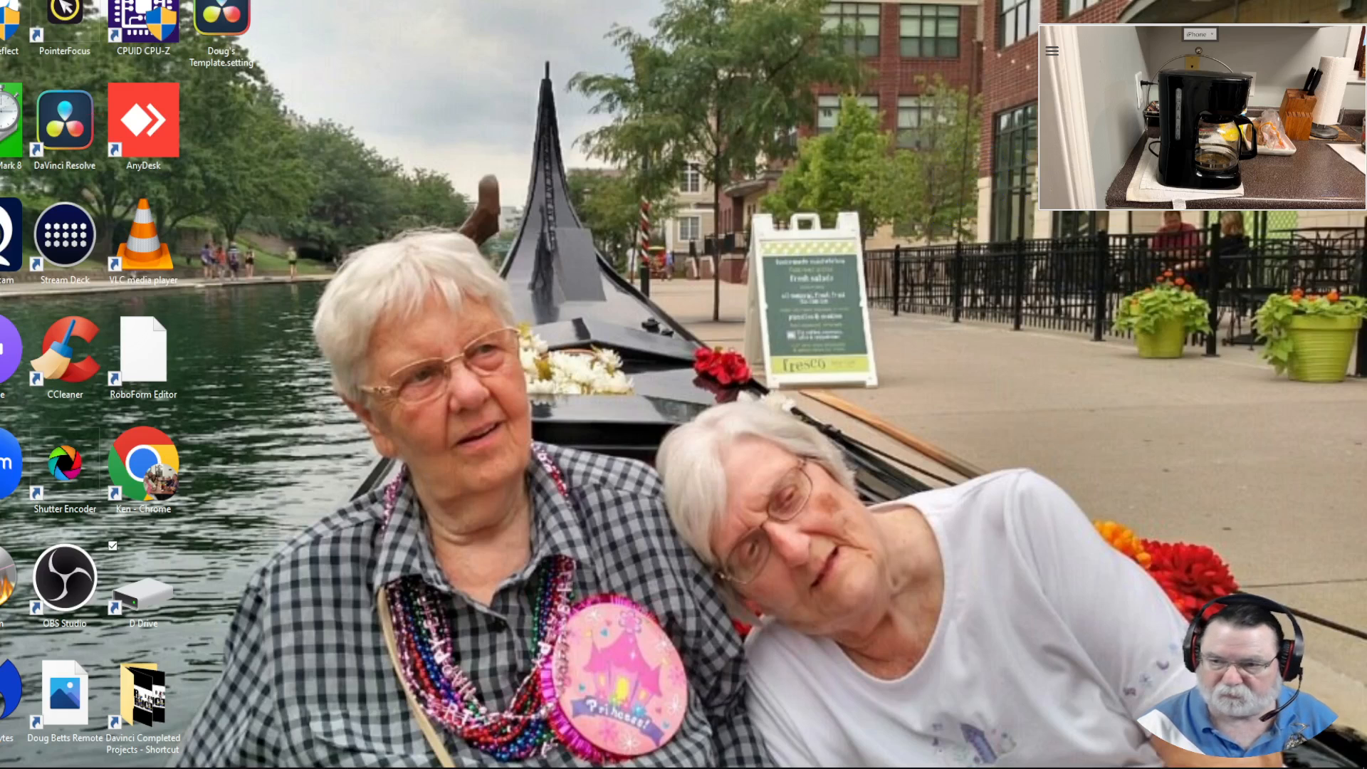
# Annotate the desktop with two blue arrows pointing at the coffee maker camera view and clear them
pyautogui.moveTo(712, 69)
pyautogui.mouseDown()
pyautogui.moveTo(1003, 66)
pyautogui.moveTo(971, 112)
pyautogui.moveTo(987, 66)
pyautogui.moveTo(873, 28)
pyautogui.mouseUp()
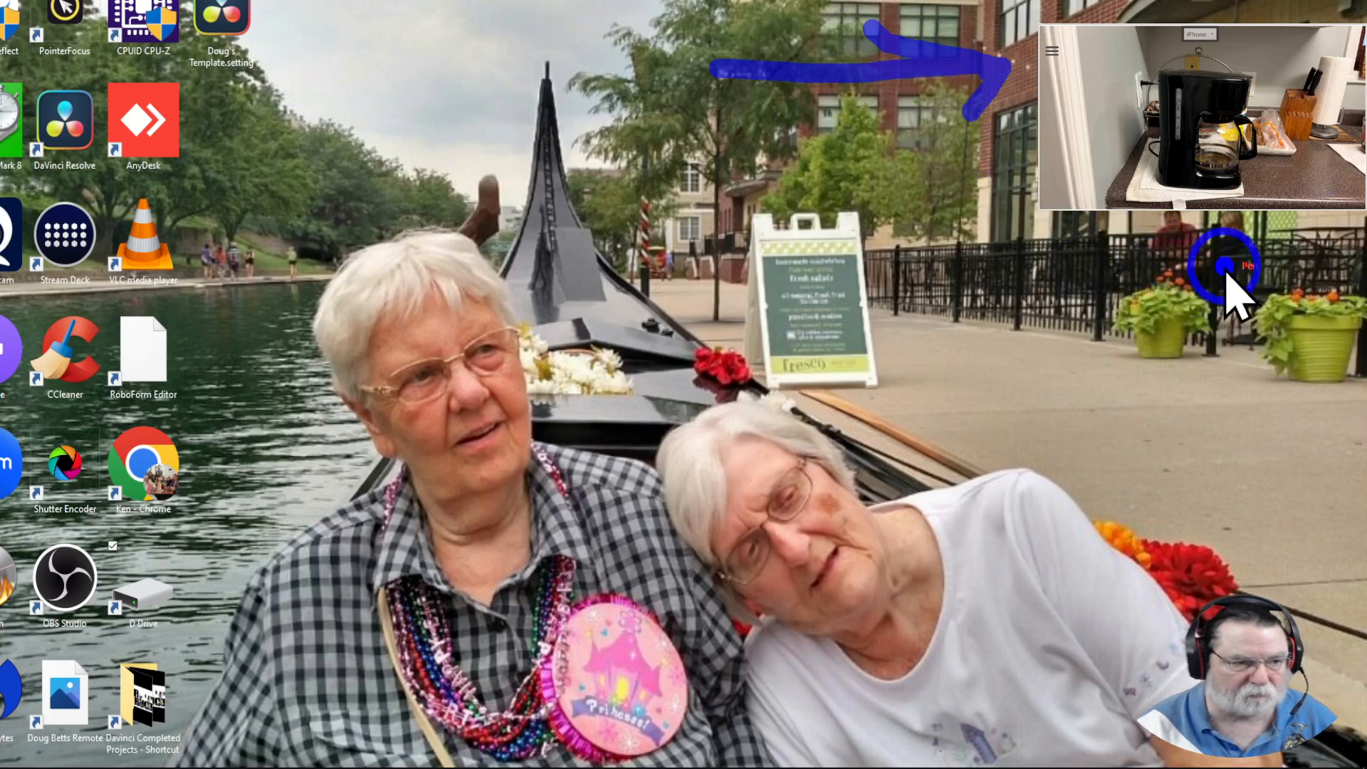
pyautogui.moveTo(1226, 274)
pyautogui.mouseDown()
pyautogui.moveTo(1239, 417)
pyautogui.moveTo(1234, 267)
pyautogui.moveTo(1171, 308)
pyautogui.moveTo(1246, 274)
pyautogui.moveTo(1306, 289)
pyautogui.mouseUp()
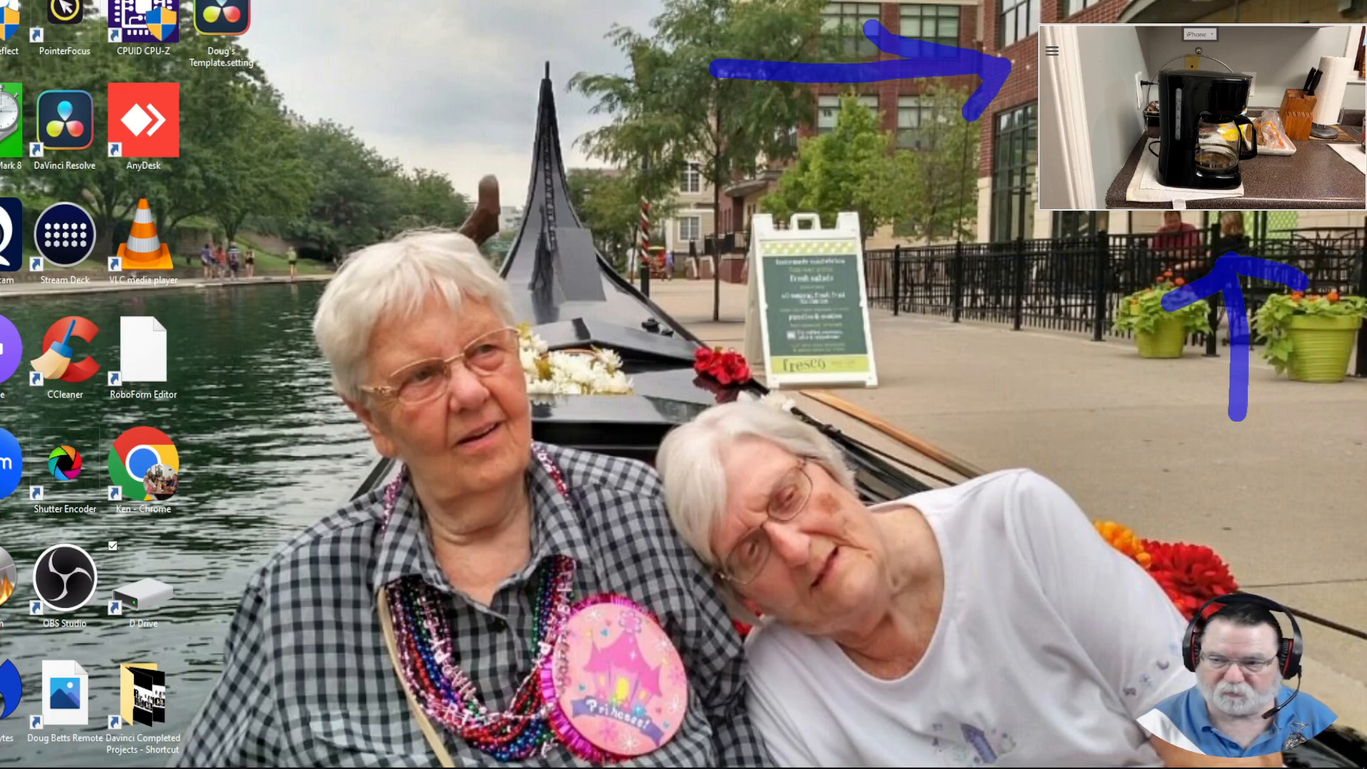
pyautogui.press('Escape')
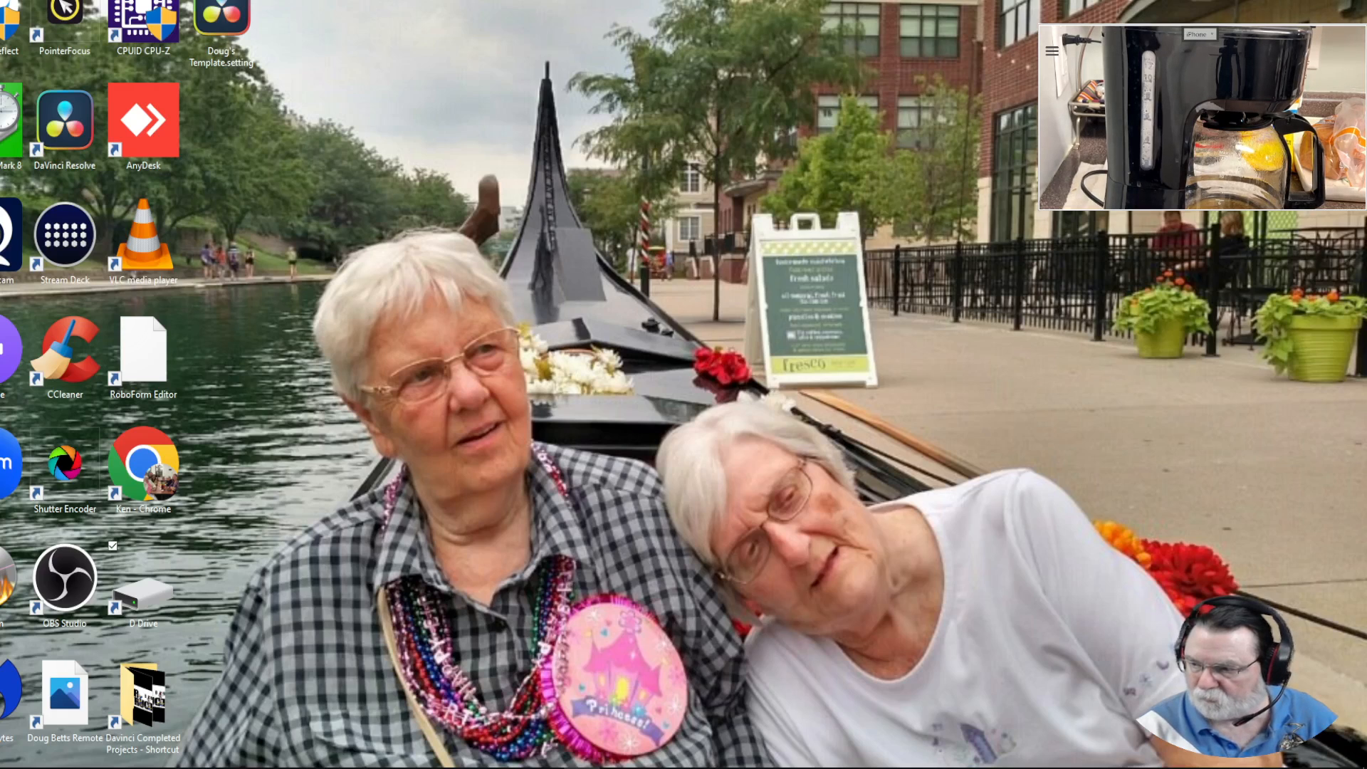
pyautogui.moveTo(1265, 209)
pyautogui.mouseDown()
pyautogui.moveTo(1271, 275)
pyautogui.moveTo(1271, 235)
pyautogui.mouseUp()
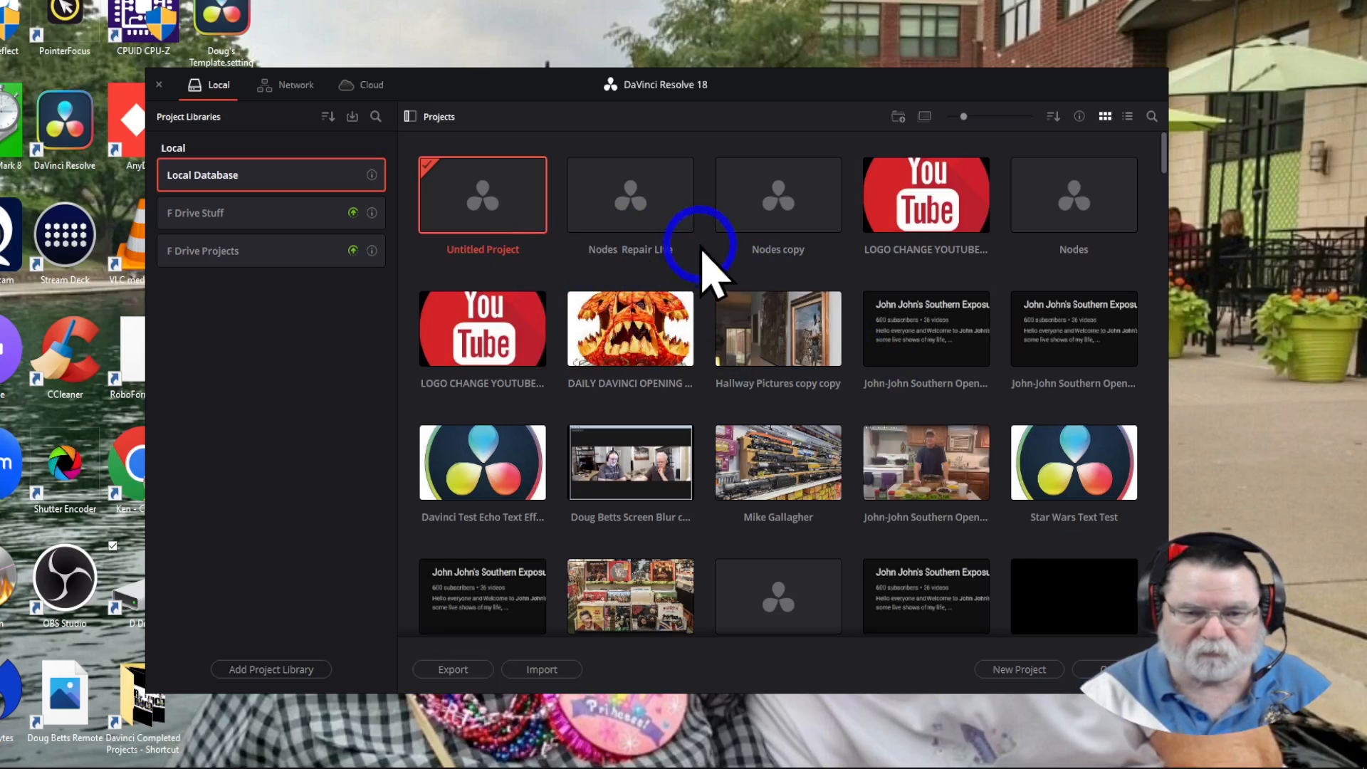
# Open the Nodes Repair LIve project and play its Fusion composition from the start
pyautogui.doubleClick(637, 198)
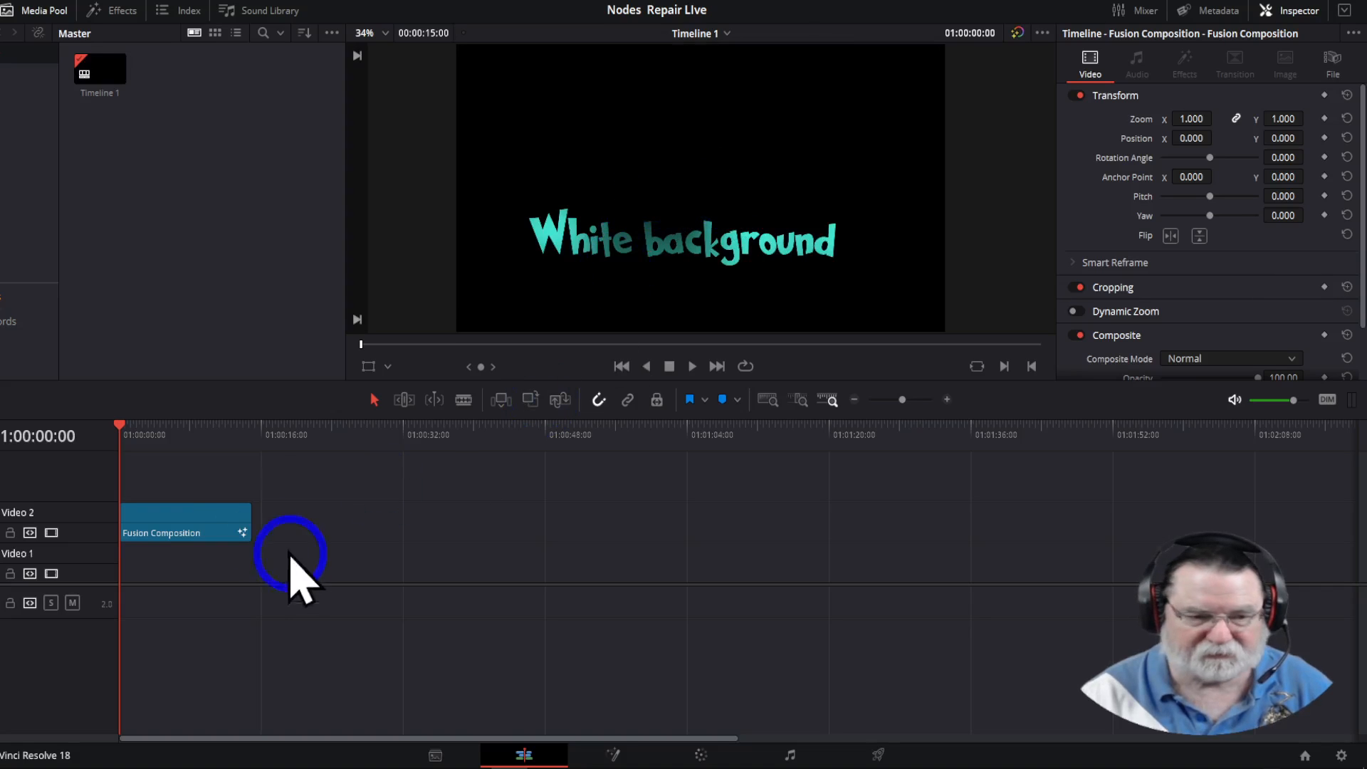
pyautogui.press('space')
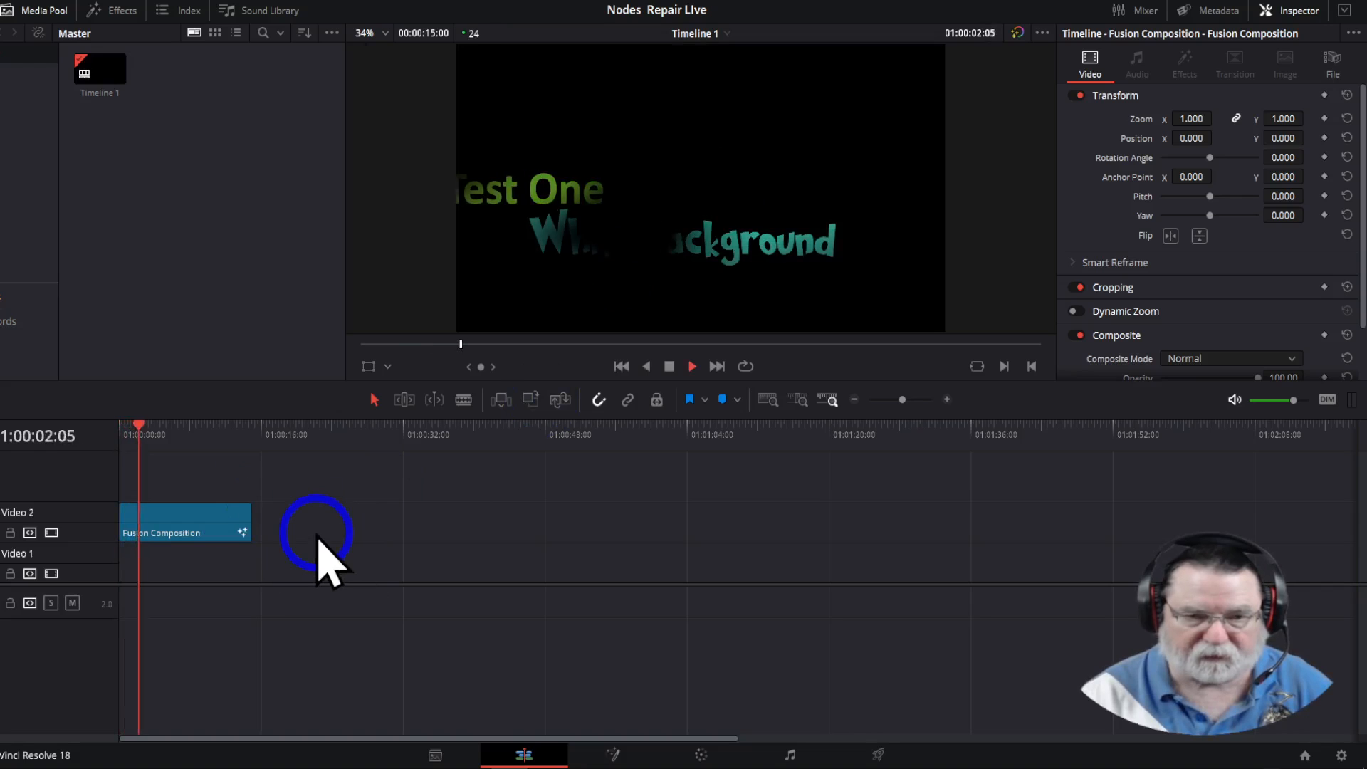
pyautogui.click(669, 366)
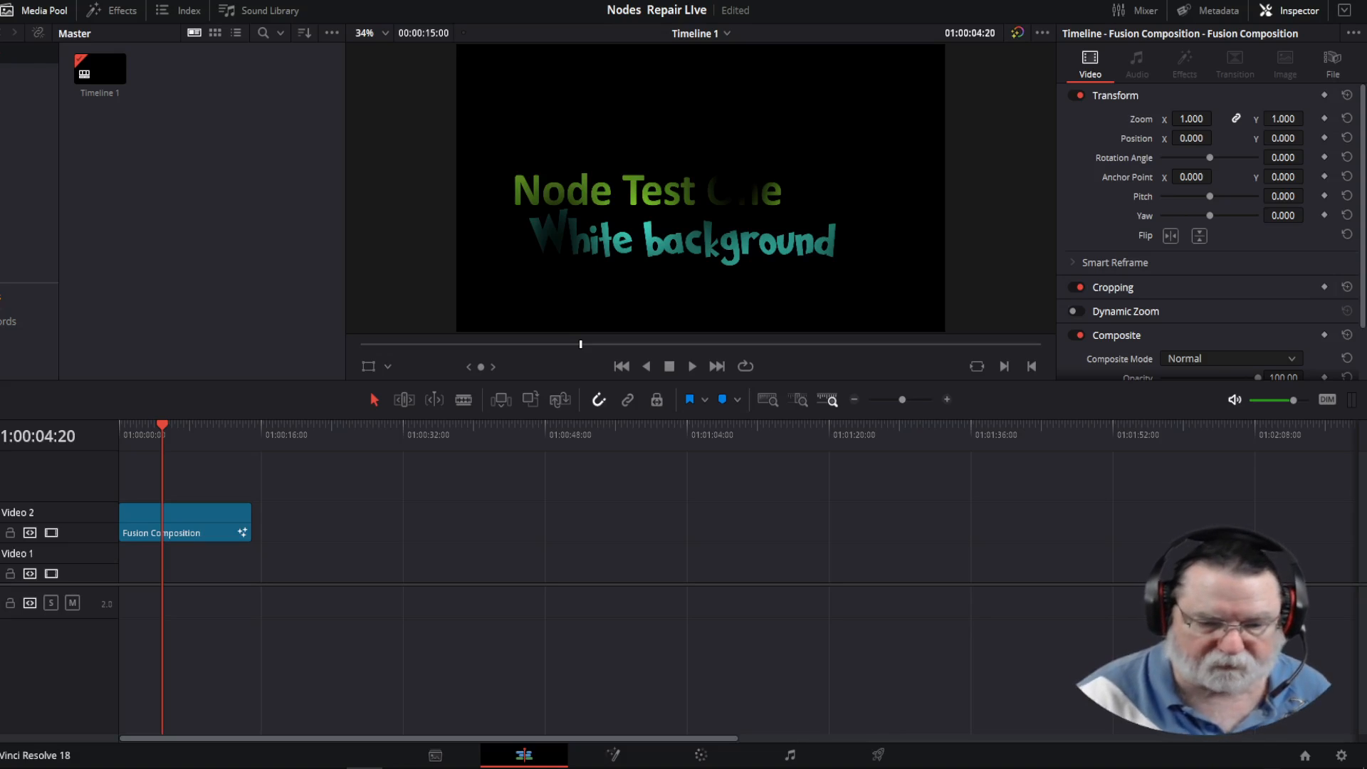
# Open the composition in Fusion, move the CloudsinBackground node closer to FastNoise1 and show it in the first viewer
pyautogui.click(615, 756)
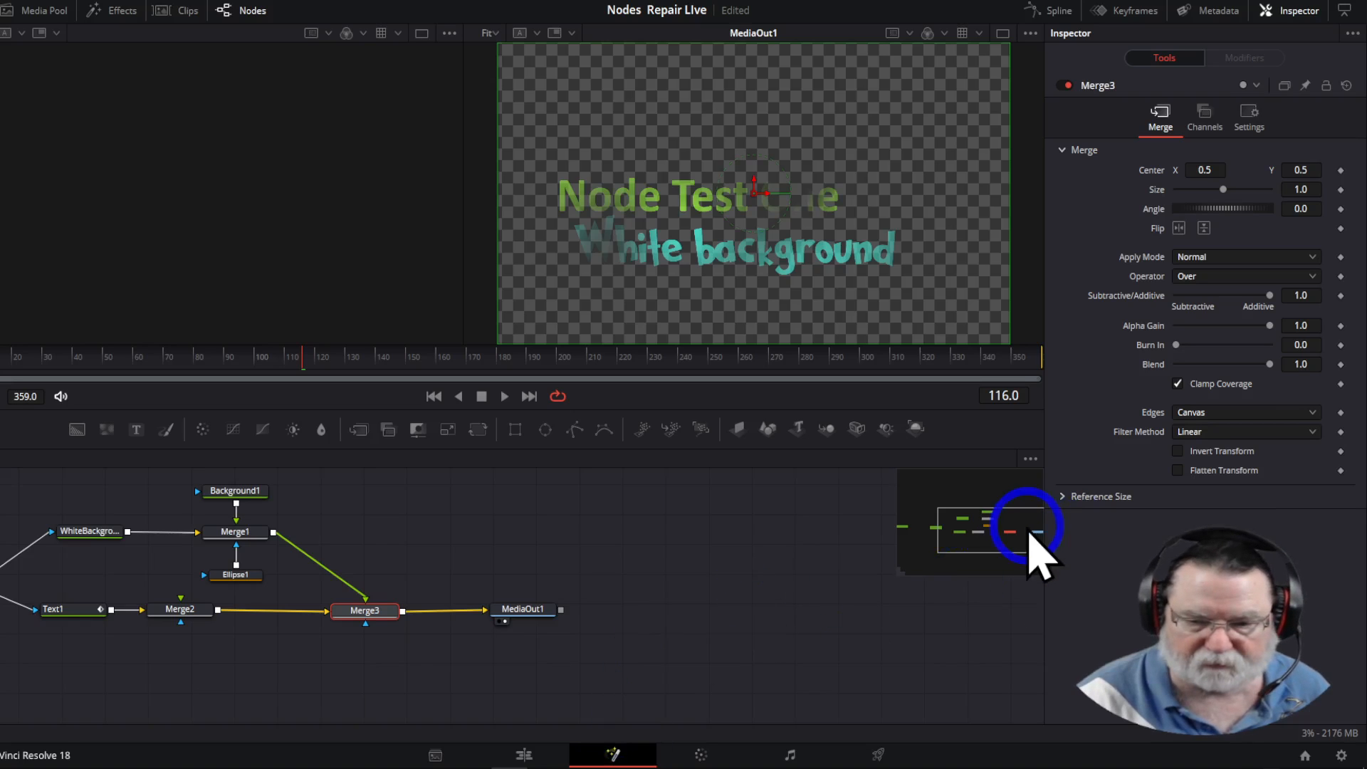
pyautogui.moveTo(1037, 558); pyautogui.dragTo(1000, 563)
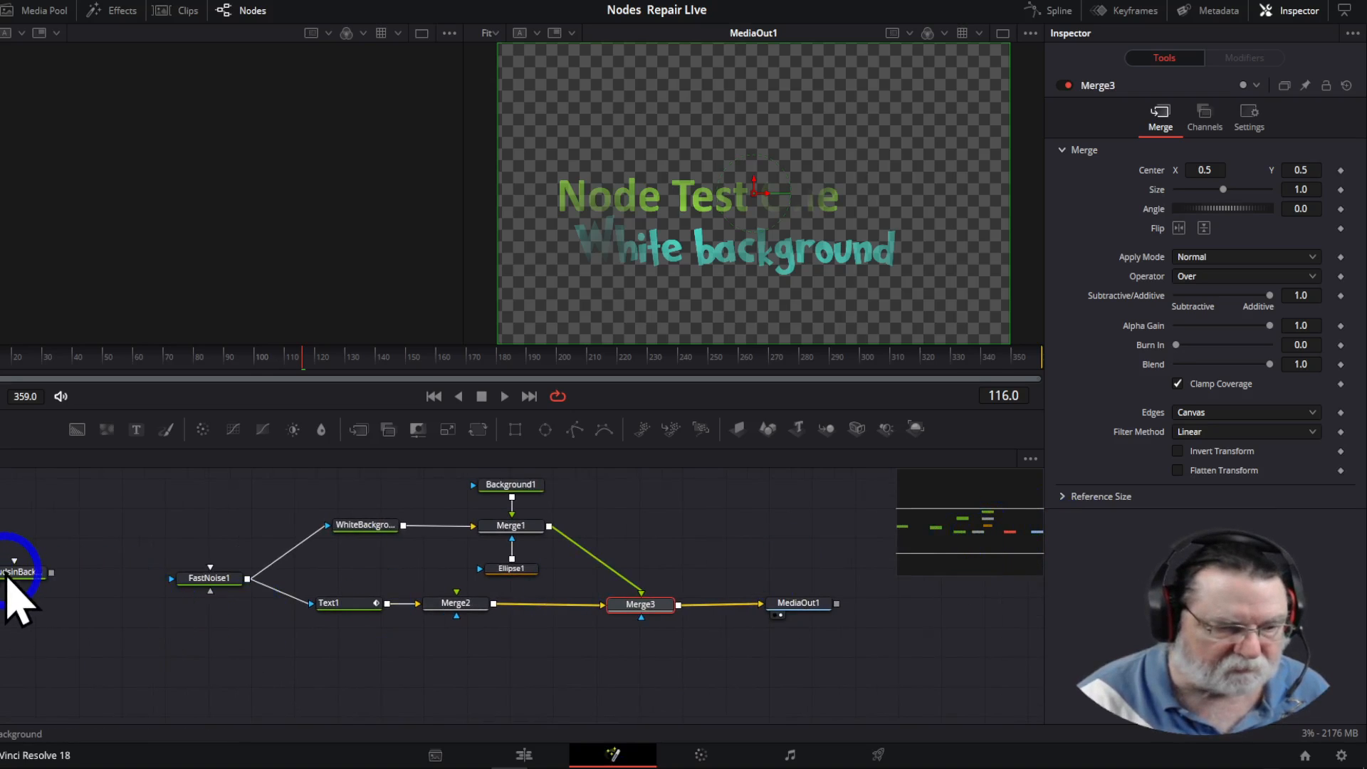
pyautogui.moveTo(7, 575); pyautogui.dragTo(62, 568)
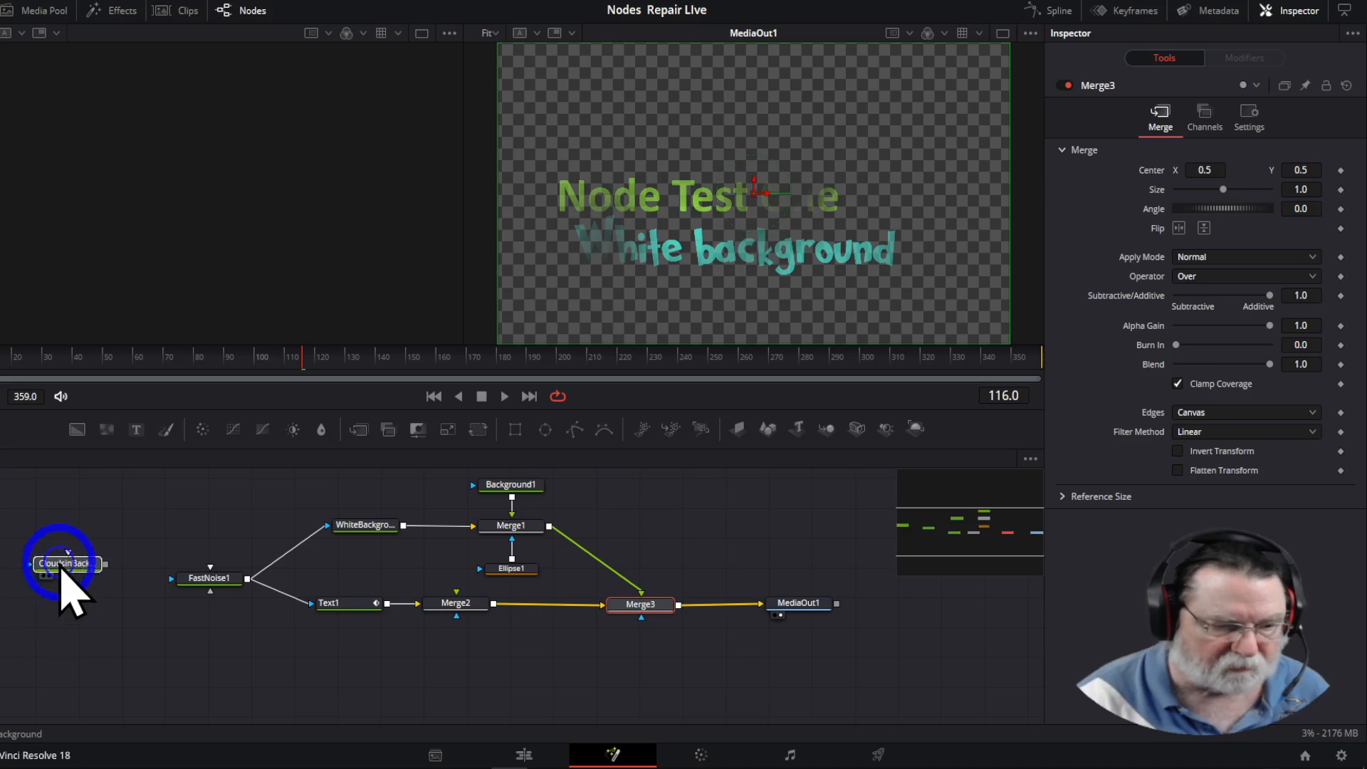
pyautogui.click(44, 576)
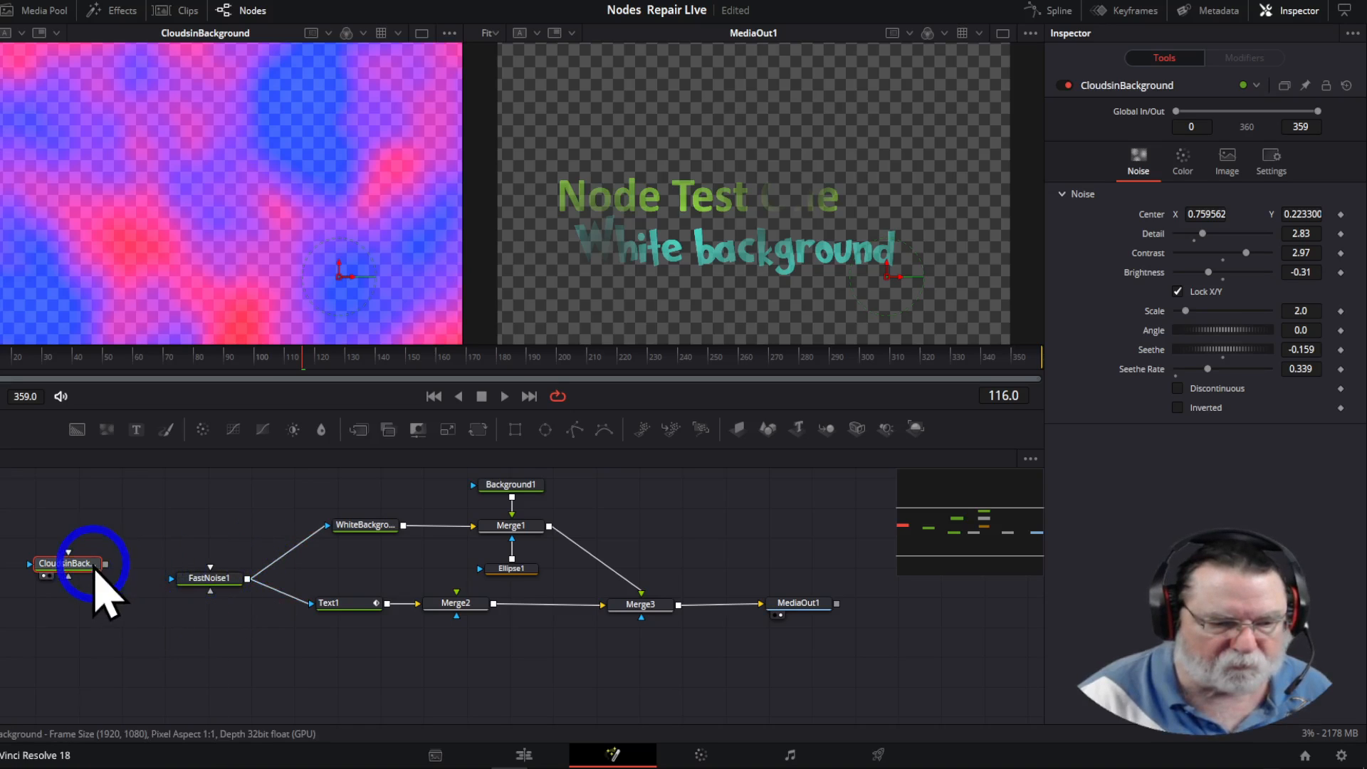
# Move FastNoise1 above CloudsinBackground and connect CloudsinBackground's output to the effect masks of WhiteBackground and Text1 in its place
pyautogui.moveTo(95, 573)
pyautogui.mouseDown()
pyautogui.moveTo(94, 602)
pyautogui.moveTo(120, 584)
pyautogui.mouseUp()
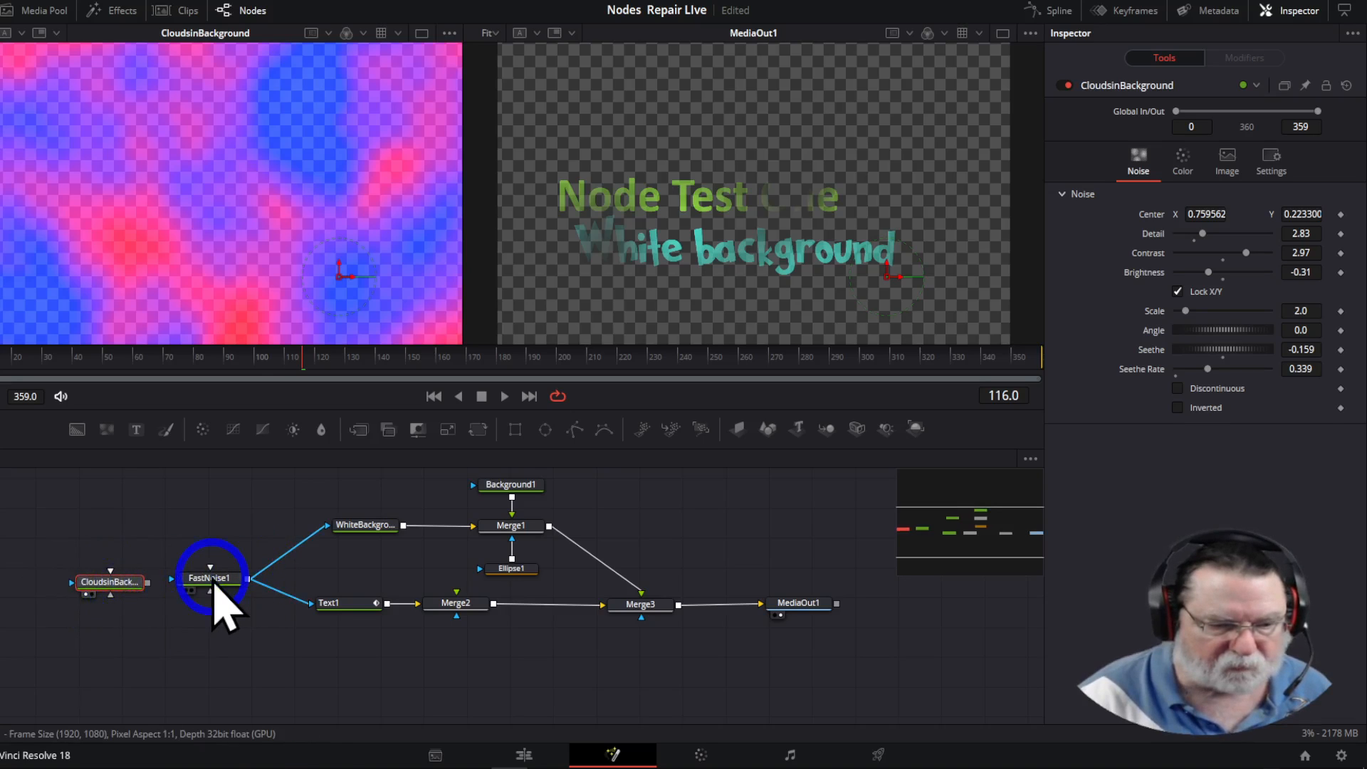
pyautogui.moveTo(213, 584); pyautogui.dragTo(209, 510)
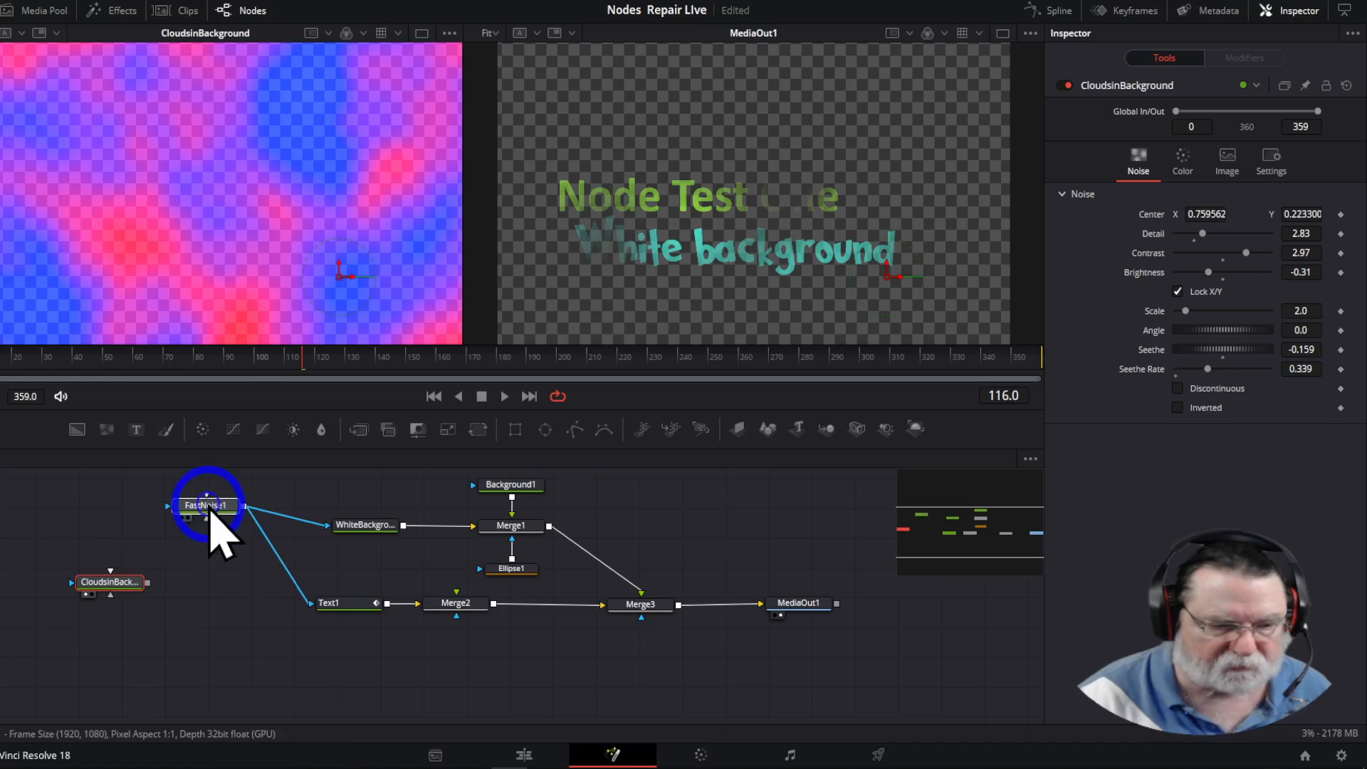
pyautogui.moveTo(113, 585); pyautogui.dragTo(328, 534)
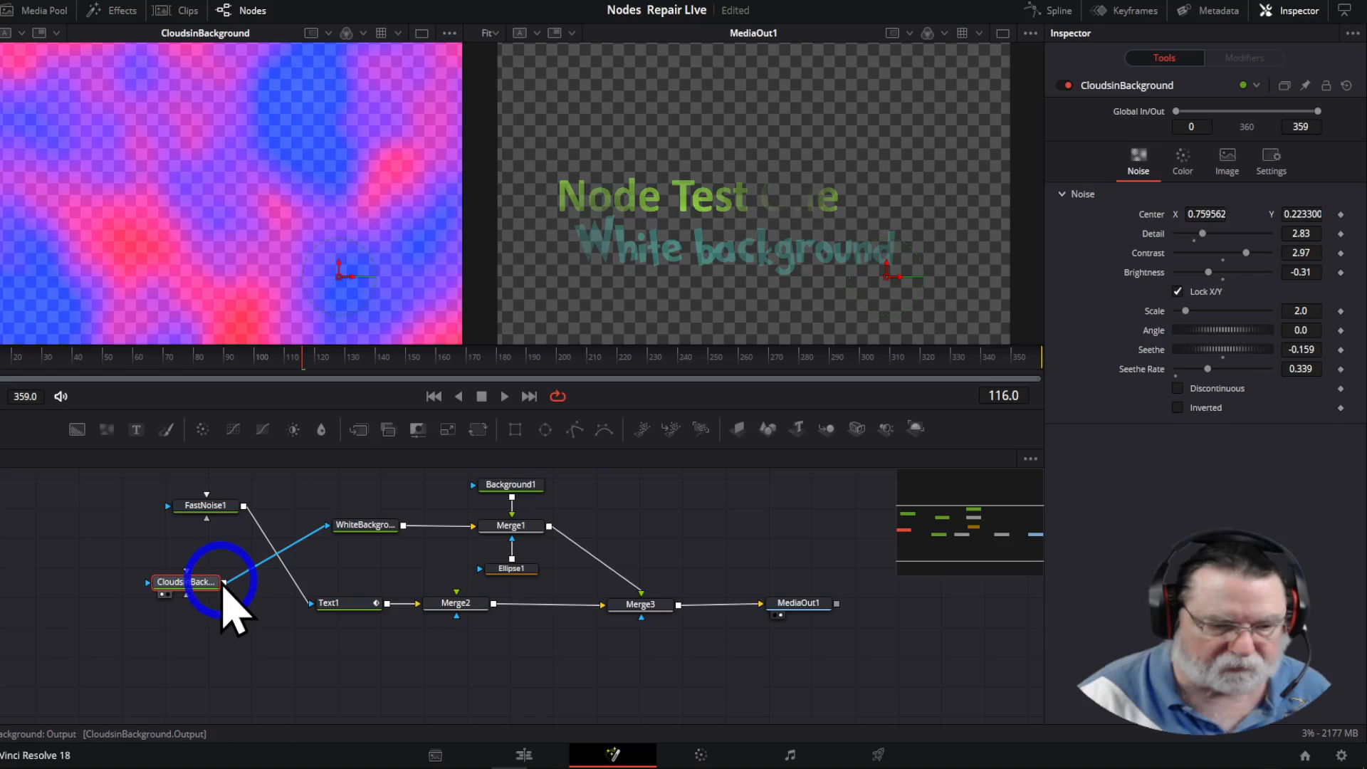
pyautogui.moveTo(225, 583); pyautogui.dragTo(317, 605)
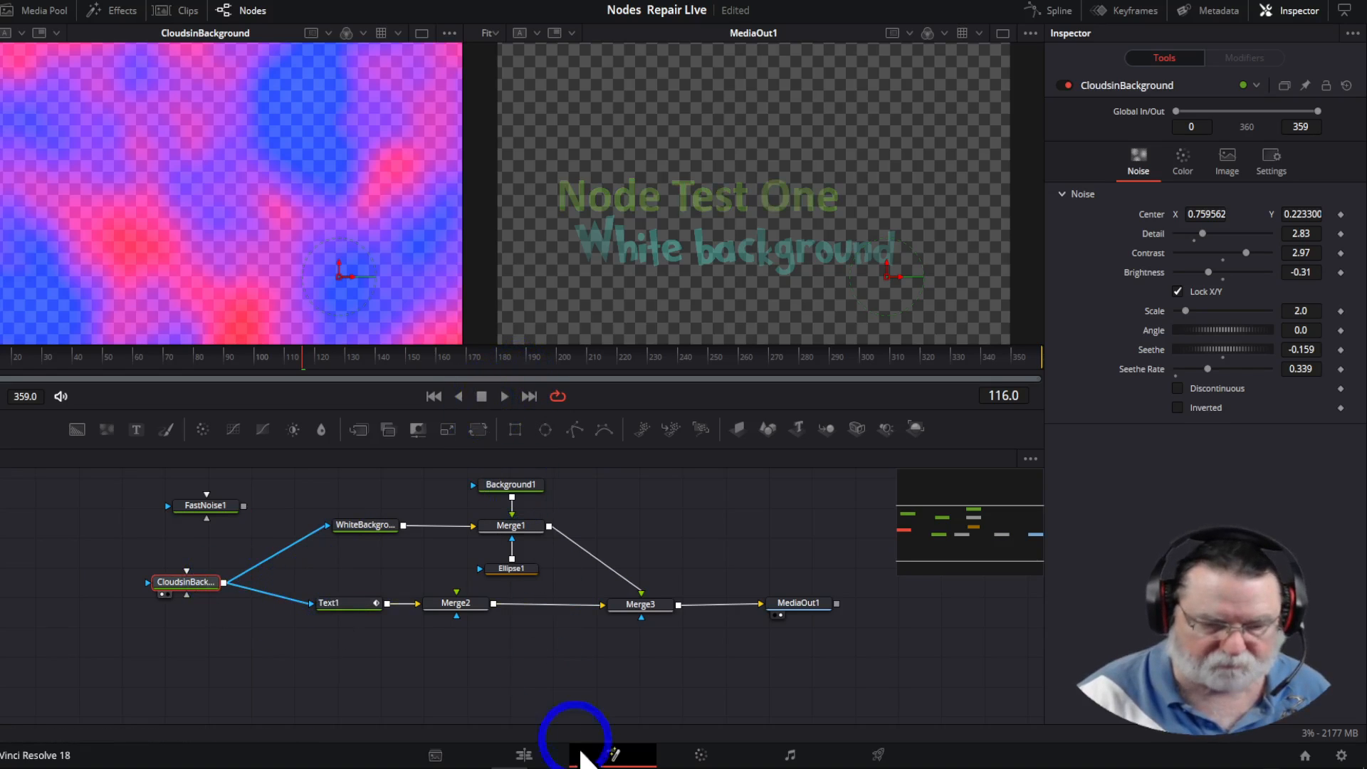
# Play the composition from the start of the edit timeline to check the cloud mask on both texts
pyautogui.click(545, 753)
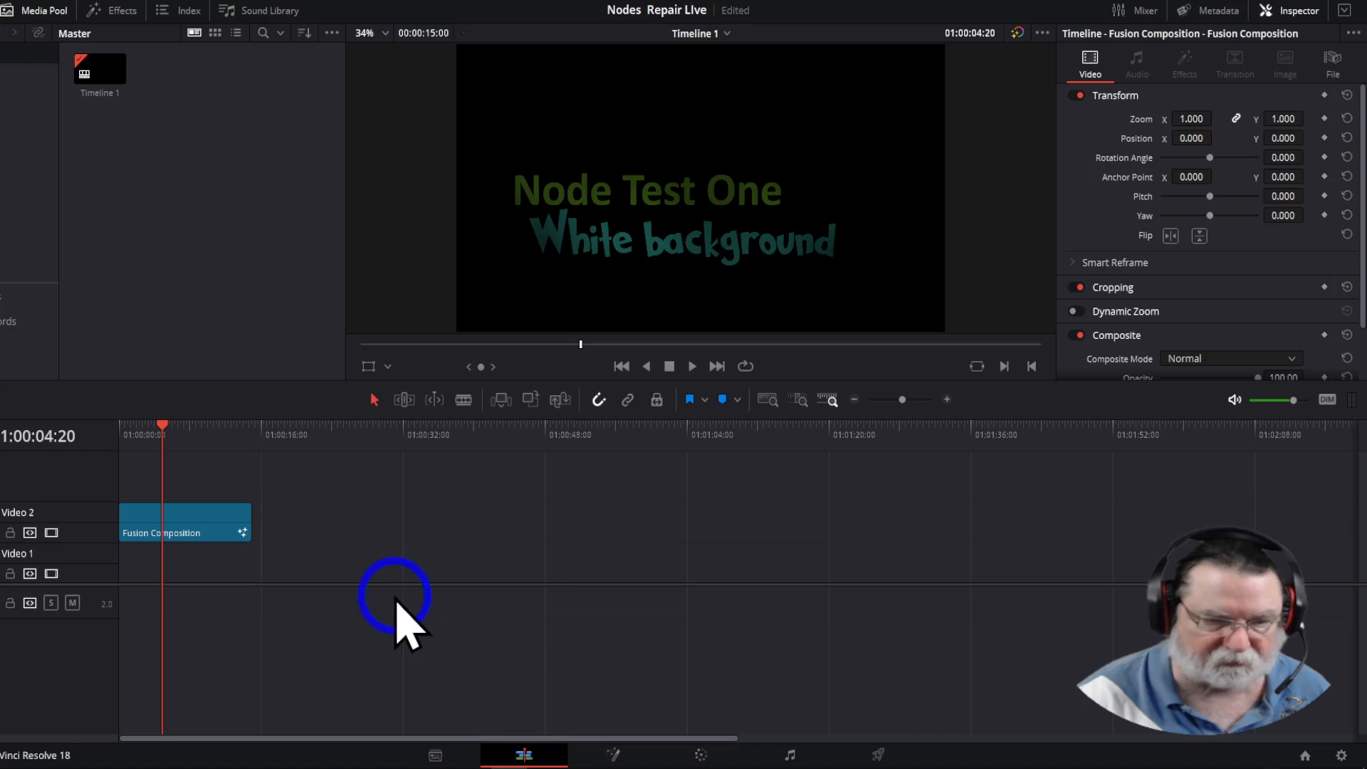
pyautogui.click(129, 436)
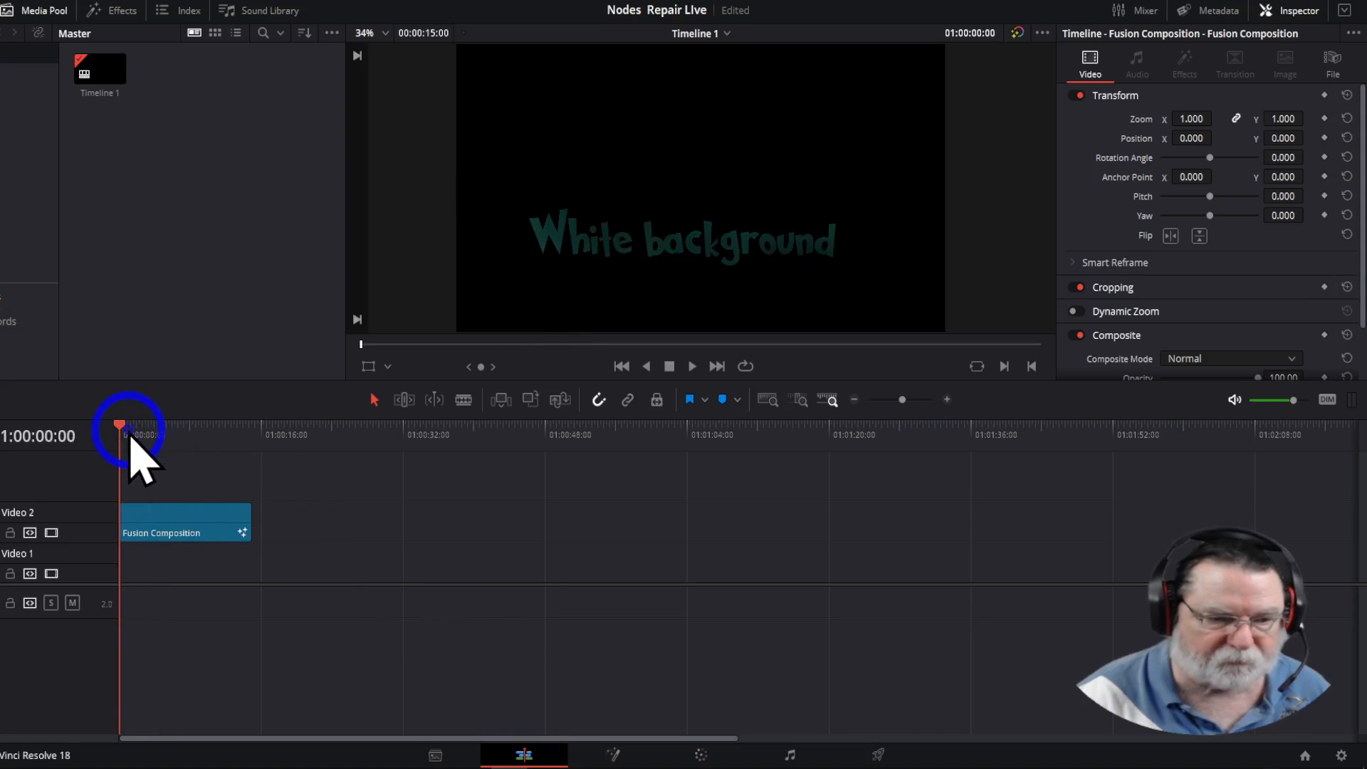
pyautogui.press('space')
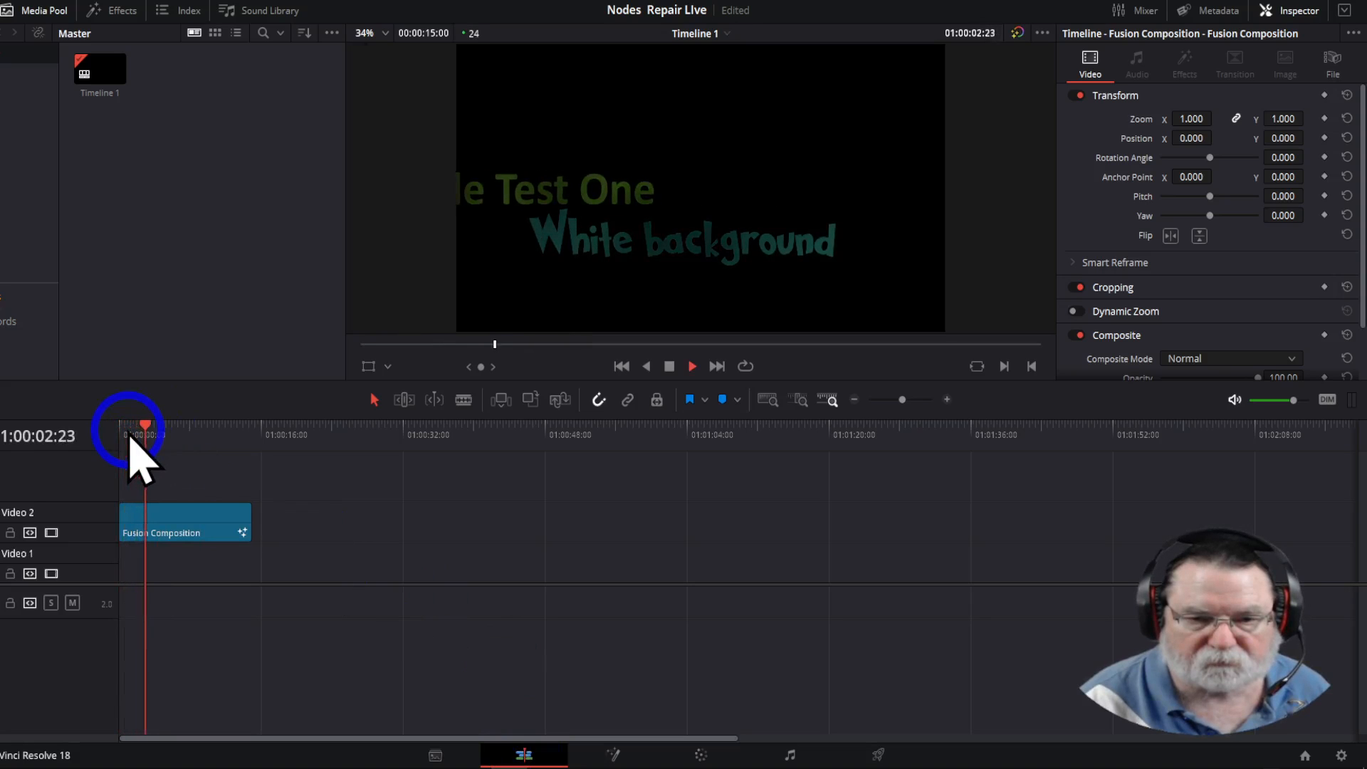
pyautogui.press('space')
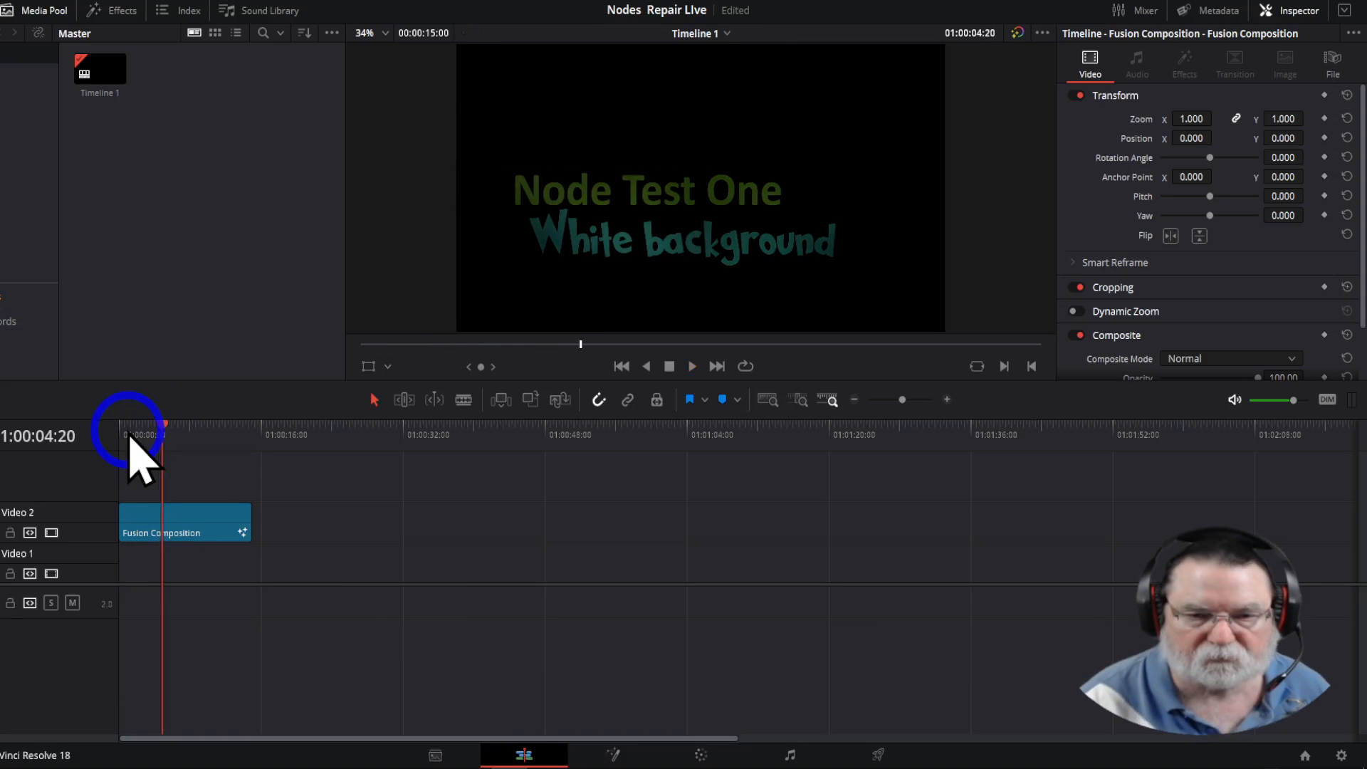
# Change the text color of the WhiteBackground node to white (#ffffff) in Fusion
pyautogui.click(617, 754)
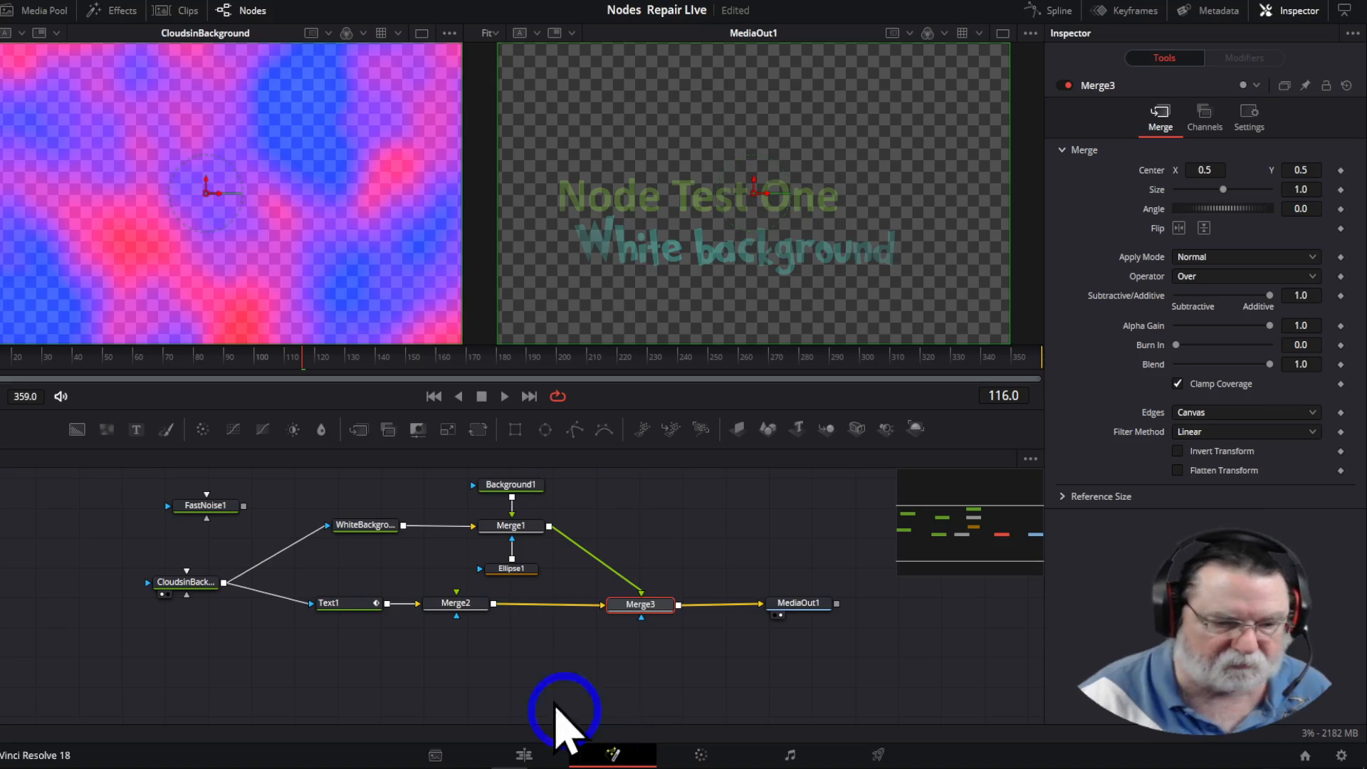
pyautogui.click(352, 527)
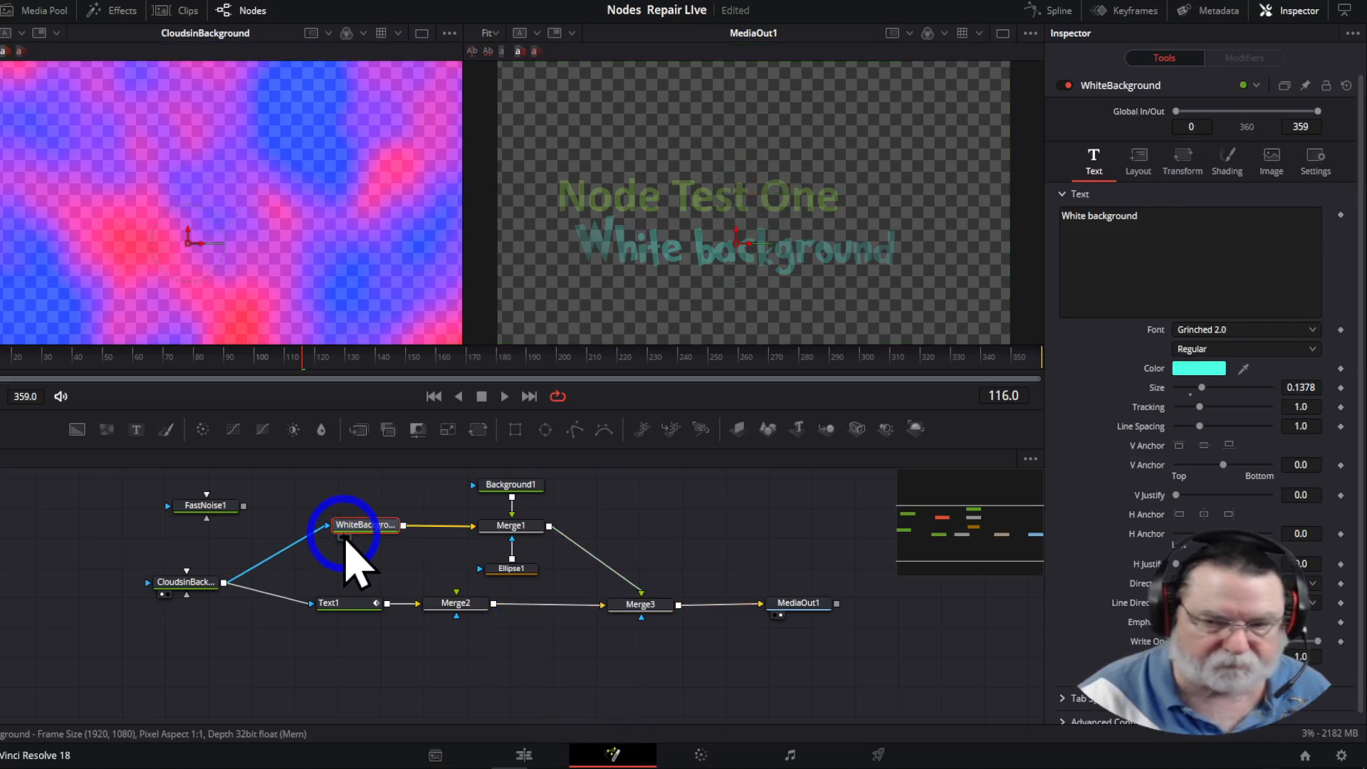
pyautogui.click(1196, 369)
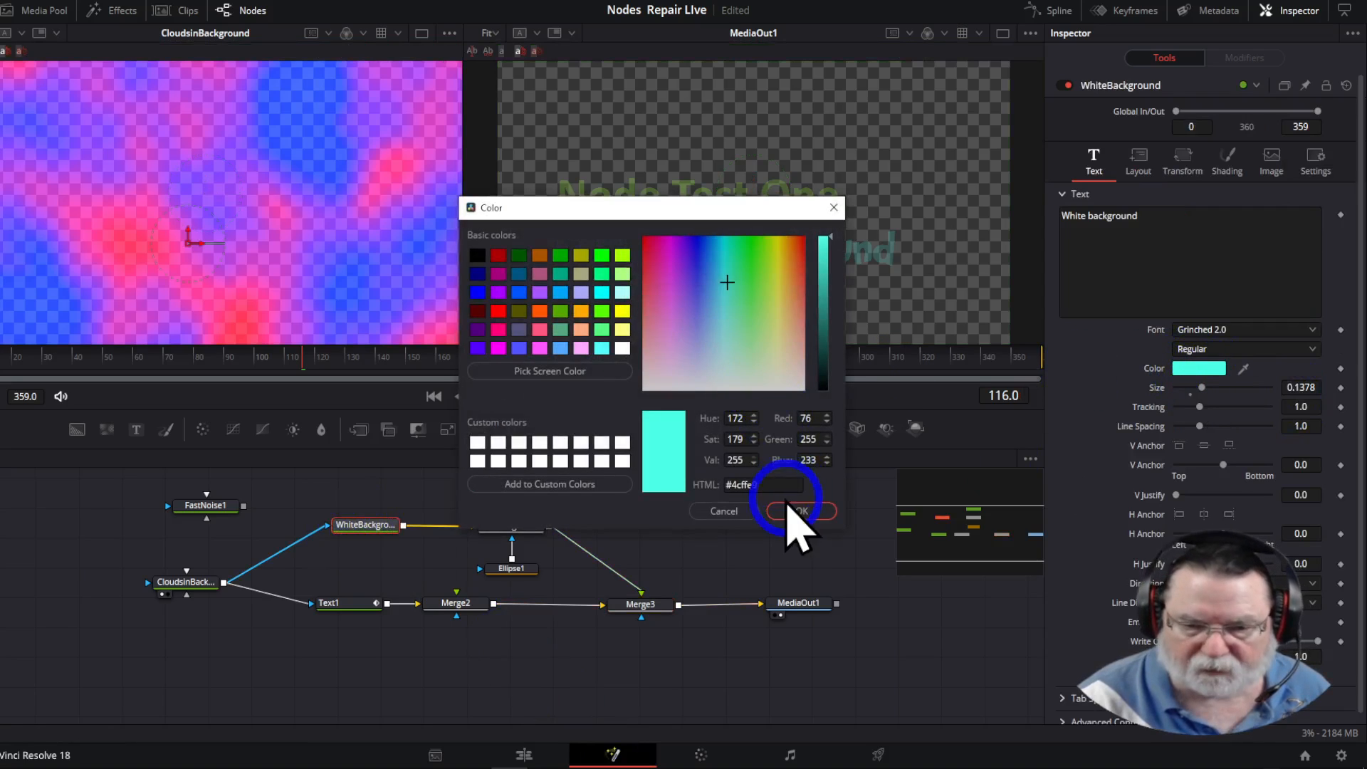
pyautogui.moveTo(770, 485); pyautogui.dragTo(708, 482)
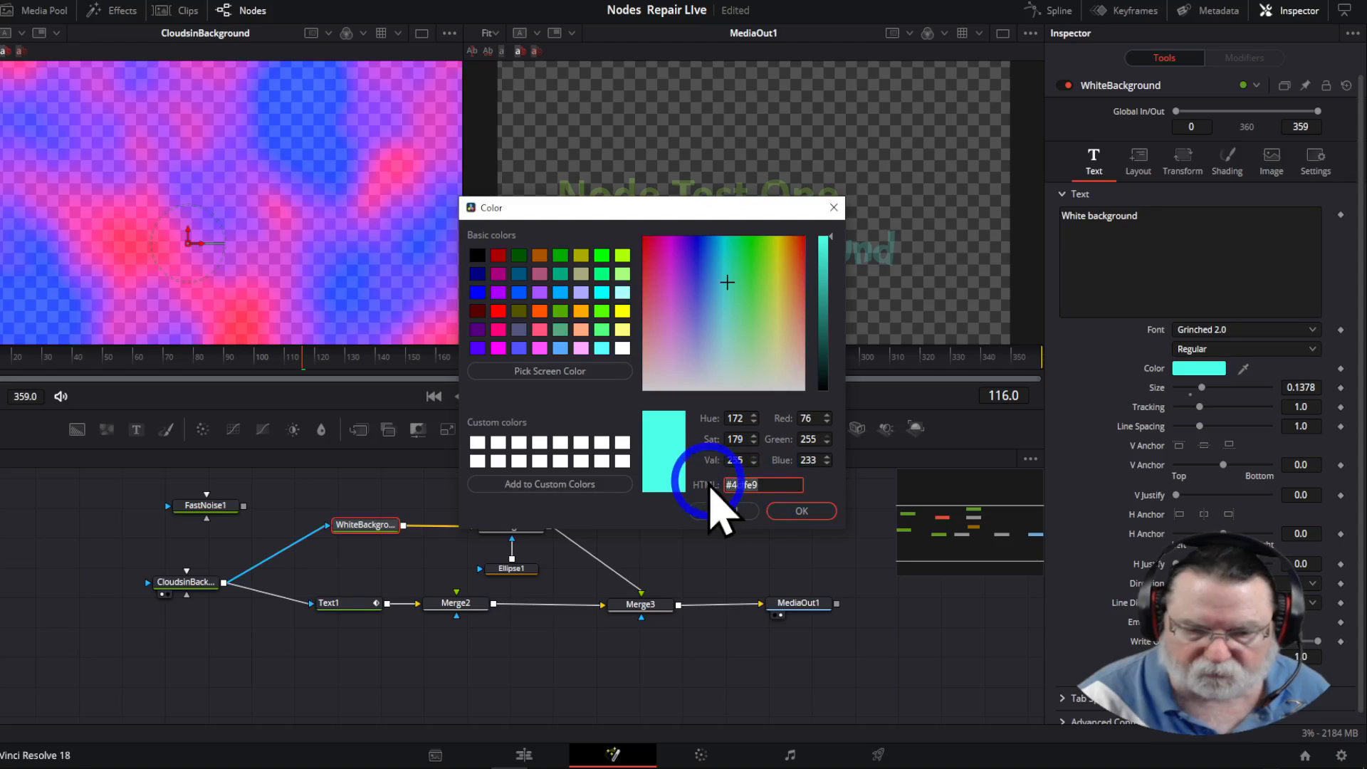
pyautogui.rightClick(729, 483)
pyautogui.click(759, 544)
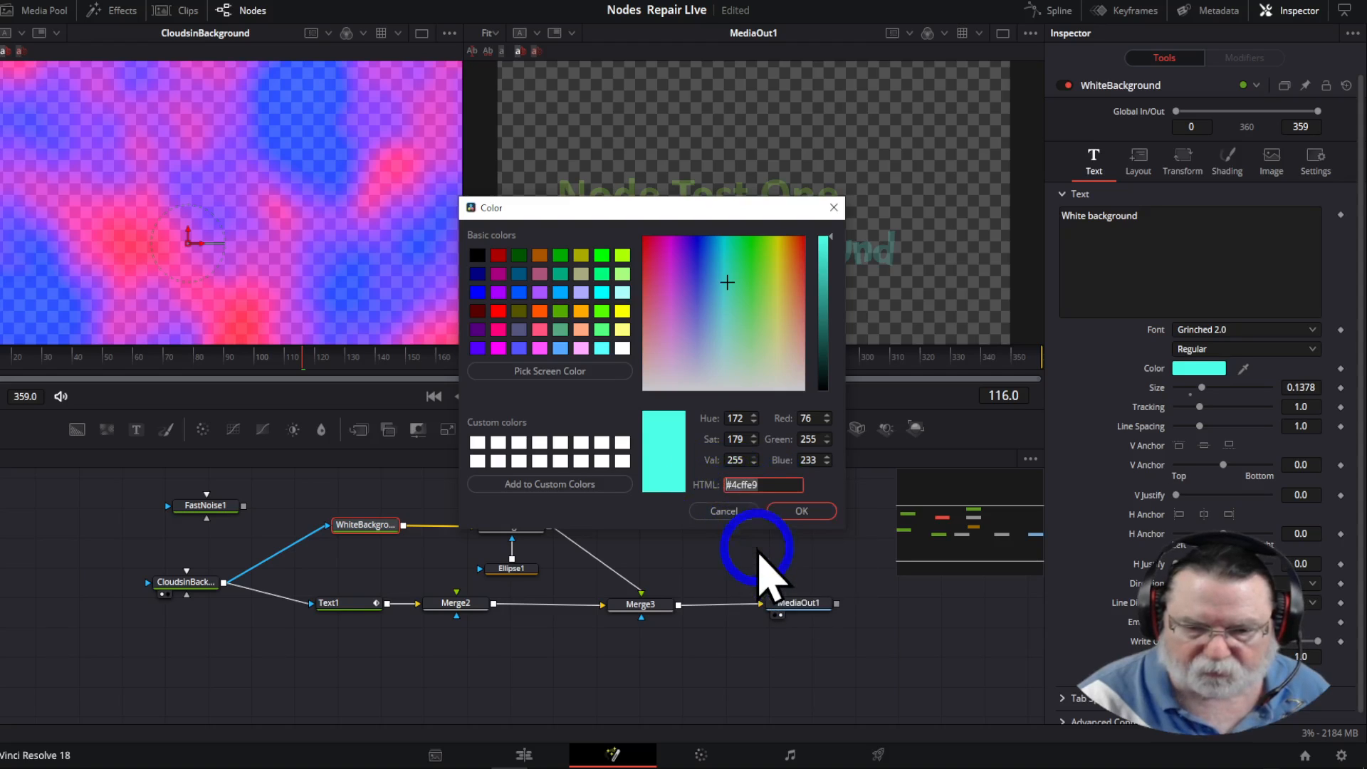
pyautogui.click(622, 348)
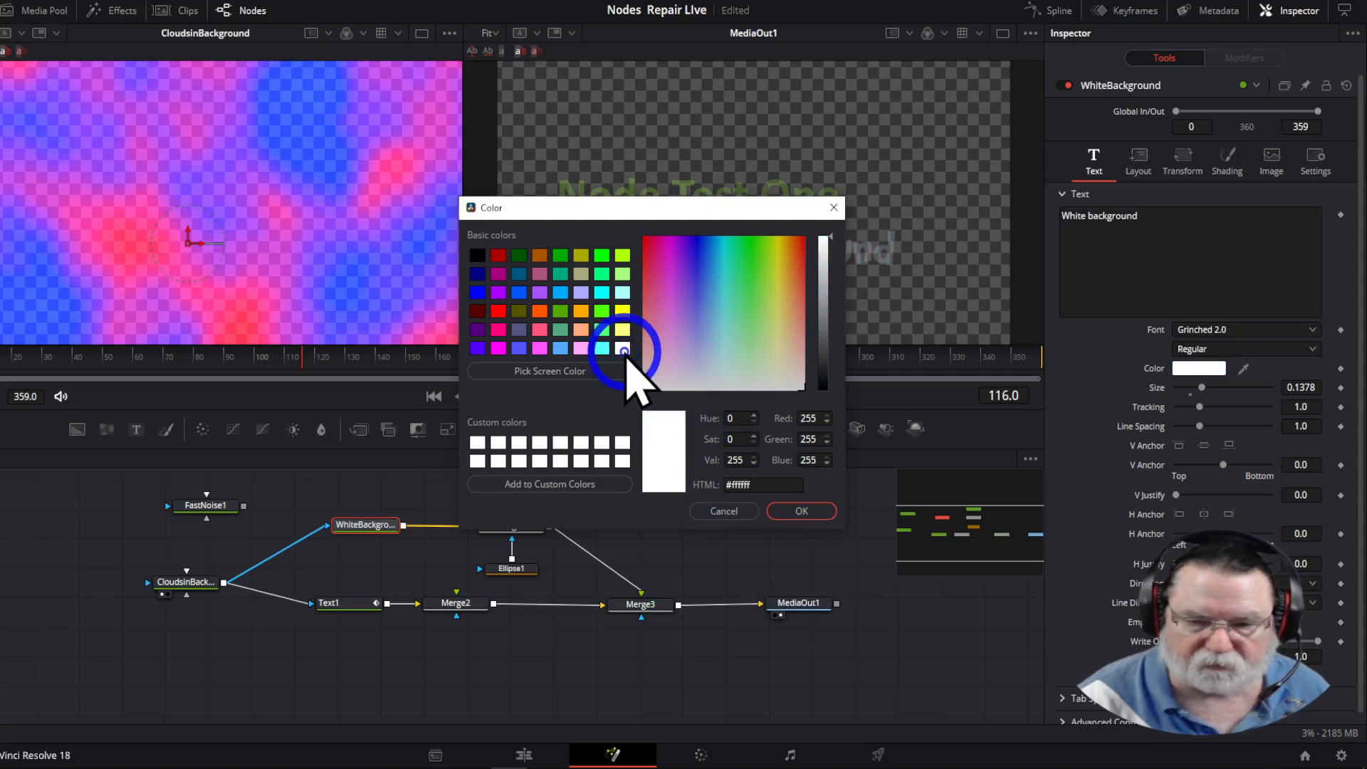
pyautogui.click(798, 511)
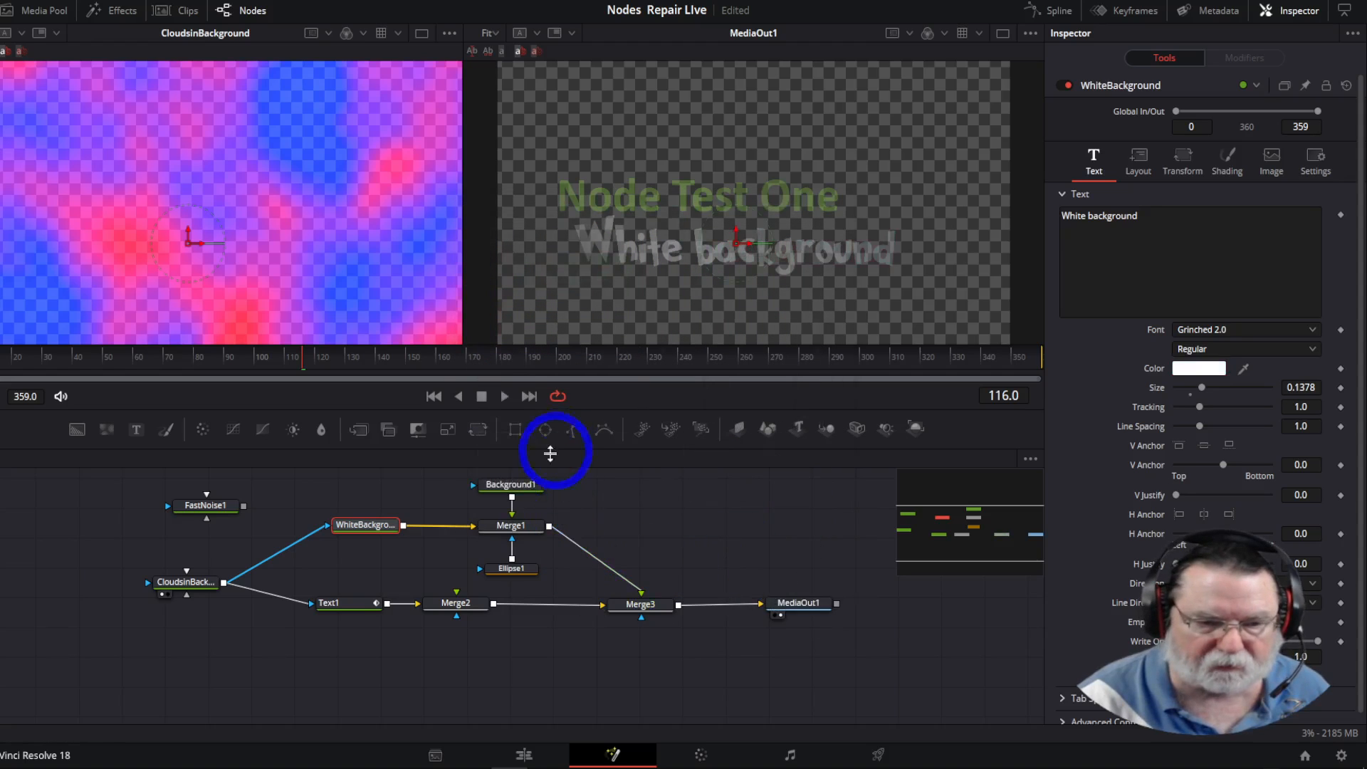
# Scrub through the opening seconds of the edit timeline to check the white text
pyautogui.click(523, 756)
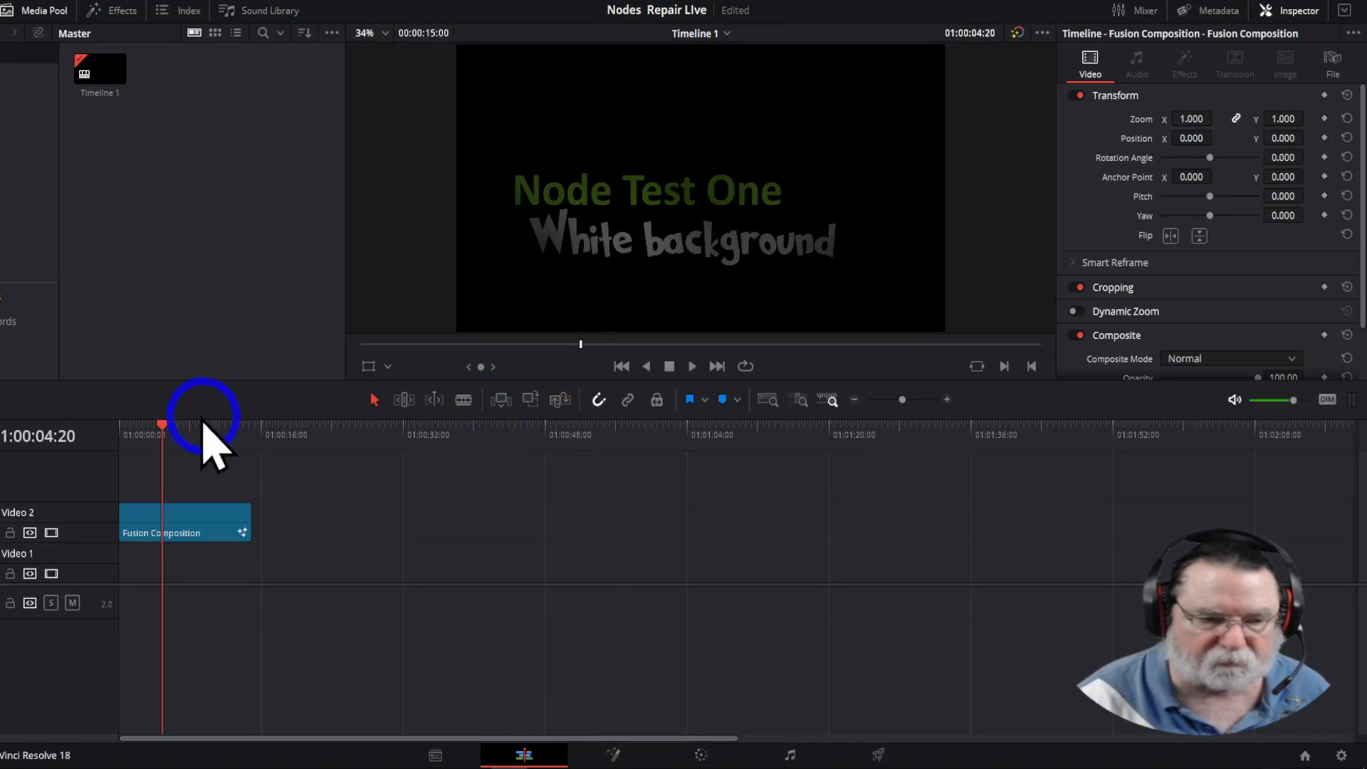
pyautogui.click(142, 426)
pyautogui.moveTo(141, 427)
pyautogui.mouseDown()
pyautogui.moveTo(177, 429)
pyautogui.moveTo(147, 428)
pyautogui.mouseUp()
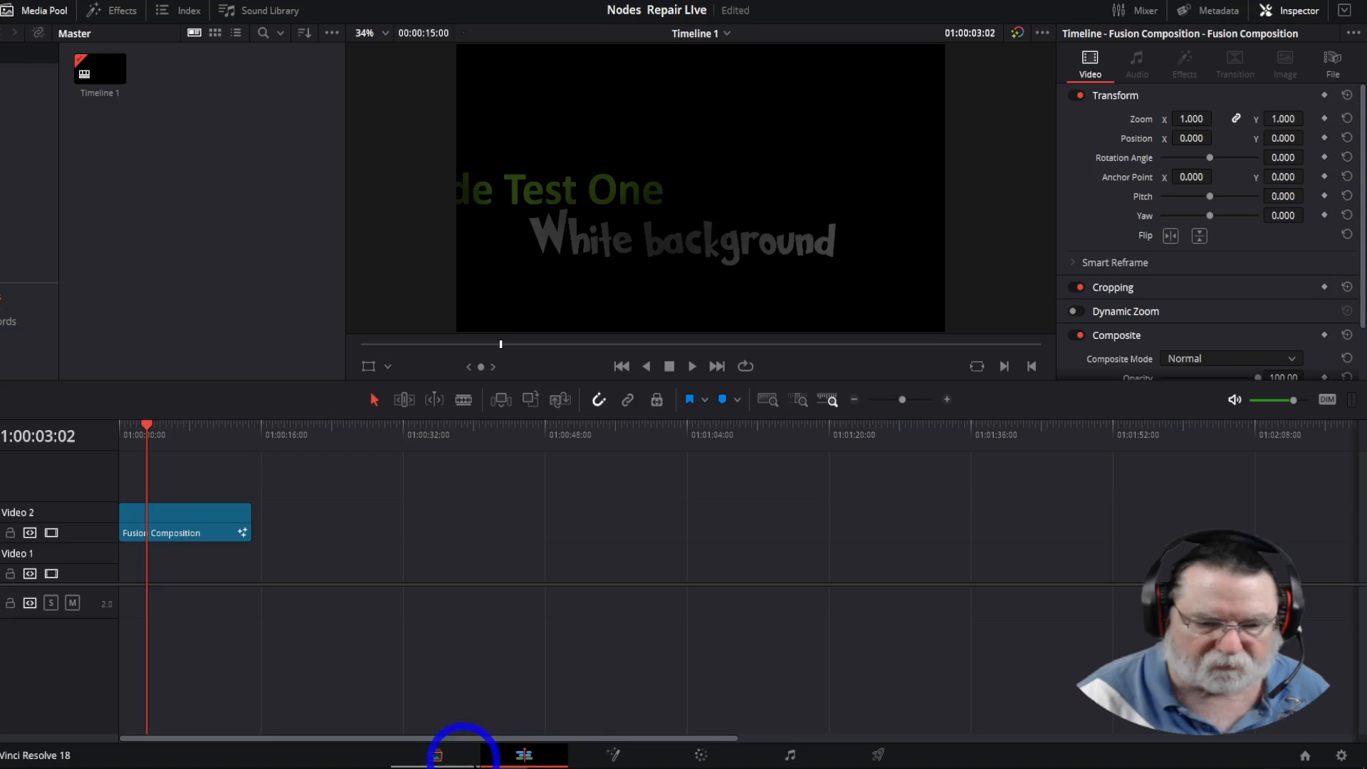
# Connect FastNoise1's output to Text1's effect mask in Fusion, replacing the CloudsinBackground connection
pyautogui.click(615, 753)
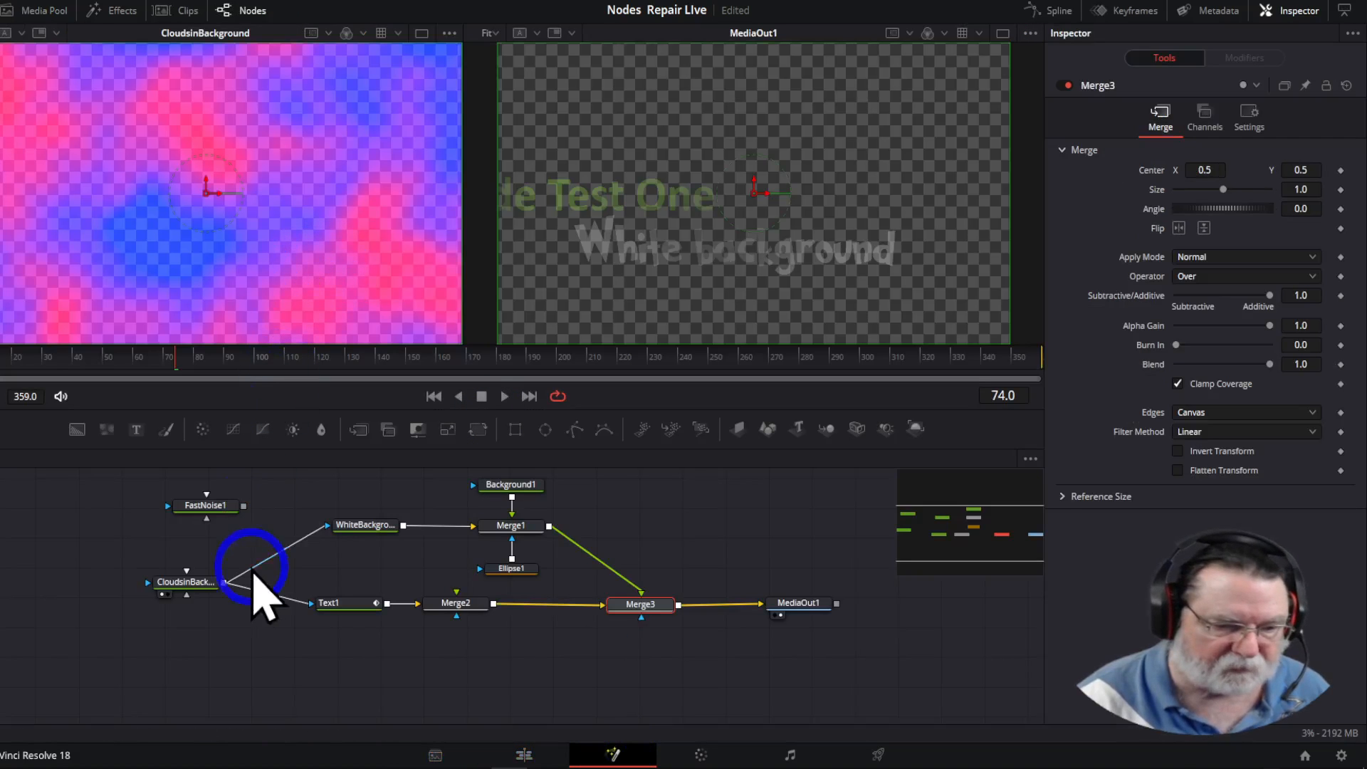
pyautogui.moveTo(242, 507); pyautogui.dragTo(329, 524)
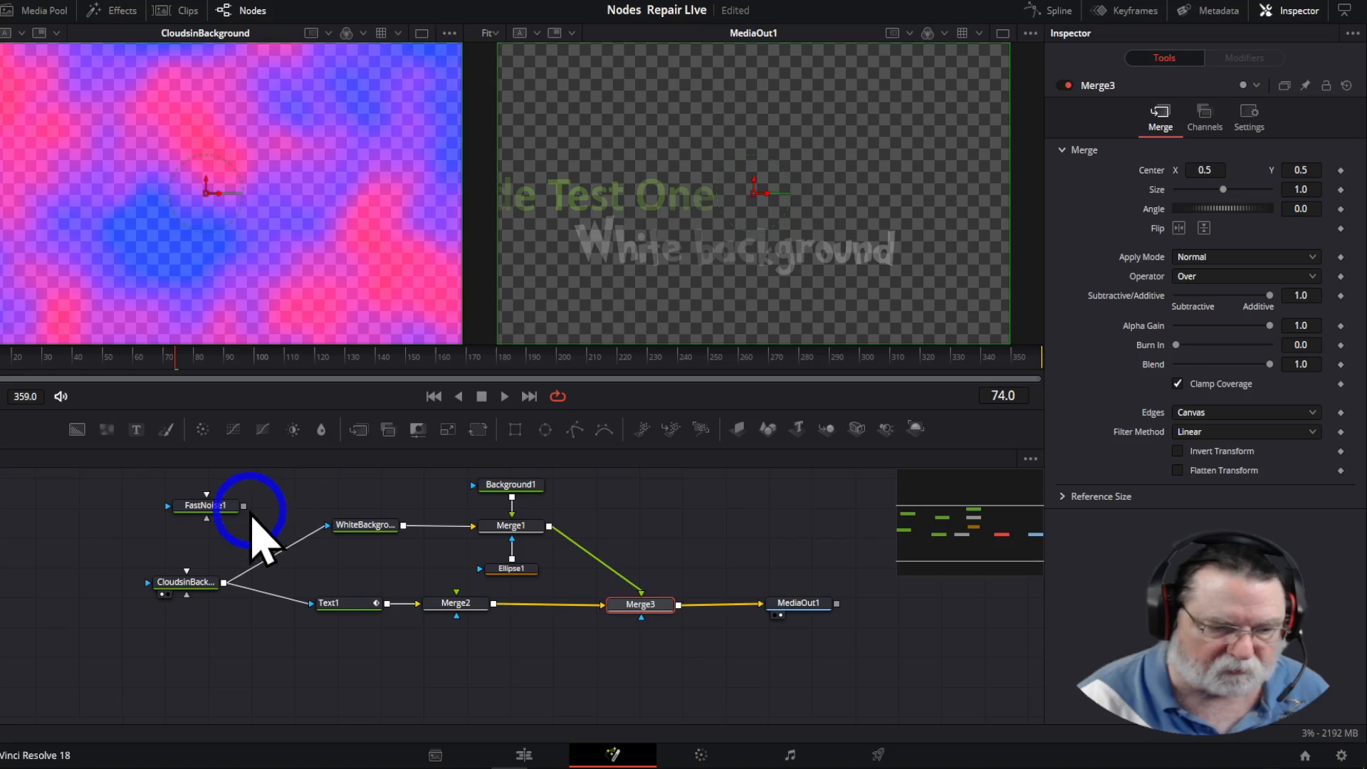
pyautogui.moveTo(244, 507); pyautogui.dragTo(382, 526)
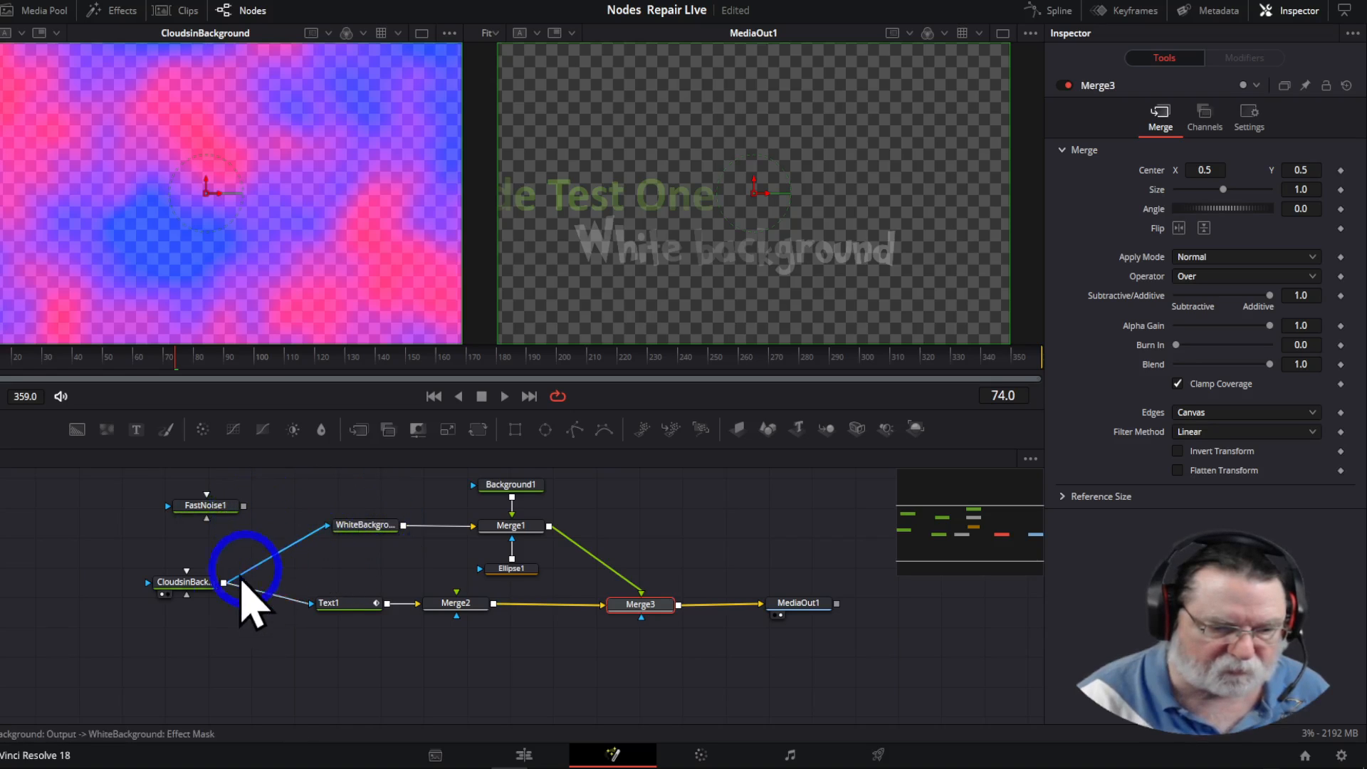
pyautogui.click(348, 602)
pyautogui.moveTo(244, 507); pyautogui.dragTo(317, 607)
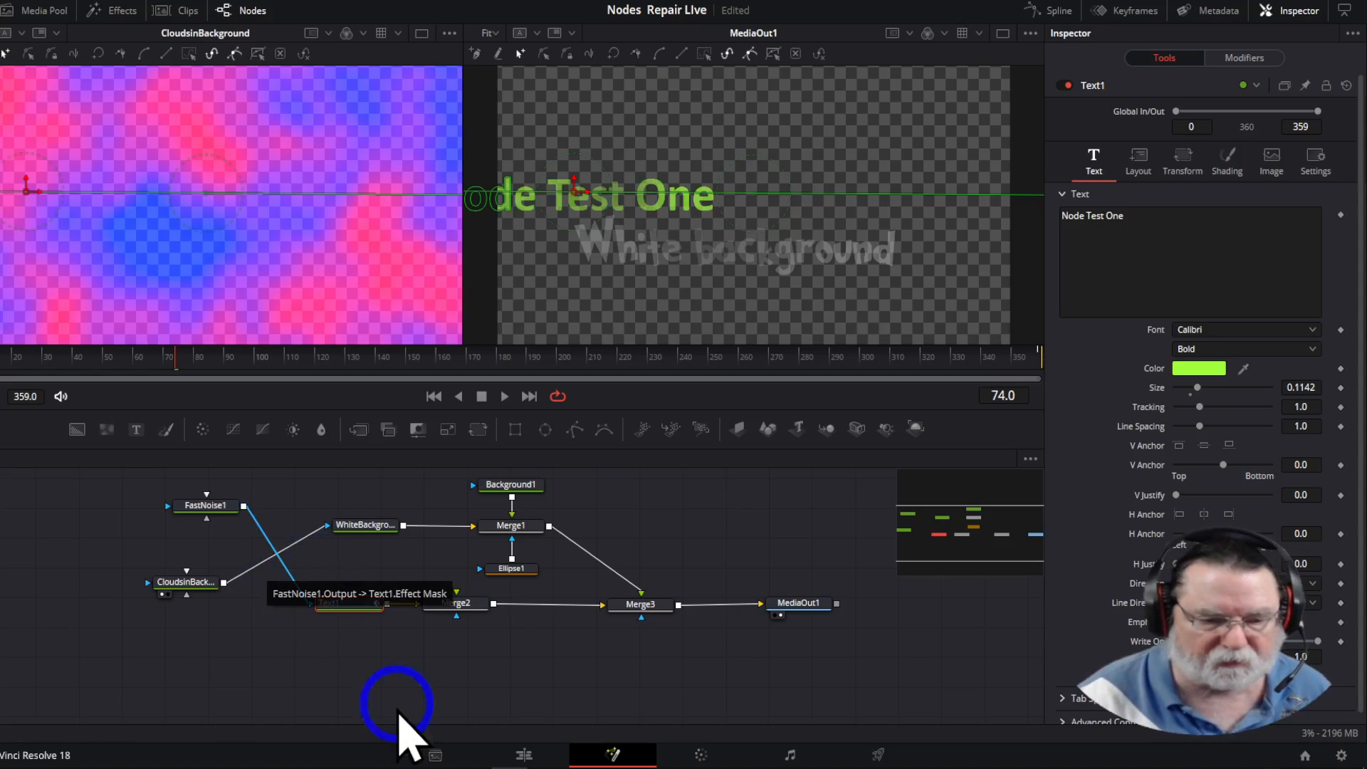
# Scrub the edit timeline from its start to about five seconds to compare the noise effects on the two texts
pyautogui.click(524, 754)
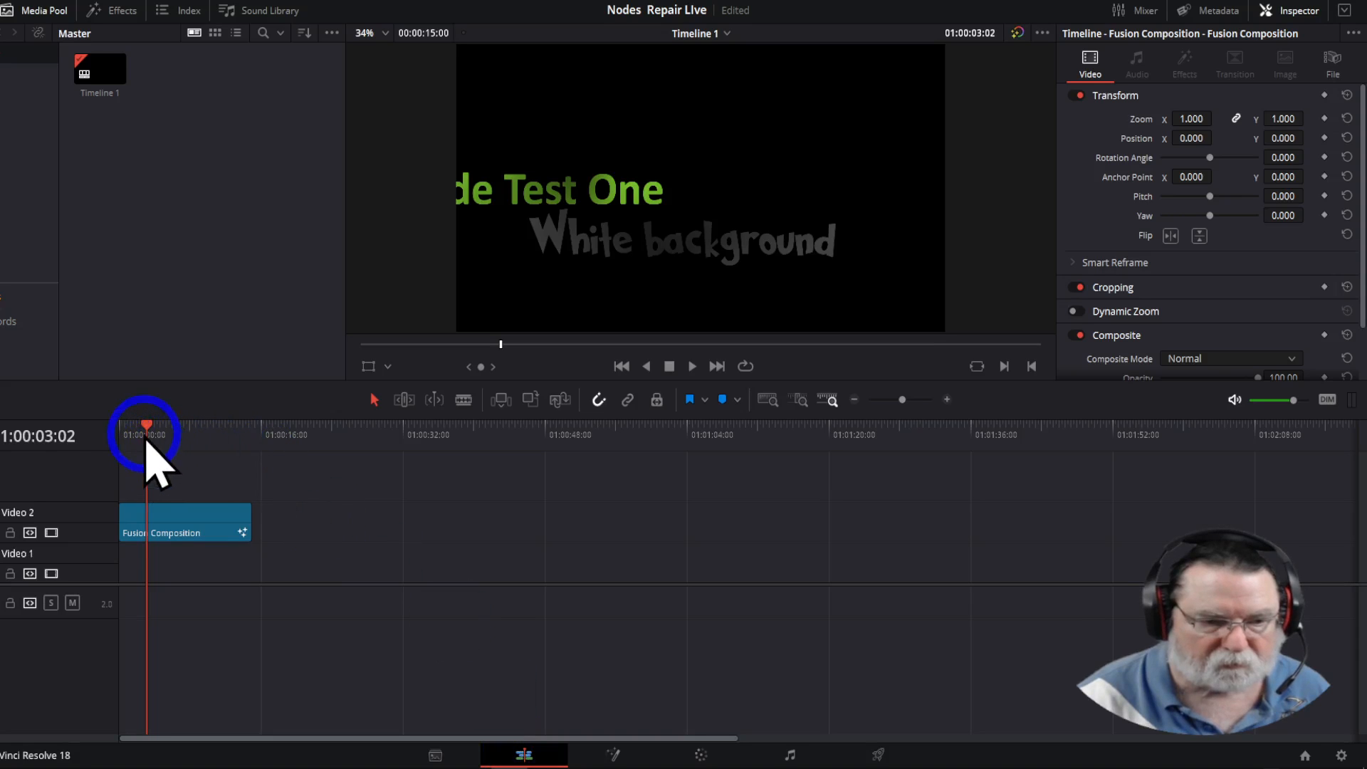
pyautogui.moveTo(145, 437); pyautogui.dragTo(116, 458)
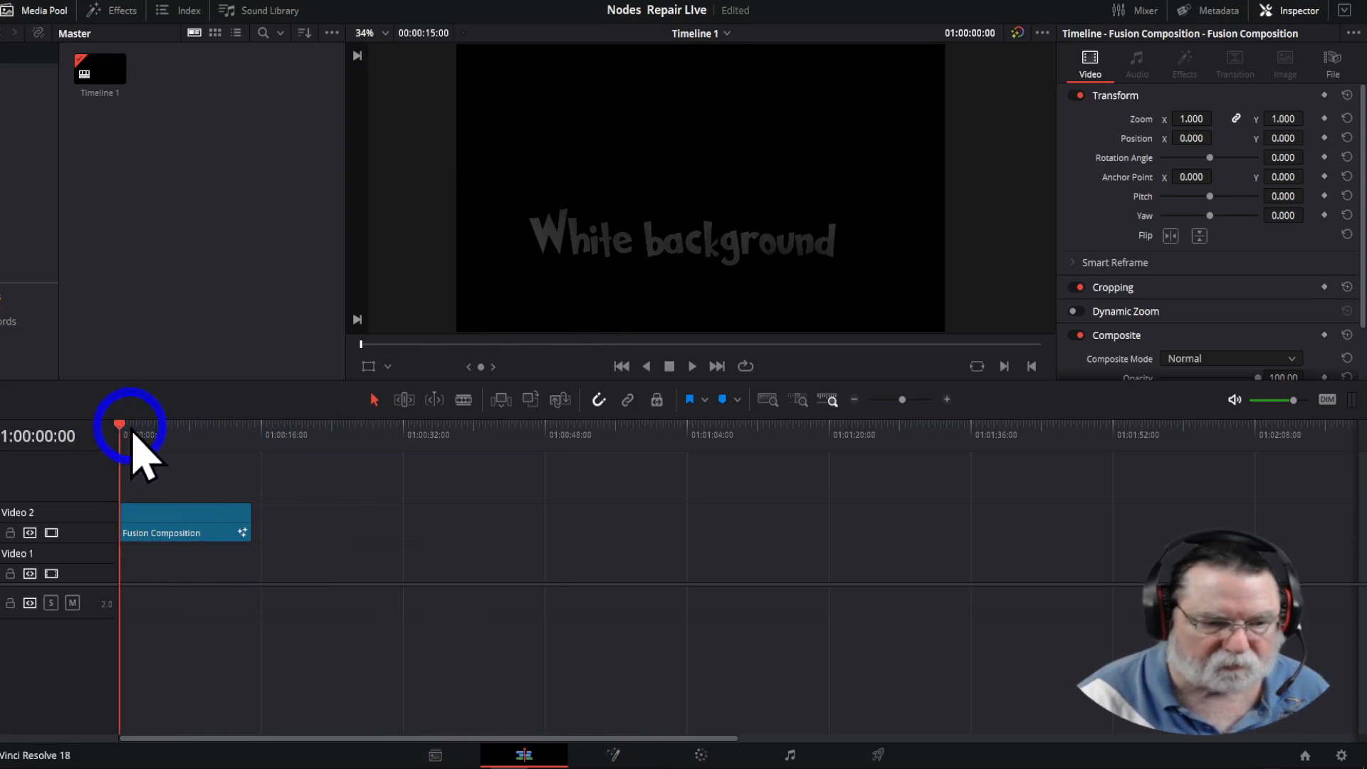
pyautogui.click(169, 443)
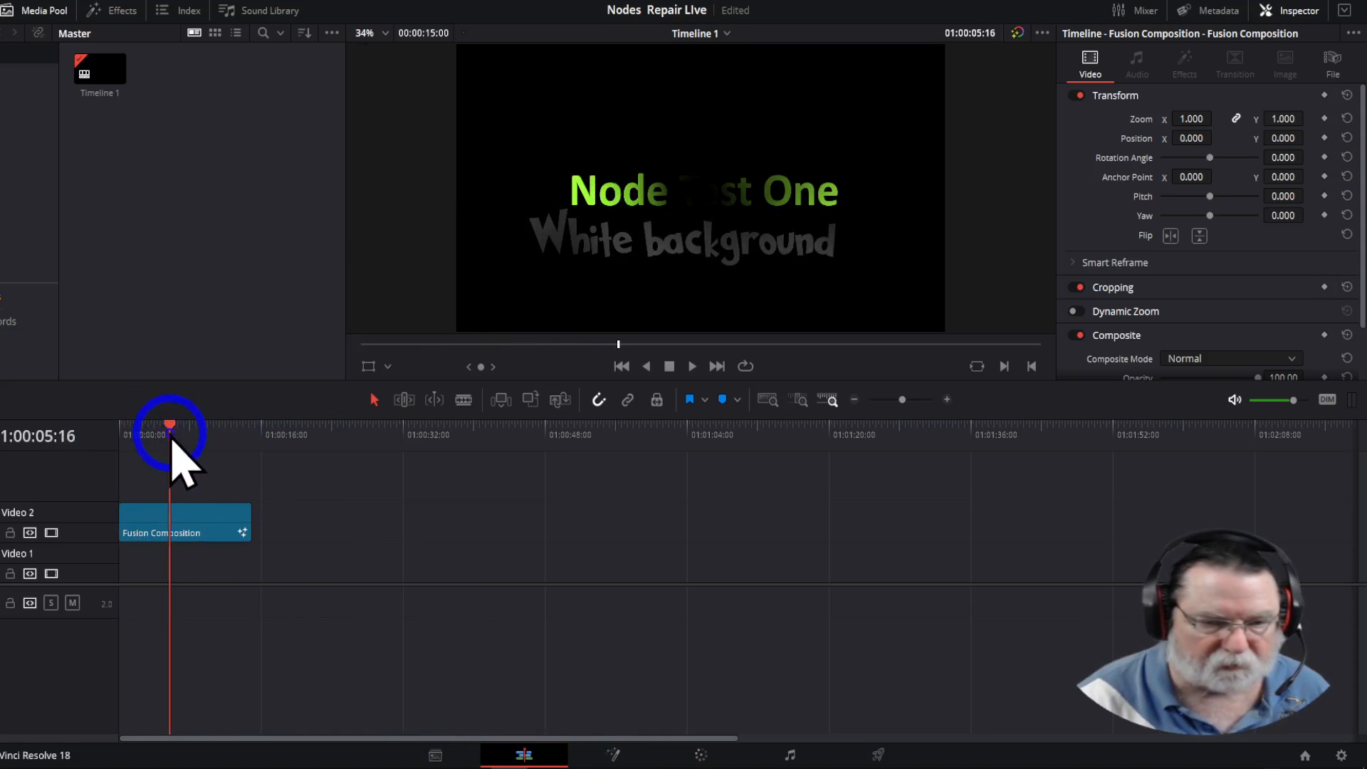
# Connect FastNoise1's output to WhiteBackground's effect mask in Fusion, replacing the CloudsinBackground connection
pyautogui.click(612, 753)
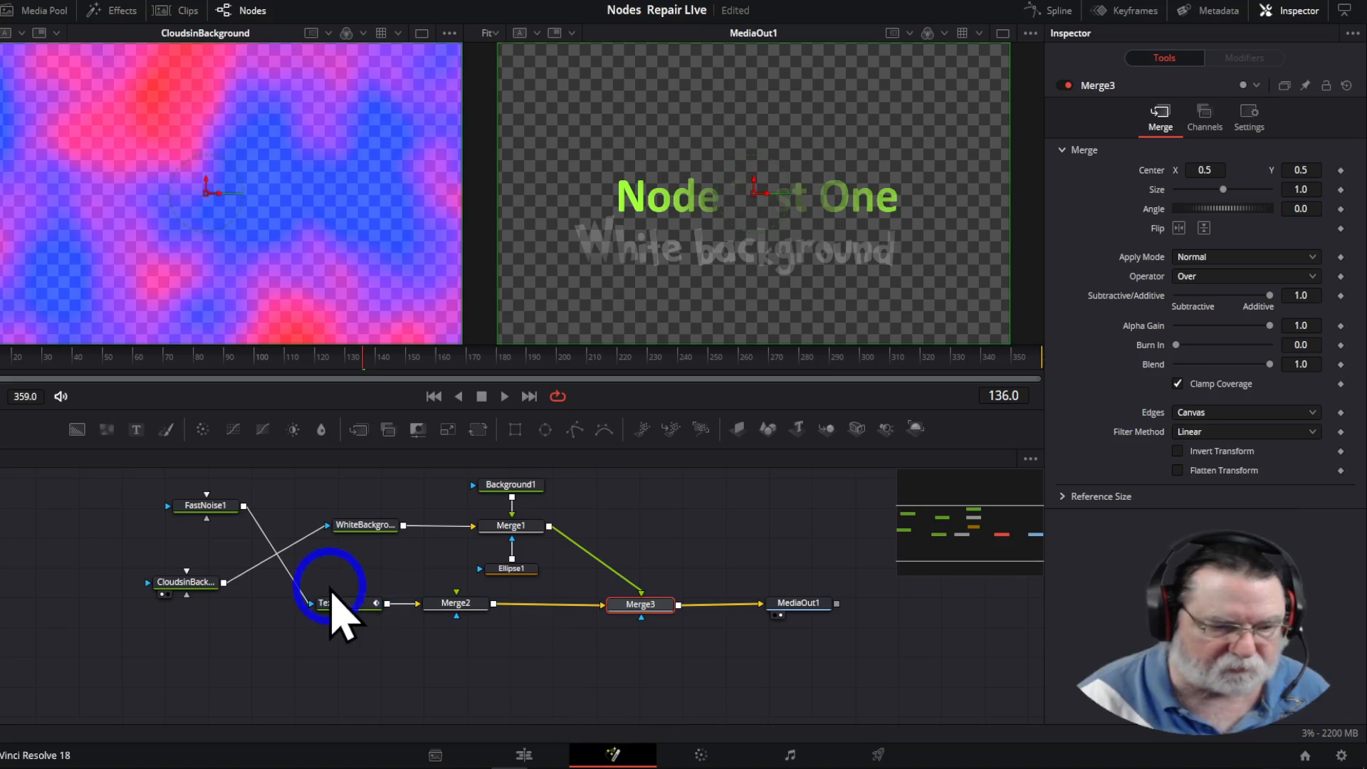
pyautogui.moveTo(245, 506); pyautogui.dragTo(337, 540)
pyautogui.moveTo(244, 506); pyautogui.dragTo(329, 534)
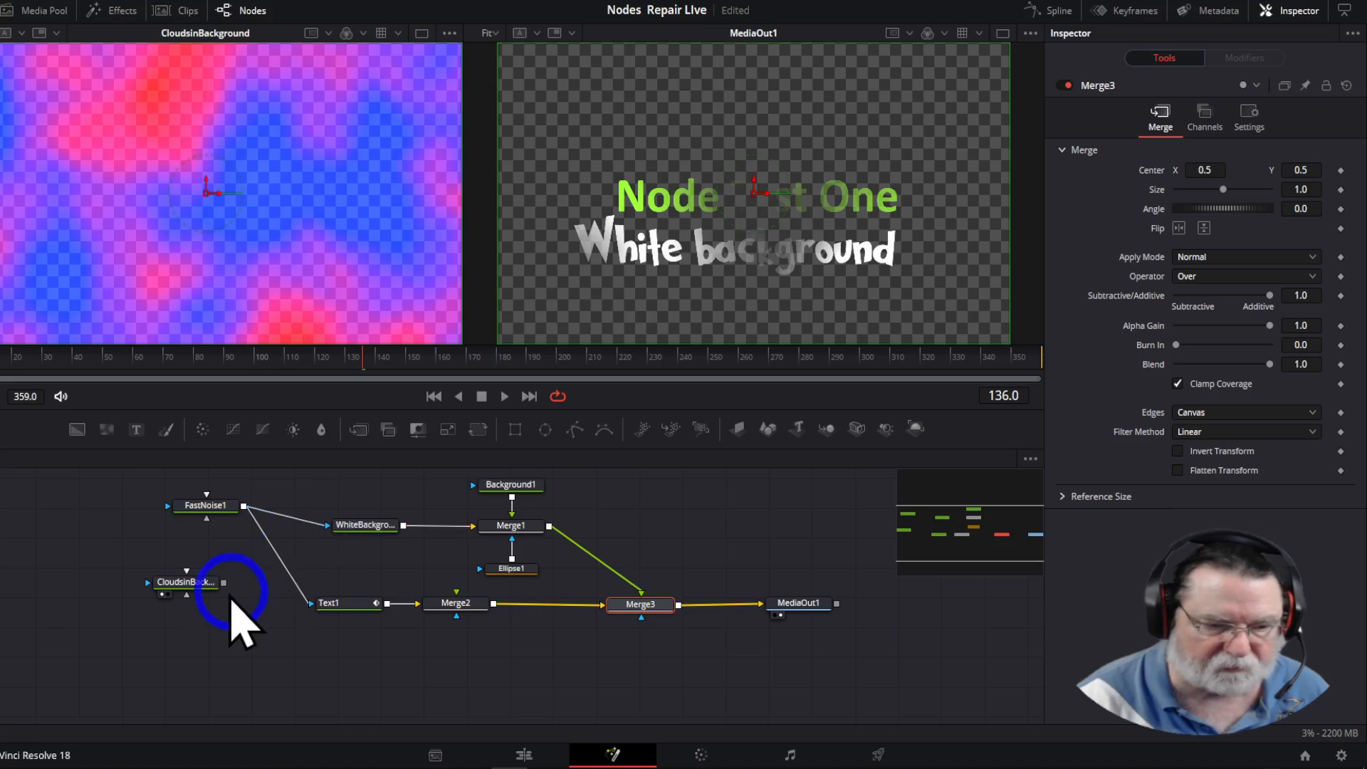
# Move the disconnected CloudsinBackground node aside, place FastNoise1 between the two text branches, and shift the connected nodes down in the graph
pyautogui.moveTo(198, 591); pyautogui.dragTo(28, 501)
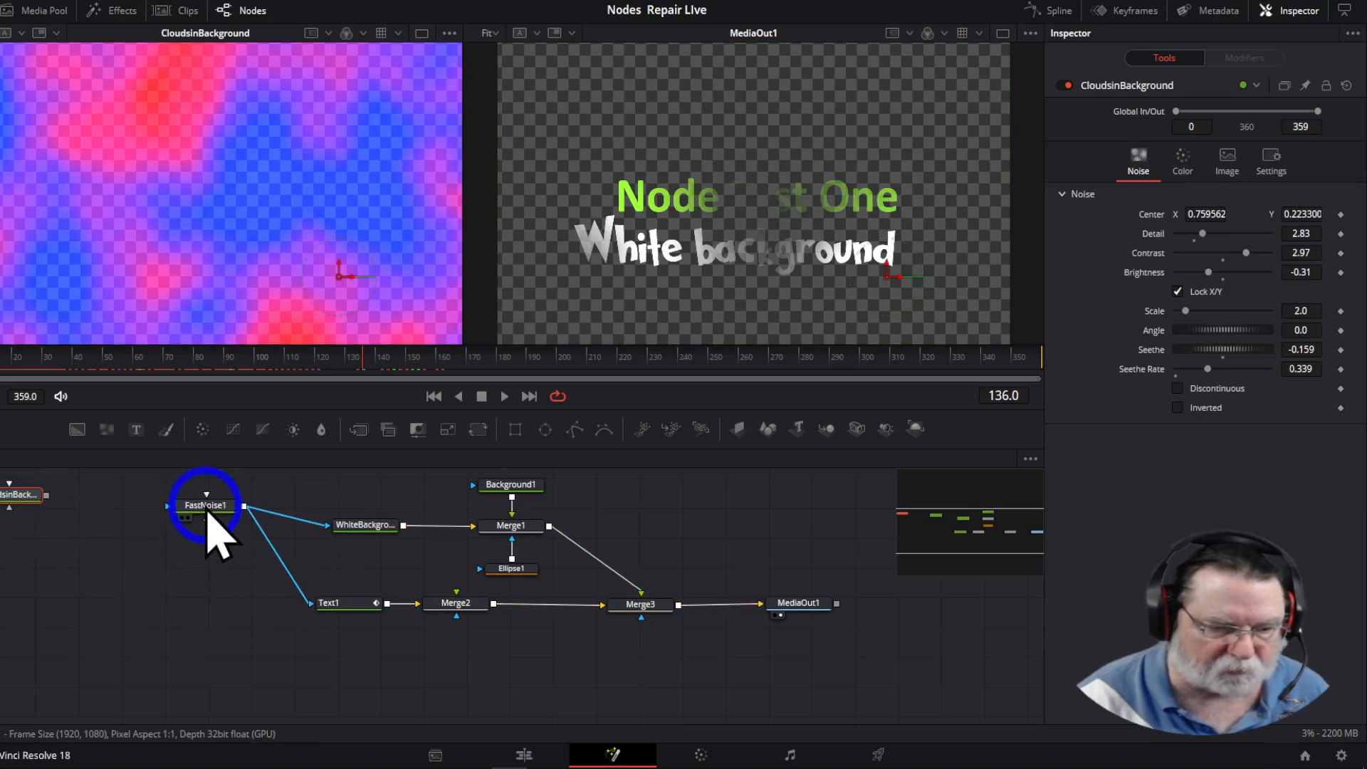
pyautogui.moveTo(210, 523); pyautogui.dragTo(215, 564)
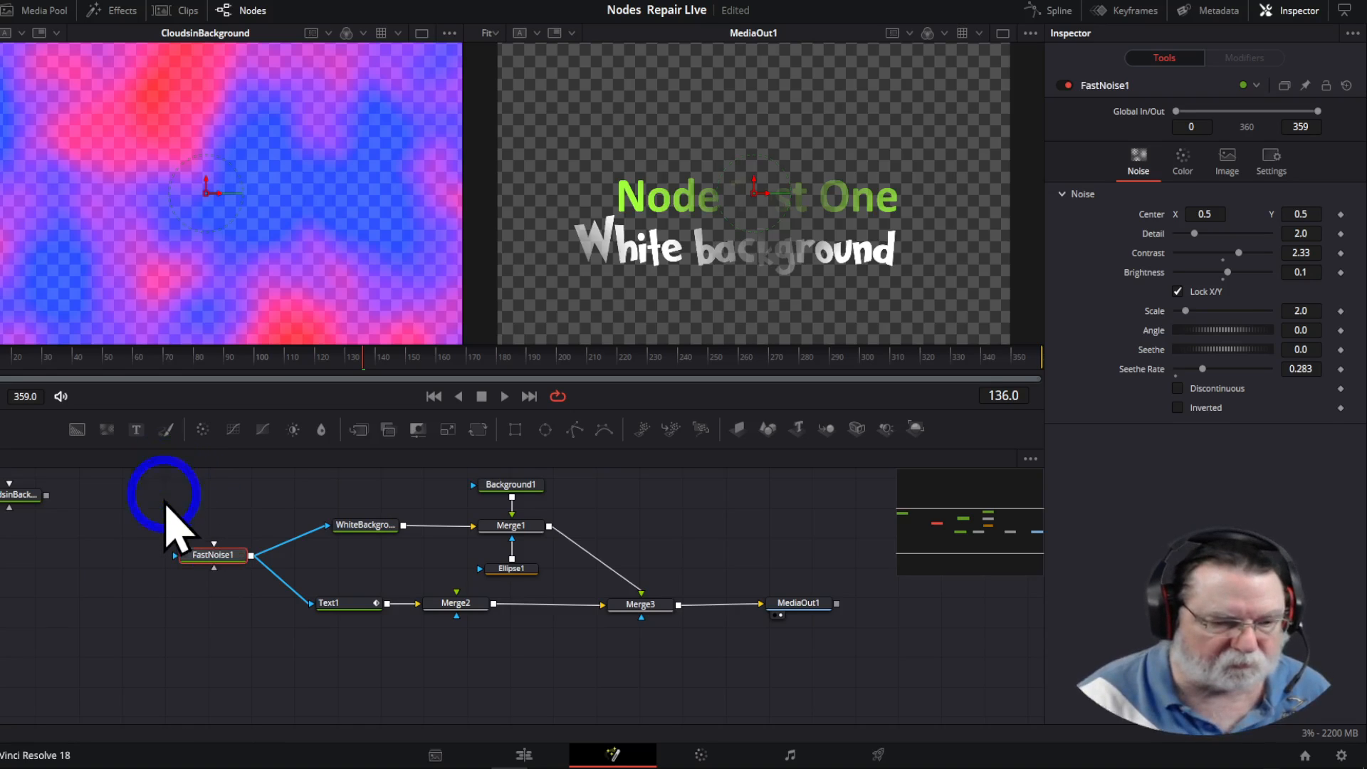
pyautogui.moveTo(165, 502); pyautogui.dragTo(859, 665)
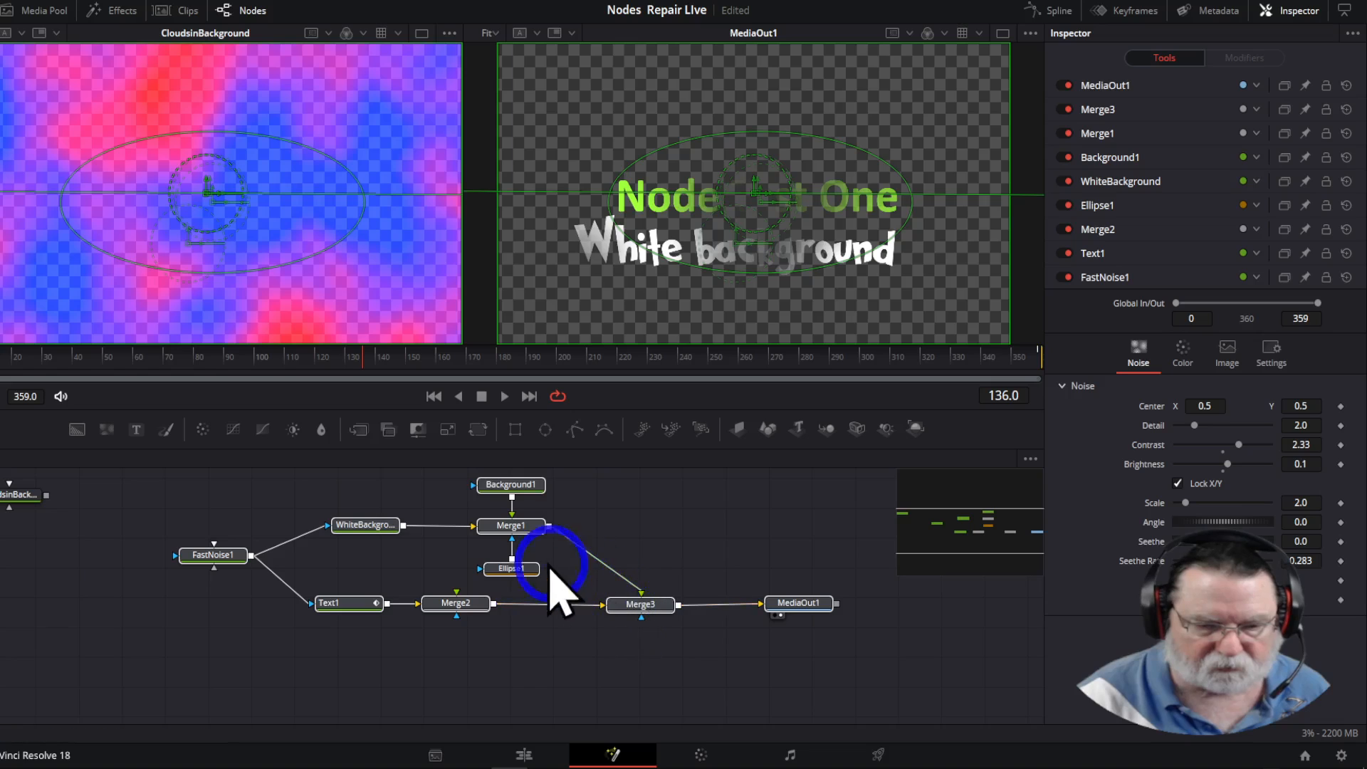
pyautogui.moveTo(513, 544); pyautogui.dragTo(508, 621)
pyautogui.click(724, 581)
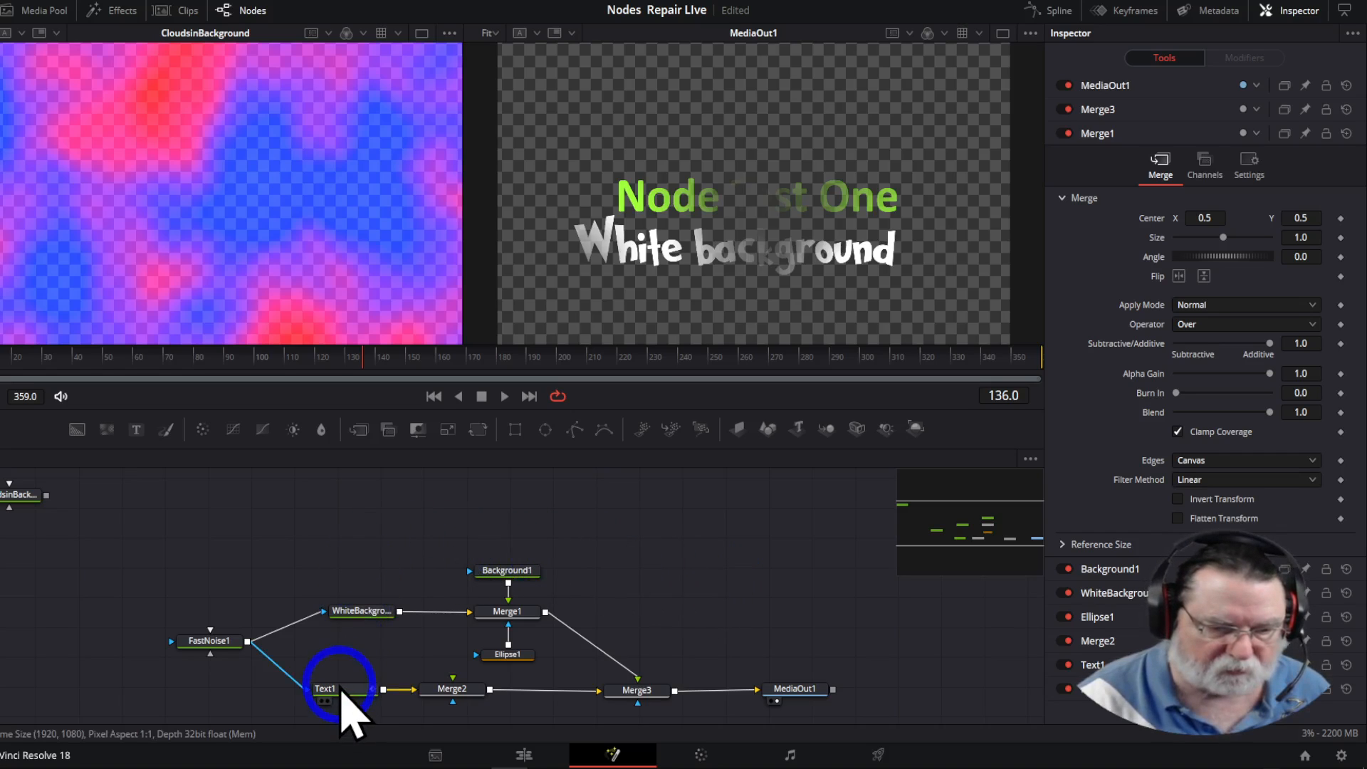
# Add a Duplicate (Dup) node after Text1 and move Text1 away from it to make room
pyautogui.click(340, 689)
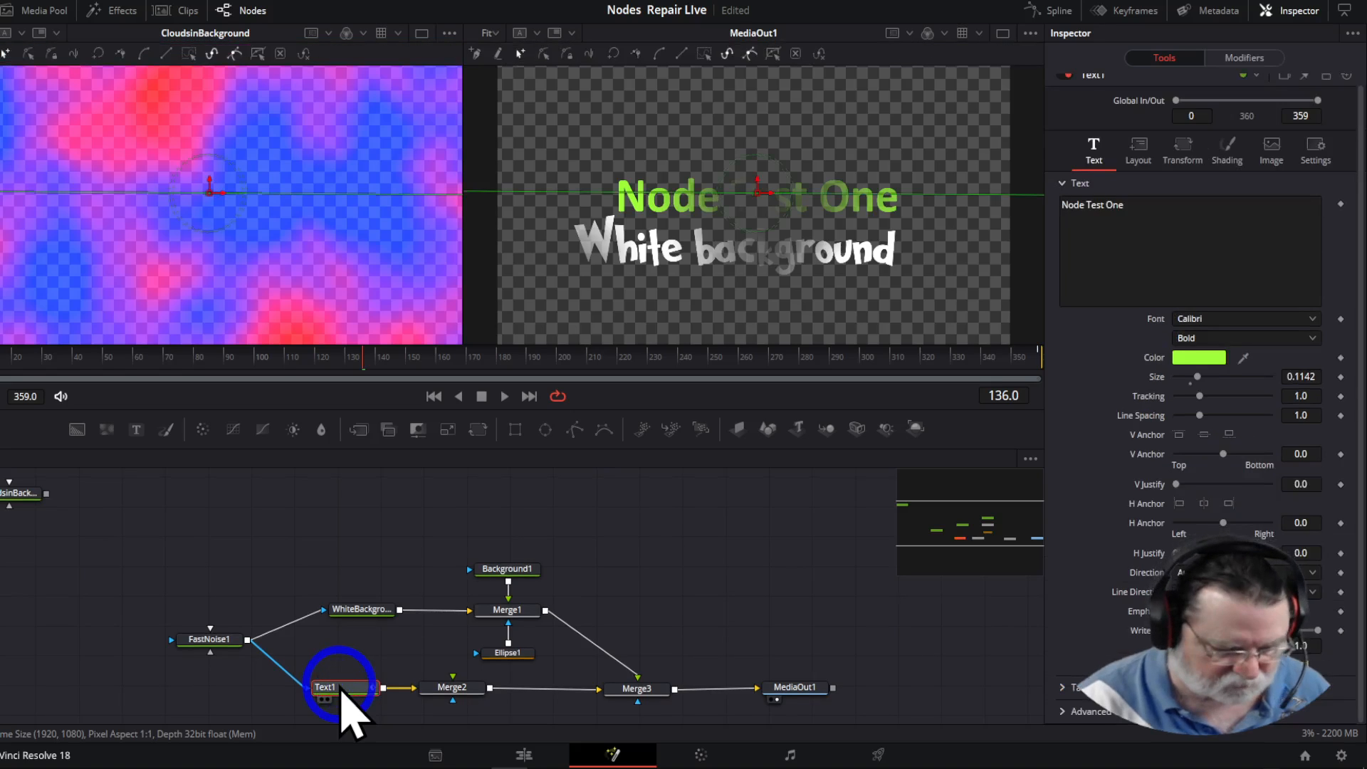
pyautogui.hotkey('shift', 'space')
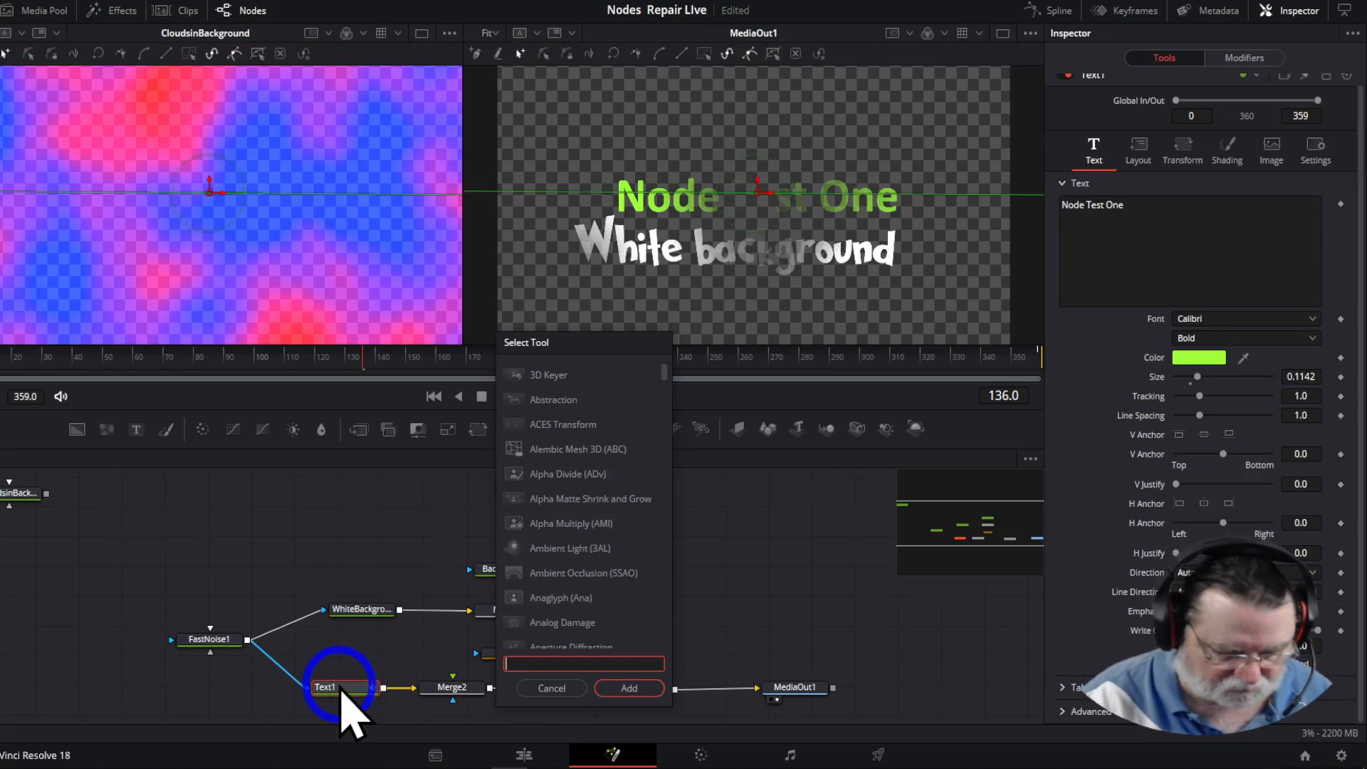
pyautogui.write('dup')
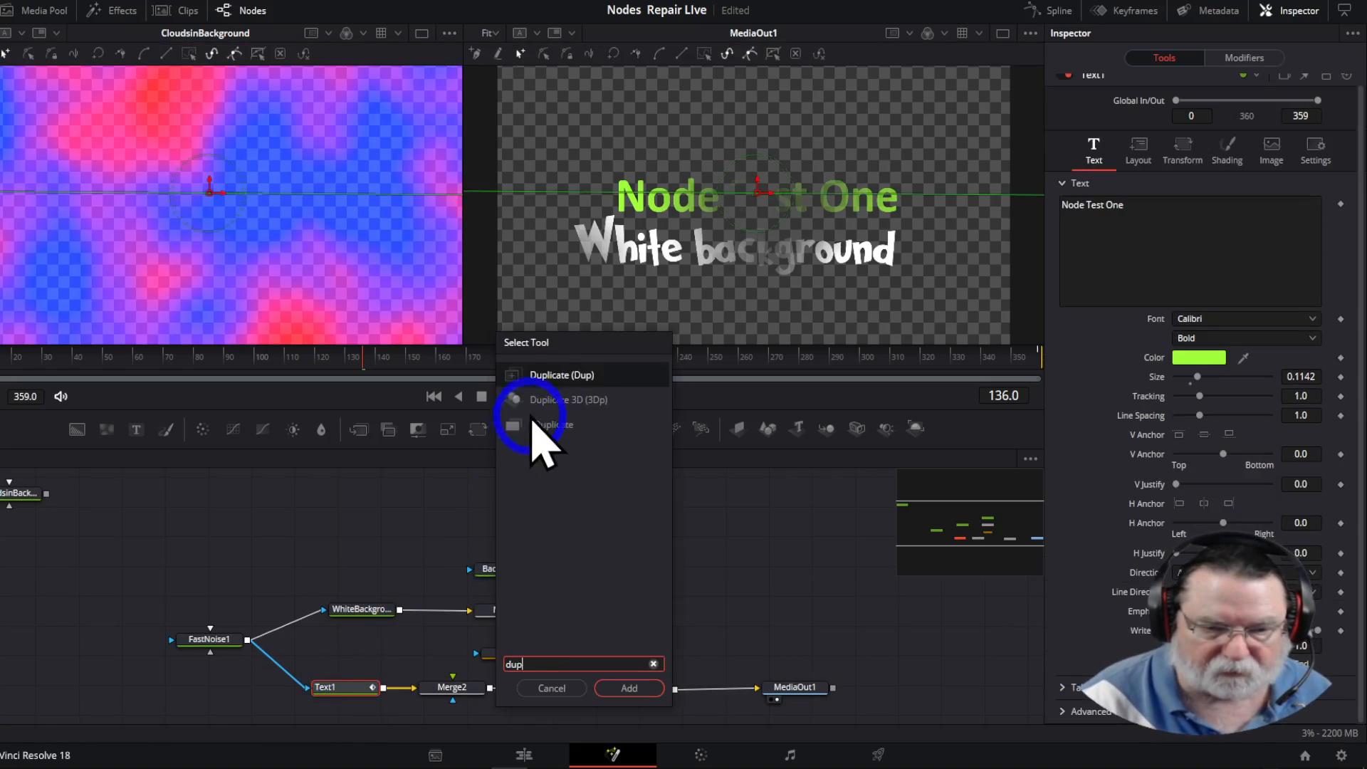
pyautogui.click(628, 688)
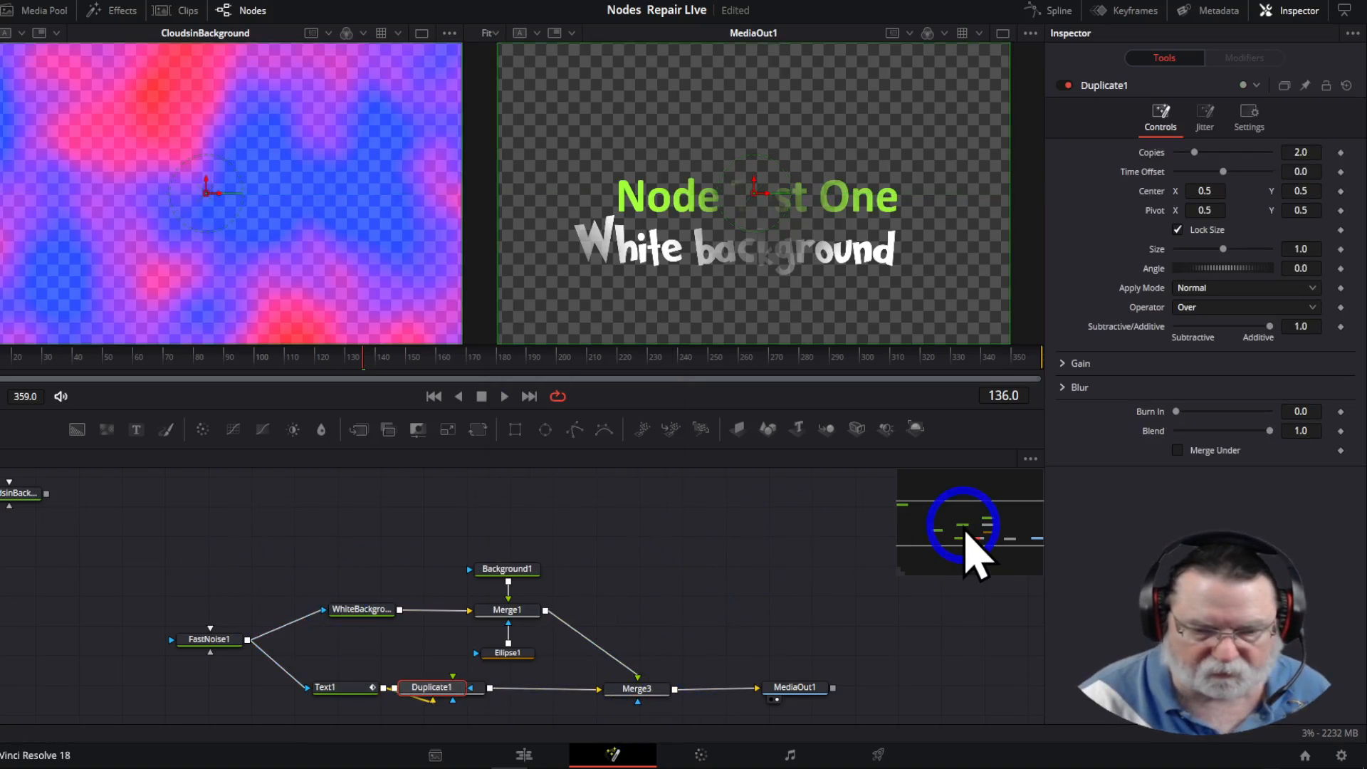
pyautogui.moveTo(966, 532); pyautogui.dragTo(978, 539)
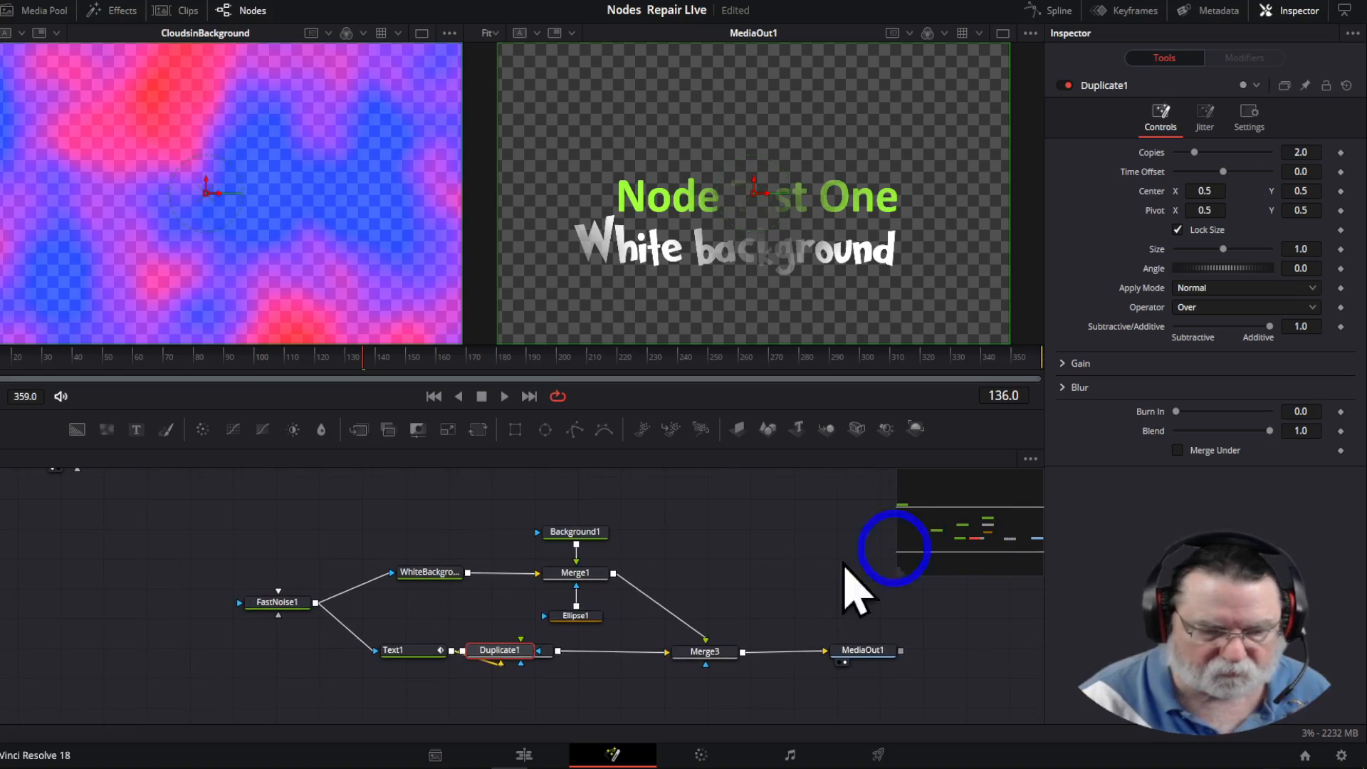
pyautogui.moveTo(399, 652); pyautogui.dragTo(361, 660)
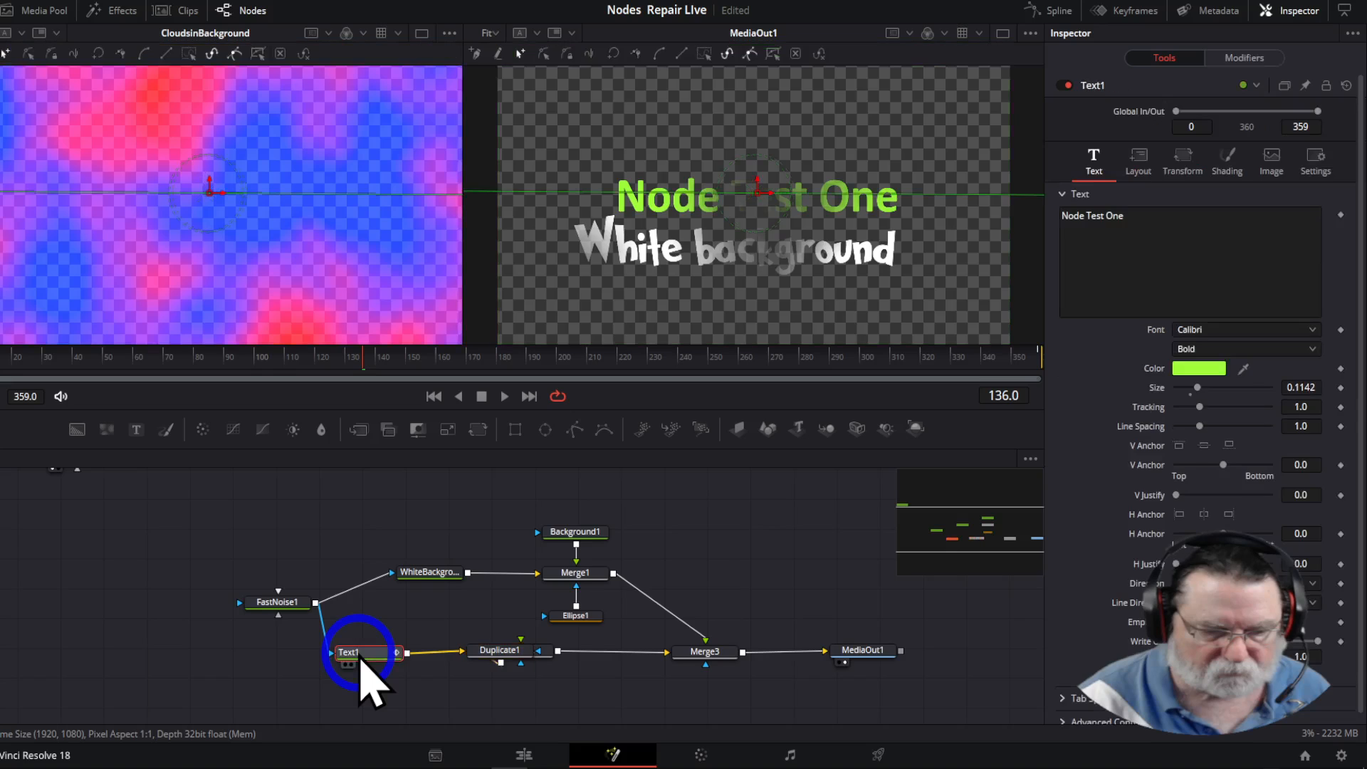
# Set the Duplicate1 node's number of copies to 10
pyautogui.click(498, 650)
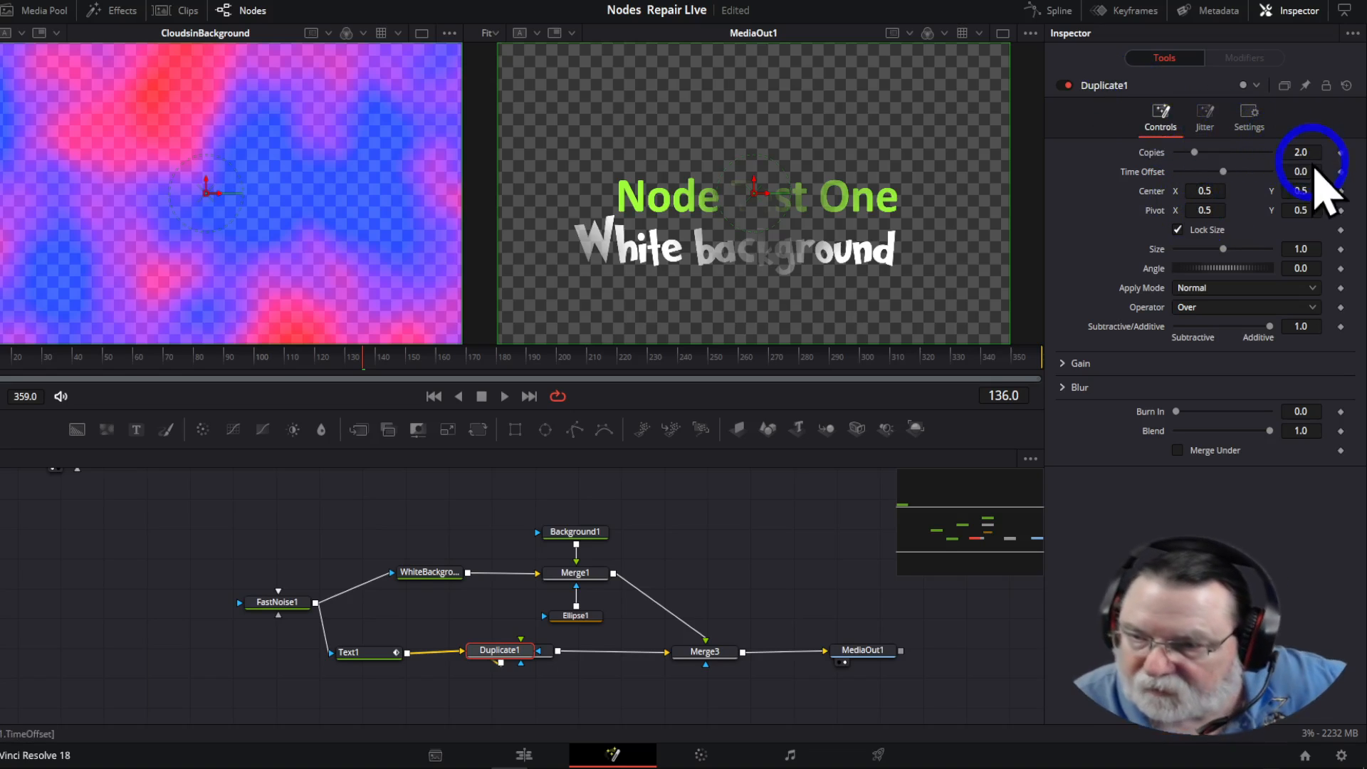
pyautogui.moveTo(1317, 149); pyautogui.dragTo(1292, 151)
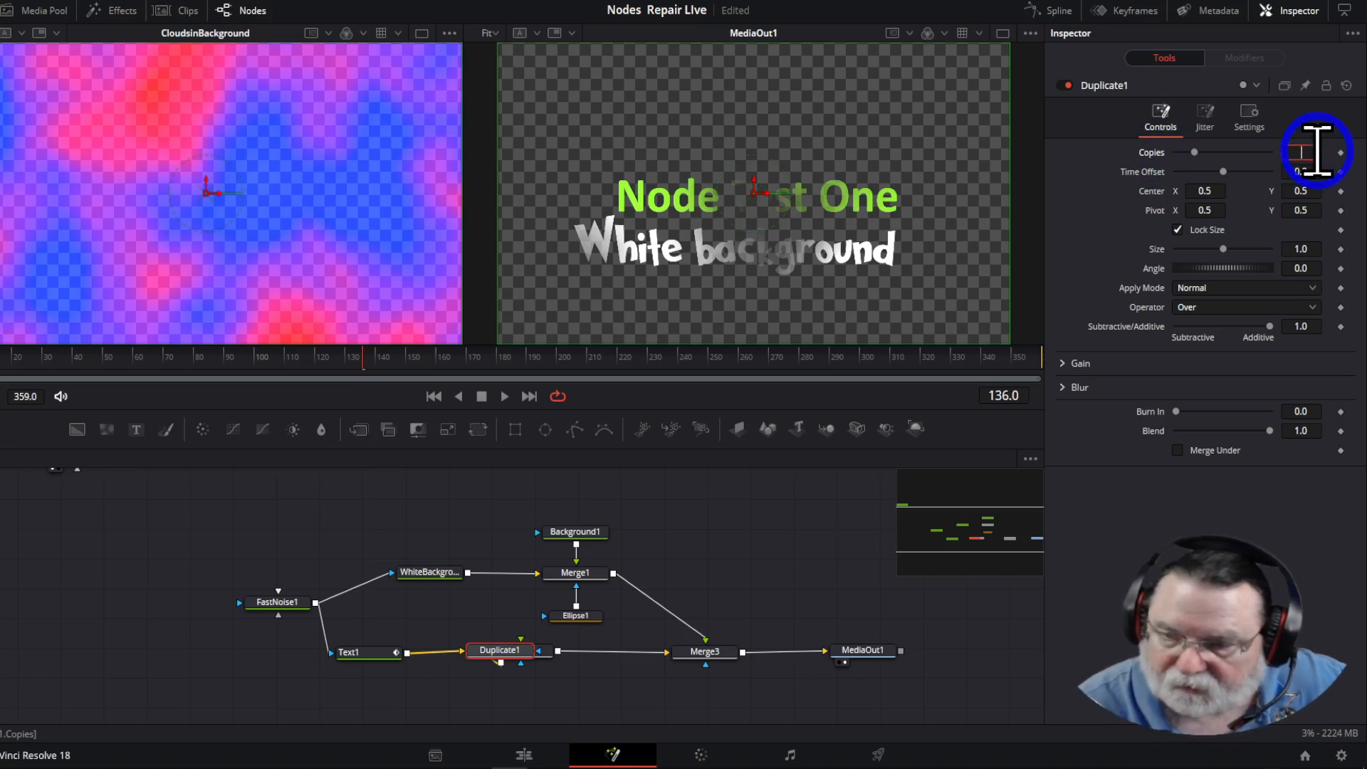
pyautogui.press('Tab')
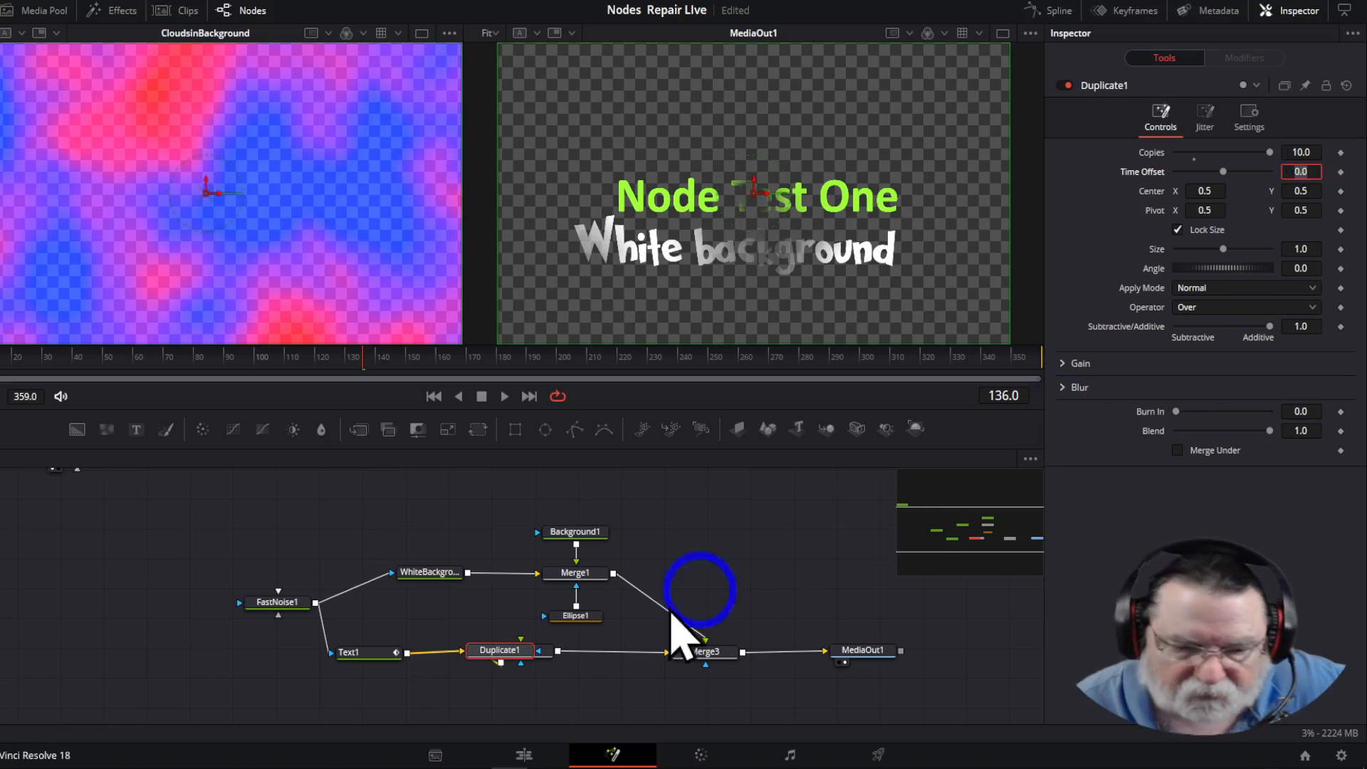
# Spread out FastNoise1, WhiteBackground, Text1 and Duplicate1 in the node graph so that Merge2 is uncovered
pyautogui.moveTo(504, 657); pyautogui.dragTo(474, 655)
pyautogui.moveTo(366, 655); pyautogui.dragTo(324, 657)
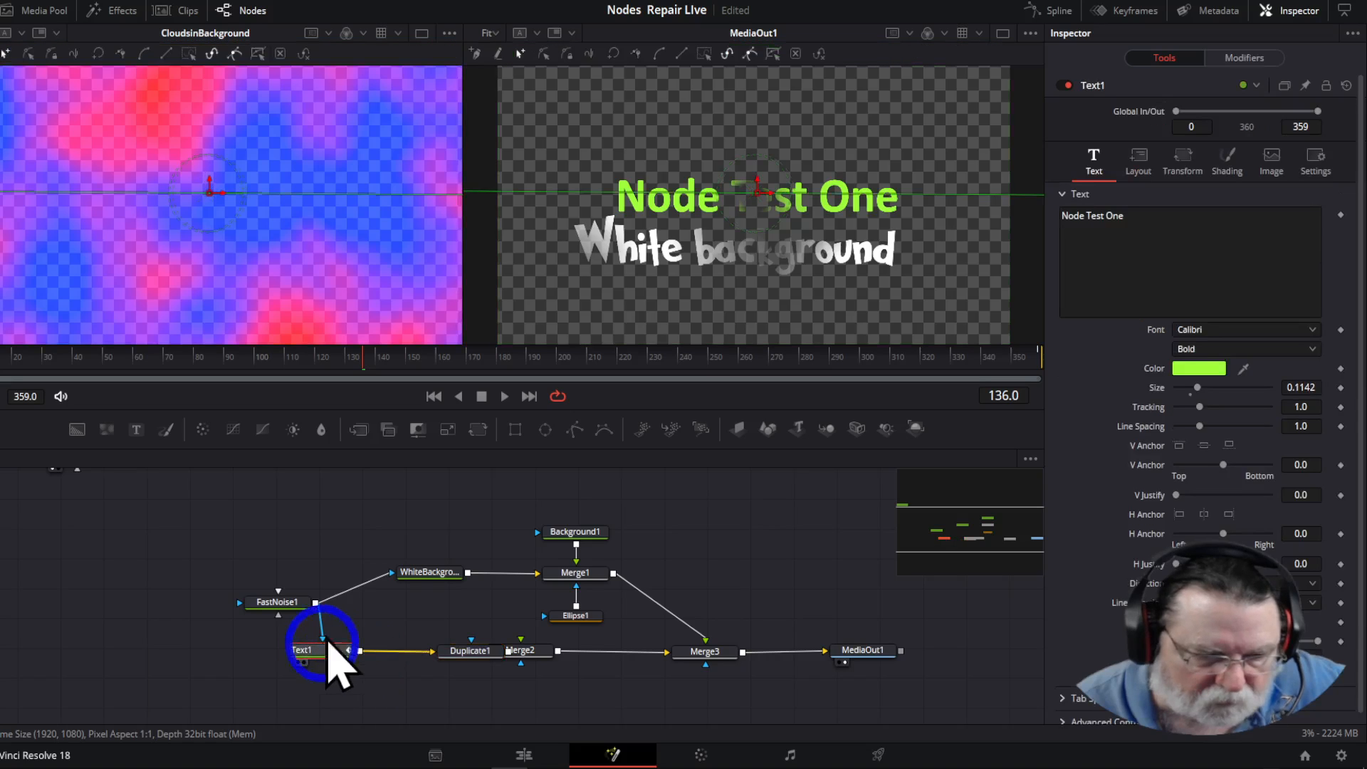
pyautogui.moveTo(274, 611); pyautogui.dragTo(128, 589)
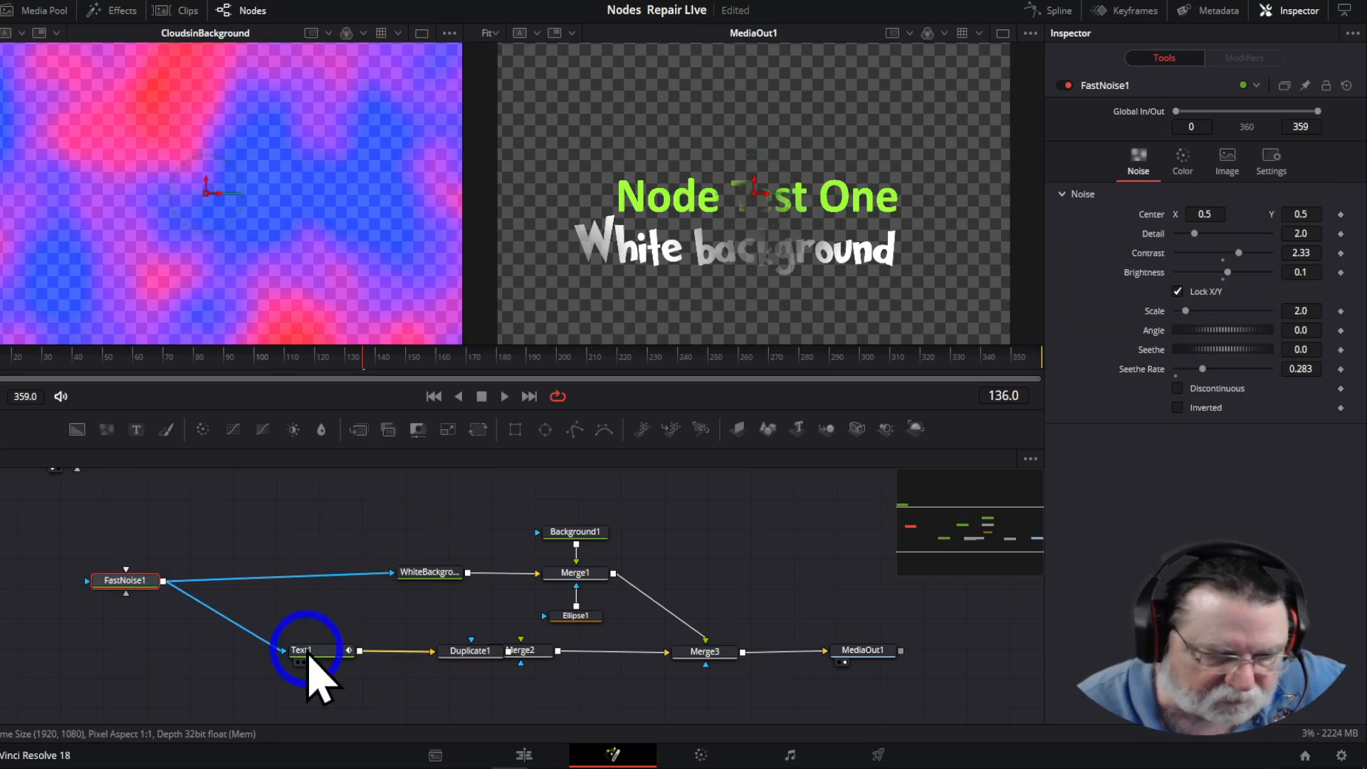
pyautogui.moveTo(311, 652); pyautogui.dragTo(202, 650)
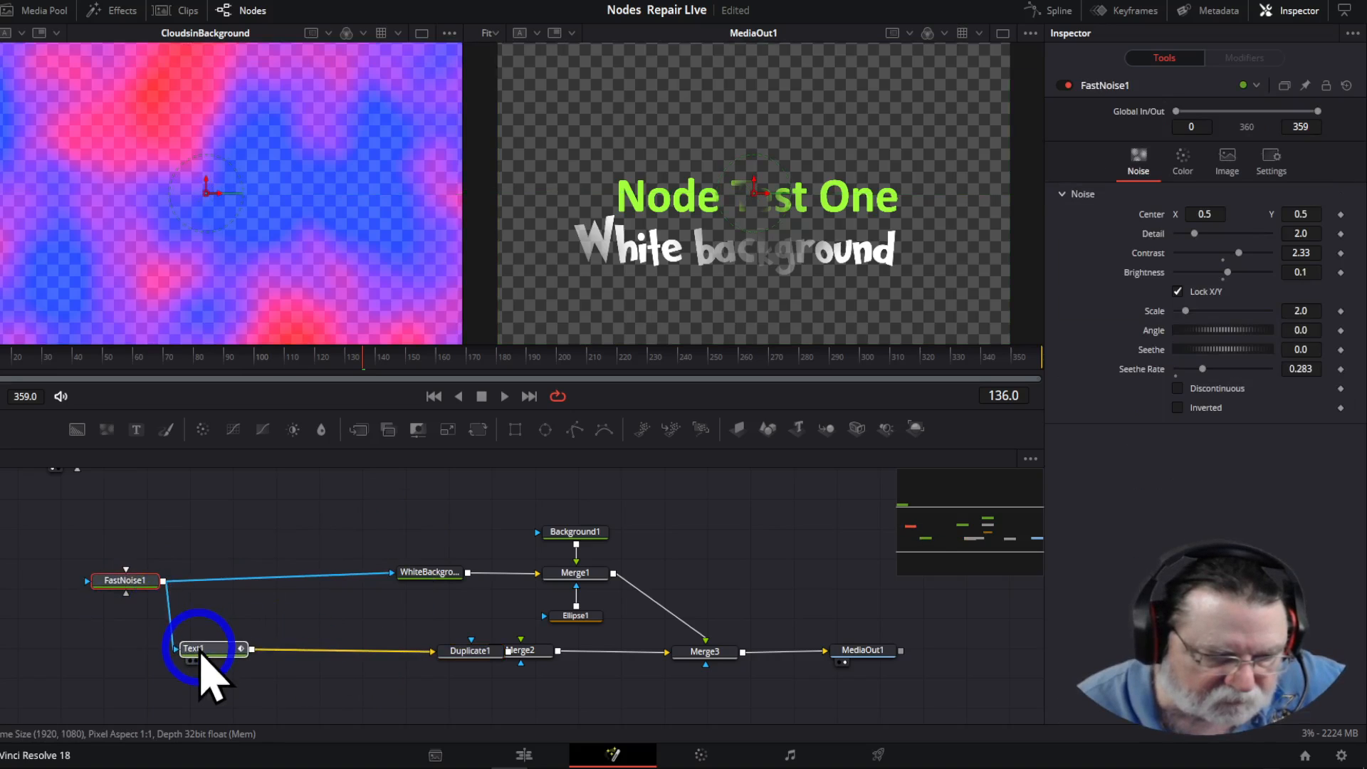
pyautogui.moveTo(432, 574); pyautogui.dragTo(232, 588)
pyautogui.moveTo(469, 651); pyautogui.dragTo(396, 651)
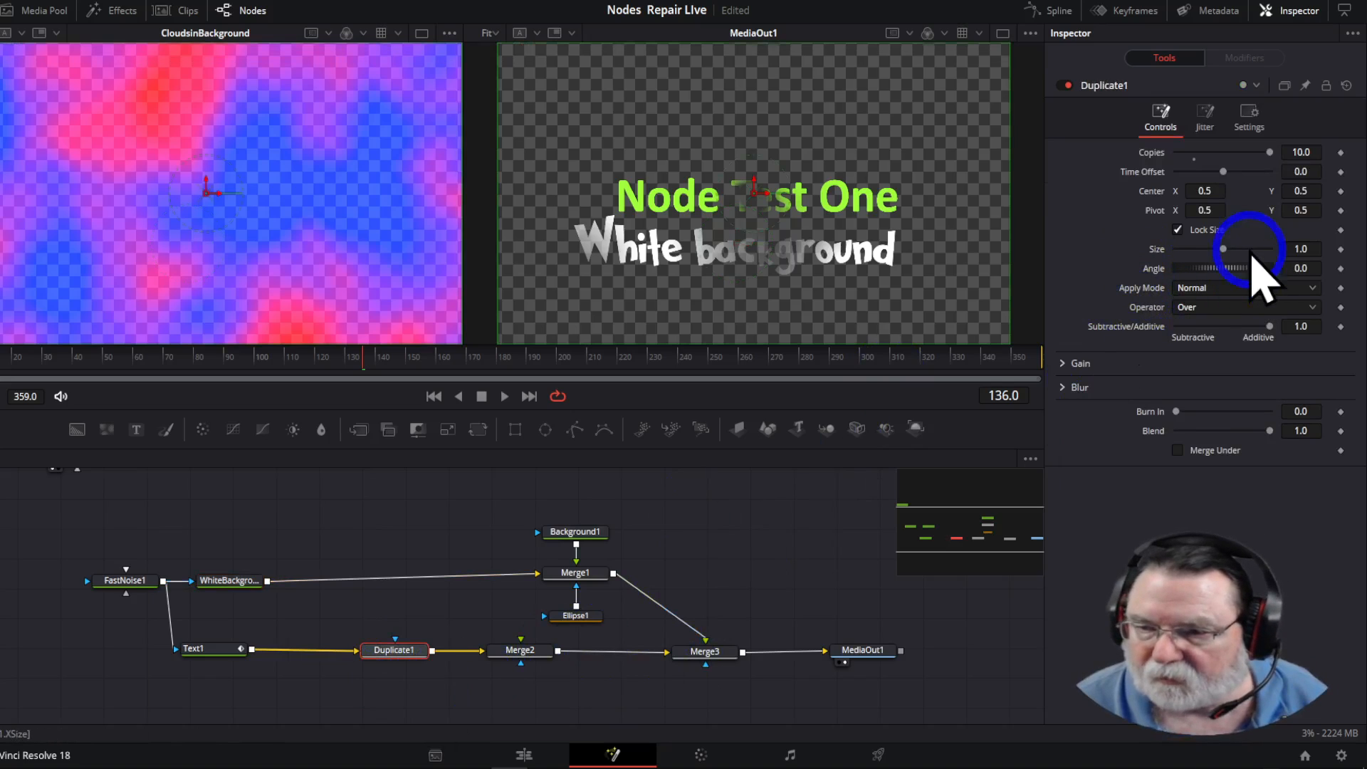
# Set Duplicate1's size to 0.75 and play the edit timeline from its start to check the shrinking copies
pyautogui.moveTo(1223, 248); pyautogui.dragTo(1211, 249)
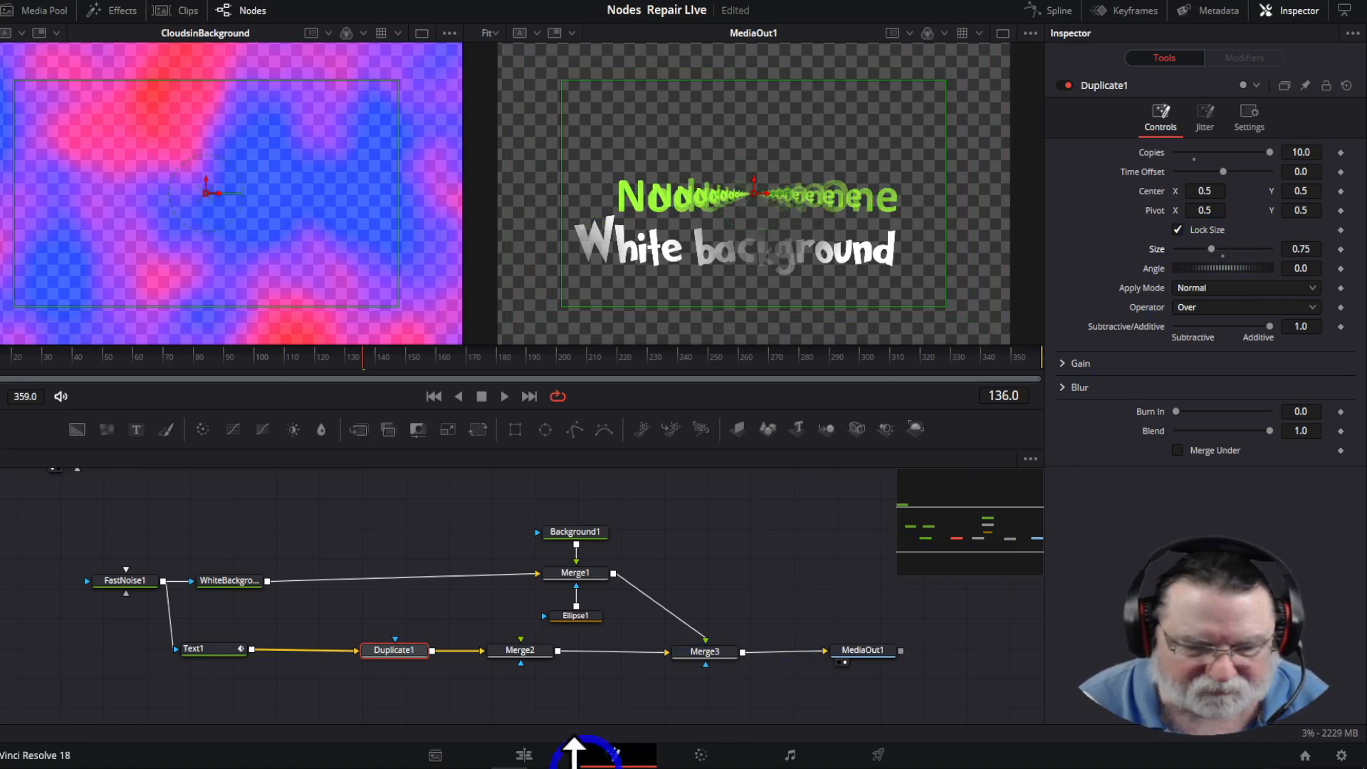
pyautogui.click(523, 755)
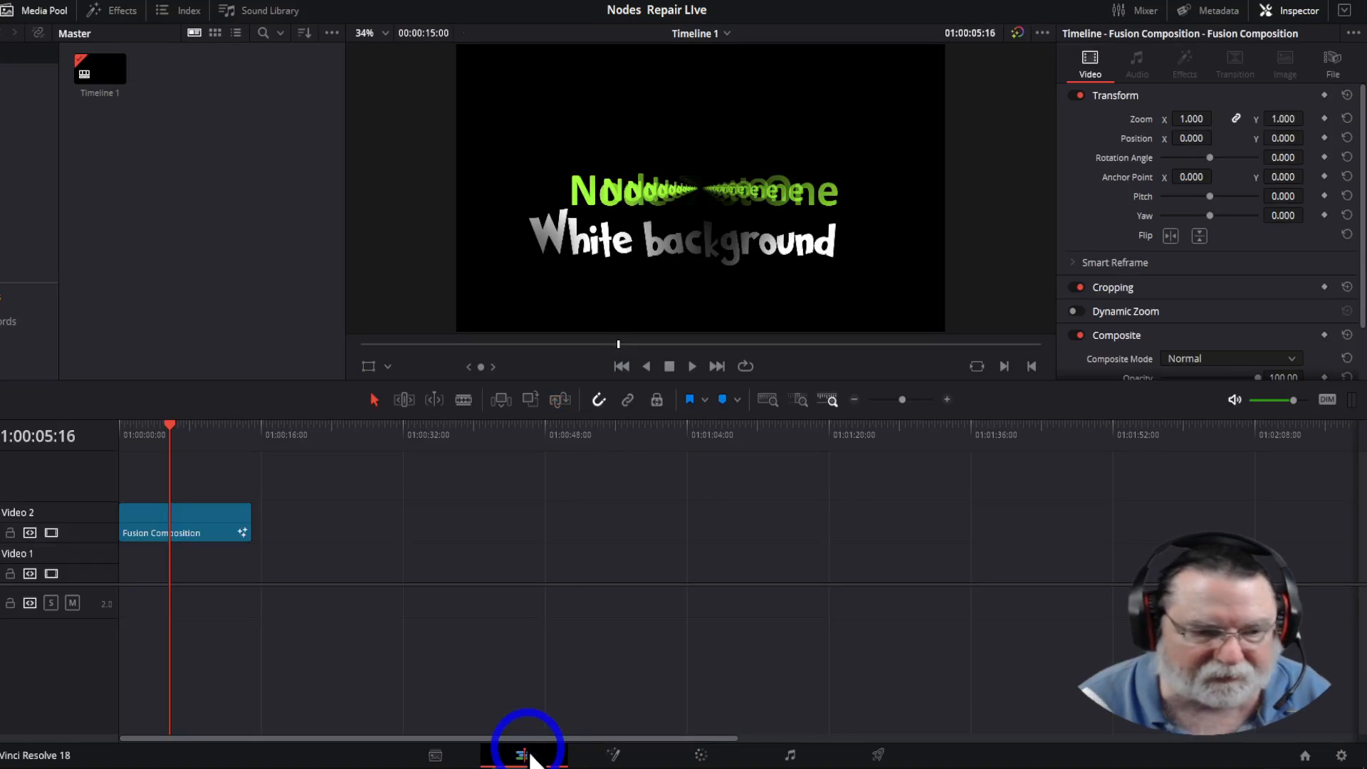
pyautogui.click(621, 365)
pyautogui.press('space')
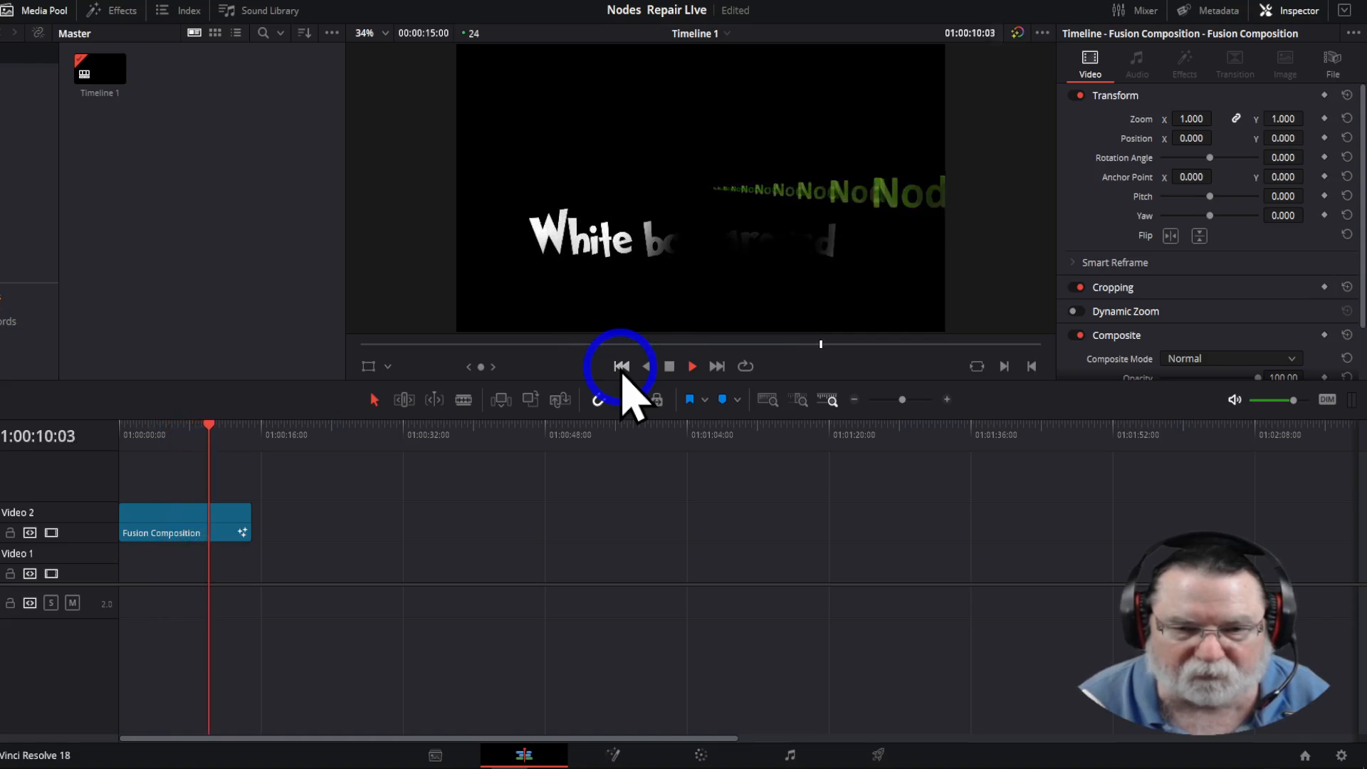
pyautogui.press('space')
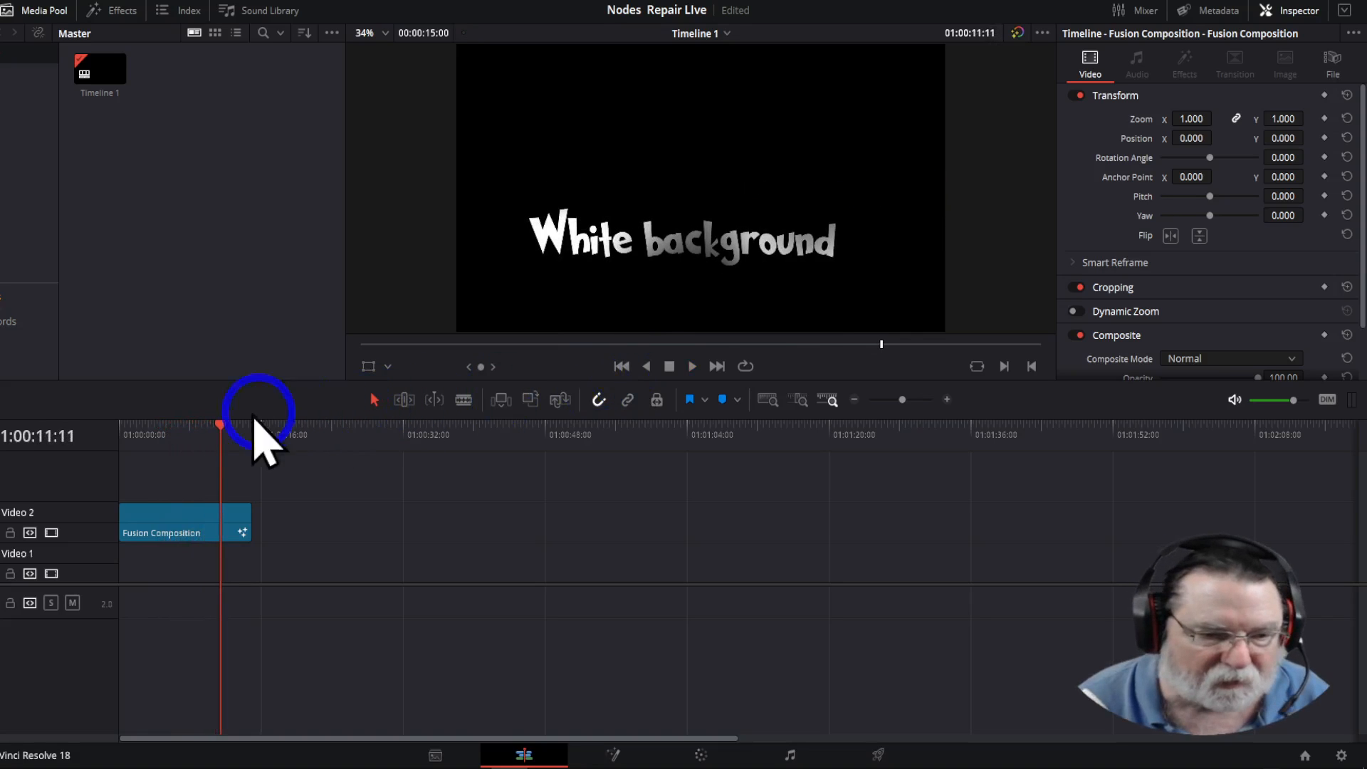
pyautogui.moveTo(228, 440); pyautogui.dragTo(169, 443)
# Return to Fusion, reset Duplicate1's size to its default, and set it to 0.50
pyautogui.click(619, 756)
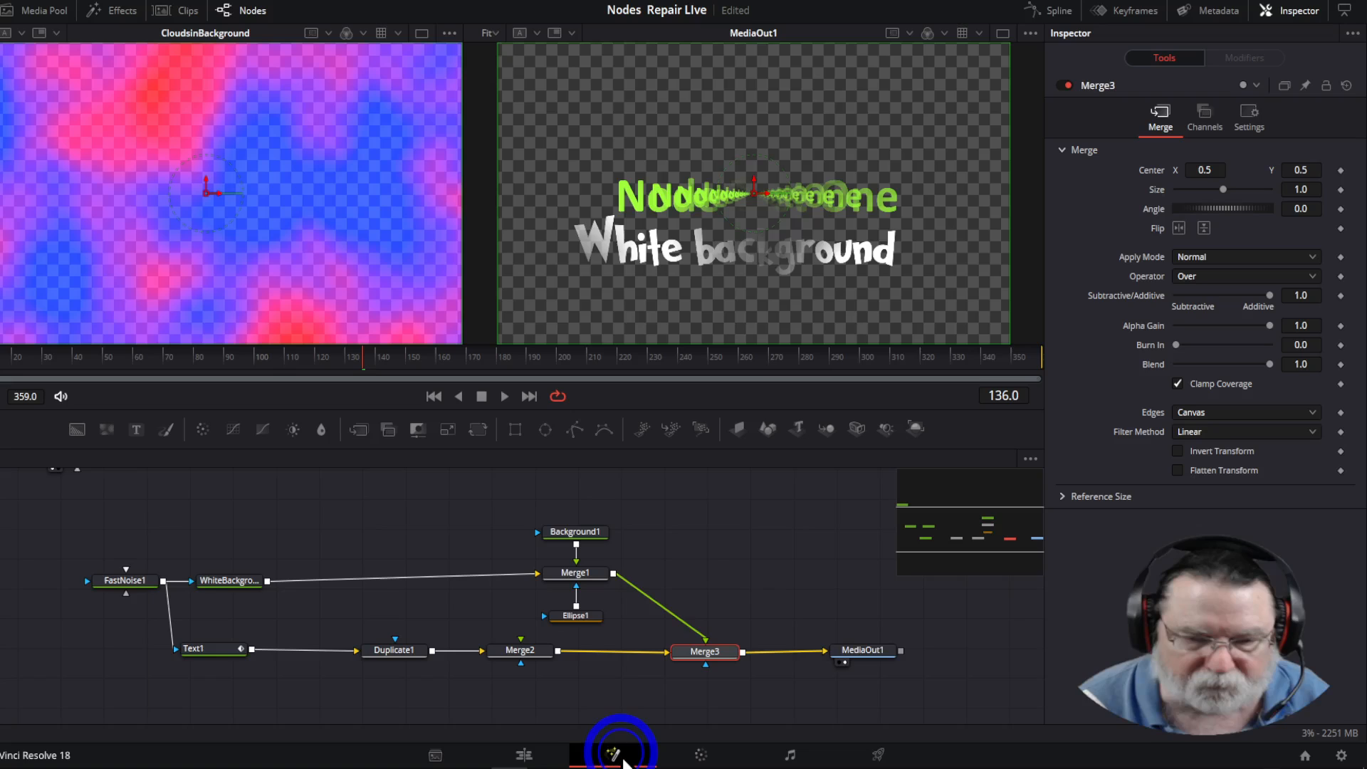
pyautogui.click(711, 654)
pyautogui.click(853, 602)
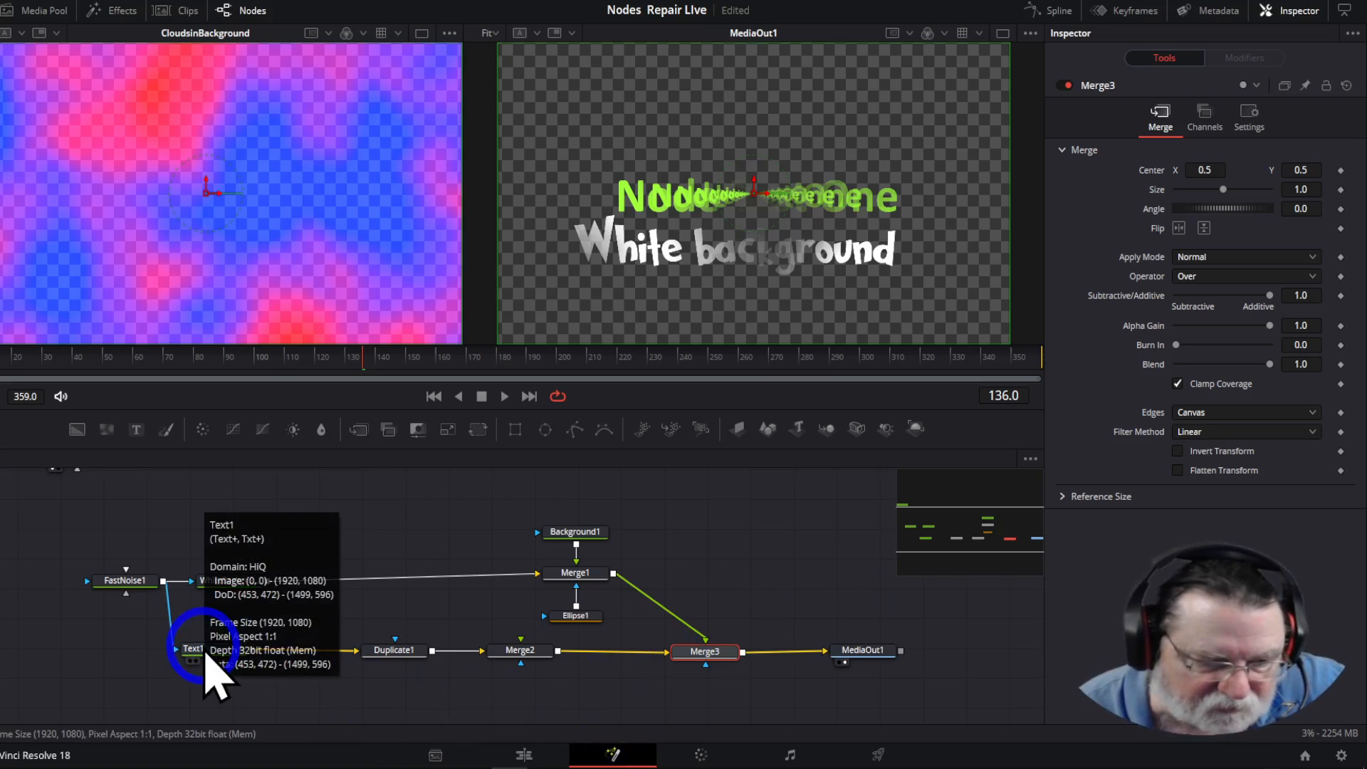
pyautogui.click(396, 662)
pyautogui.click(1038, 269)
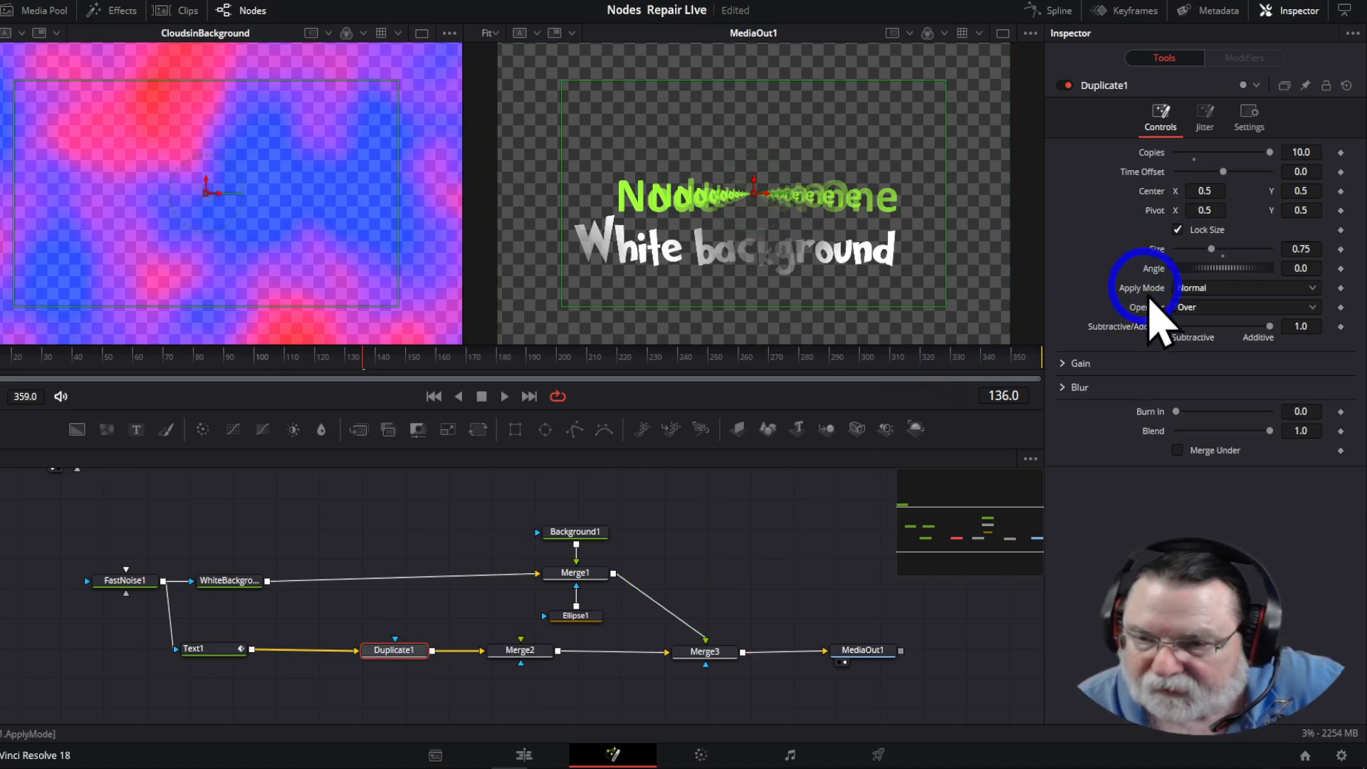
pyautogui.doubleClick(1211, 249)
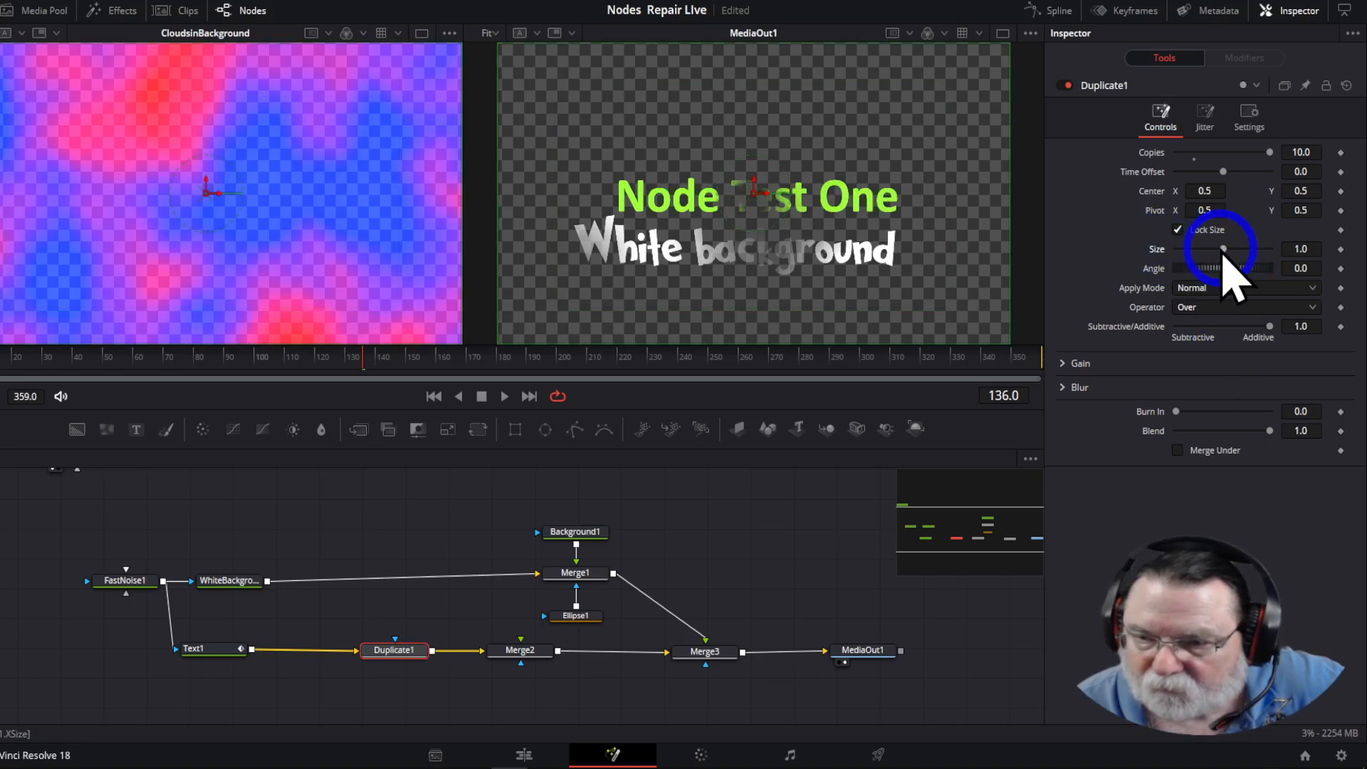
pyautogui.moveTo(1223, 249)
pyautogui.mouseDown()
pyautogui.moveTo(1256, 250)
pyautogui.moveTo(1213, 250)
pyautogui.mouseUp()
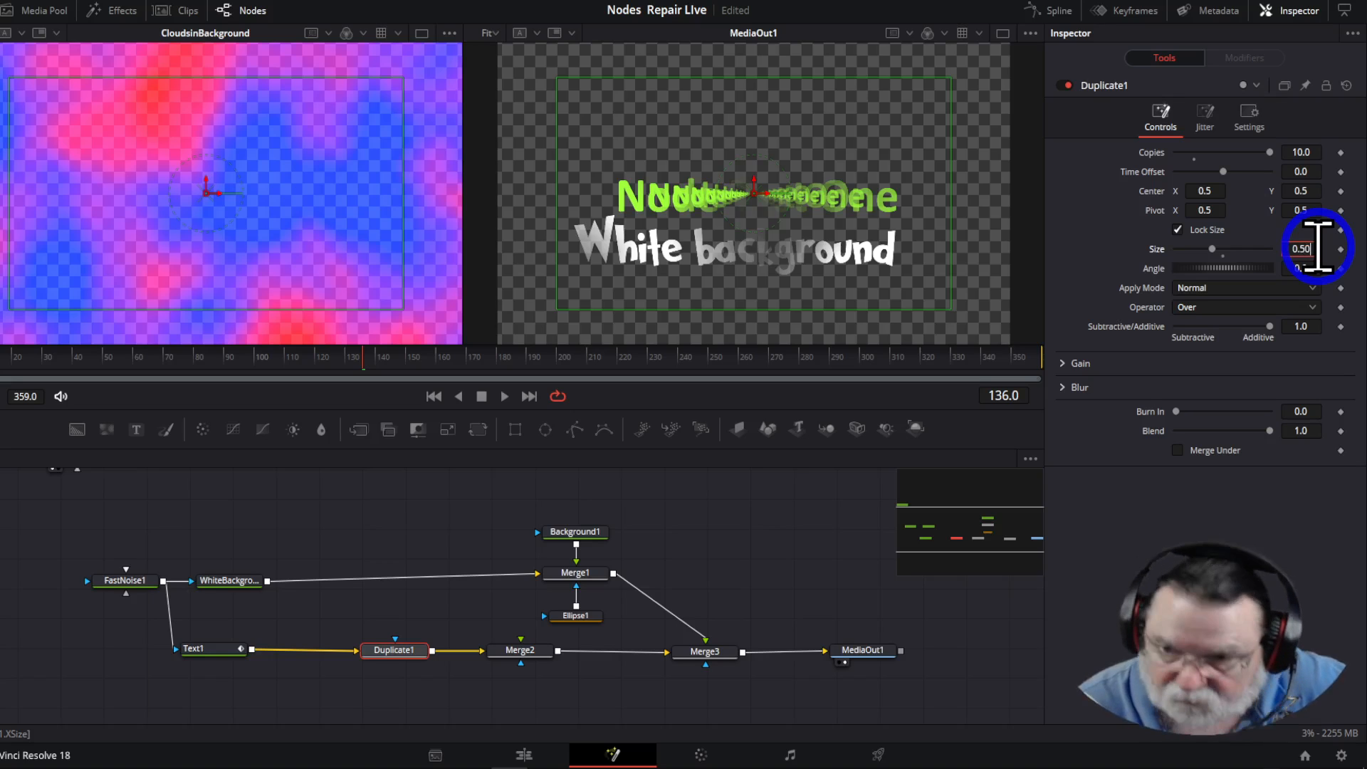
pyautogui.press('Return')
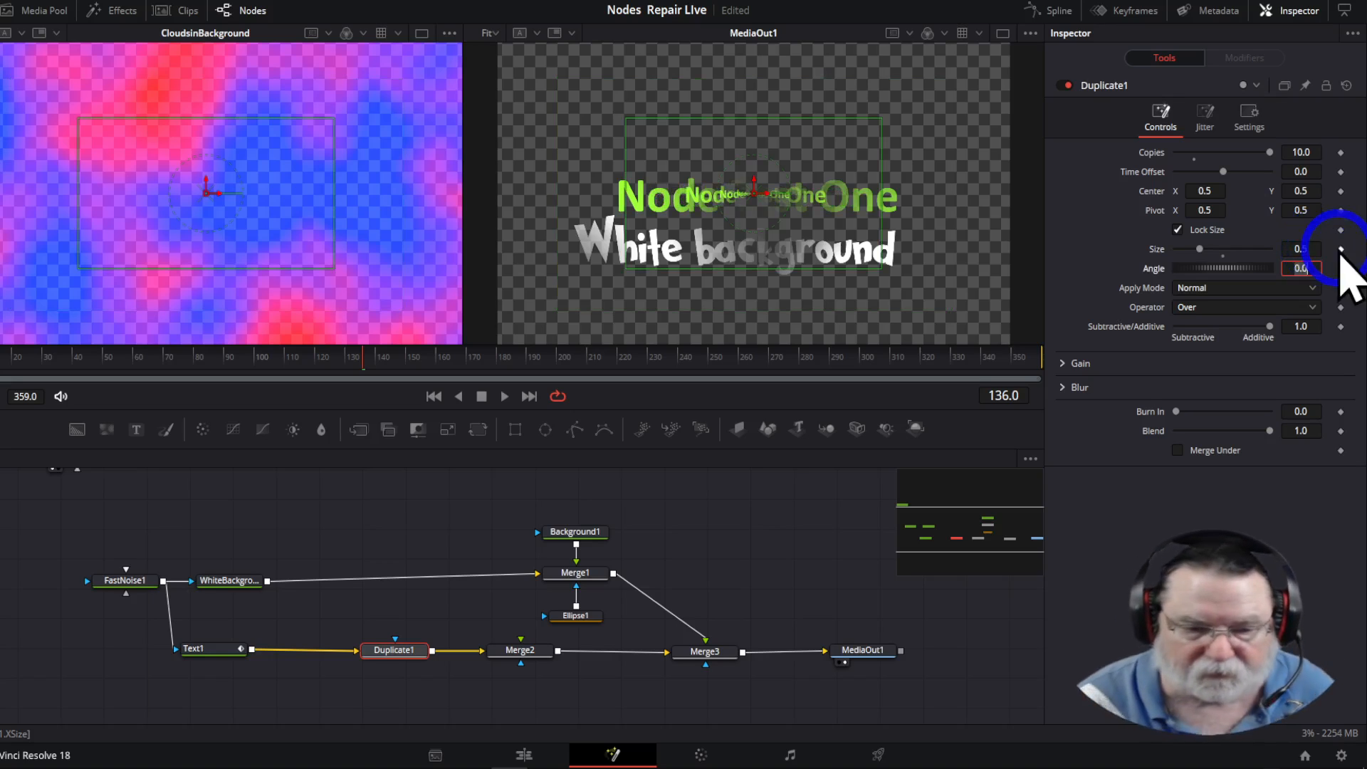
# Scrub the Fusion composition back, and play the edit timeline from its start to check the duplicated text
pyautogui.moveTo(361, 371); pyautogui.dragTo(165, 370)
pyautogui.click(524, 755)
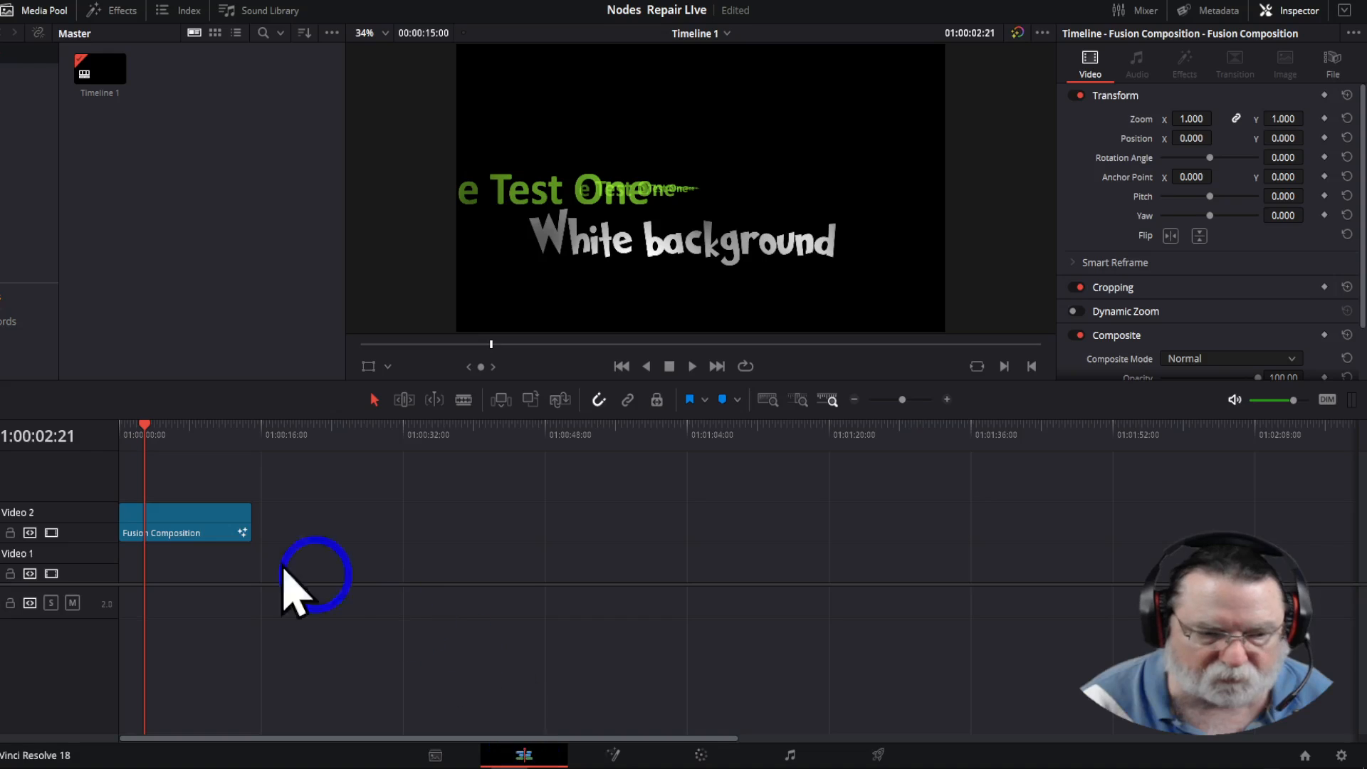
pyautogui.click(621, 365)
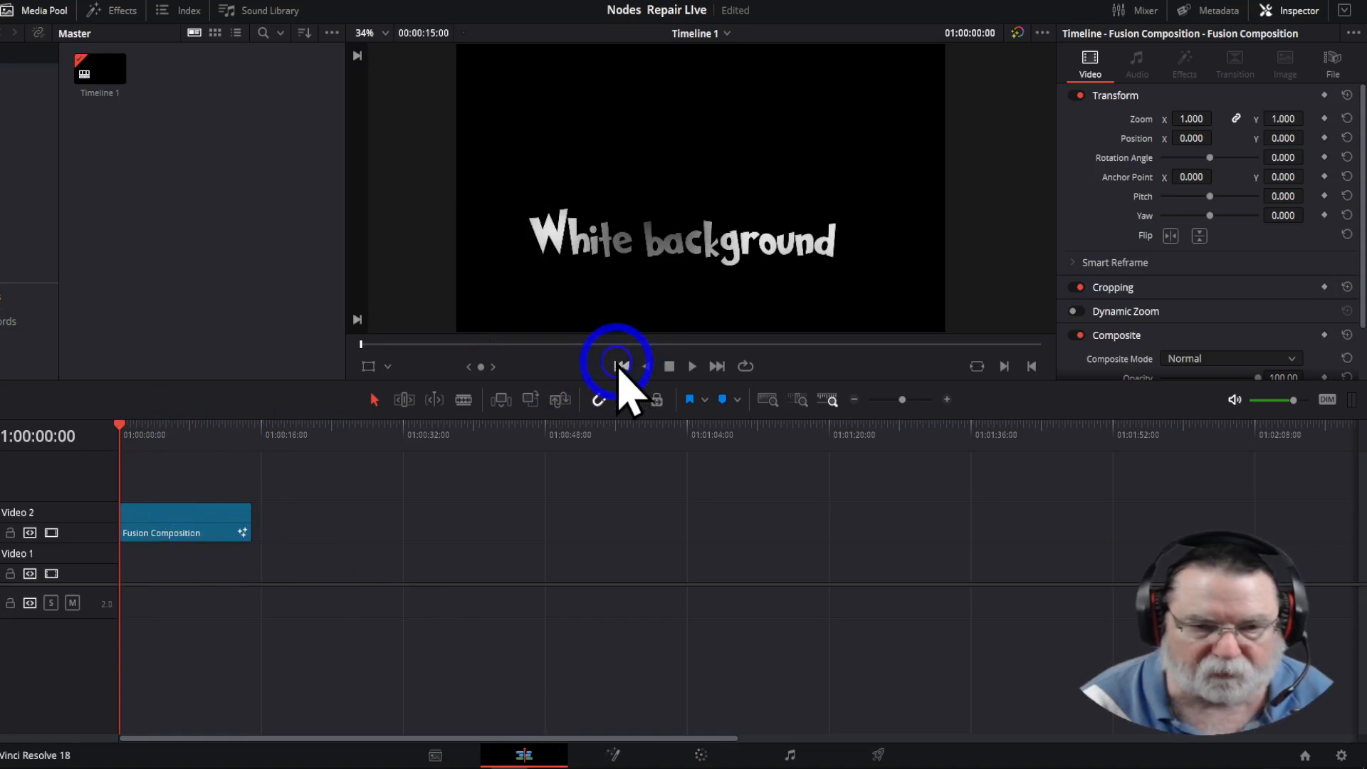
pyautogui.press('space')
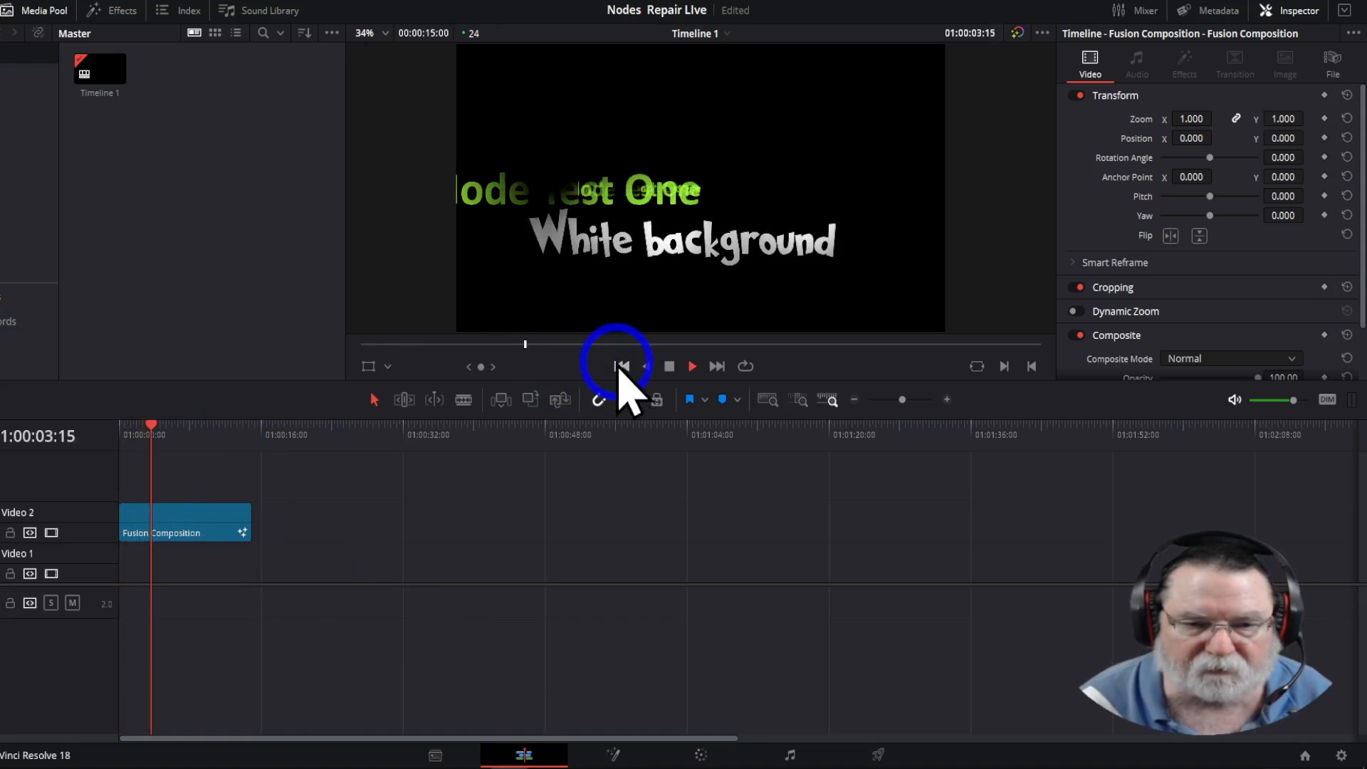
pyautogui.press('space')
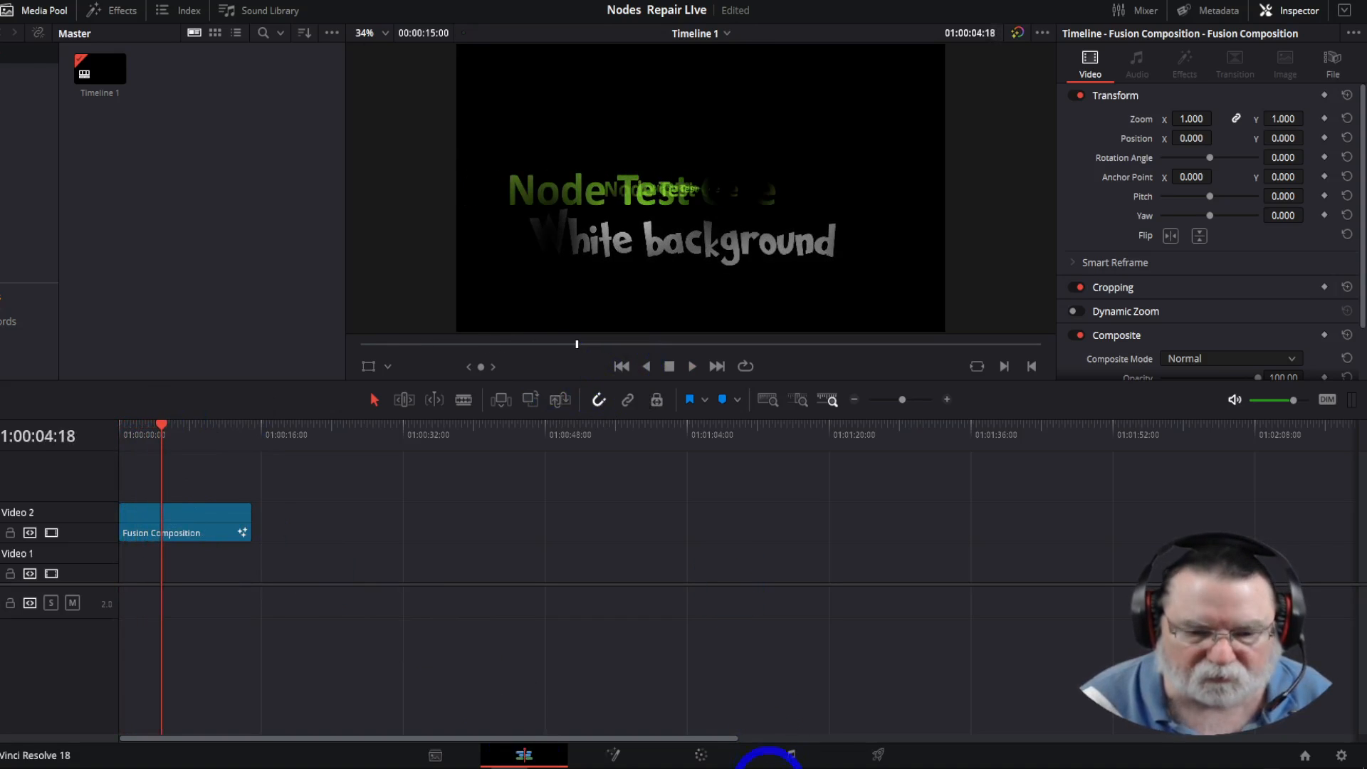
# Return to Fusion and set Duplicate1's size to 0.75
pyautogui.click(625, 758)
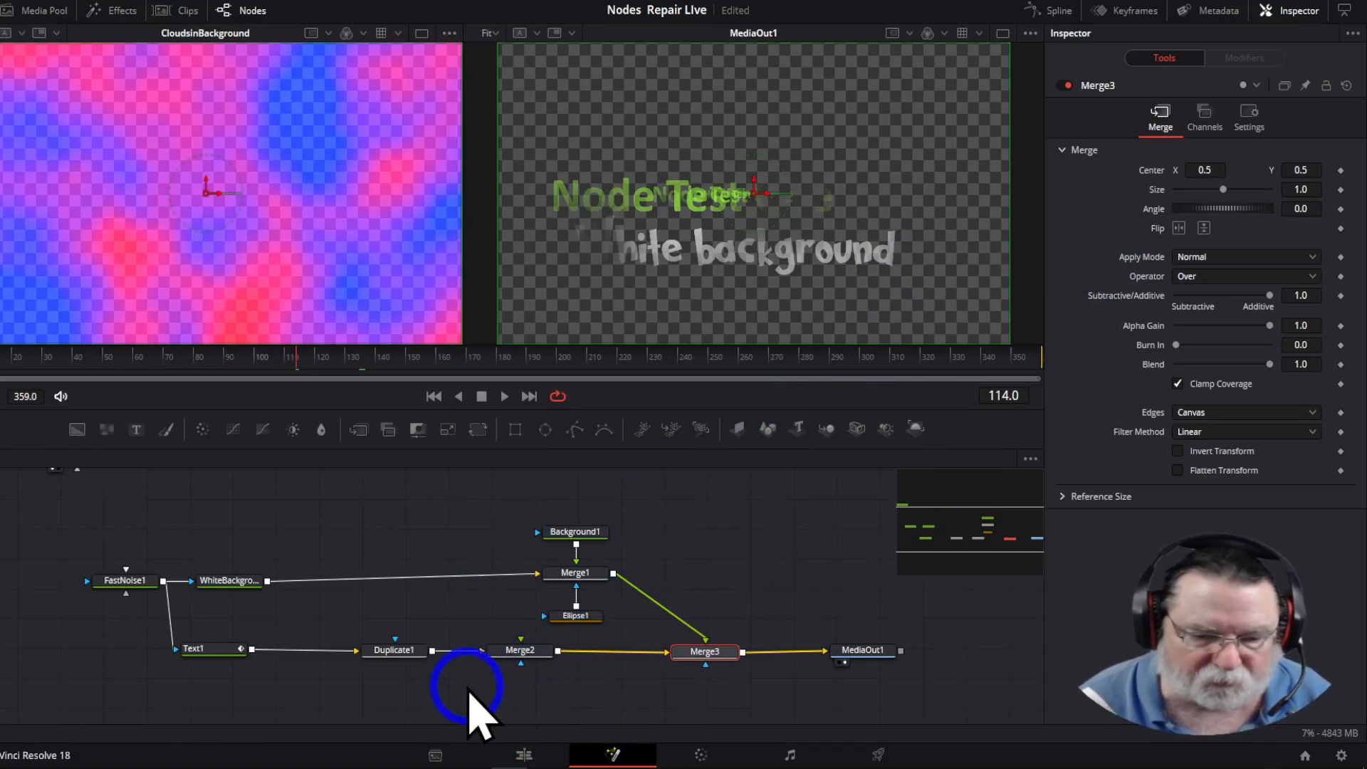
pyautogui.click(394, 650)
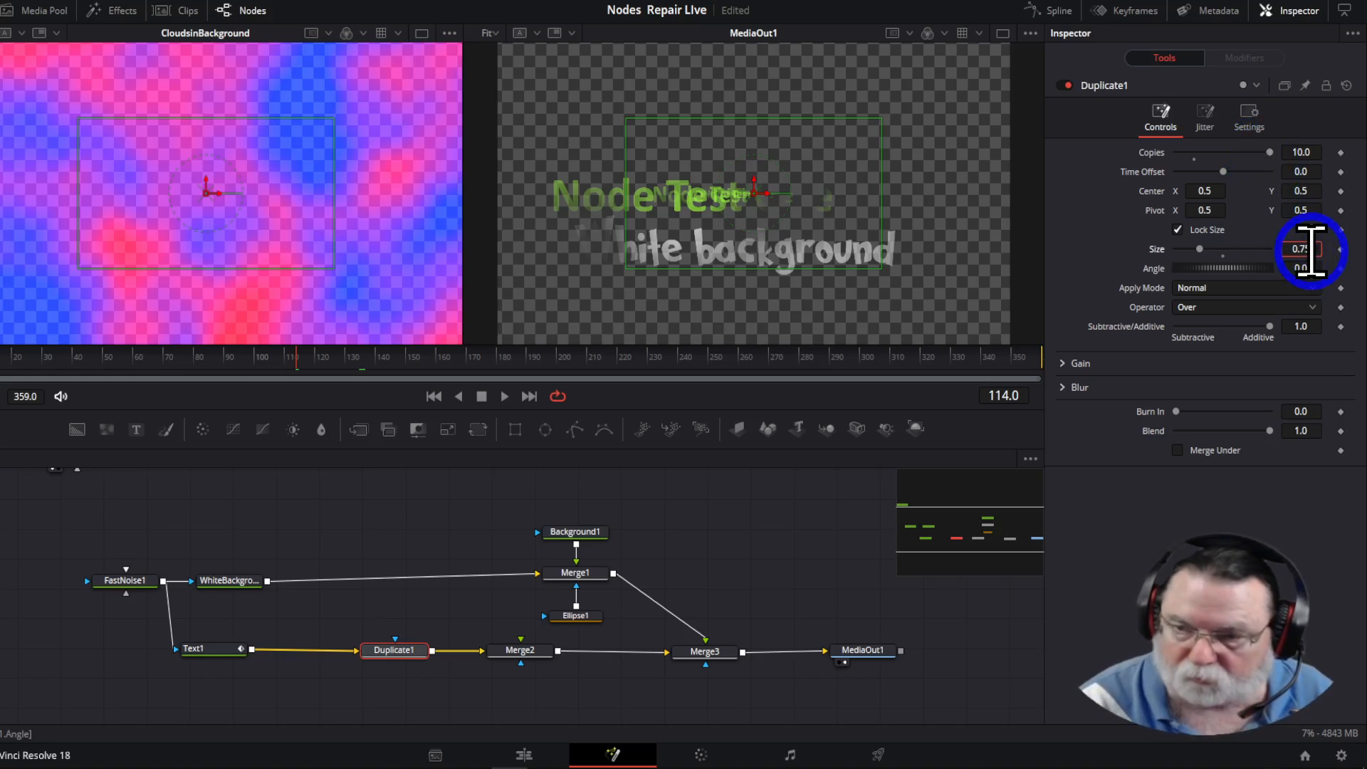
pyautogui.press('Tab')
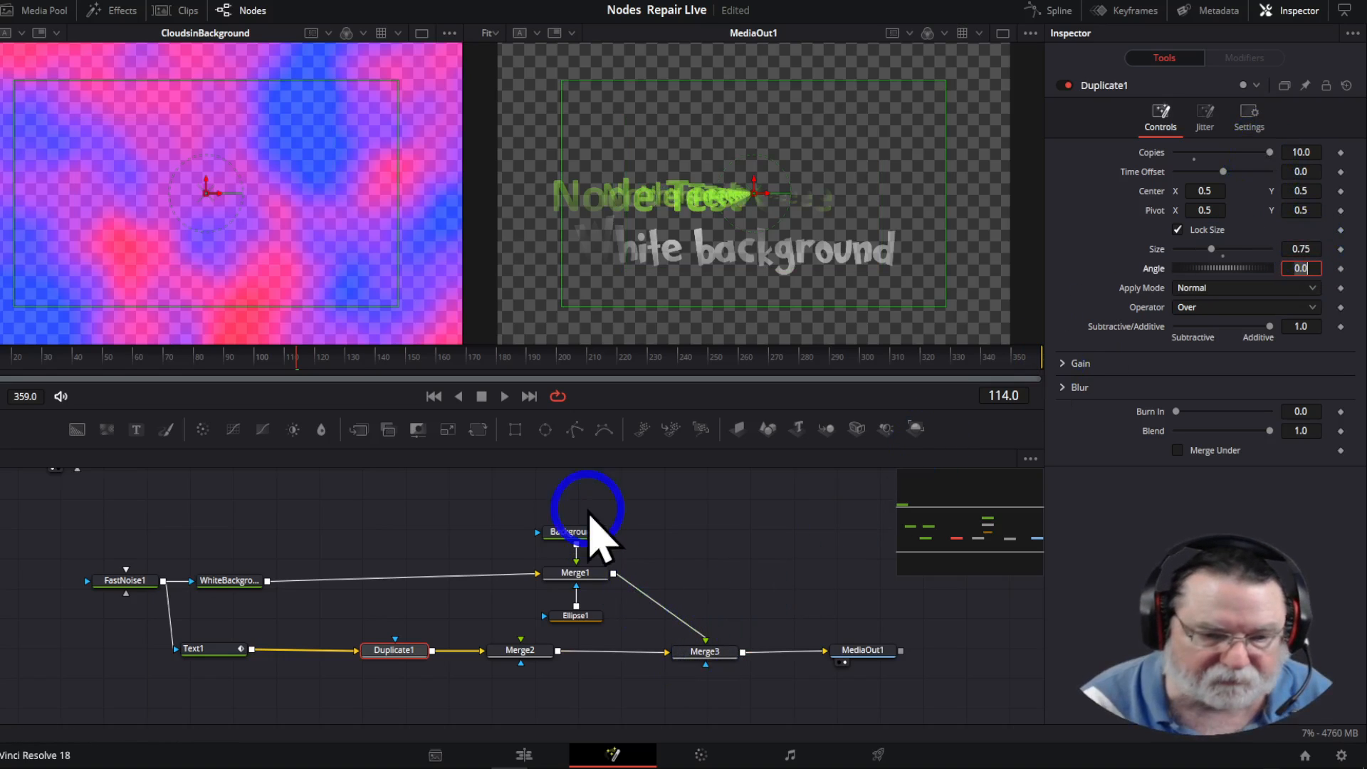
# Play the edit timeline twice from its start to check the masked duplicates of the green title
pyautogui.click(524, 755)
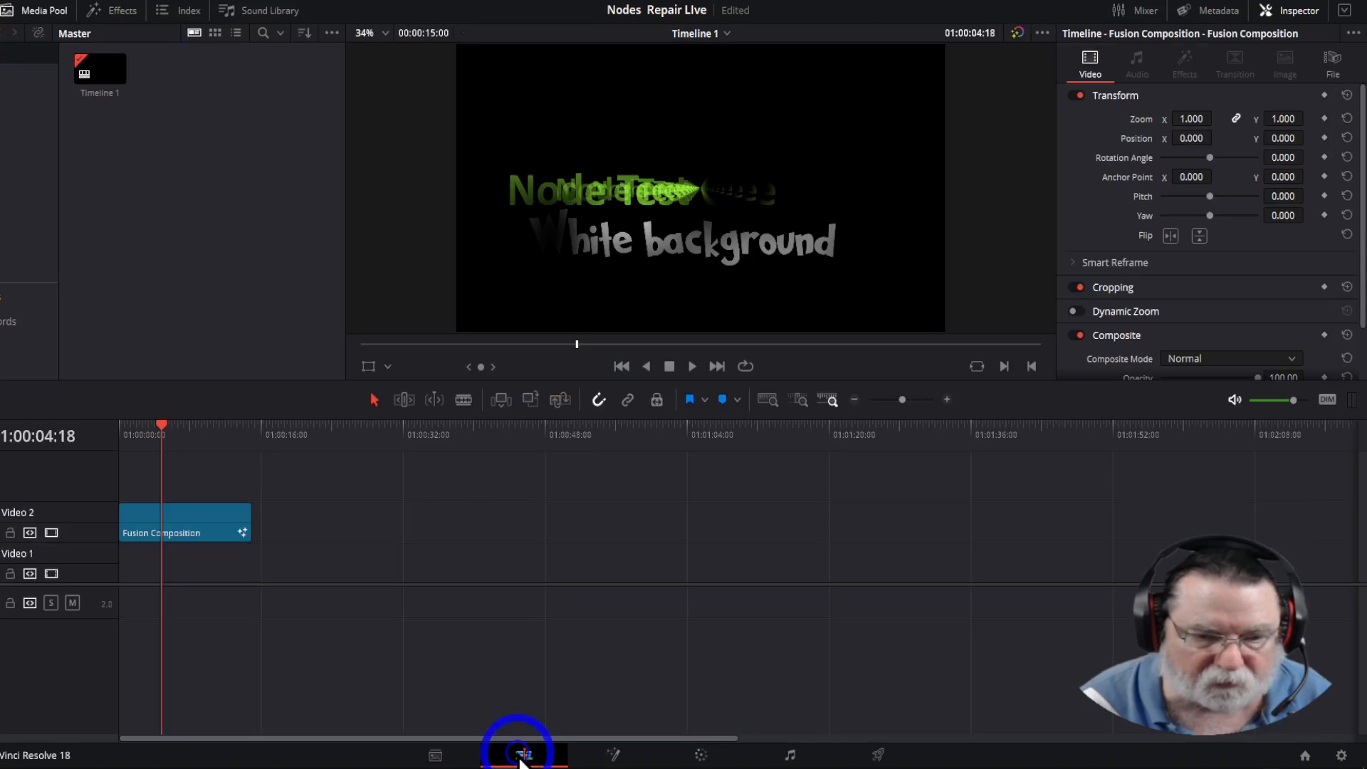
pyautogui.moveTo(159, 429); pyautogui.dragTo(103, 416)
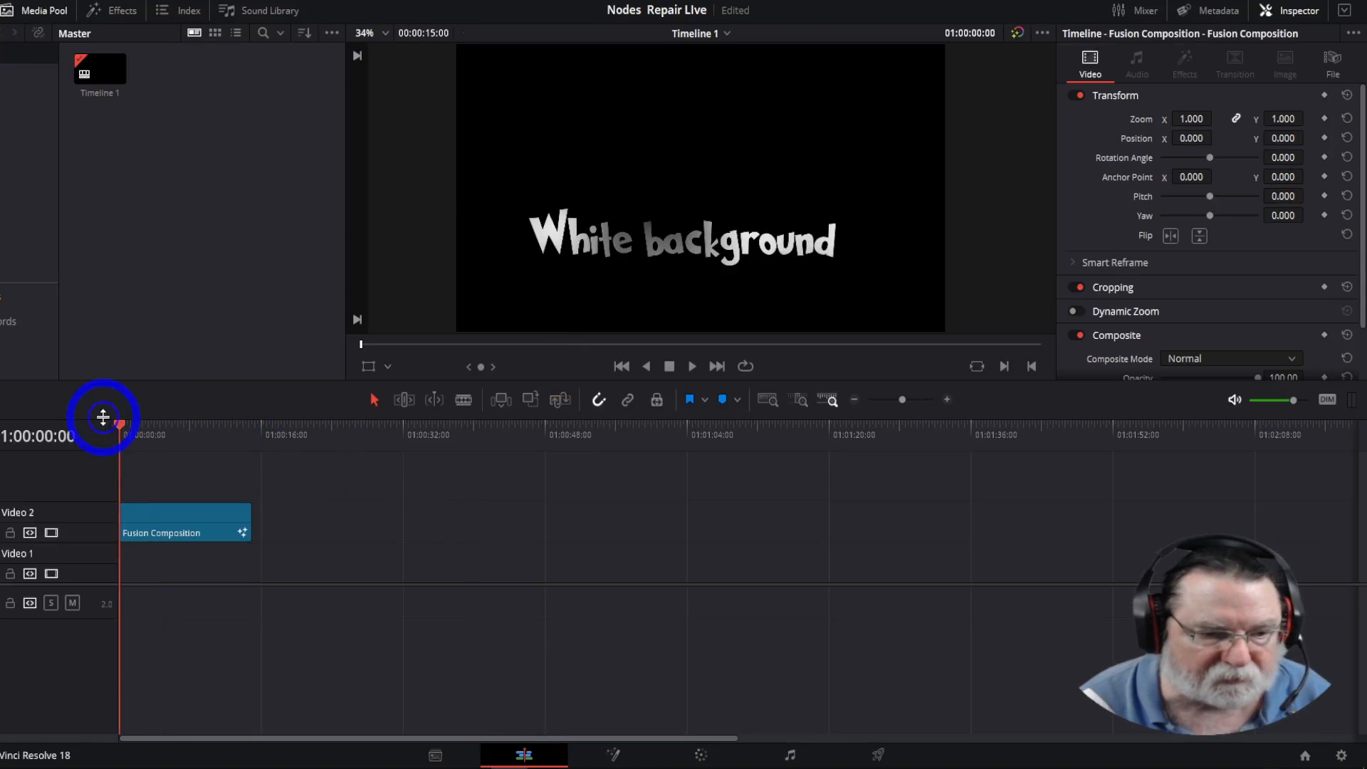
pyautogui.press('space')
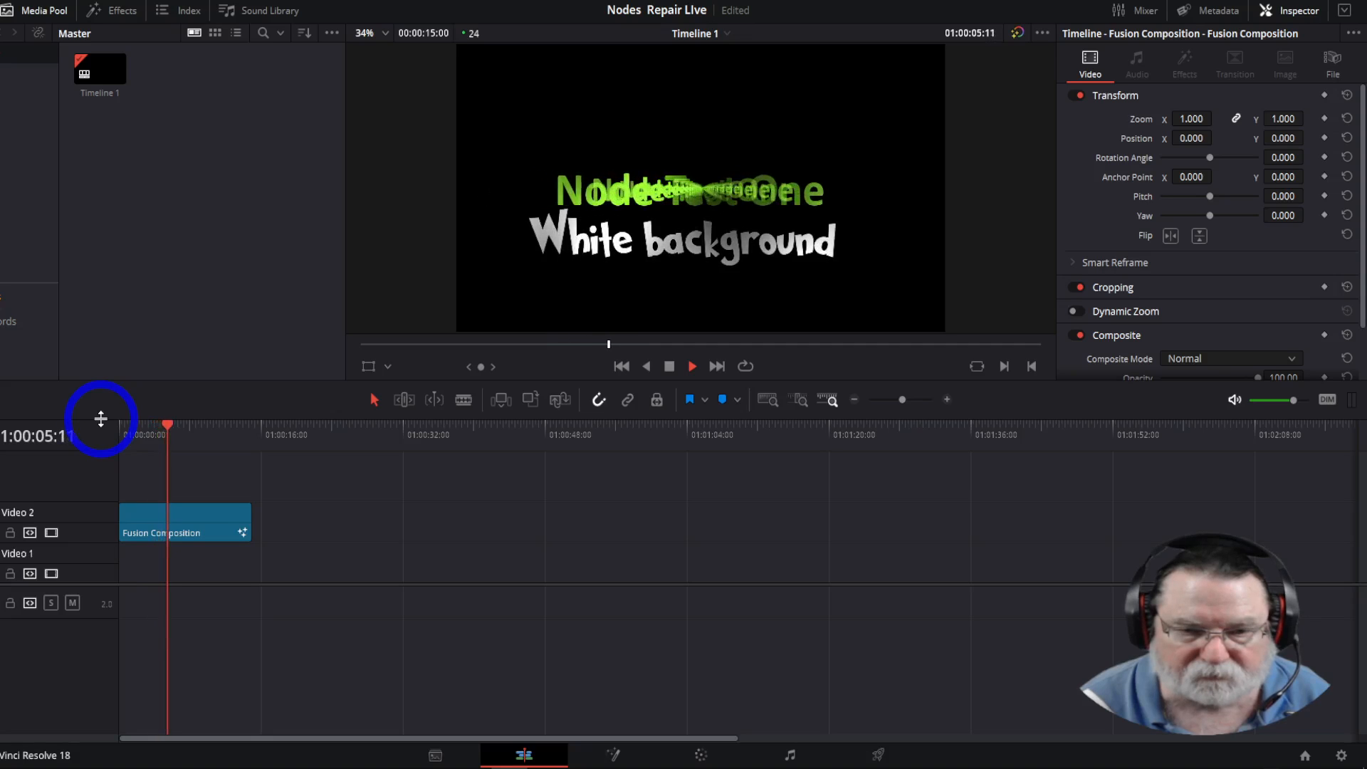
pyautogui.press('space')
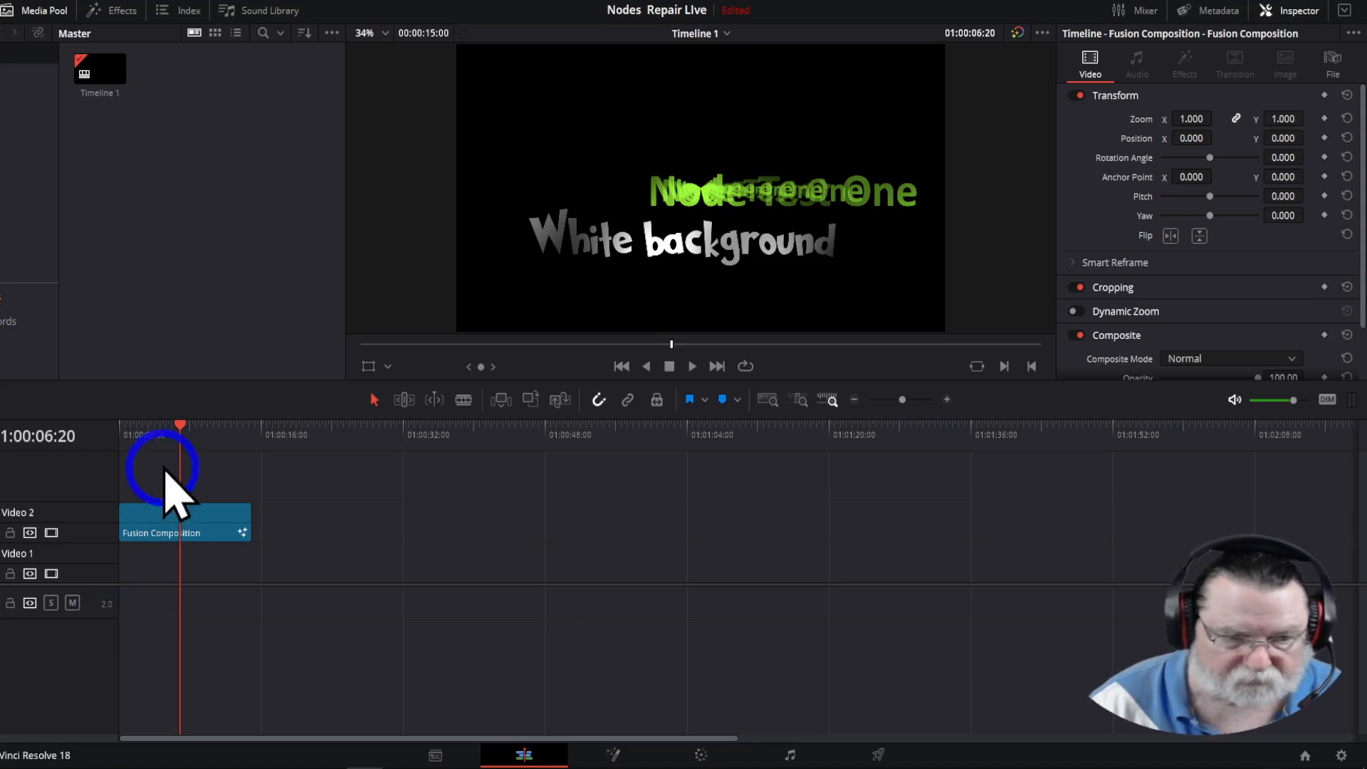
pyautogui.click(114, 435)
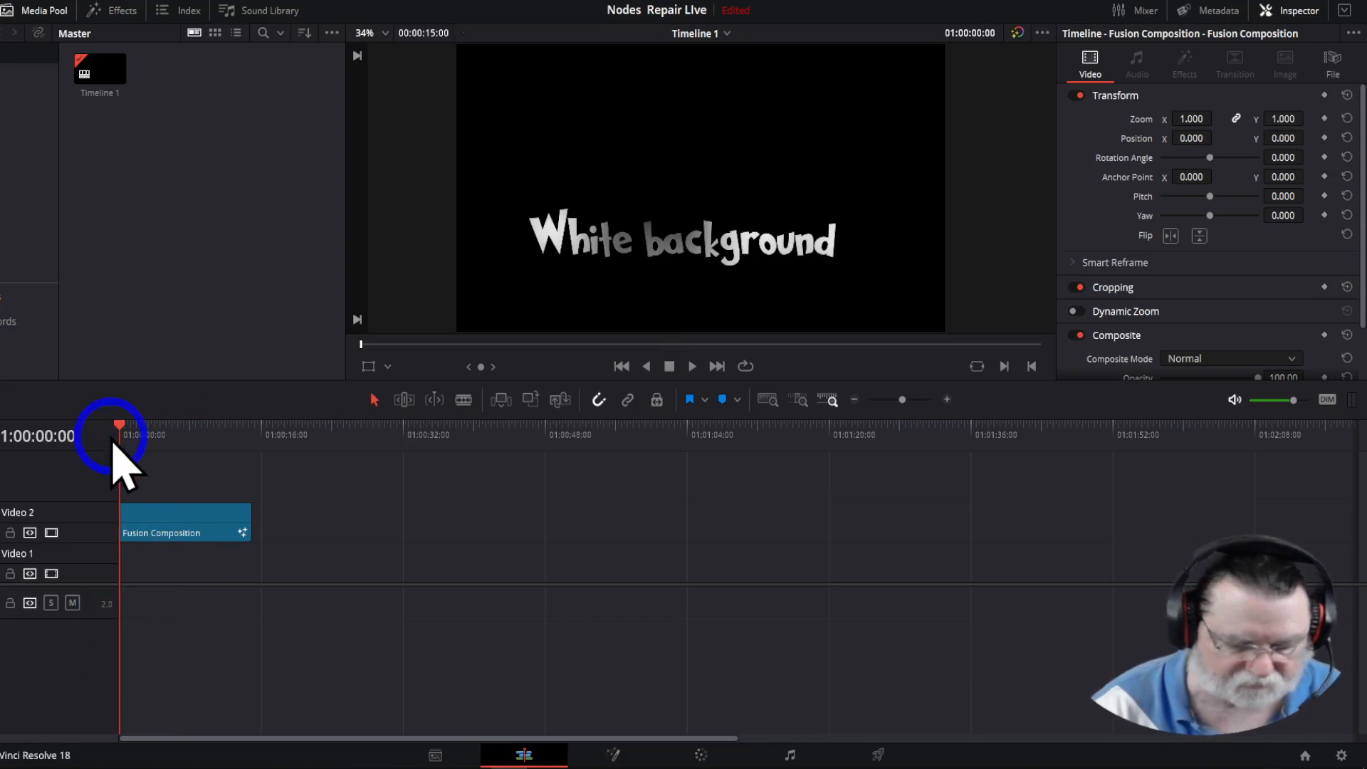
pyautogui.press('space')
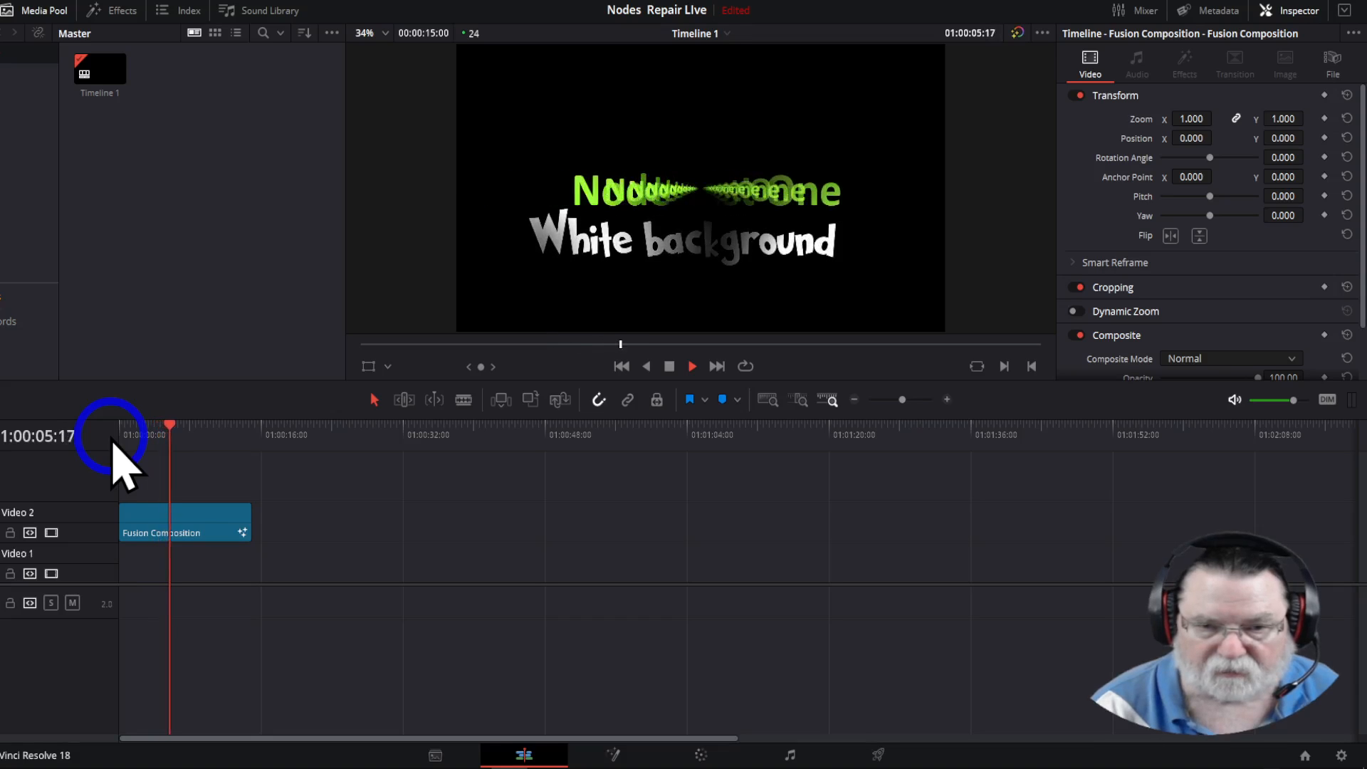
pyautogui.press('space')
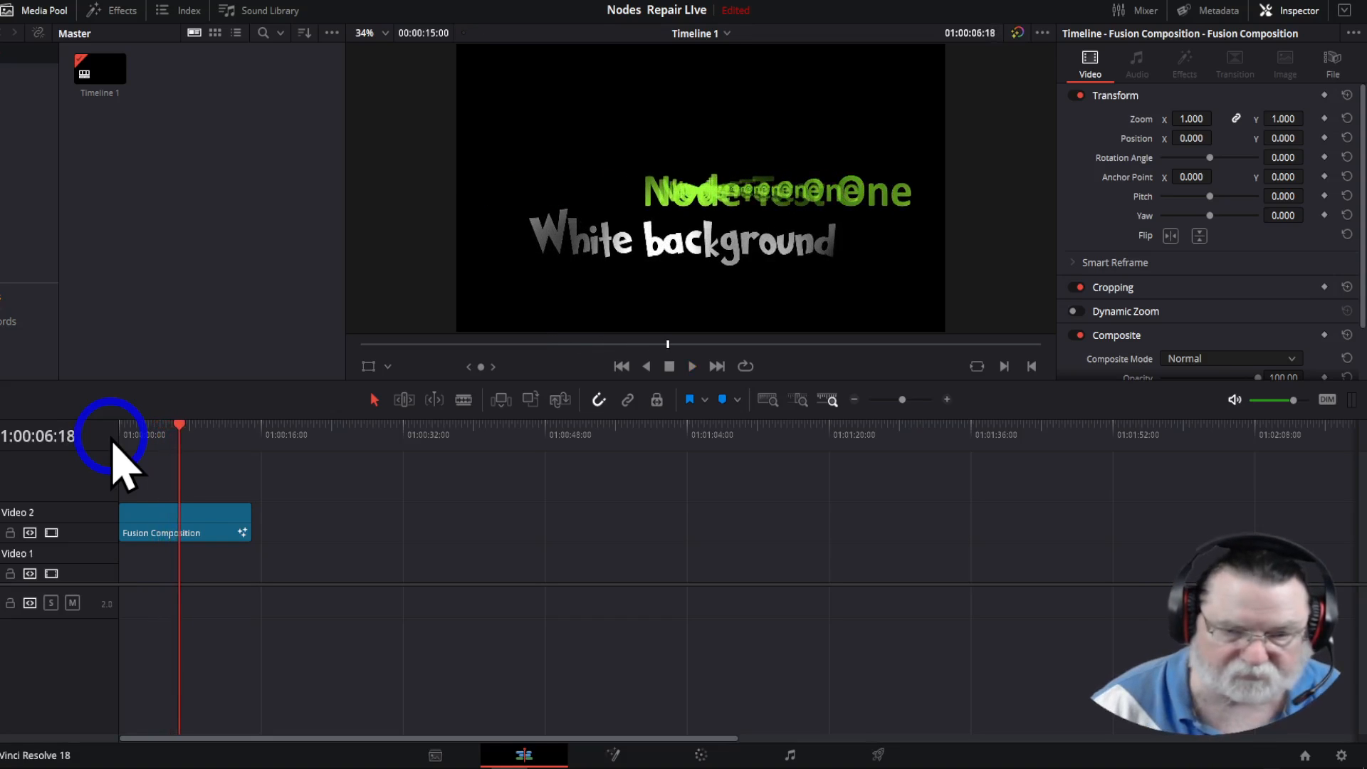
# Return to Fusion, enlarge the node graph area, and delete the unconnected CloudsinBackground node
pyautogui.click(612, 756)
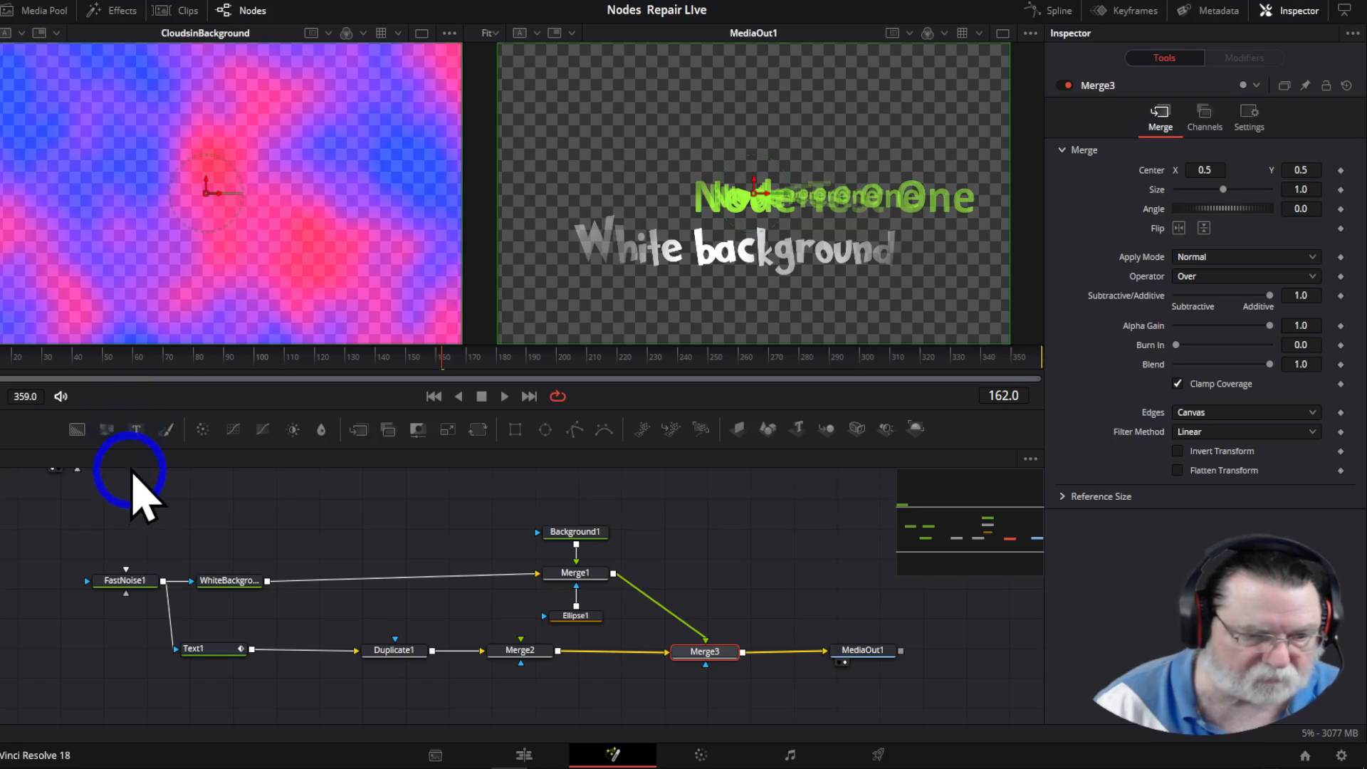
pyautogui.moveTo(131, 449); pyautogui.dragTo(150, 375)
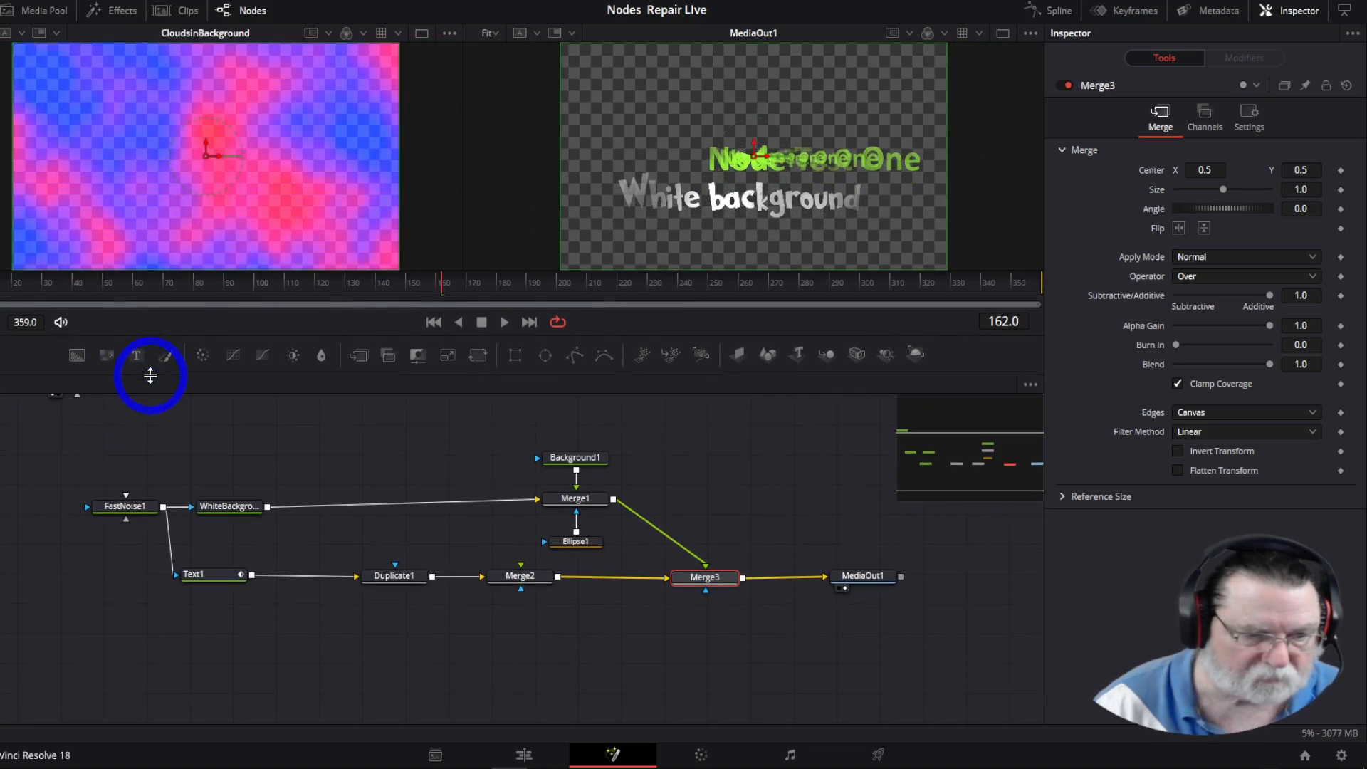
pyautogui.scroll(-3, 52, 442)
pyautogui.scroll(4, 52, 442)
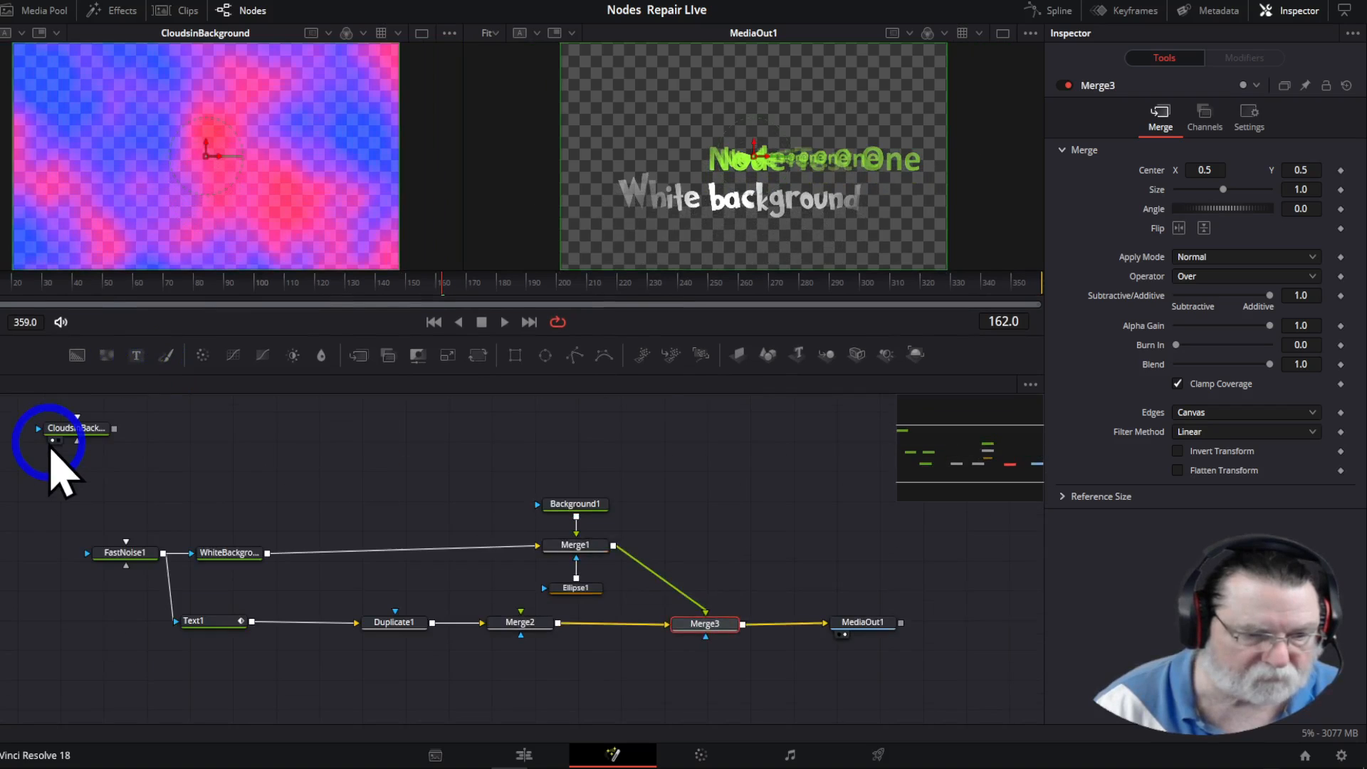
pyautogui.click(69, 430)
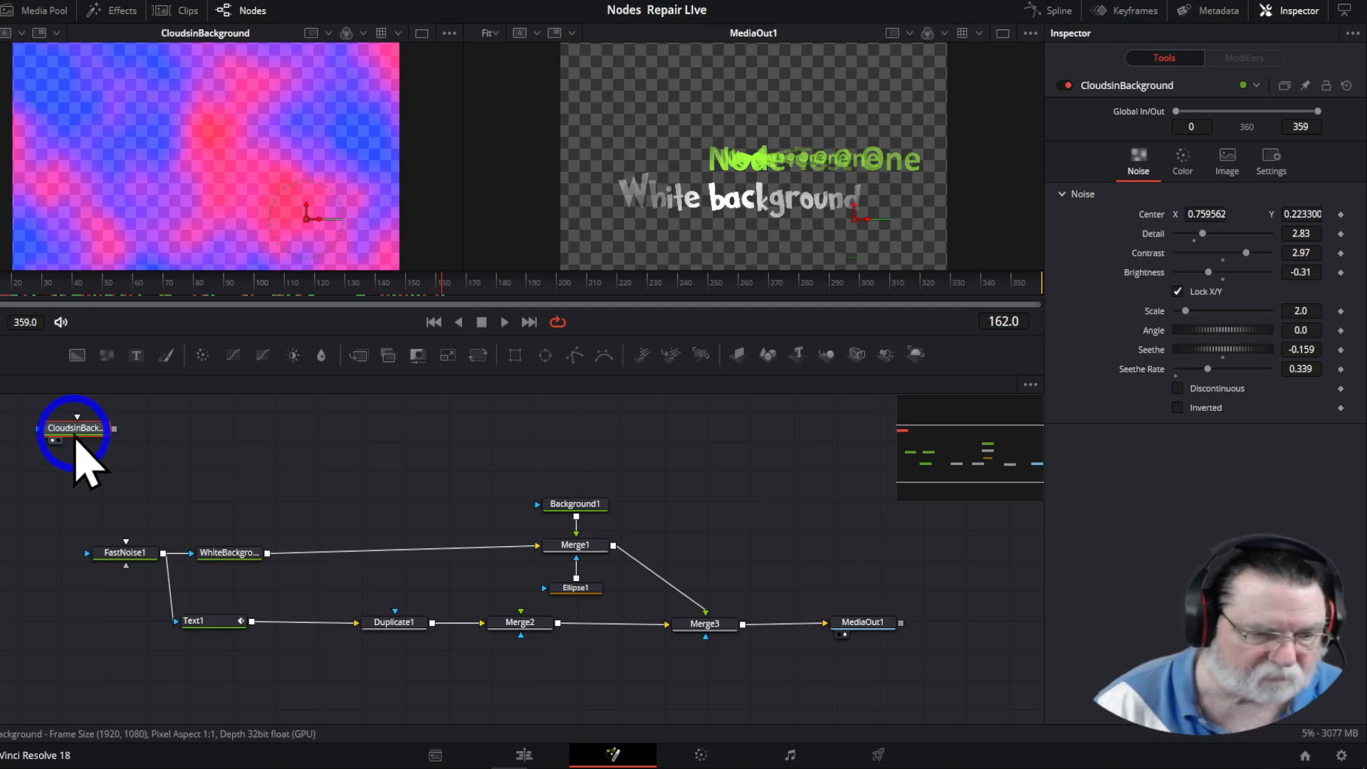
pyautogui.press('Delete')
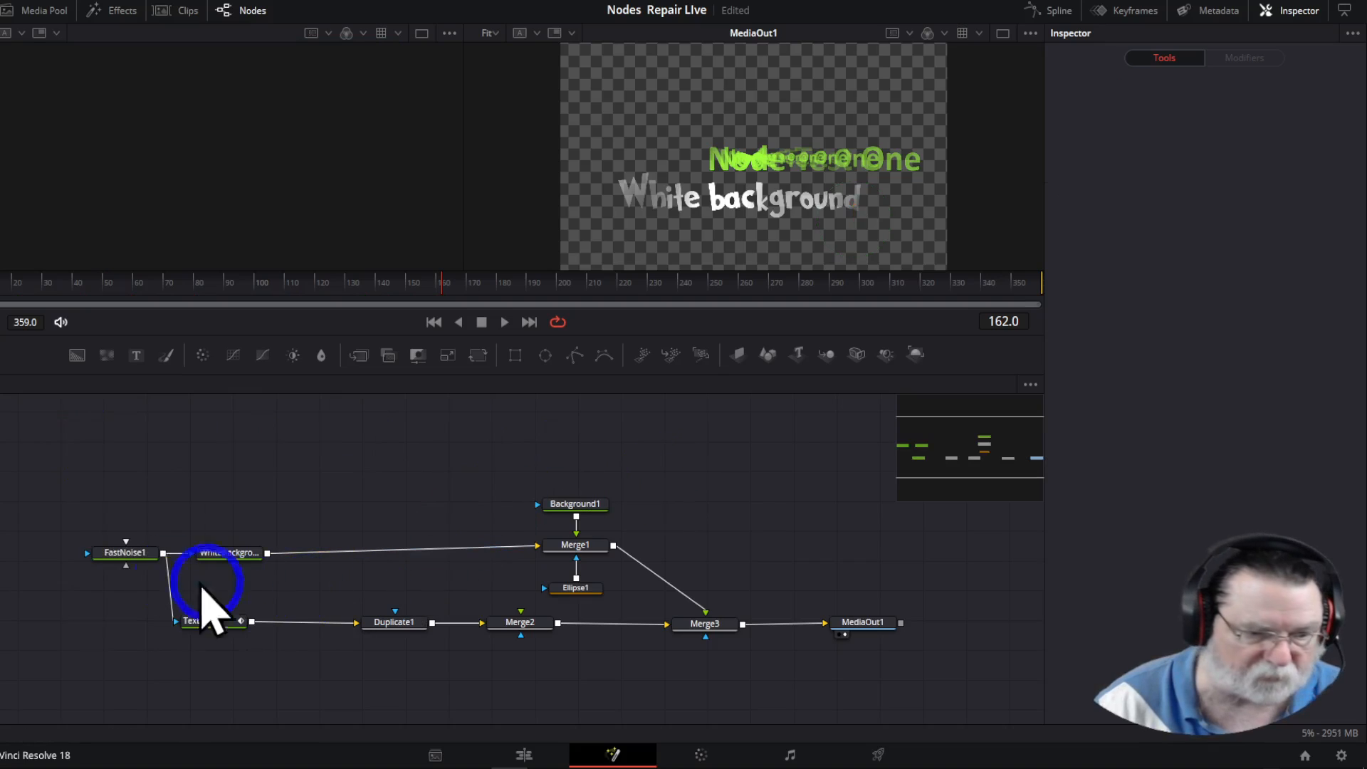
# Show FastNoise1 in the viewer beside MediaOut1, and shift Background1 and Merge1 slightly down in the node graph
pyautogui.click(100, 565)
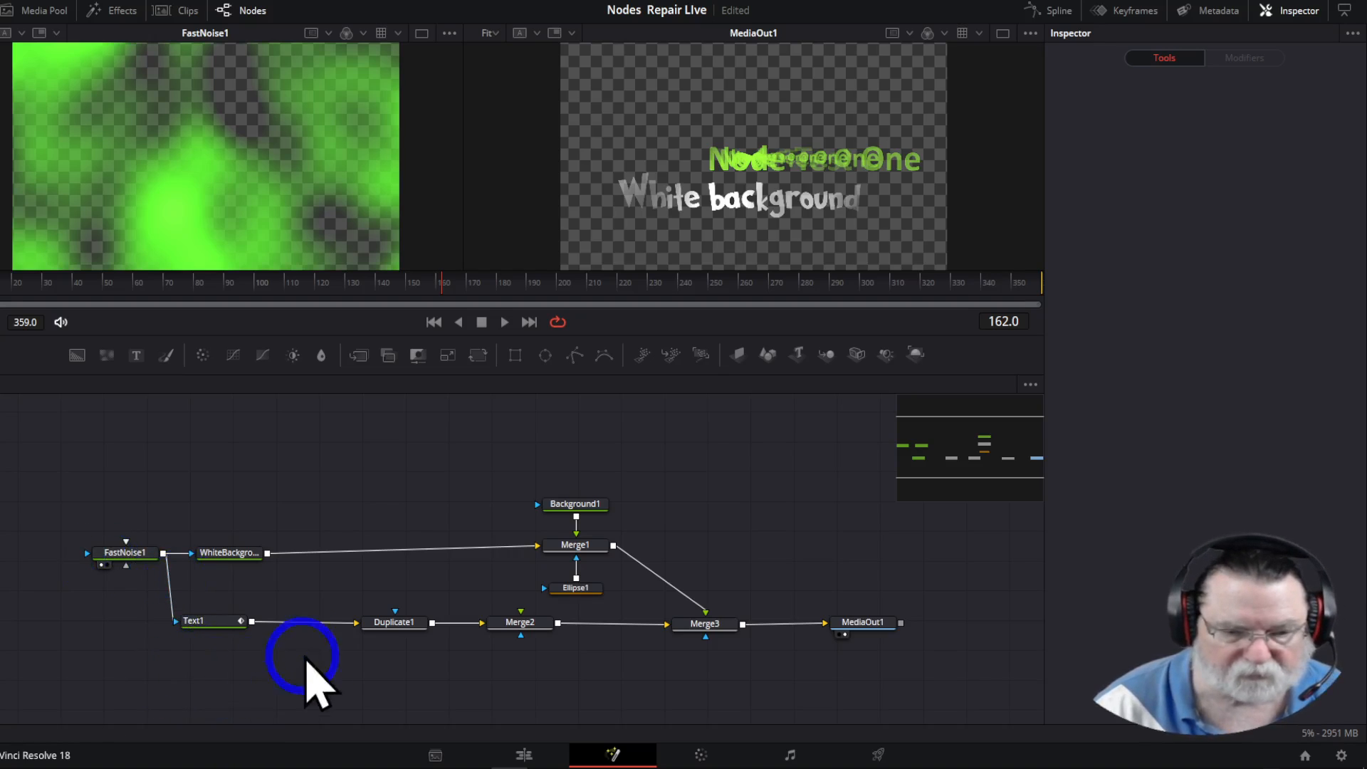
pyautogui.moveTo(578, 470); pyautogui.dragTo(597, 558)
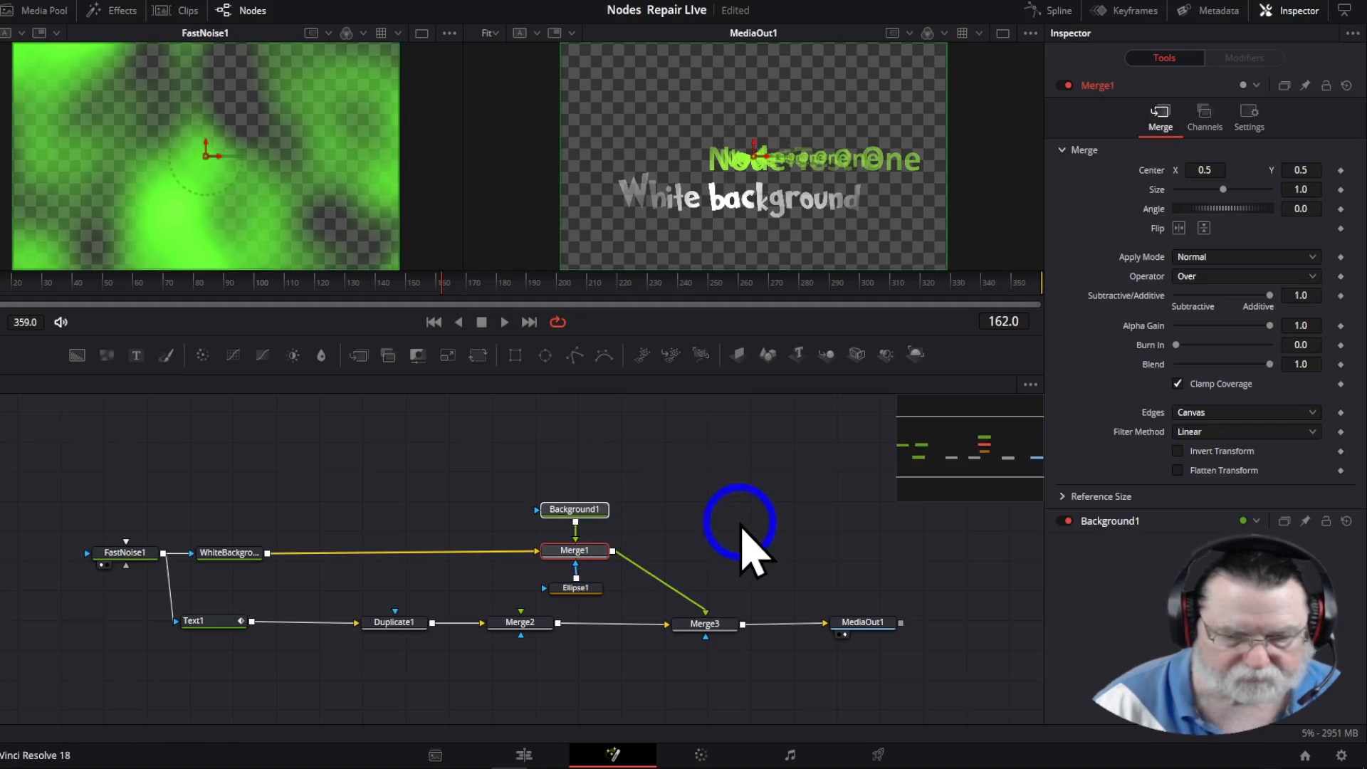
pyautogui.click(866, 626)
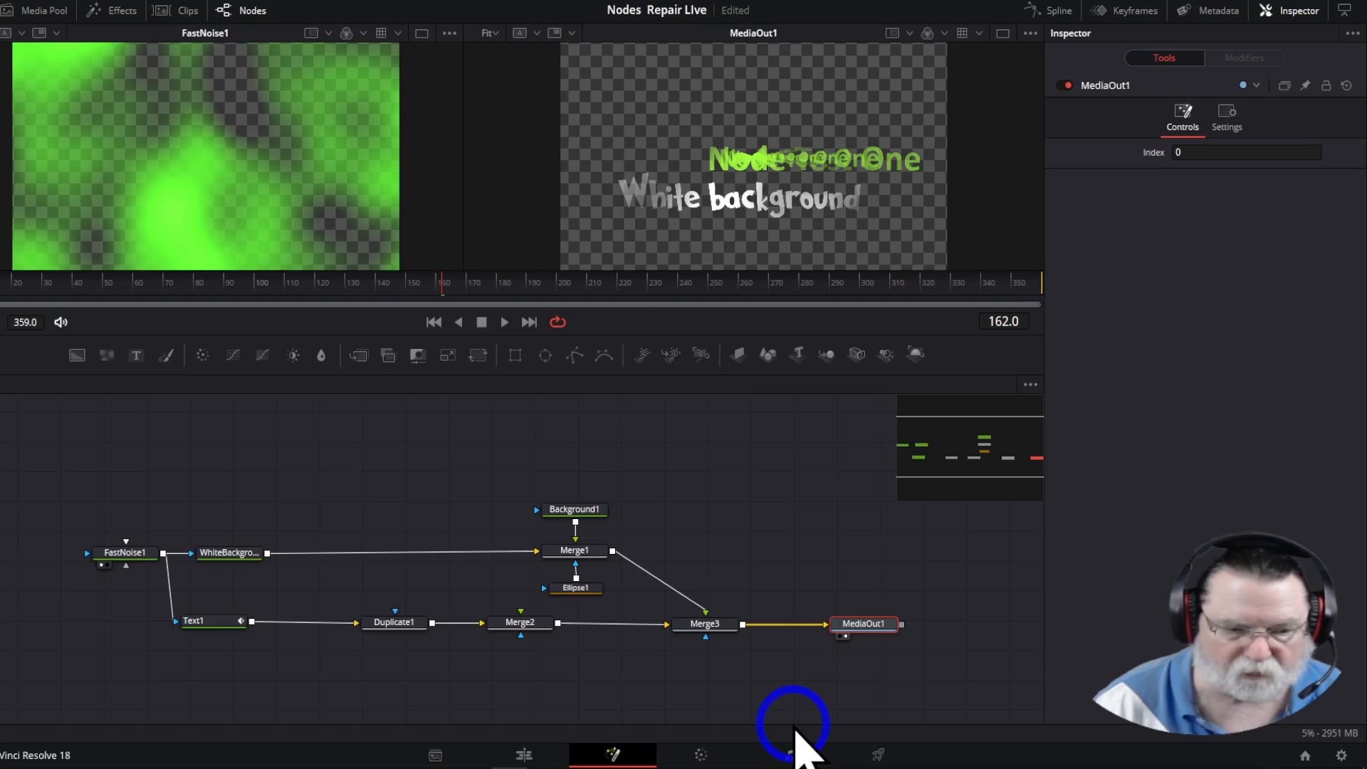
pyautogui.click(436, 455)
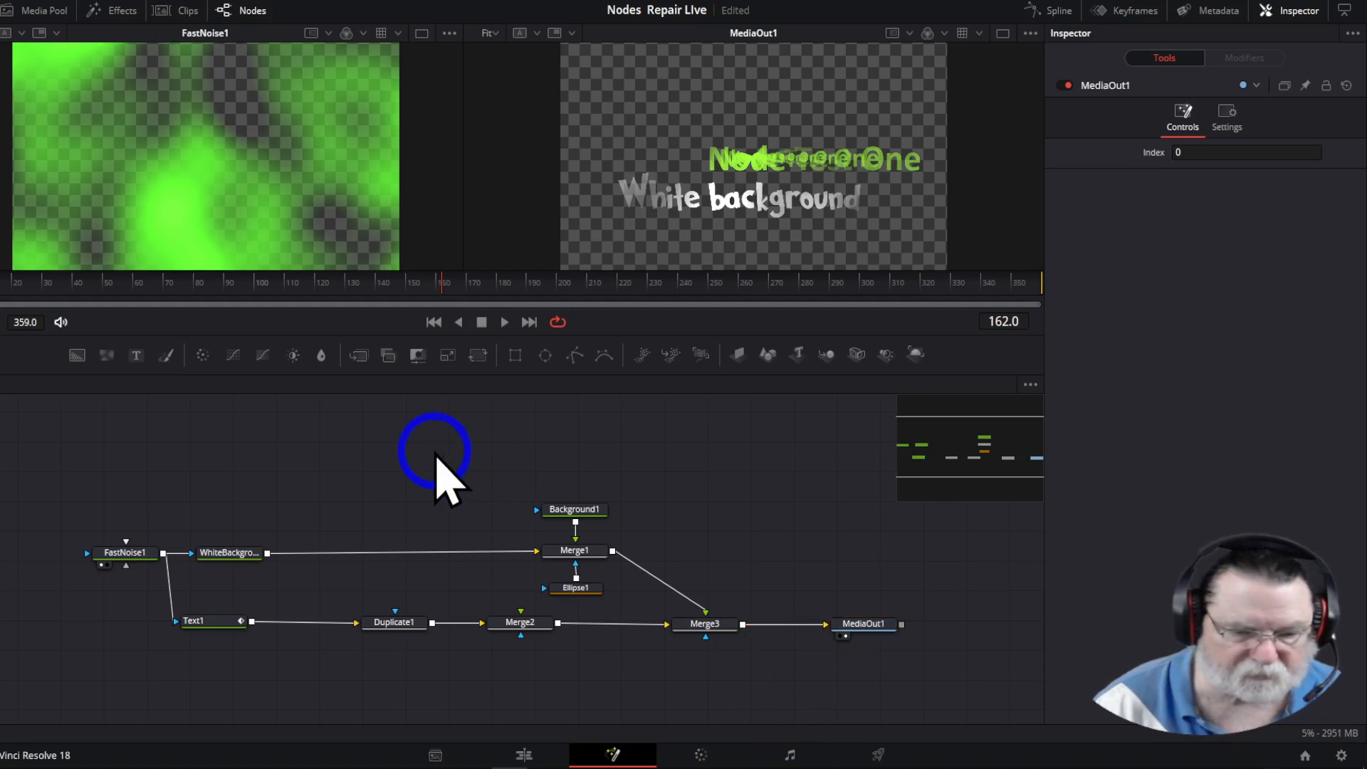
# Insert a Duplicate node between WhiteBackground and Merge1, and place it directly above Duplicate1
pyautogui.click(227, 555)
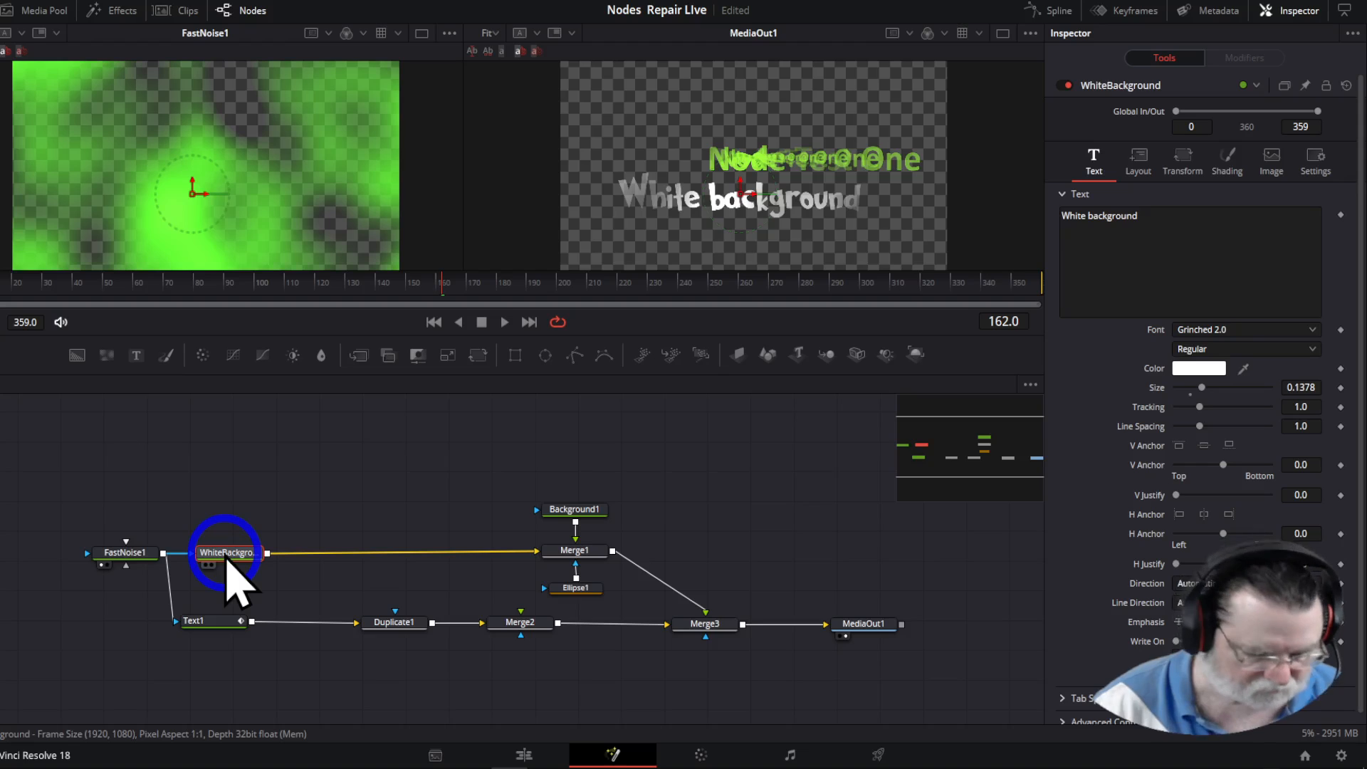
pyautogui.hotkey('shift', 'space')
pyautogui.write('Duplicate')
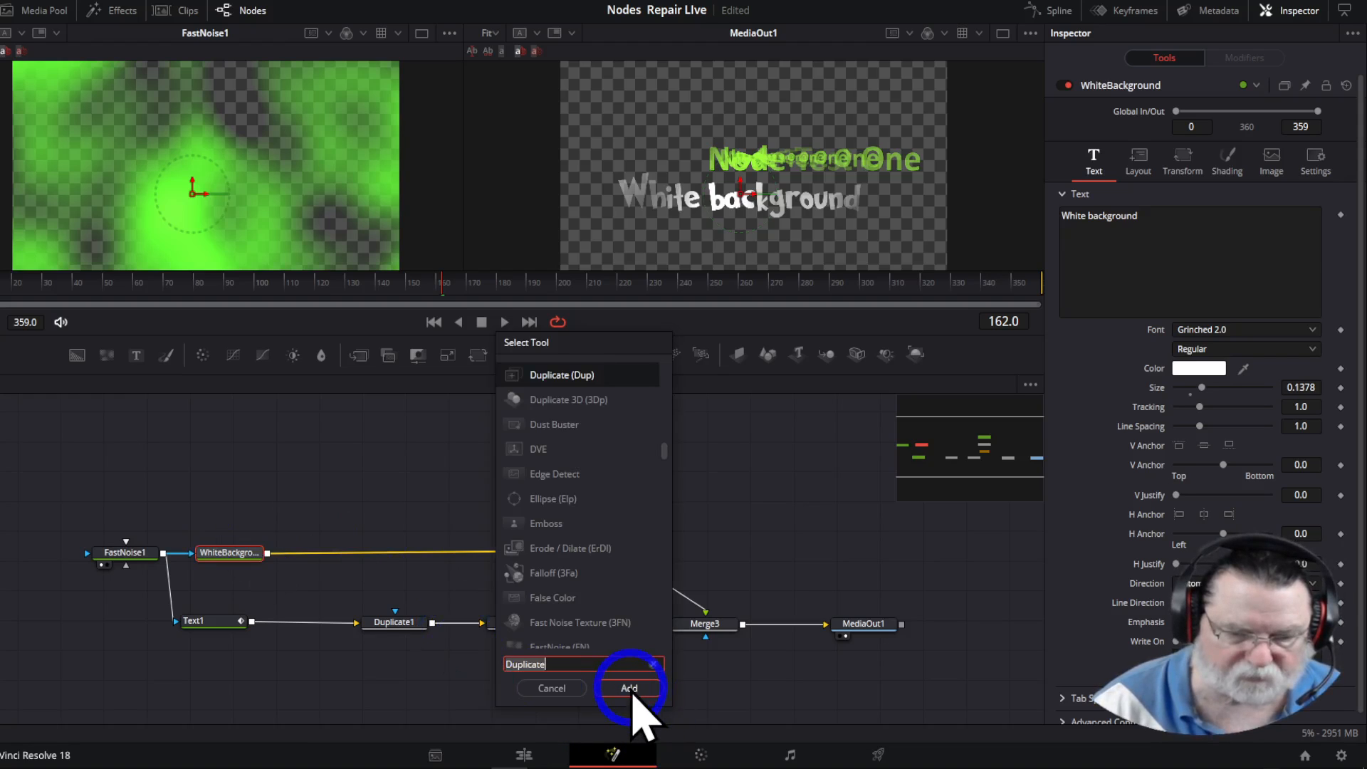
pyautogui.click(629, 688)
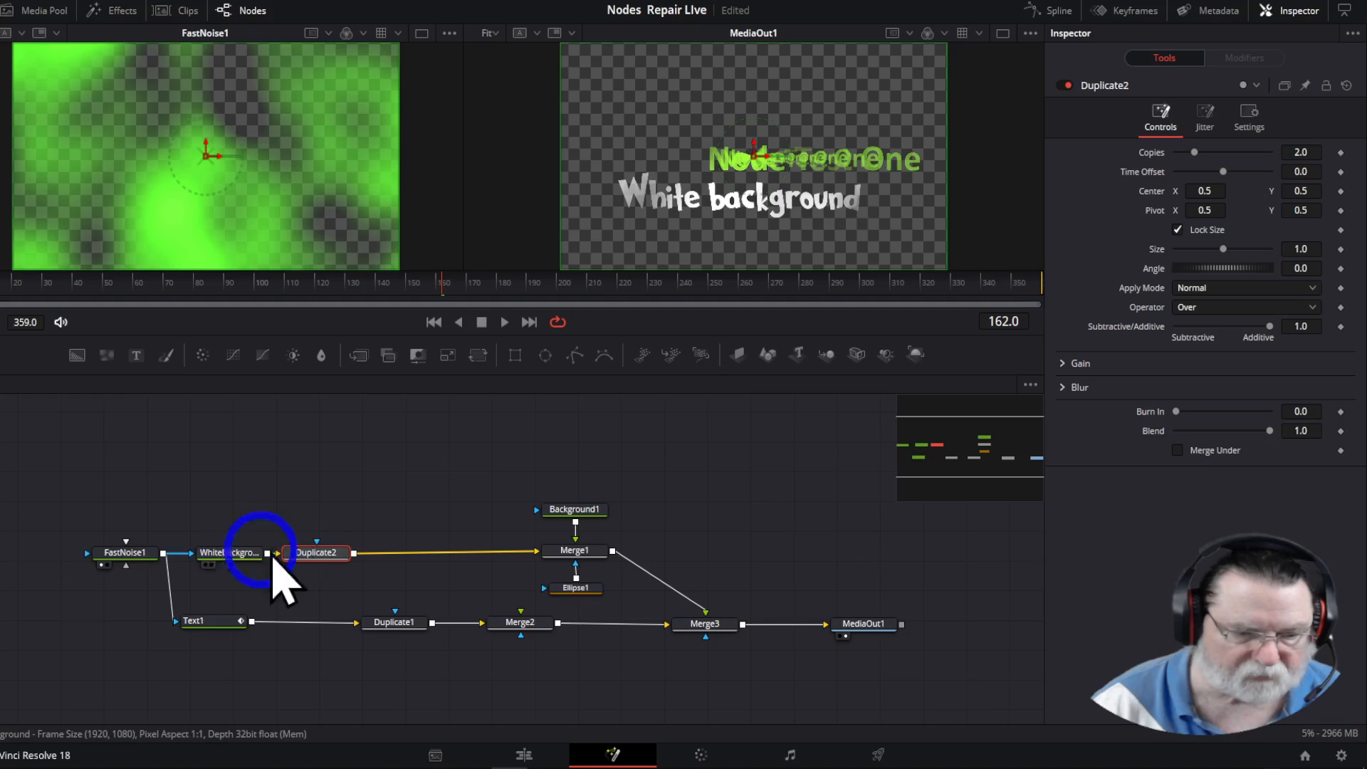
pyautogui.moveTo(323, 561); pyautogui.dragTo(398, 555)
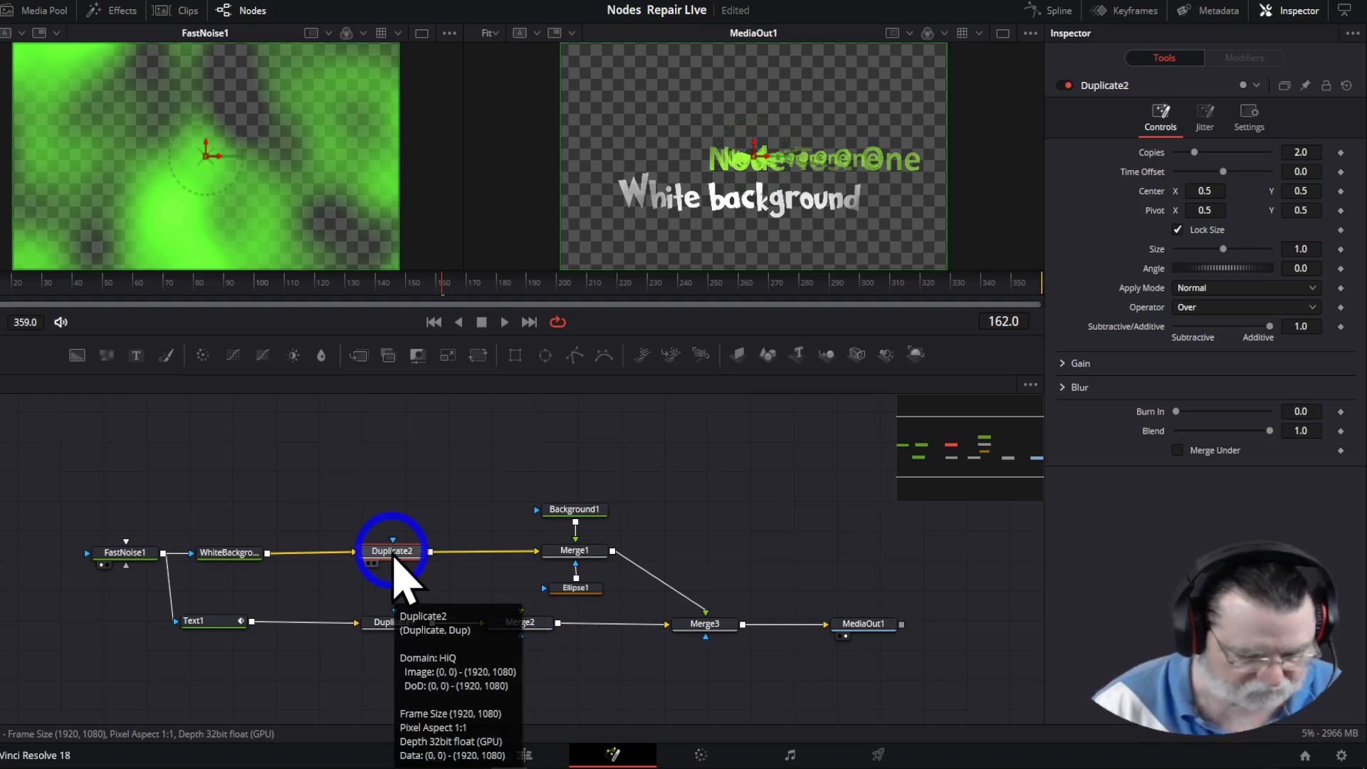
# Rename the new Duplicate node as WhiteBackground Duplicate
pyautogui.press('F2')
pyautogui.press('BackSpace')
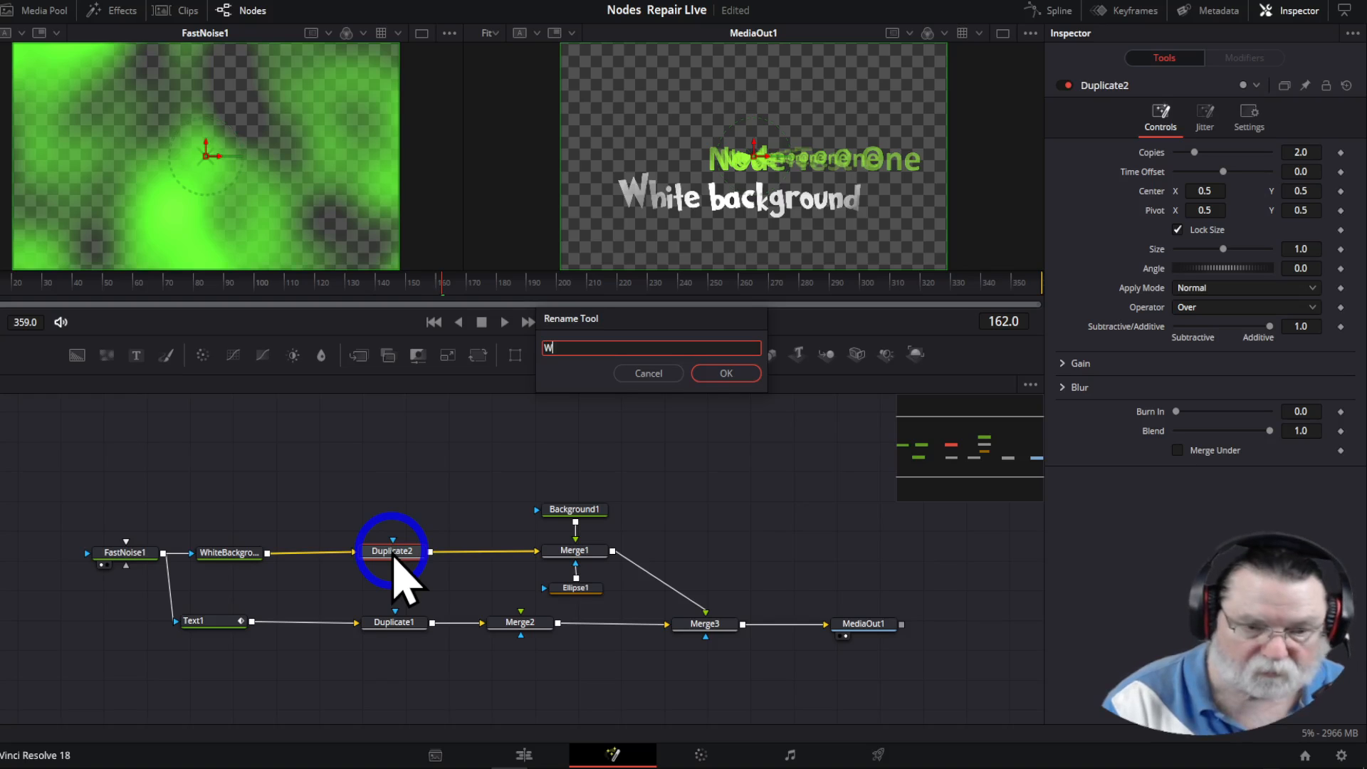
pyautogui.write('WhiteBackground Duplicate')
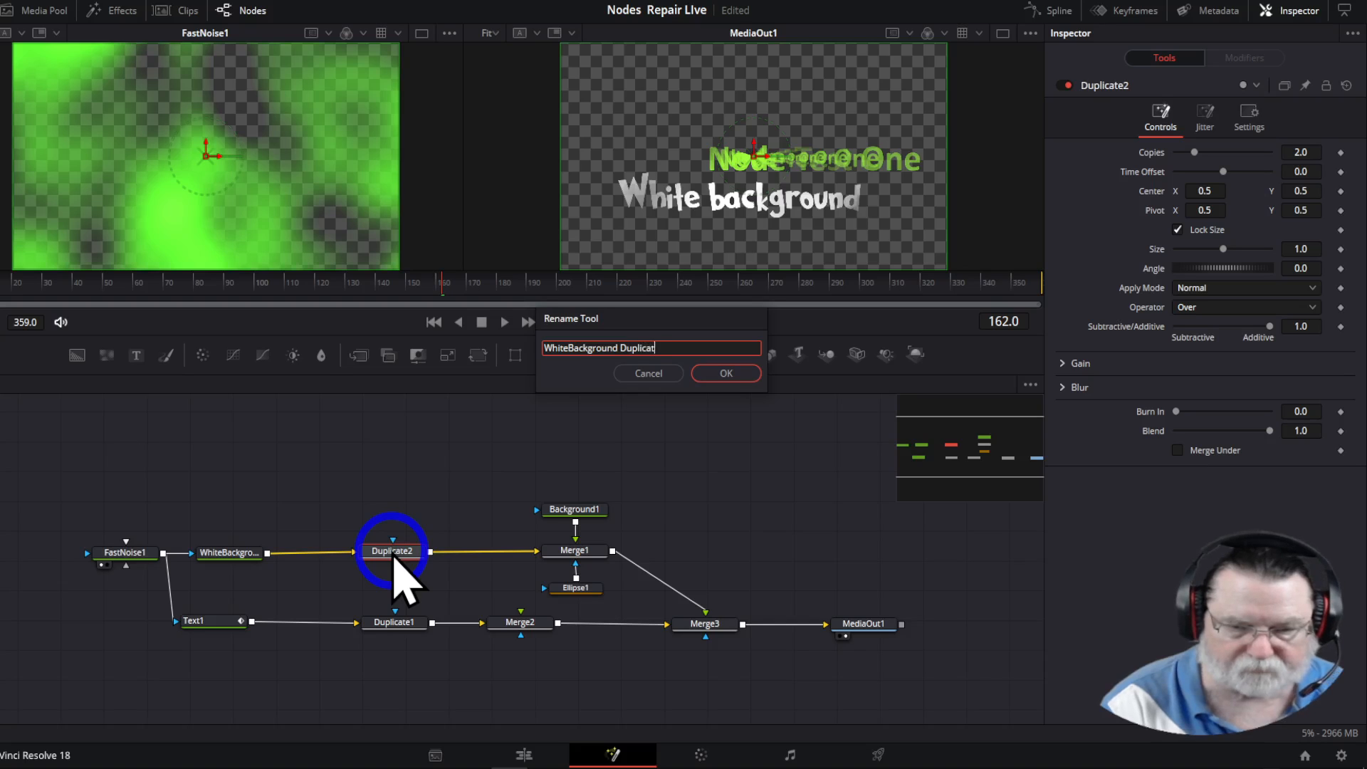
pyautogui.click(721, 371)
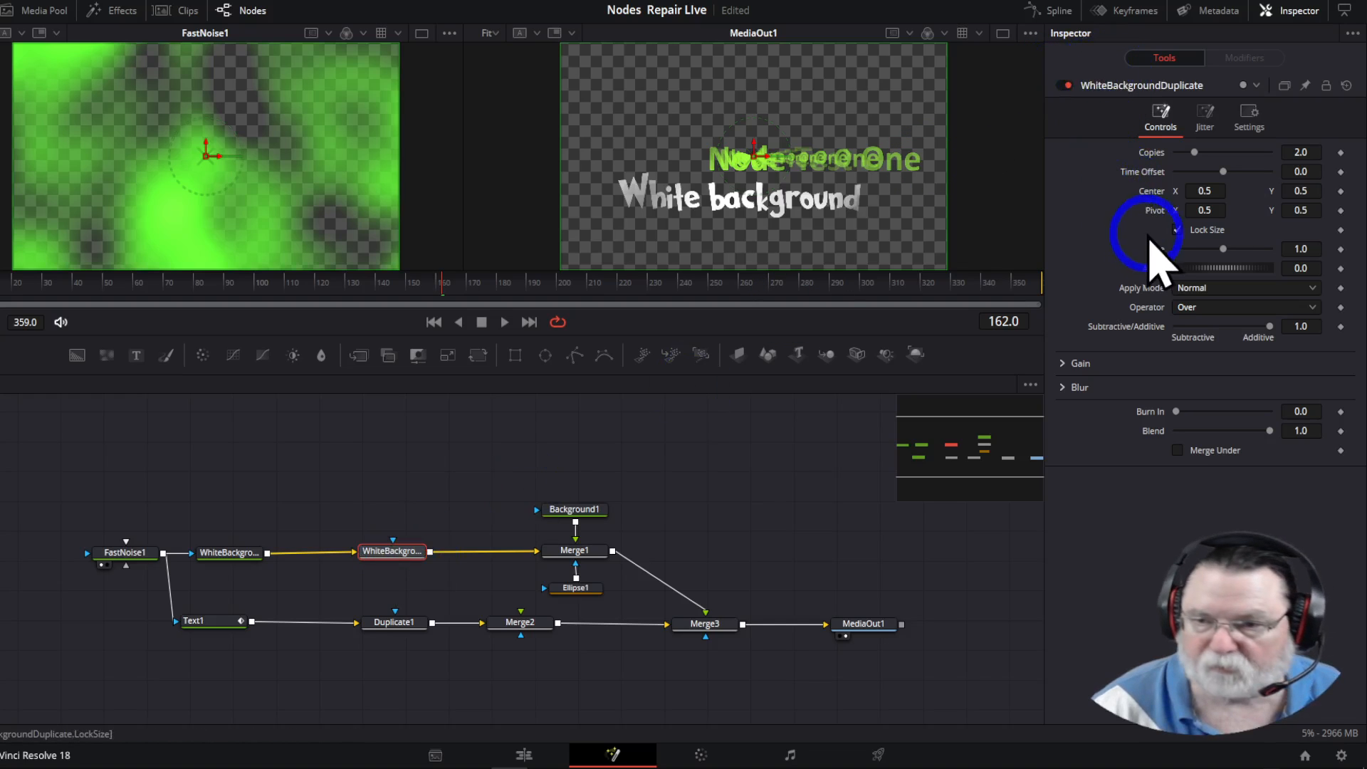
# Set the number of copies in WhiteBackgroundDuplicate to 10
pyautogui.click(1312, 152)
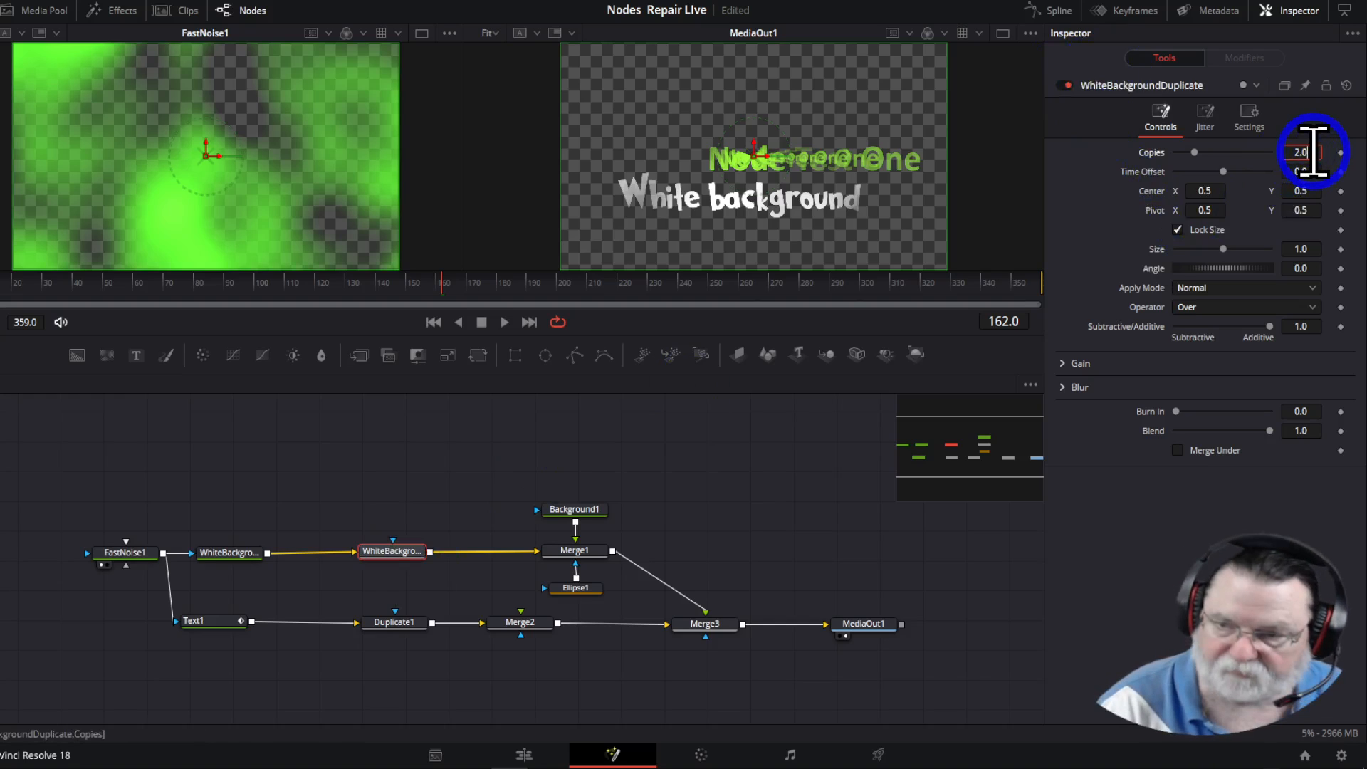
pyautogui.press('BackSpace')
pyautogui.press('BackSpace')
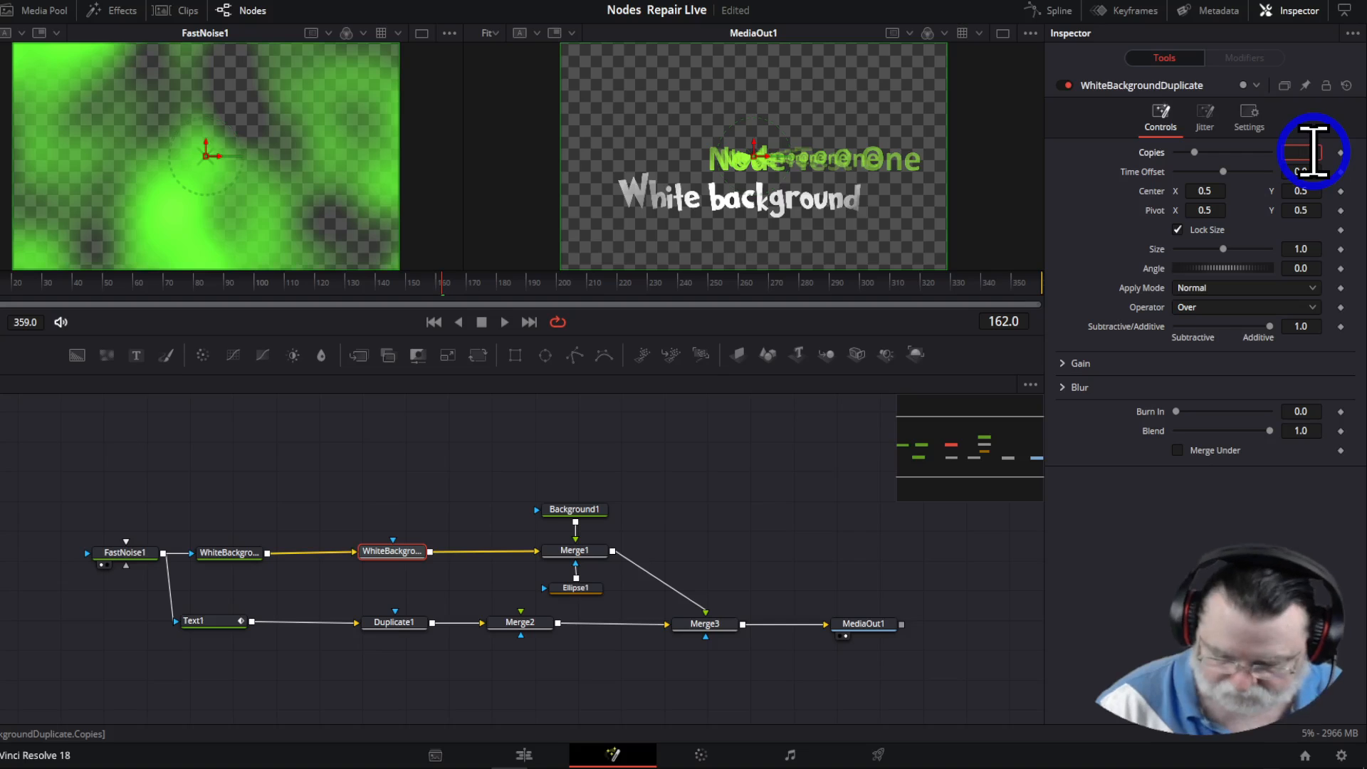
pyautogui.write('10')
pyautogui.press('Tab')
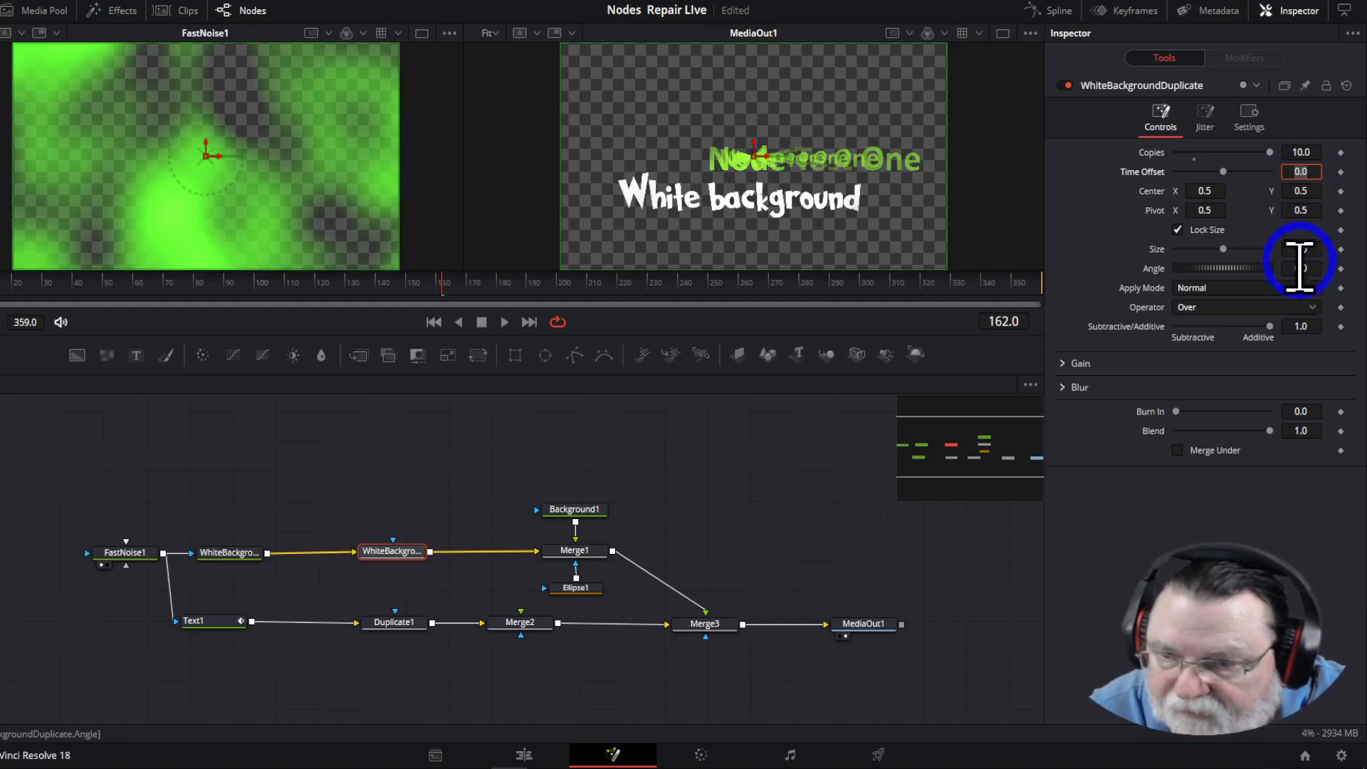
# Try sizes of 1.95 and 1.32 for WhiteBackgroundDuplicate, and set its size to 1.75
pyautogui.moveTo(1223, 249)
pyautogui.mouseDown()
pyautogui.moveTo(1210, 250)
pyautogui.moveTo(1236, 249)
pyautogui.mouseUp()
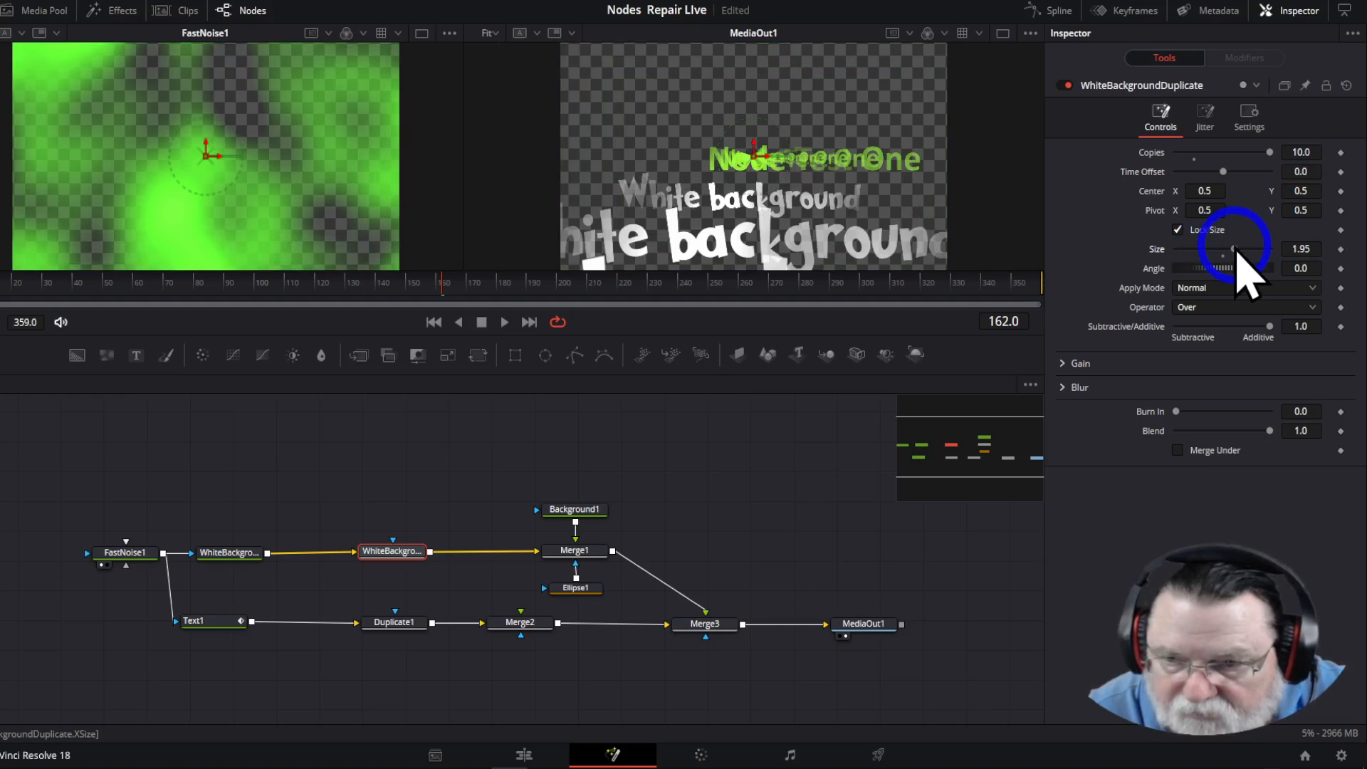
pyautogui.moveTo(1235, 249); pyautogui.dragTo(1228, 250)
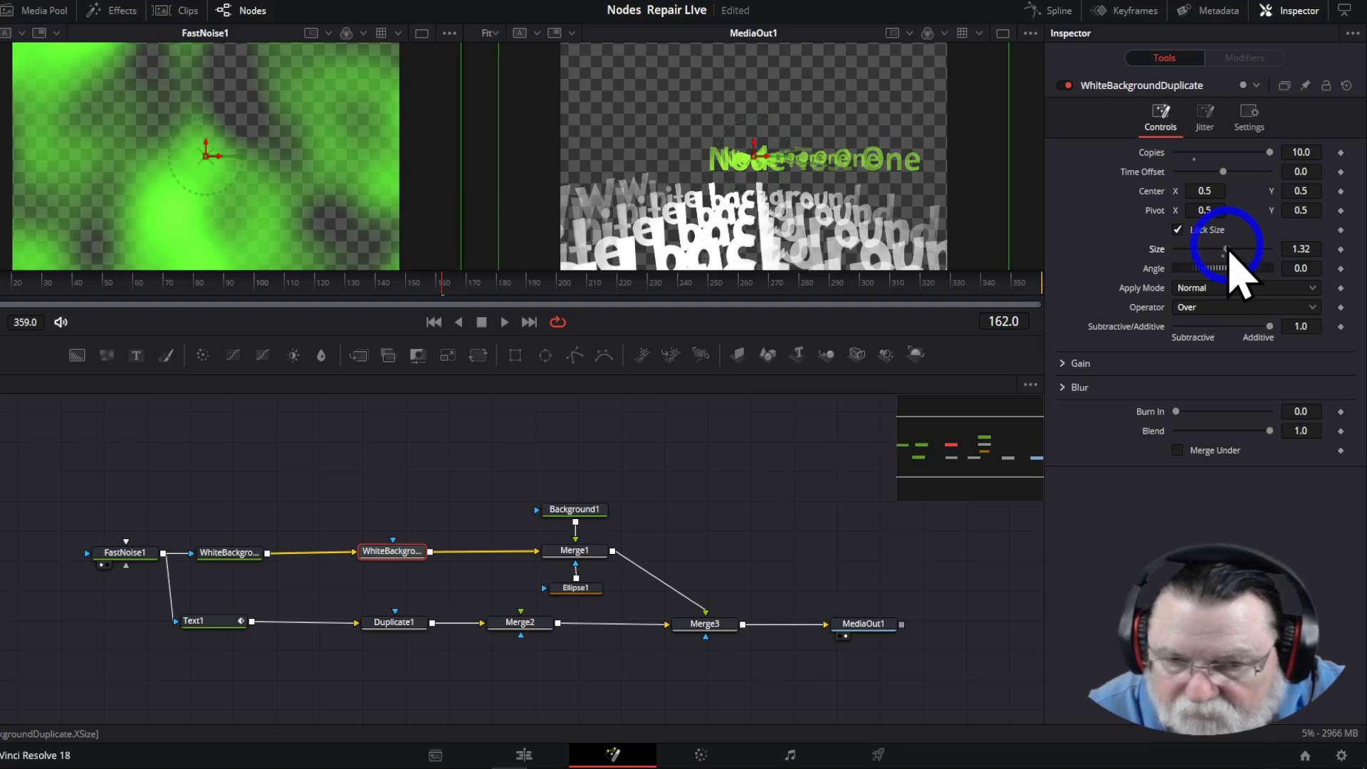
pyautogui.click(1298, 248)
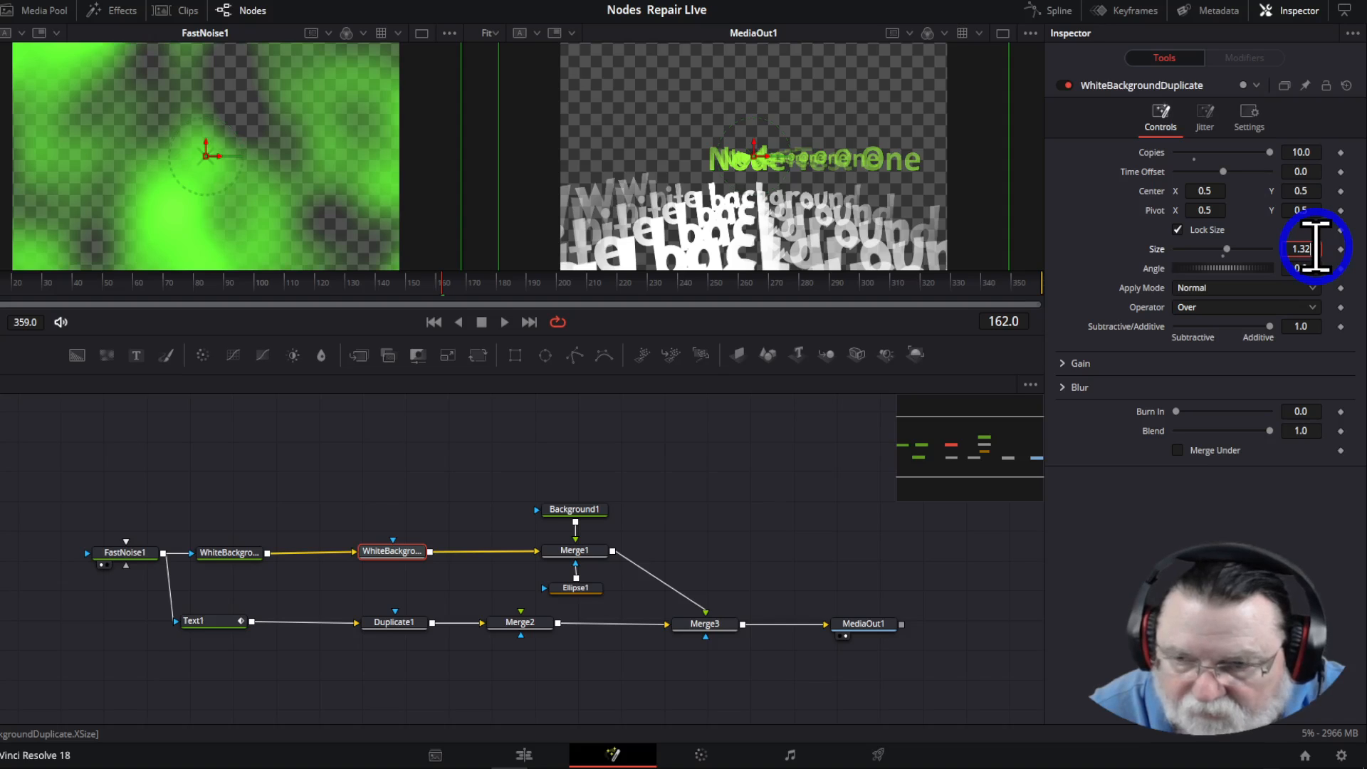
pyautogui.press('BackSpace')
pyautogui.press('BackSpace')
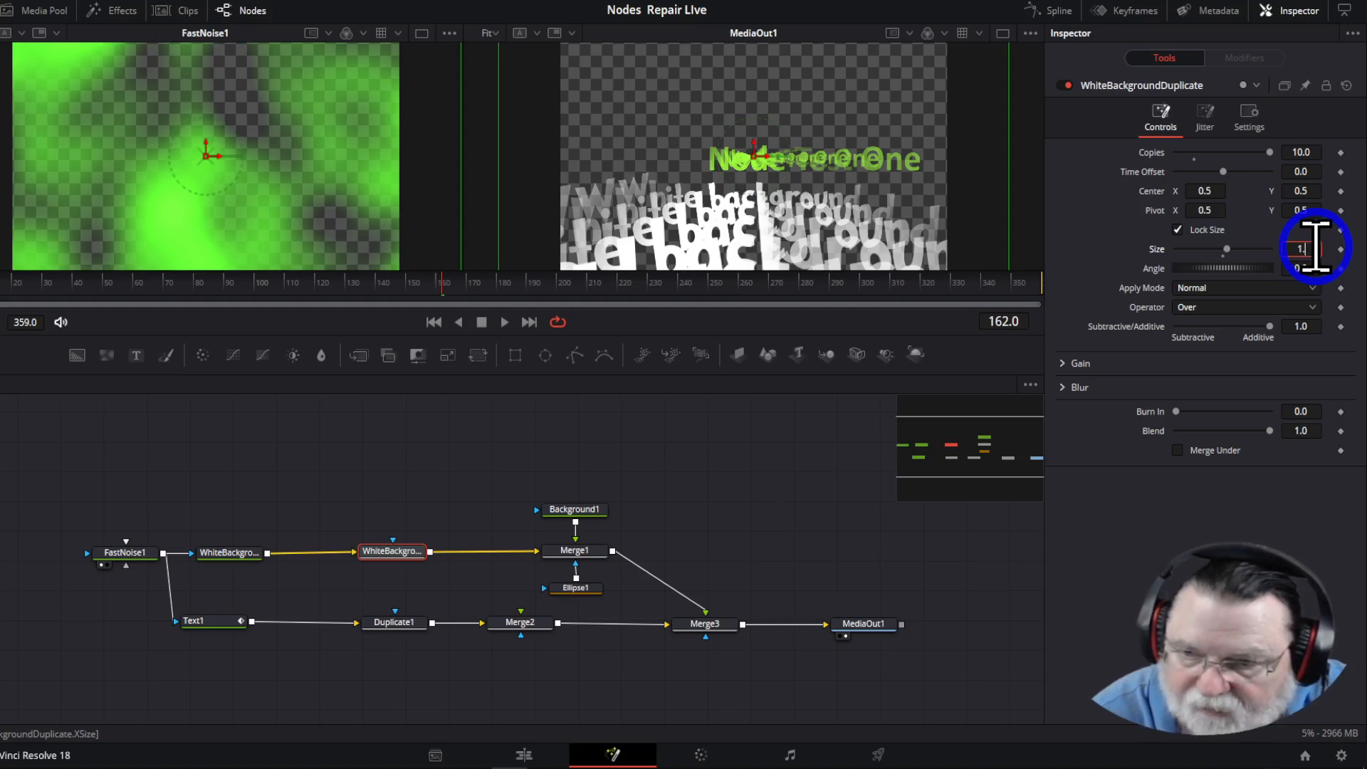
pyautogui.write('75')
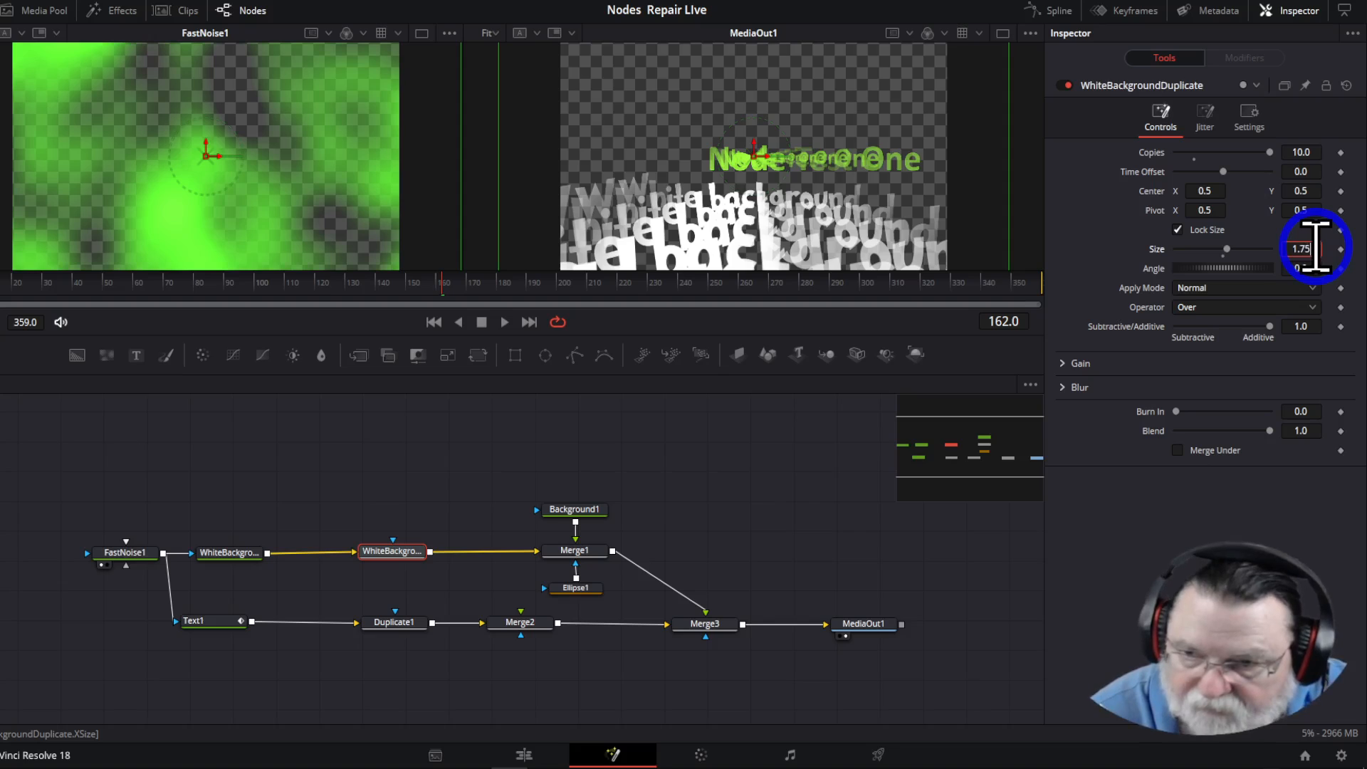
pyautogui.press('Tab')
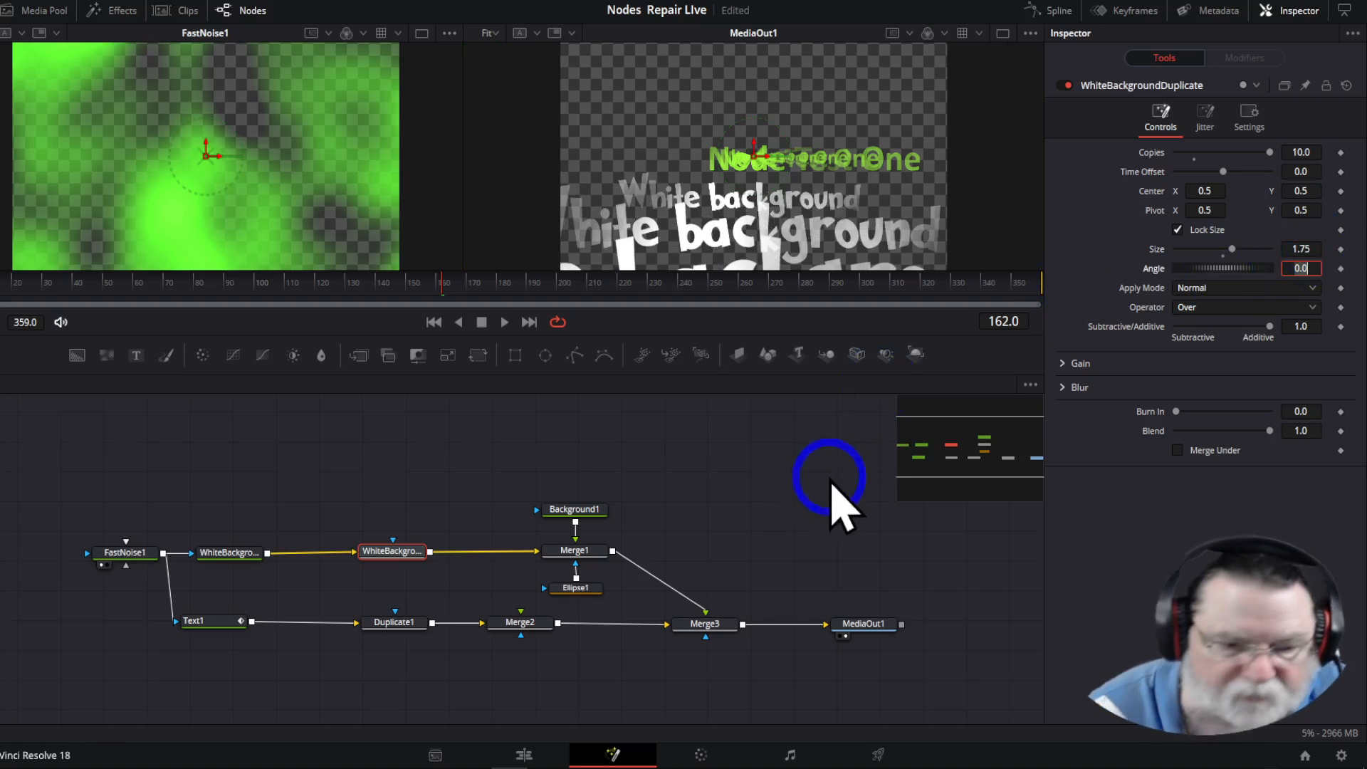
# Play the composition from the start on the Edit page, stop playback, and return to the Fusion page
pyautogui.click(524, 754)
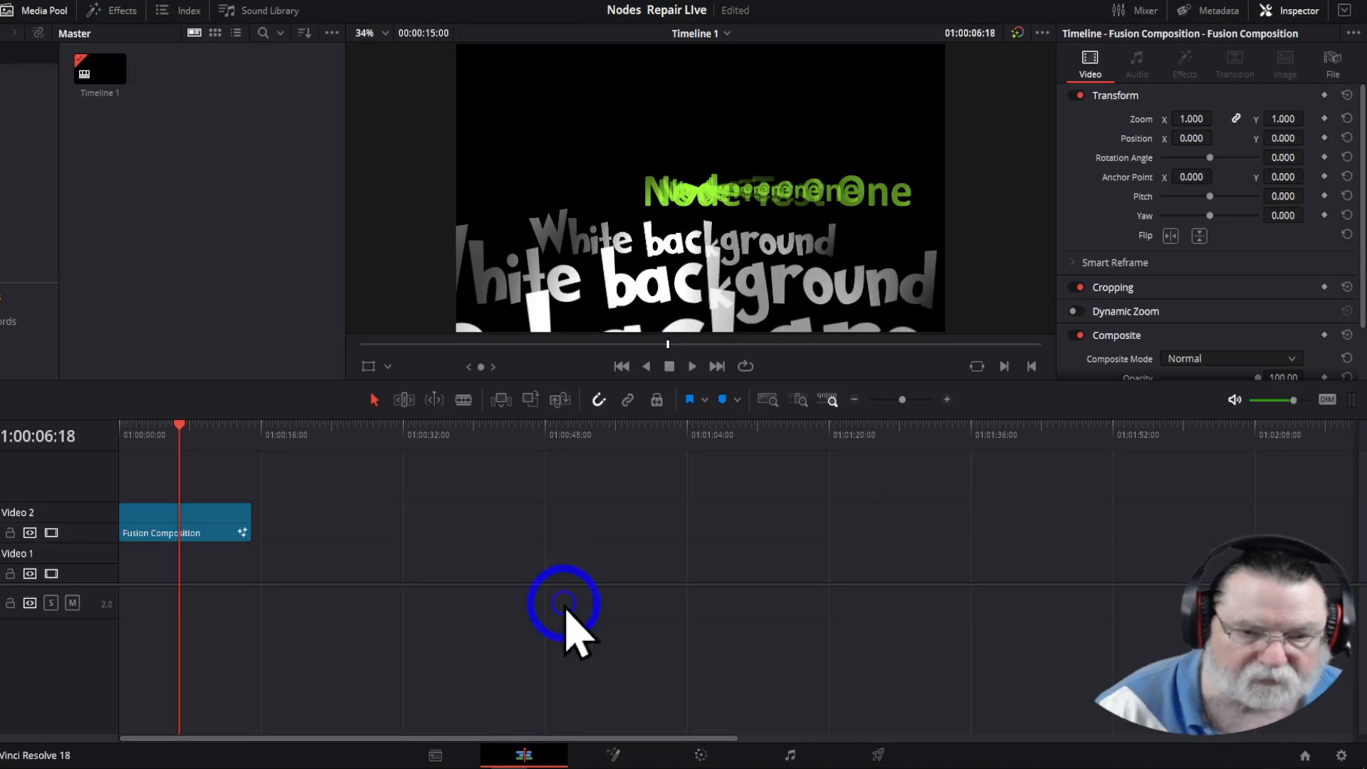
pyautogui.moveTo(177, 436); pyautogui.dragTo(108, 455)
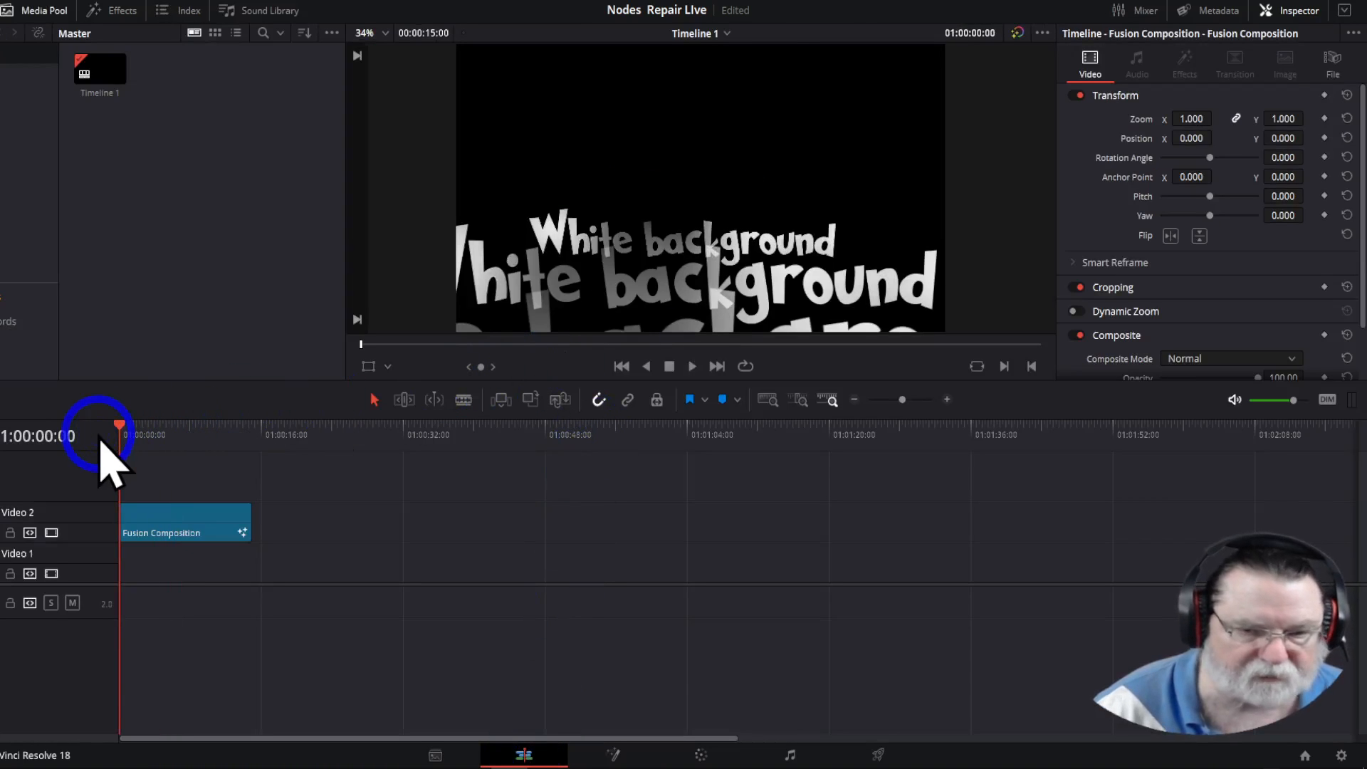
pyautogui.press('space')
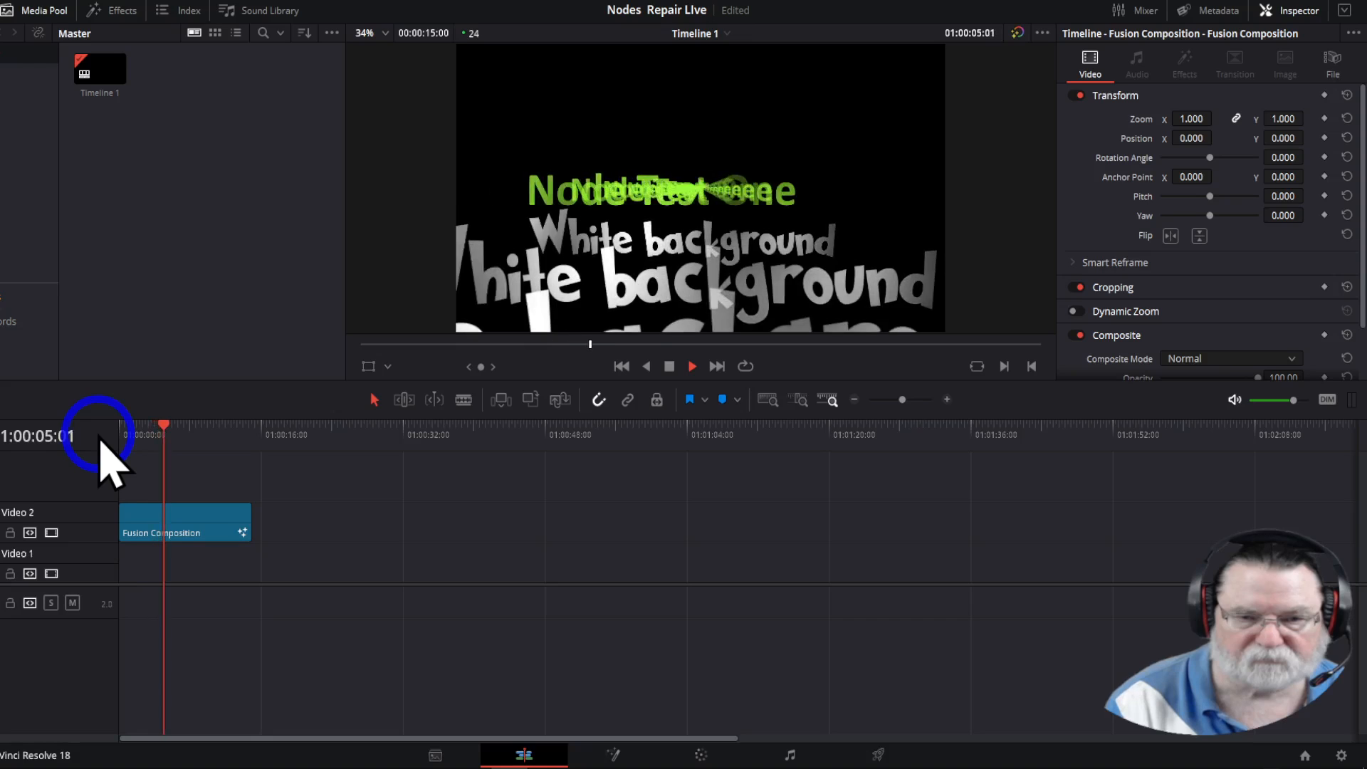
pyautogui.press('space')
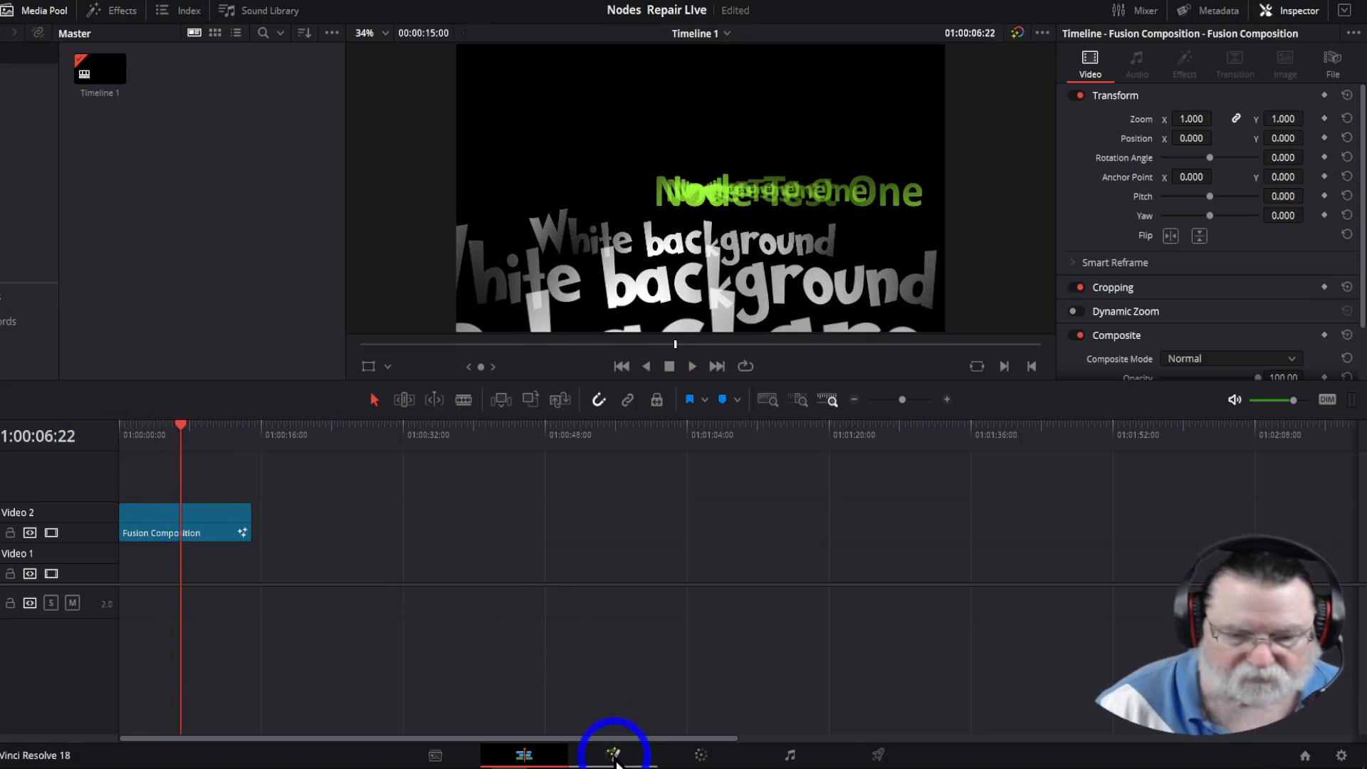
pyautogui.click(614, 754)
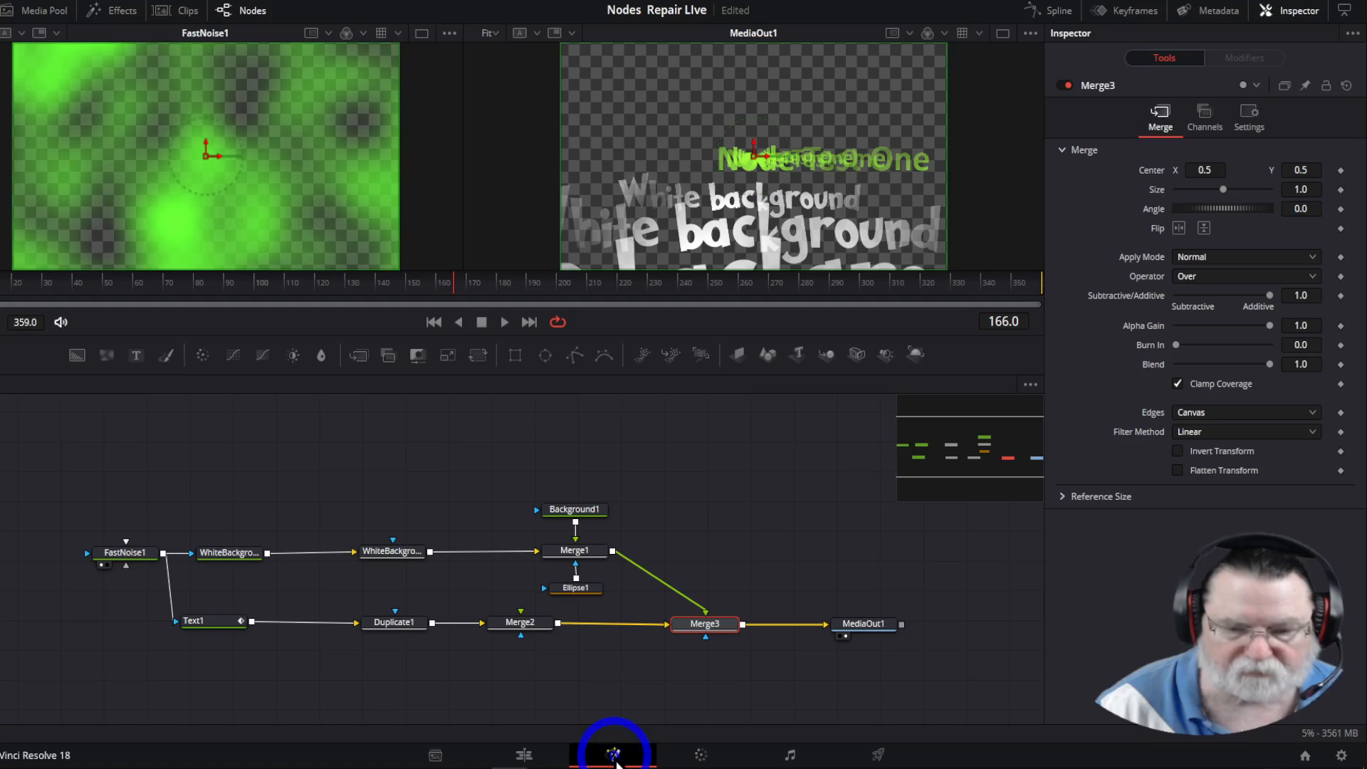
# Set the size of WhiteBackgroundDuplicate to 1.25 and check the duplicated titles at several frames
pyautogui.click(393, 553)
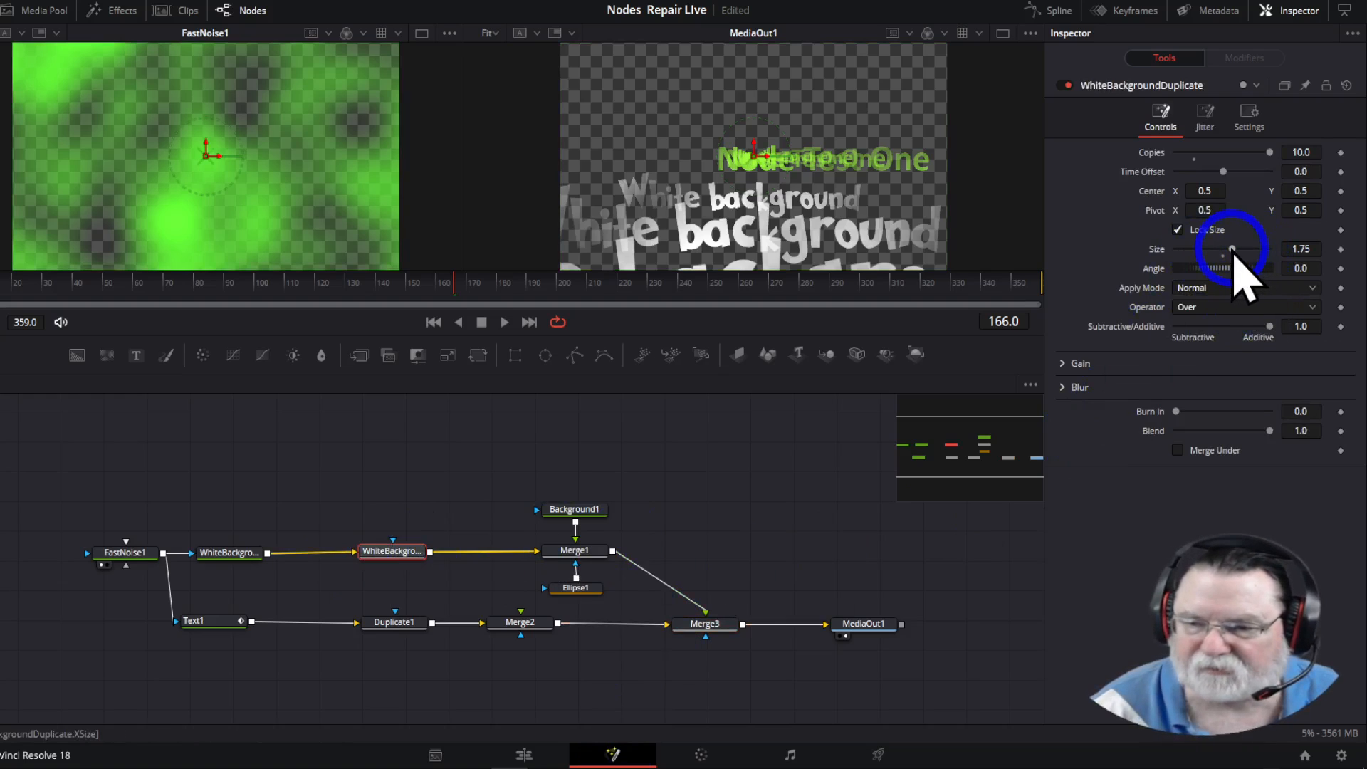
pyautogui.moveTo(1232, 248)
pyautogui.mouseDown()
pyautogui.moveTo(1208, 250)
pyautogui.moveTo(1237, 249)
pyautogui.moveTo(1226, 250)
pyautogui.mouseUp()
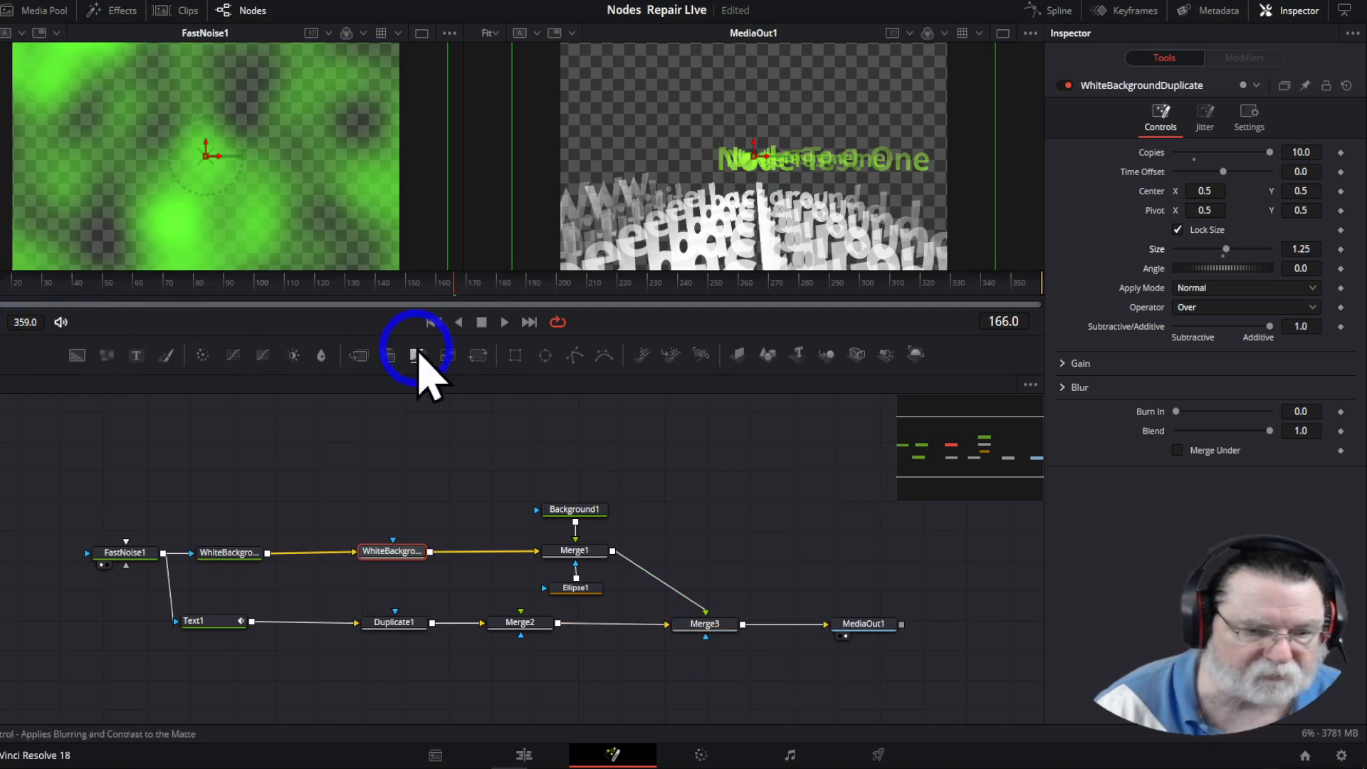
pyautogui.click(432, 322)
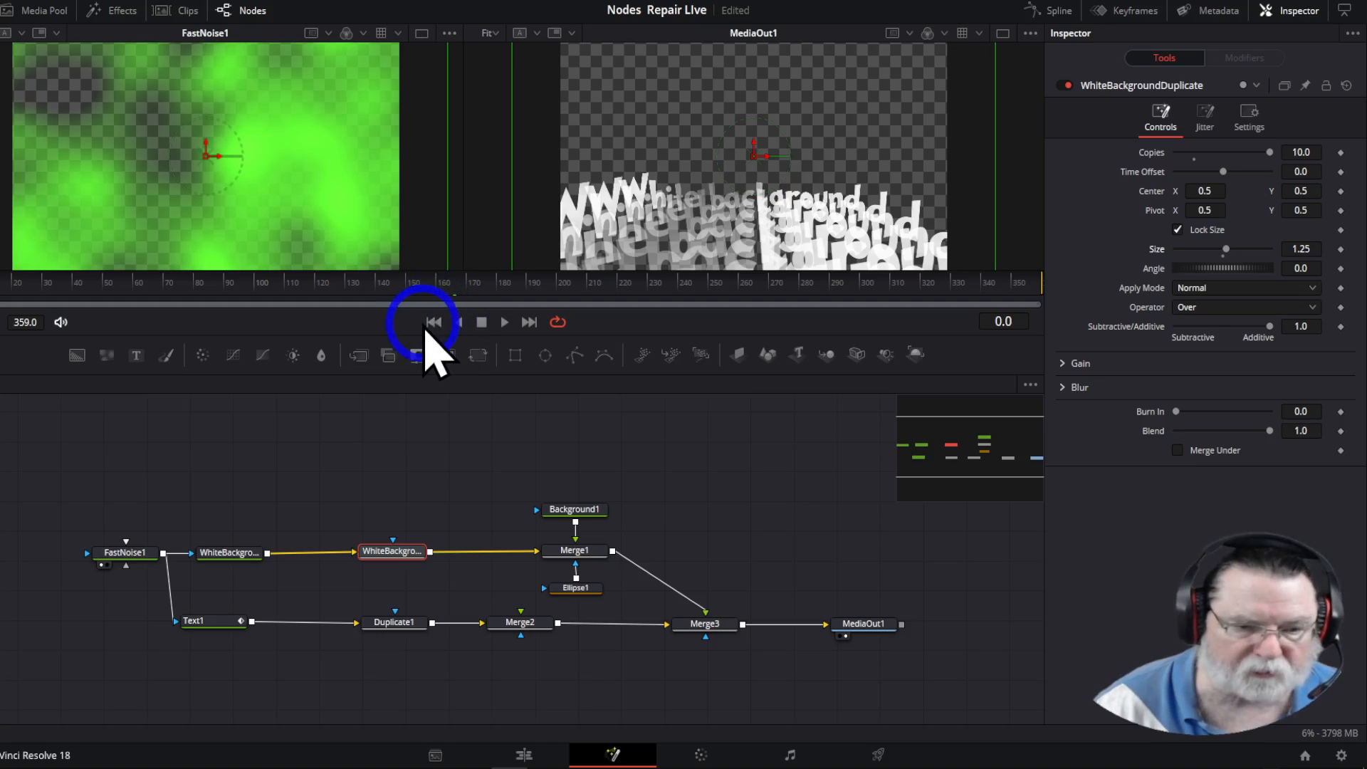
pyautogui.click(441, 284)
pyautogui.moveTo(461, 283); pyautogui.dragTo(343, 296)
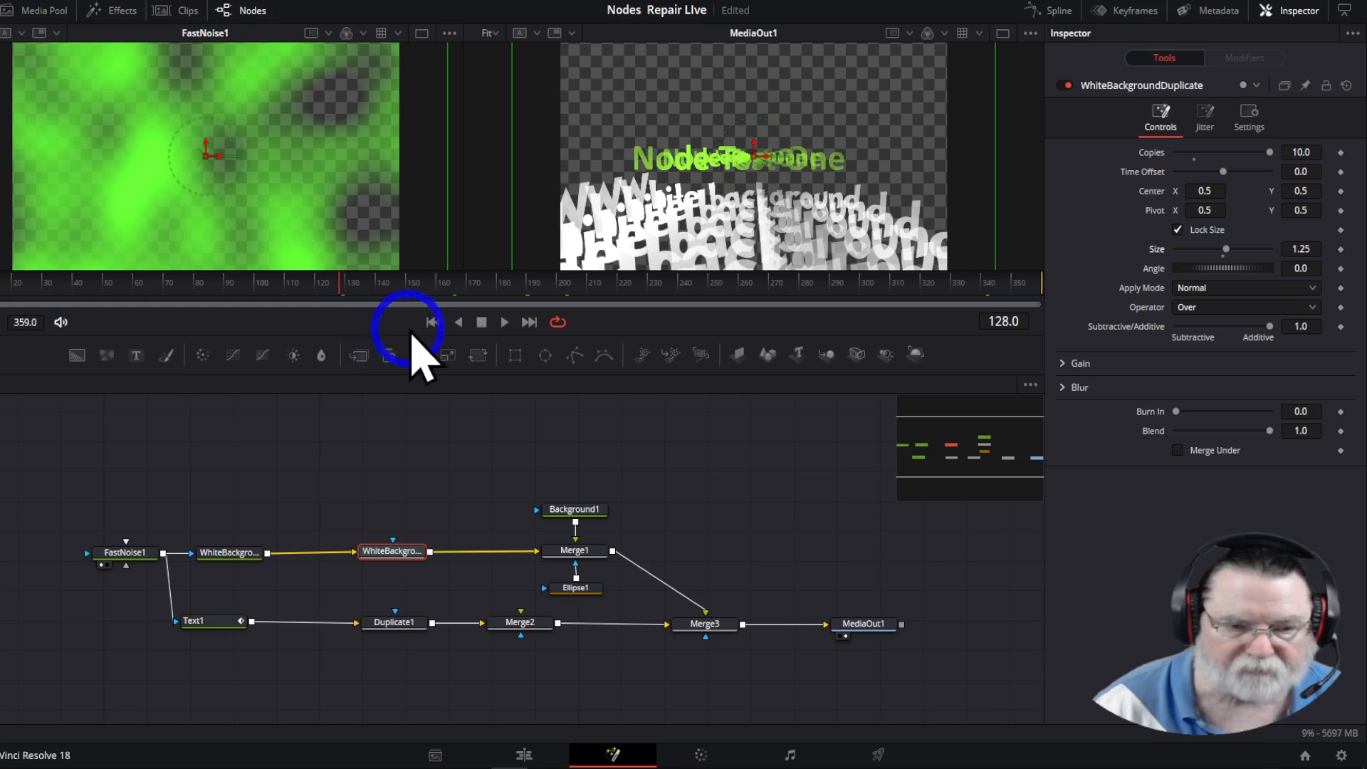
# Set the size of WhiteBackgroundDuplicate to 4.49 at frame 0 and add a keyframe for it
pyautogui.click(434, 322)
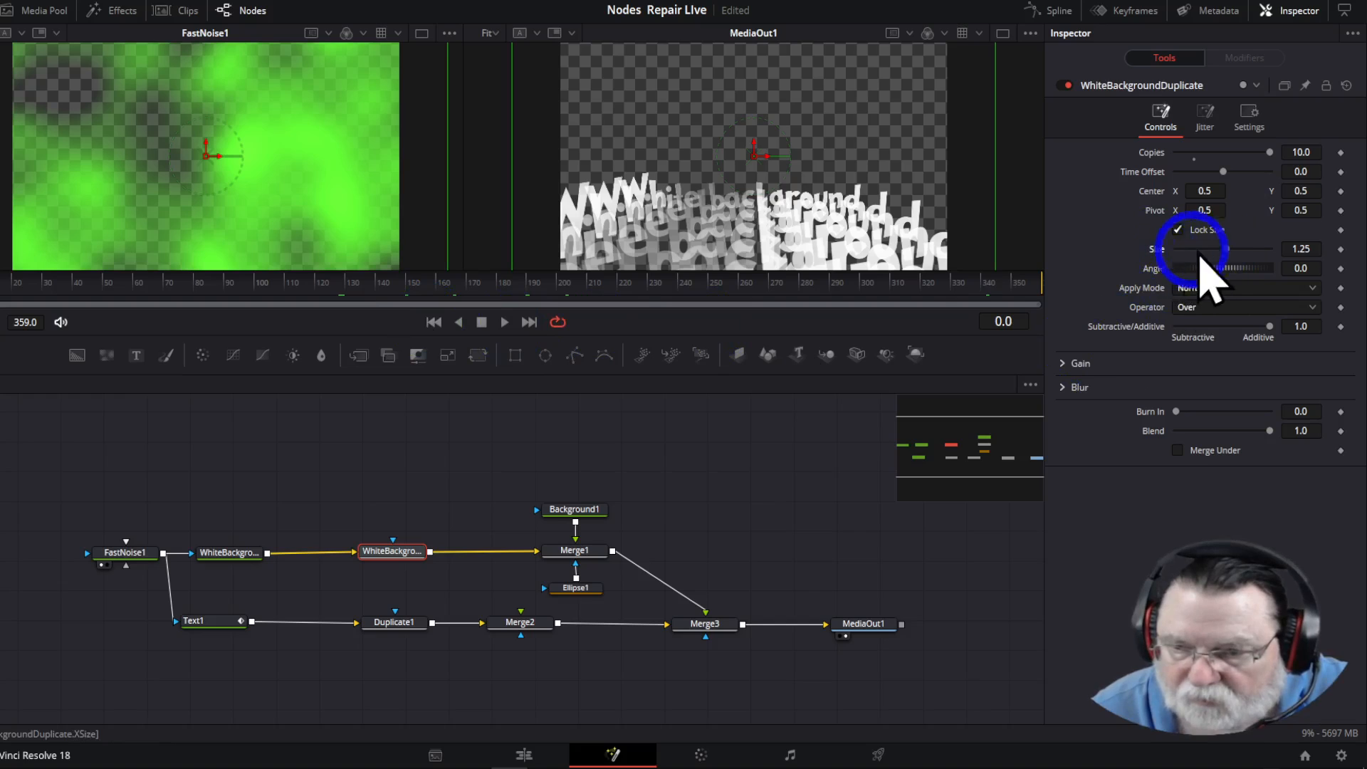
pyautogui.moveTo(1226, 249); pyautogui.dragTo(1265, 253)
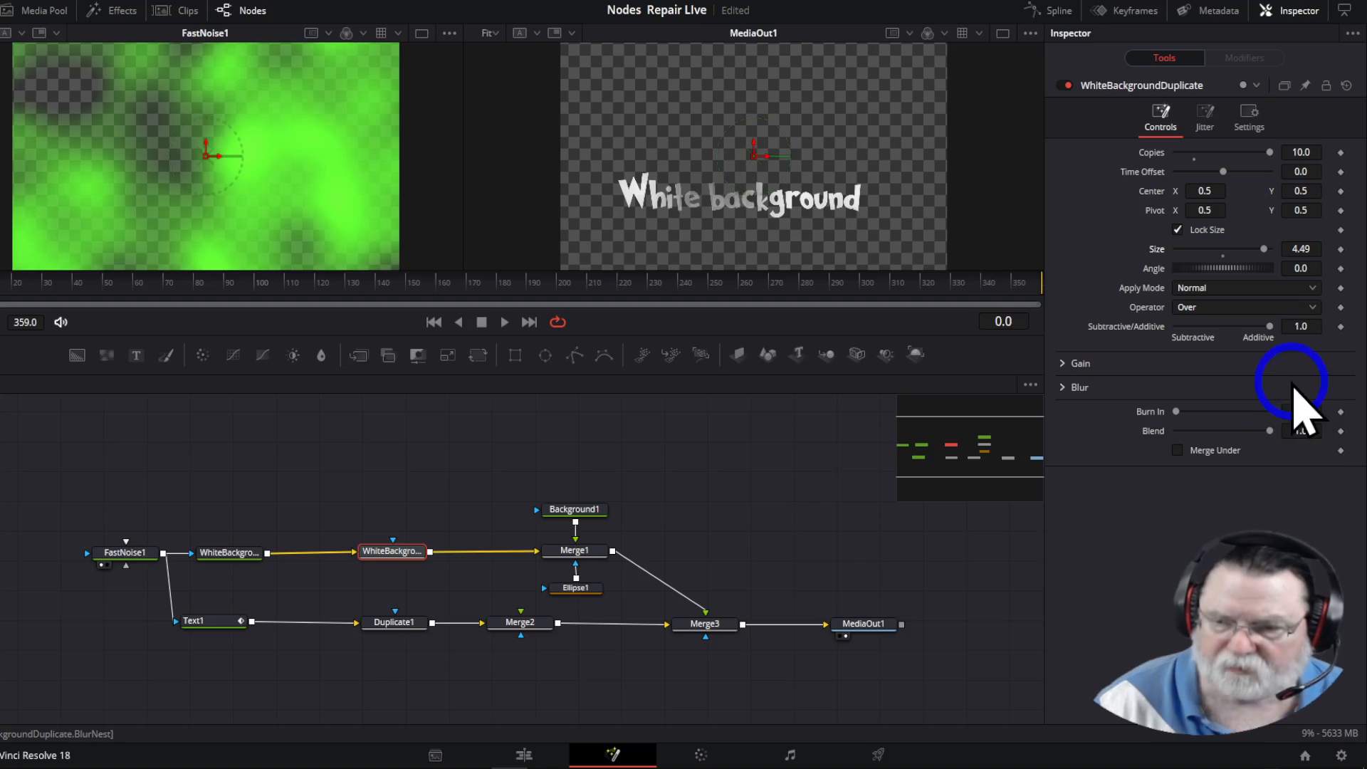
pyautogui.click(1340, 250)
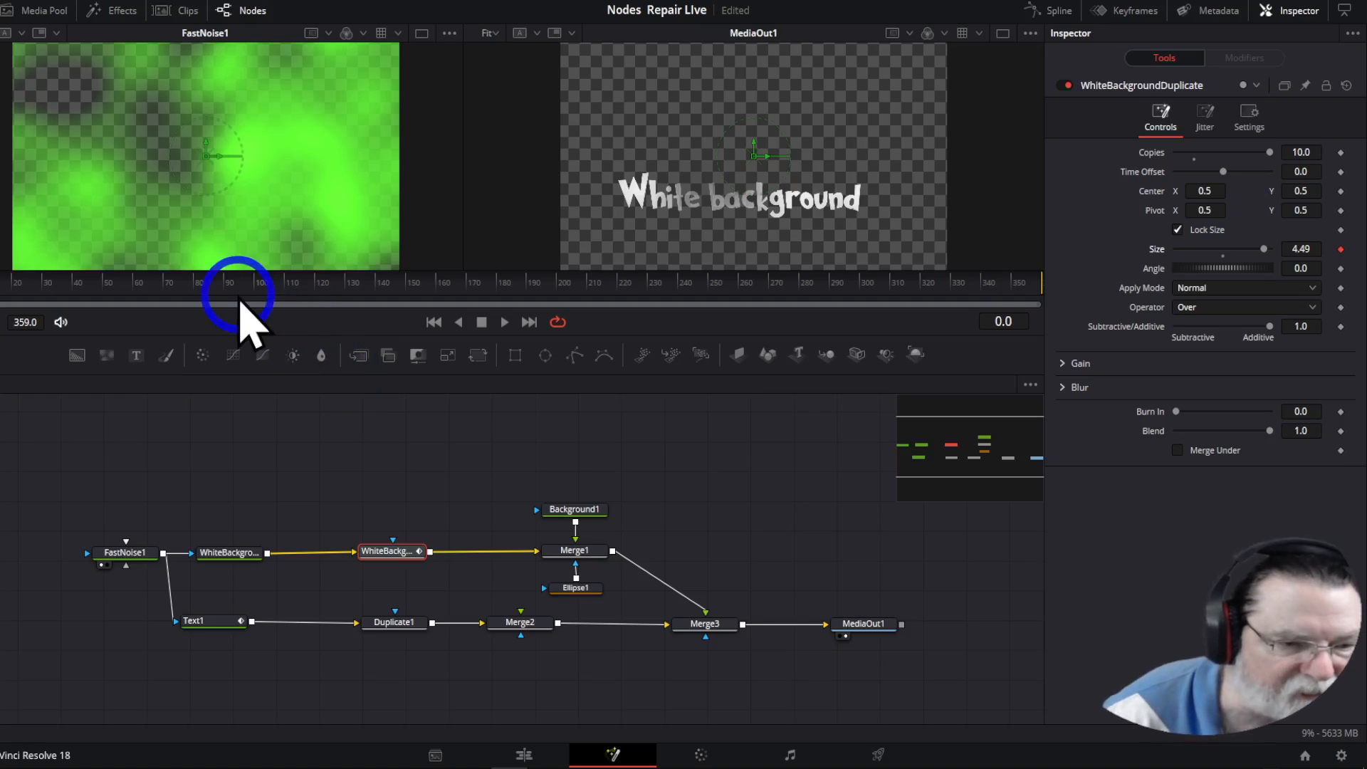
# Keyframe the size of WhiteBackgroundDuplicate at 2.65 on frame 80
pyautogui.click(194, 280)
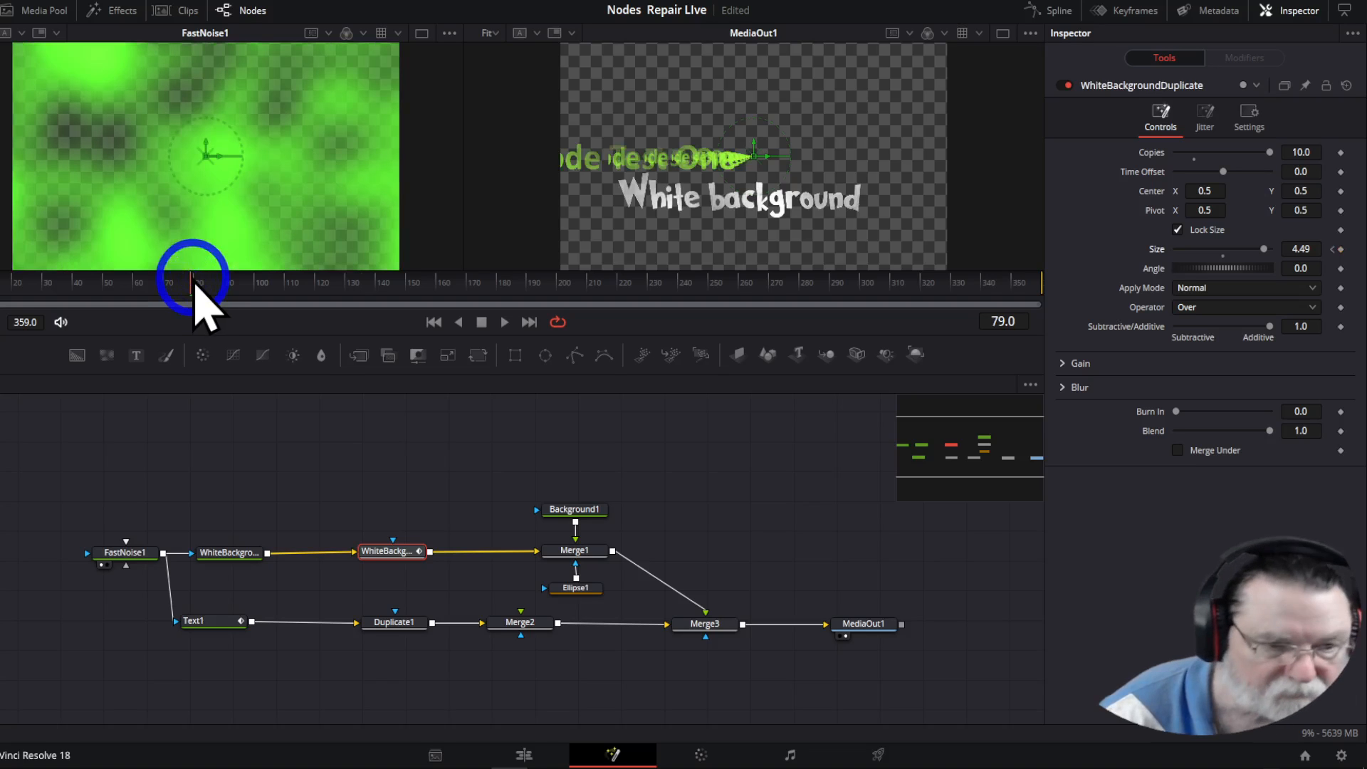
pyautogui.press('Right')
pyautogui.press('Right')
pyautogui.press('Left')
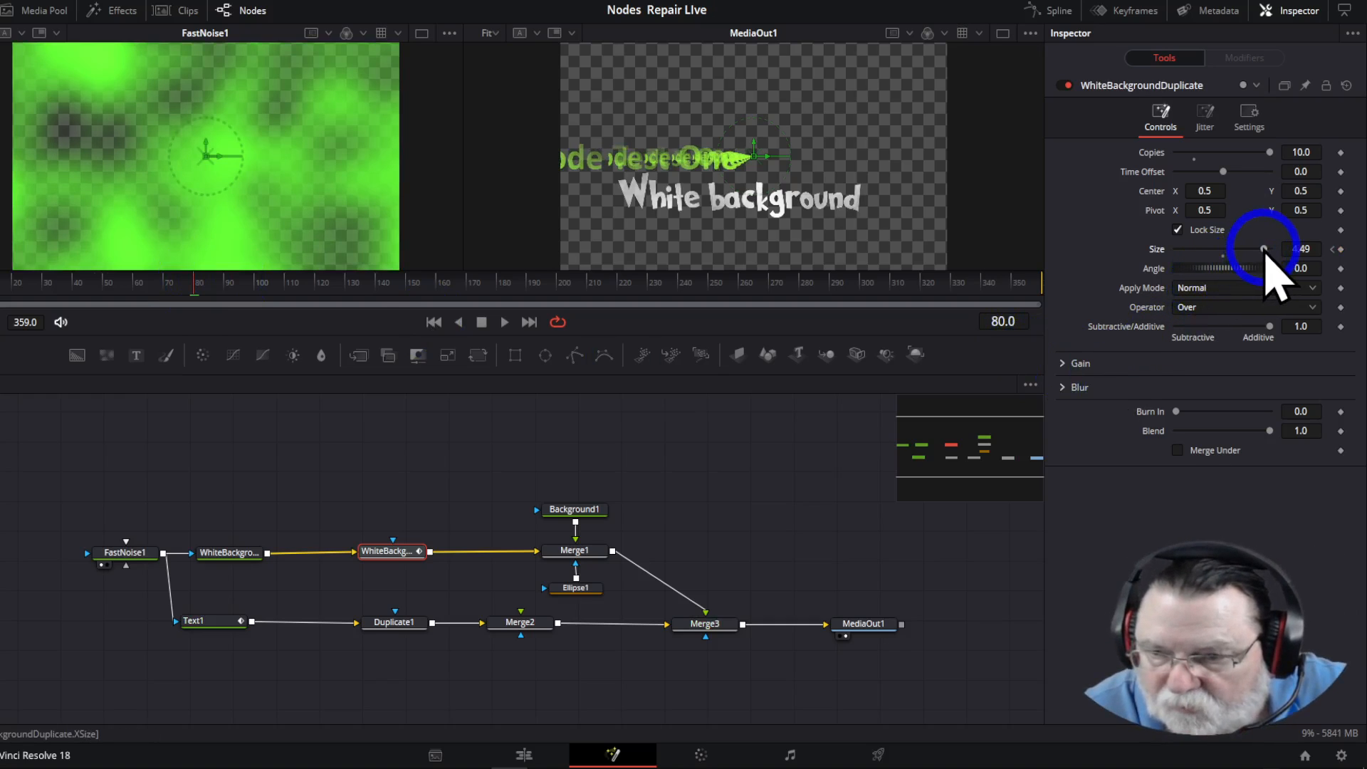
pyautogui.moveTo(1265, 249); pyautogui.dragTo(1243, 250)
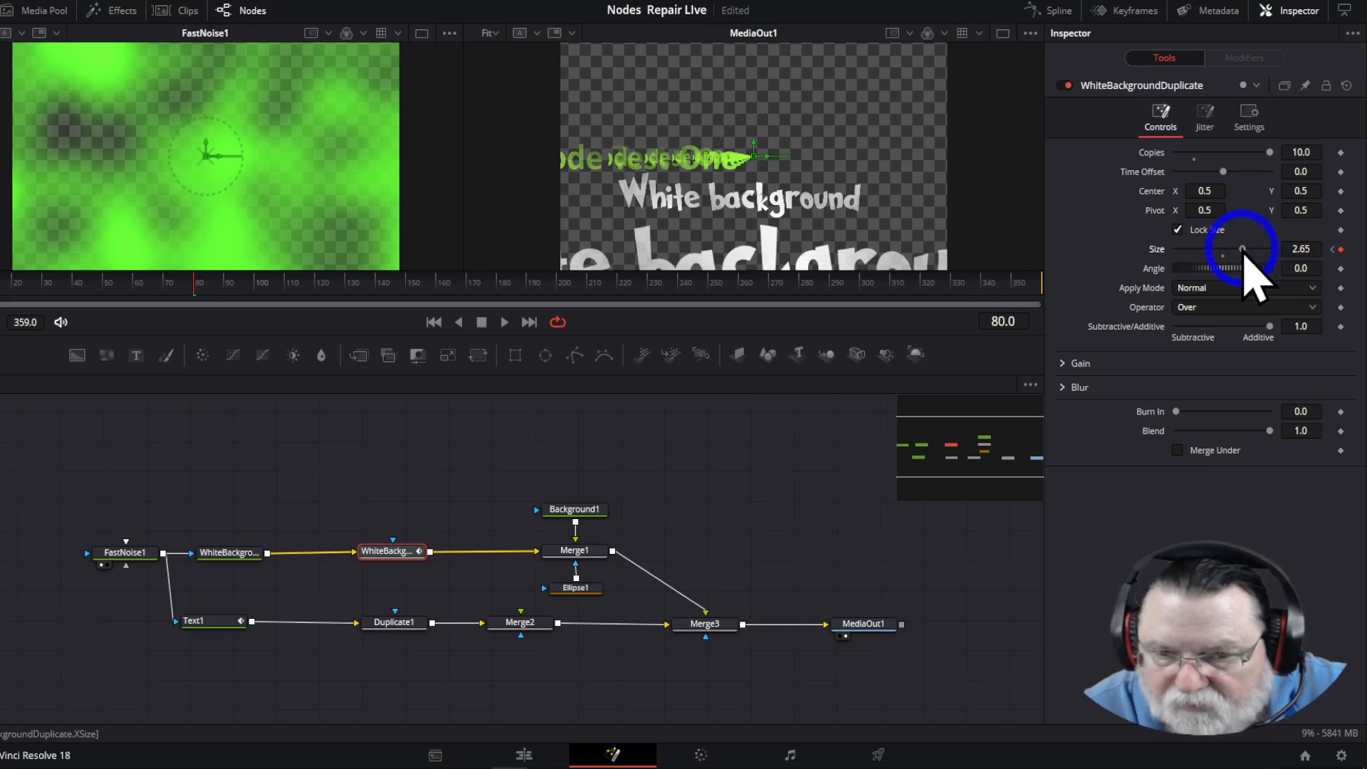
# Keyframe the size of WhiteBackgroundDuplicate at 2.33 on frame 160 and at 2.08 on frame 240
pyautogui.click(441, 284)
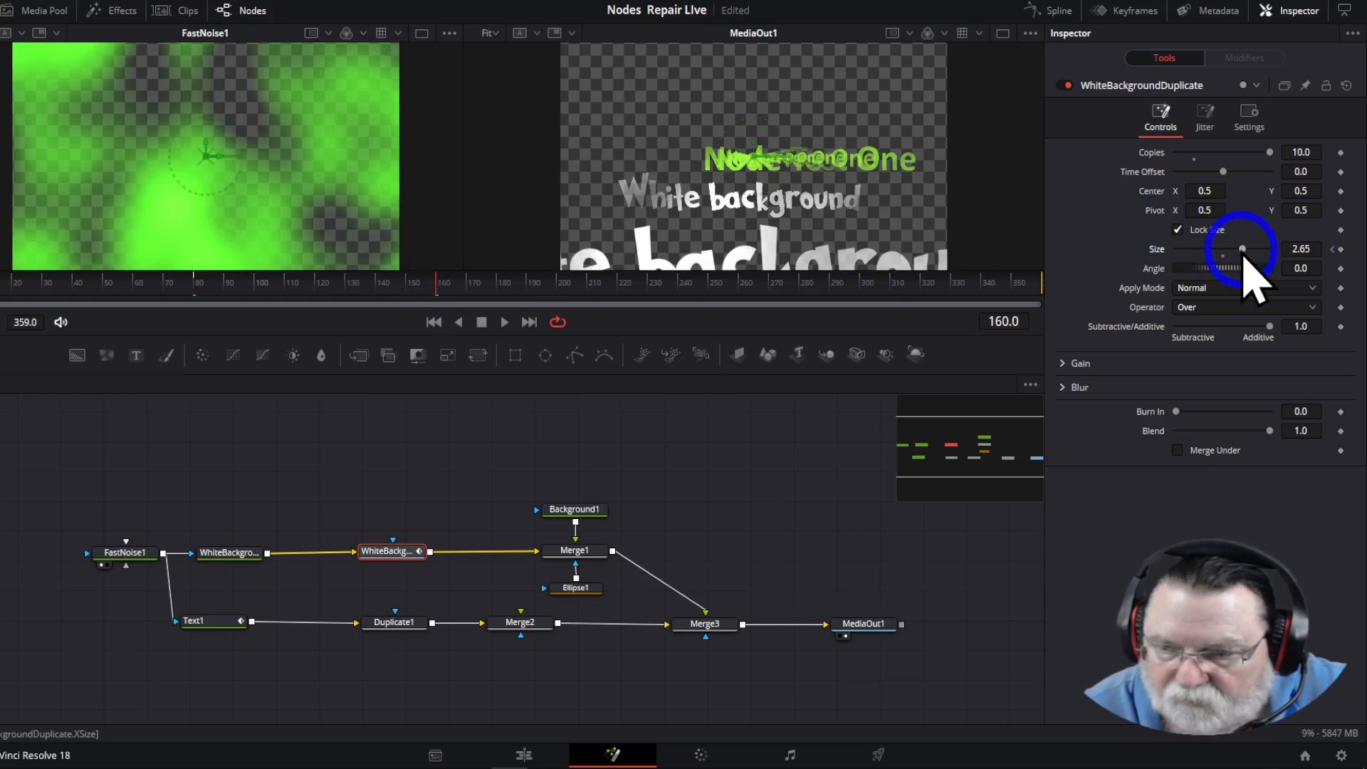
pyautogui.moveTo(1242, 251); pyautogui.dragTo(1239, 250)
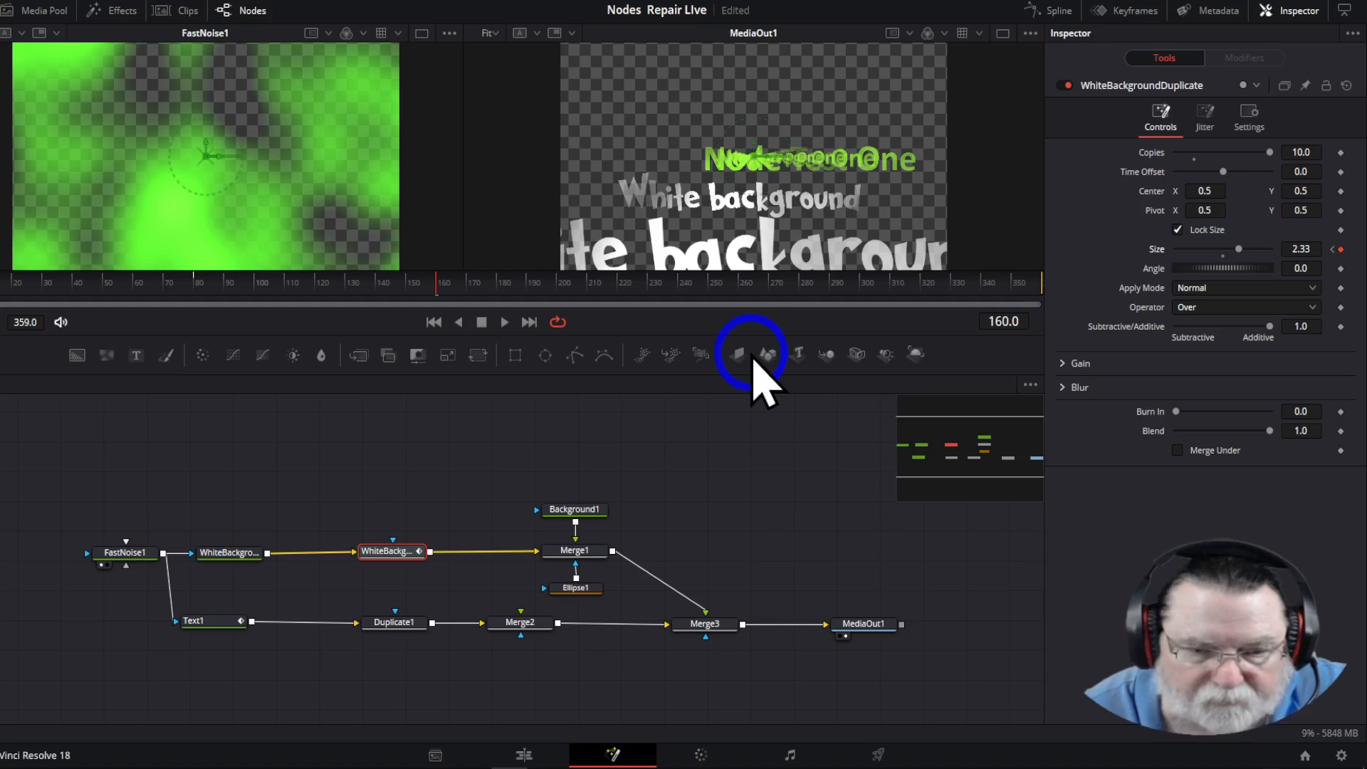
pyautogui.click(680, 284)
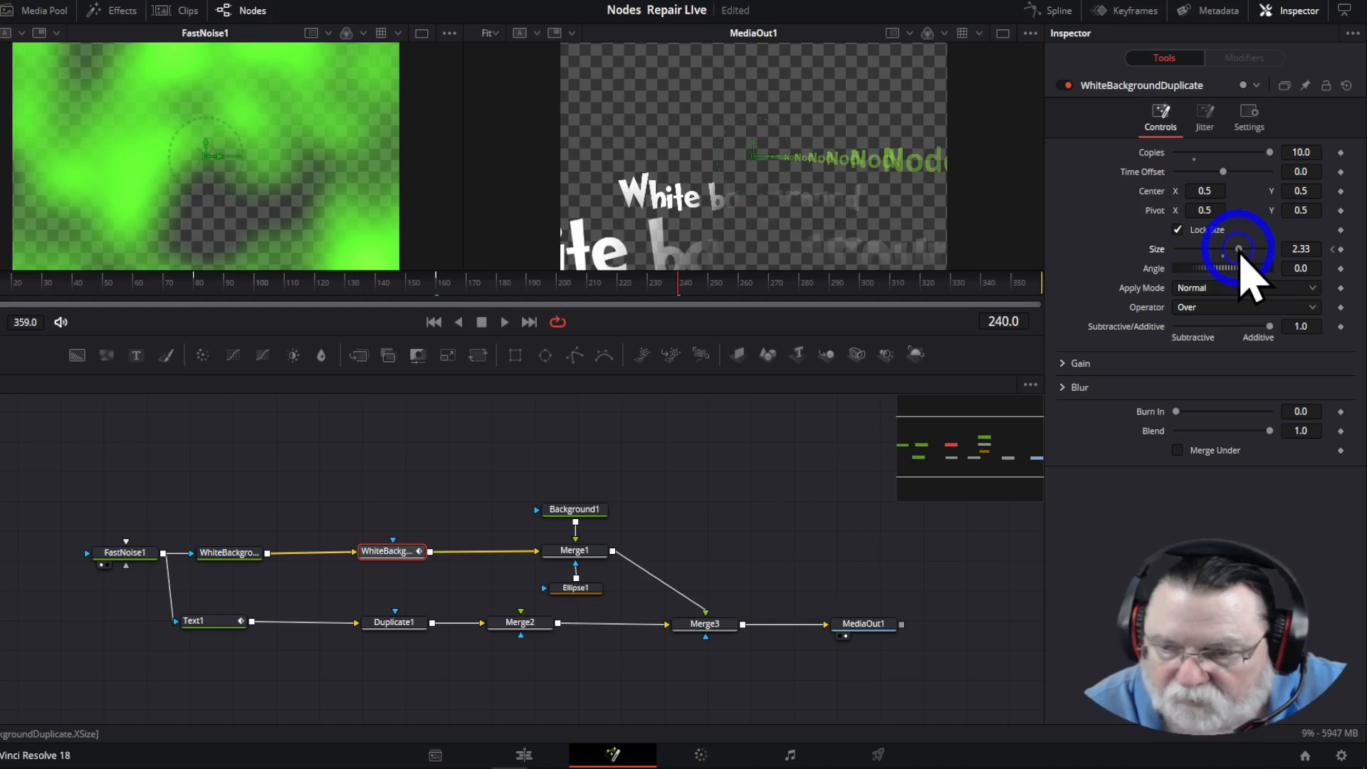
pyautogui.moveTo(1239, 250); pyautogui.dragTo(1235, 251)
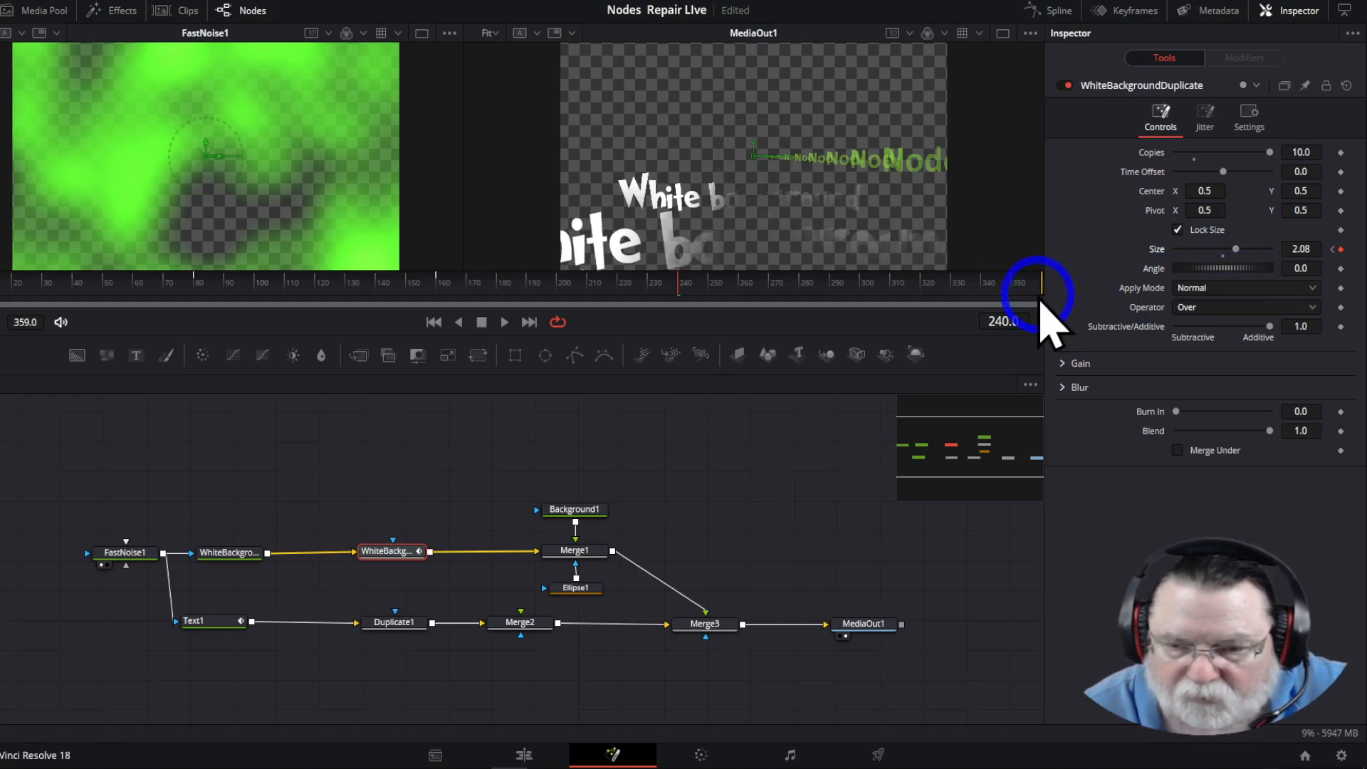
# Keyframe the size of WhiteBackgroundDuplicate at 1.25 on frame 320
pyautogui.click(922, 284)
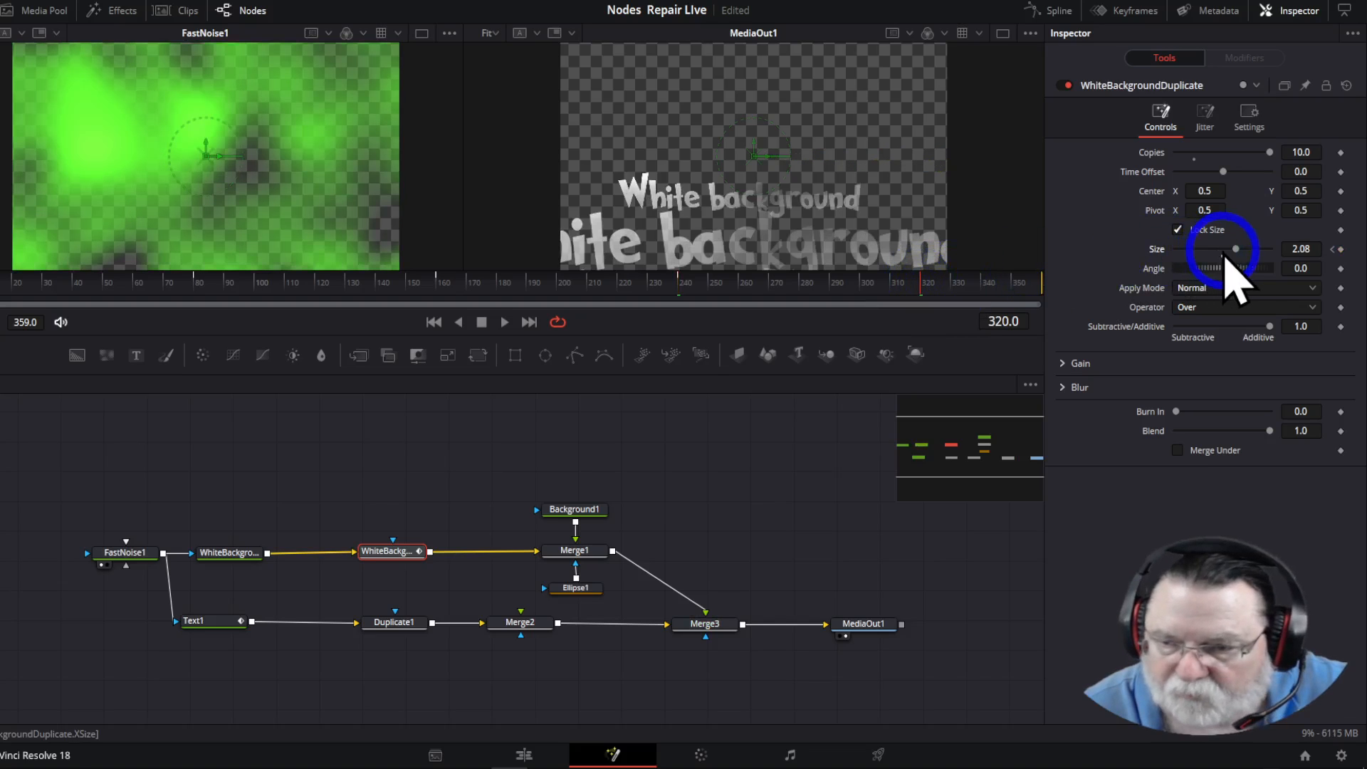
pyautogui.click(1314, 249)
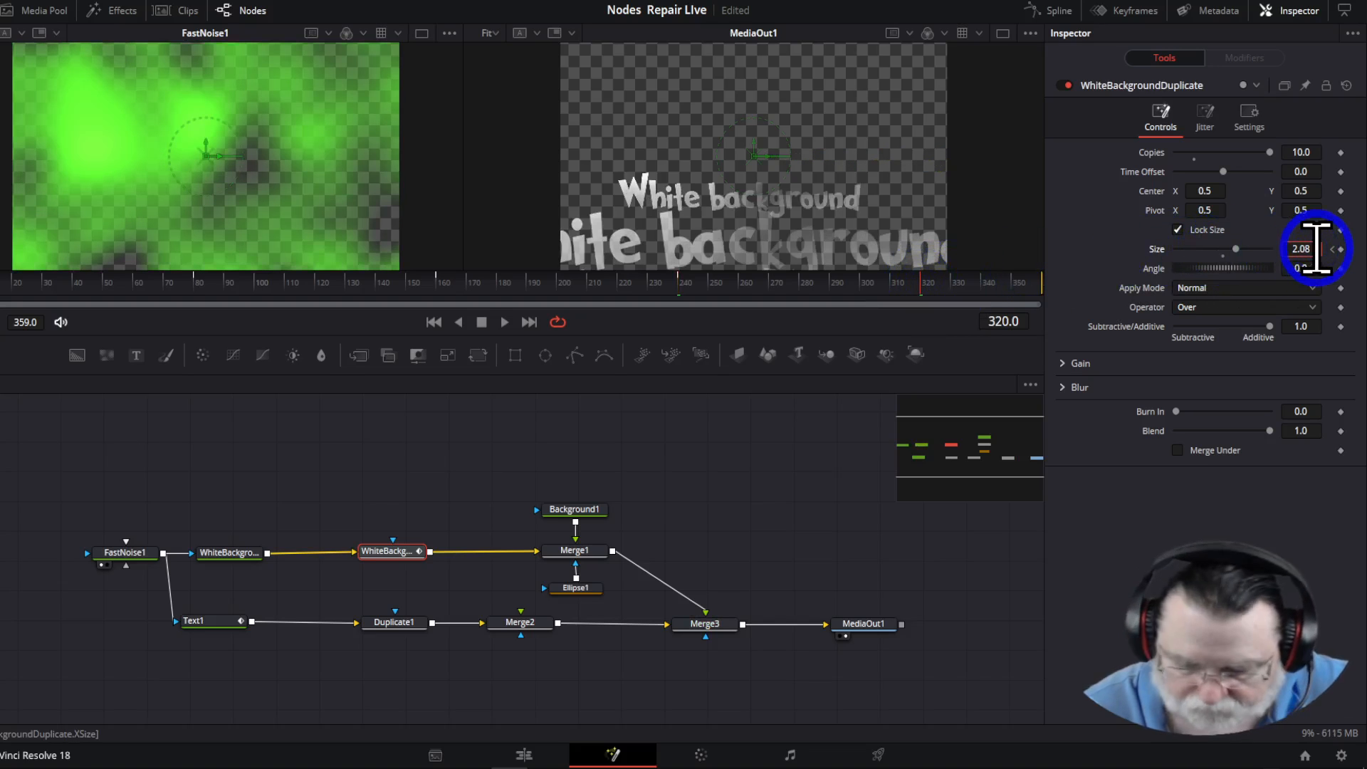
pyautogui.press('BackSpace')
pyautogui.press('BackSpace')
pyautogui.press('BackSpace')
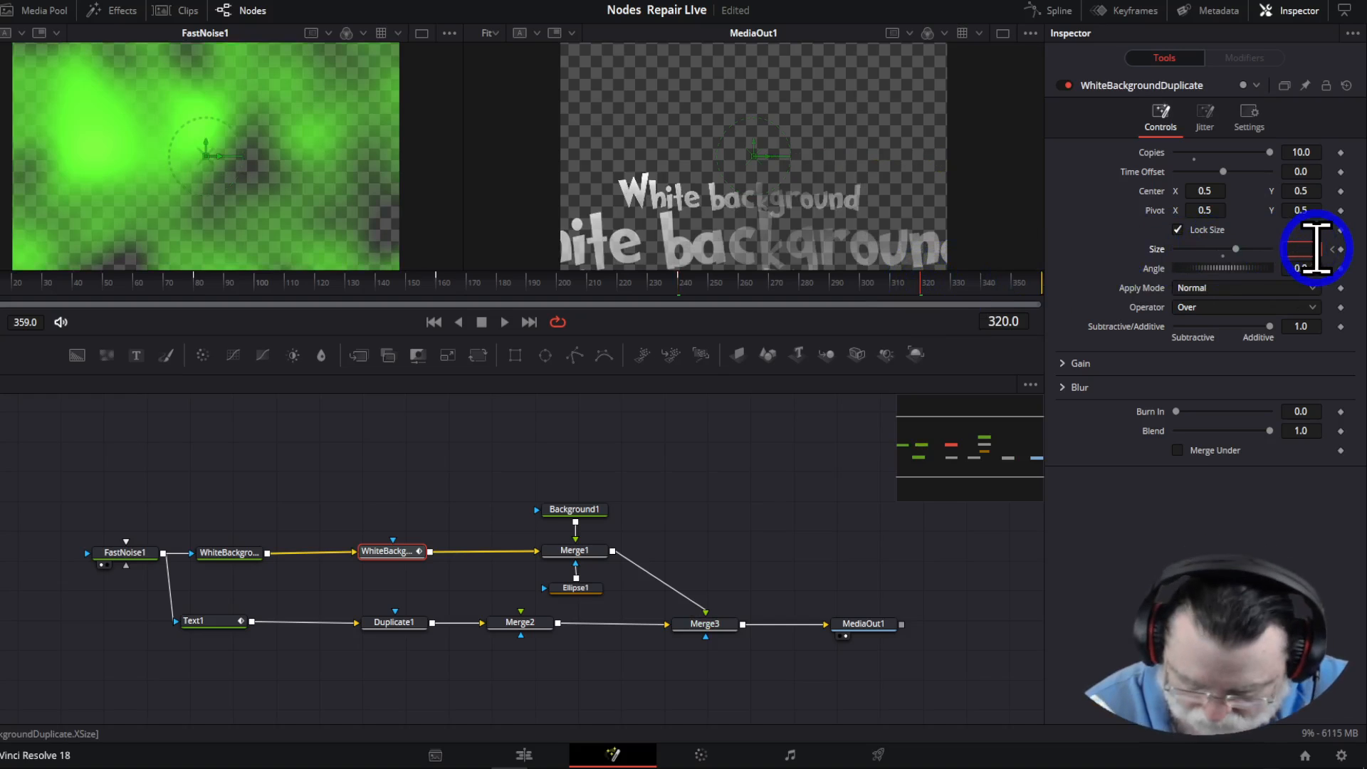
pyautogui.write('1.25')
pyautogui.press('Return')
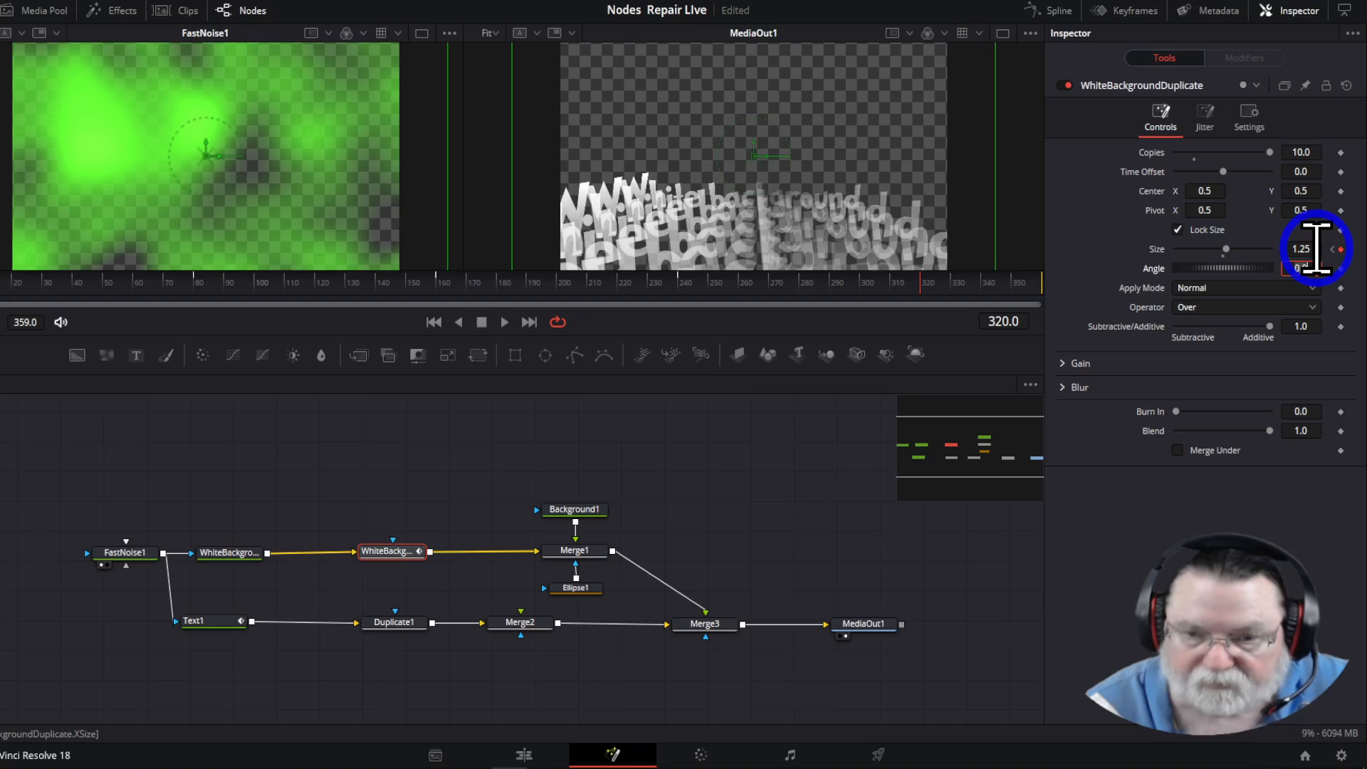
# Play the Fusion composition twice from its start on the Edit page to review the animated title sizes
pyautogui.click(521, 752)
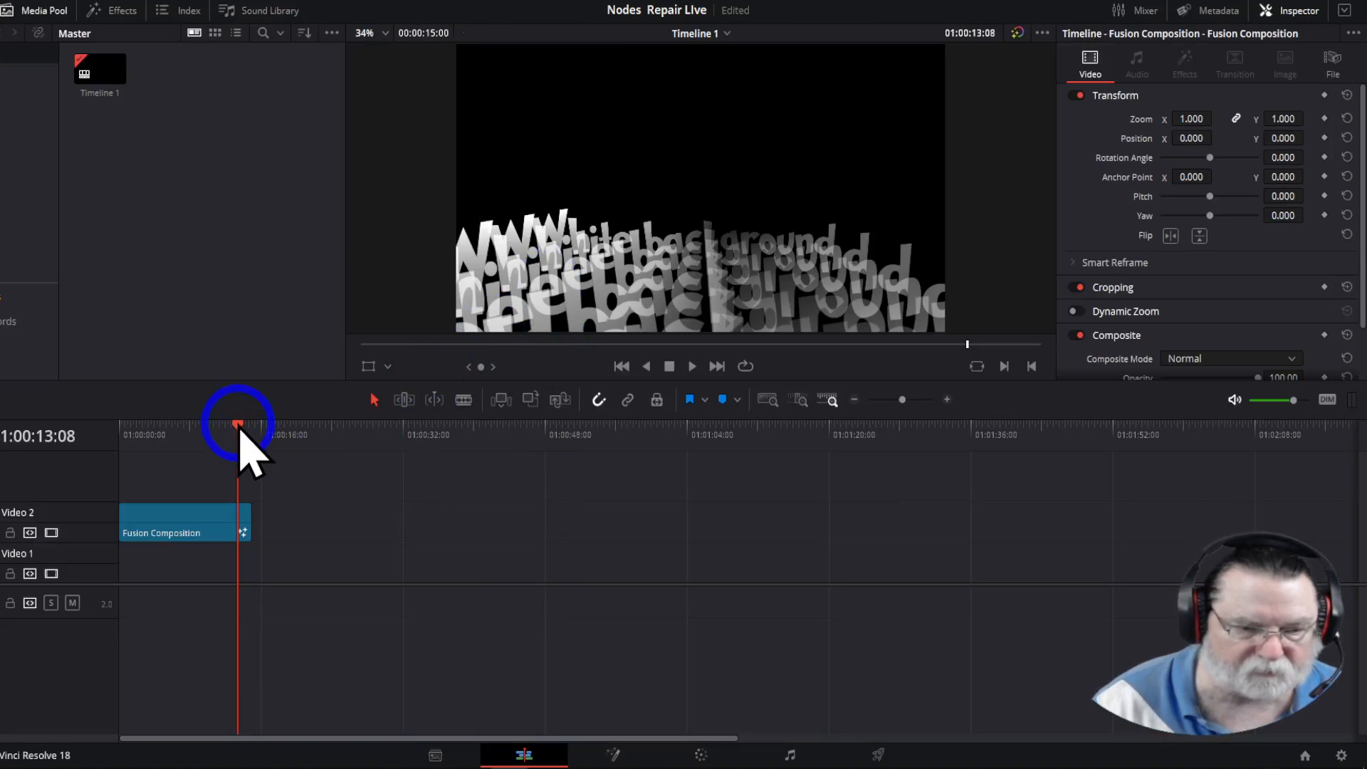
pyautogui.moveTo(240, 430); pyautogui.dragTo(118, 430)
pyautogui.press('space')
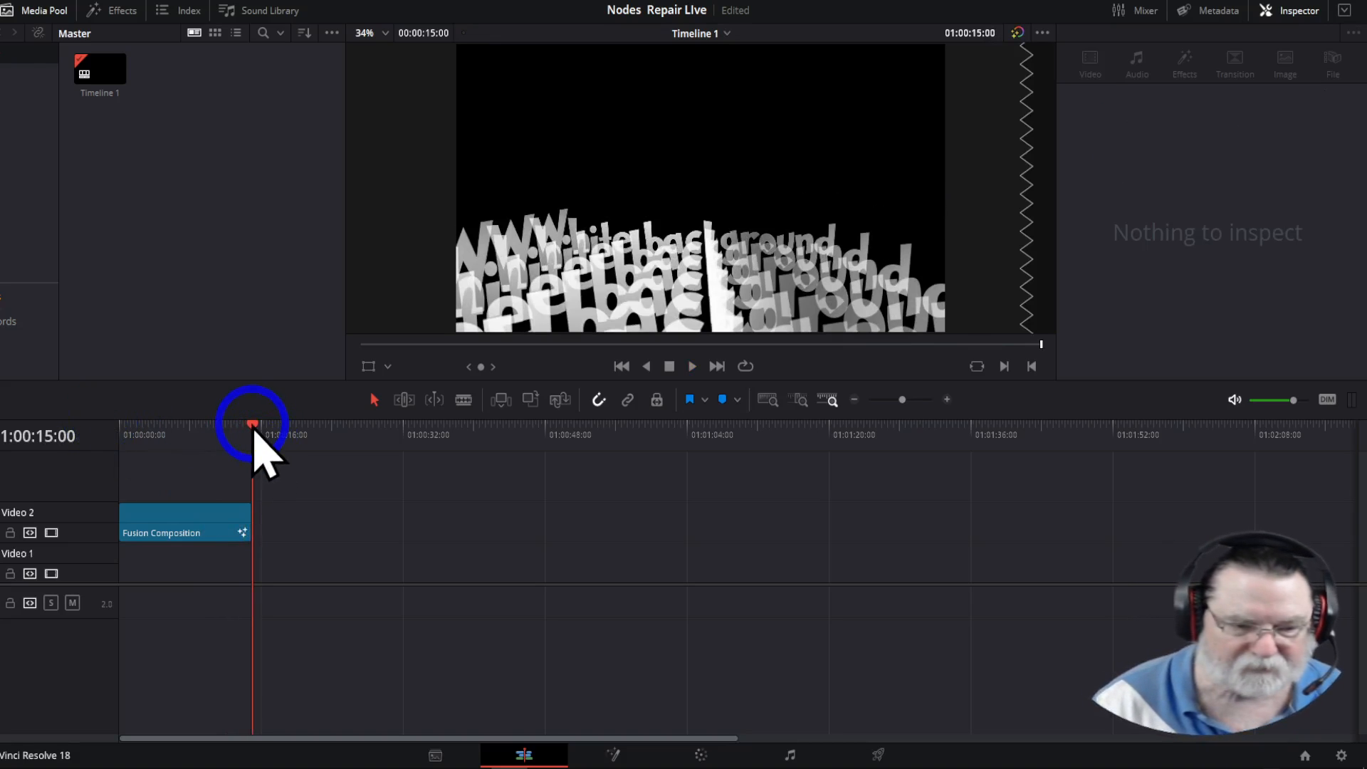
pyautogui.click(181, 431)
pyautogui.moveTo(177, 433); pyautogui.dragTo(118, 434)
pyautogui.press('space')
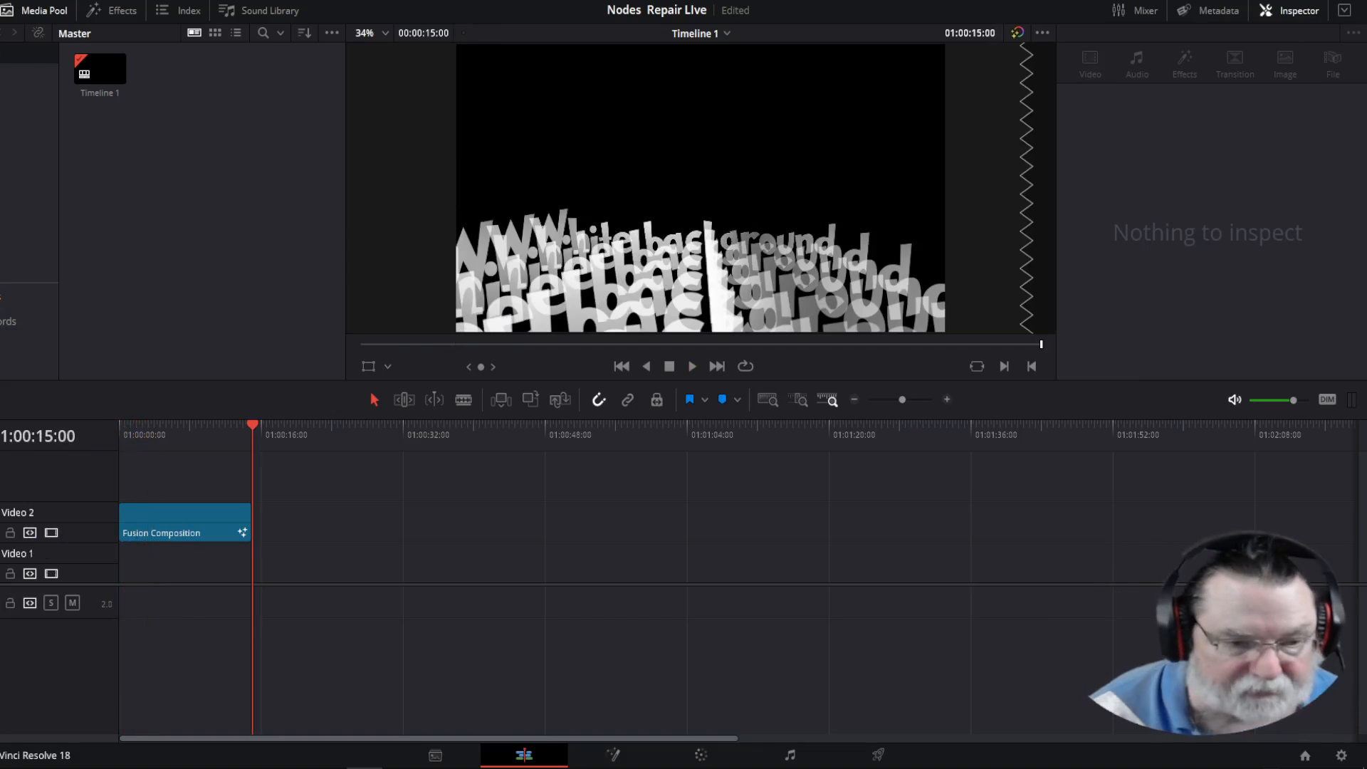
# Name the export Render test on the Deliver page and add it to the render queue
pyautogui.click(877, 755)
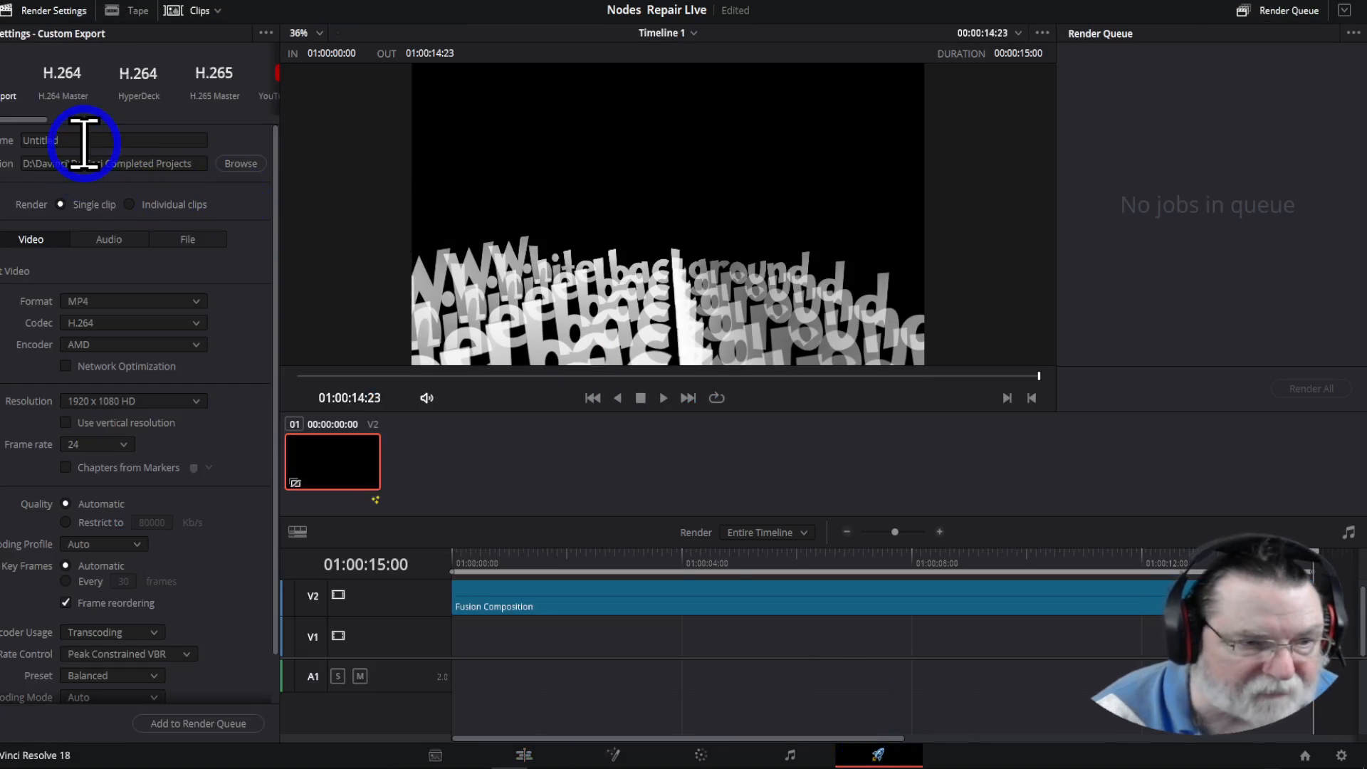
pyautogui.click(84, 140)
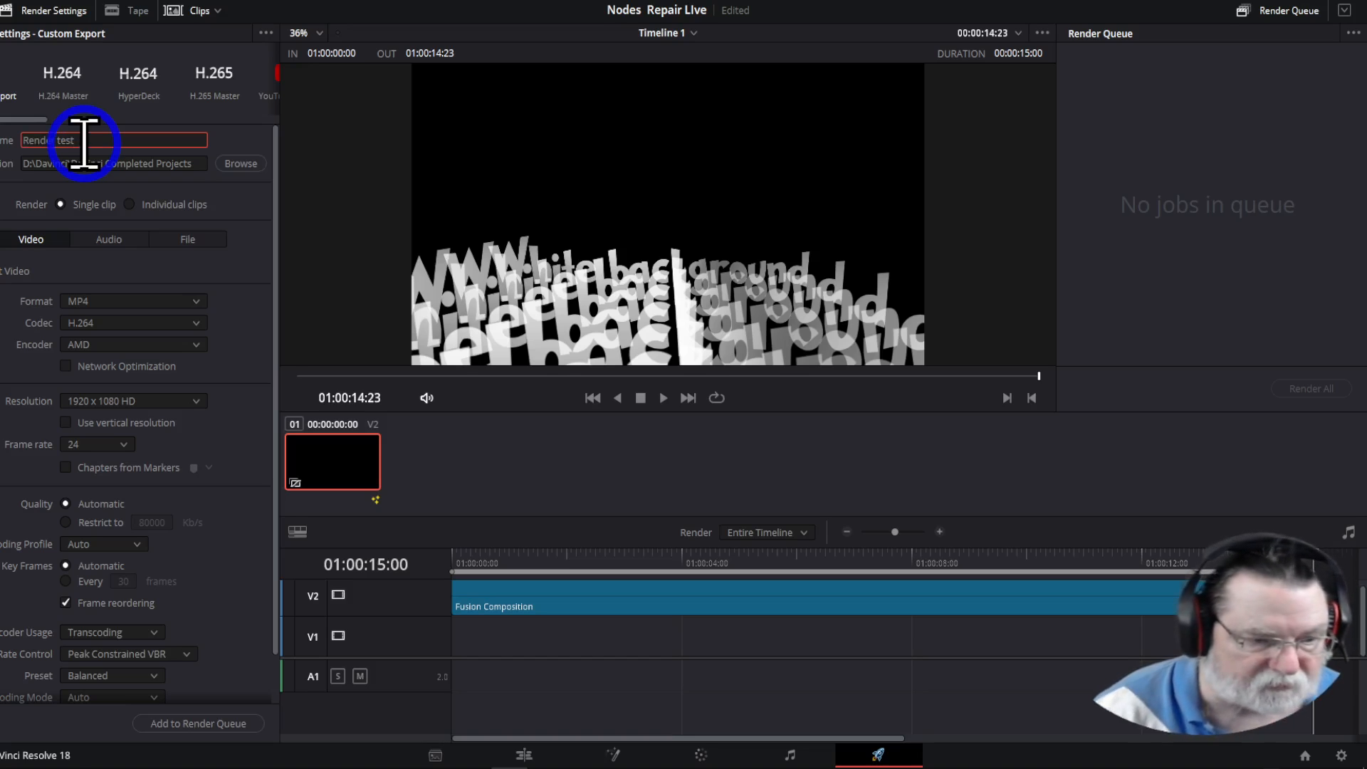
pyautogui.write('Render test')
pyautogui.click(199, 723)
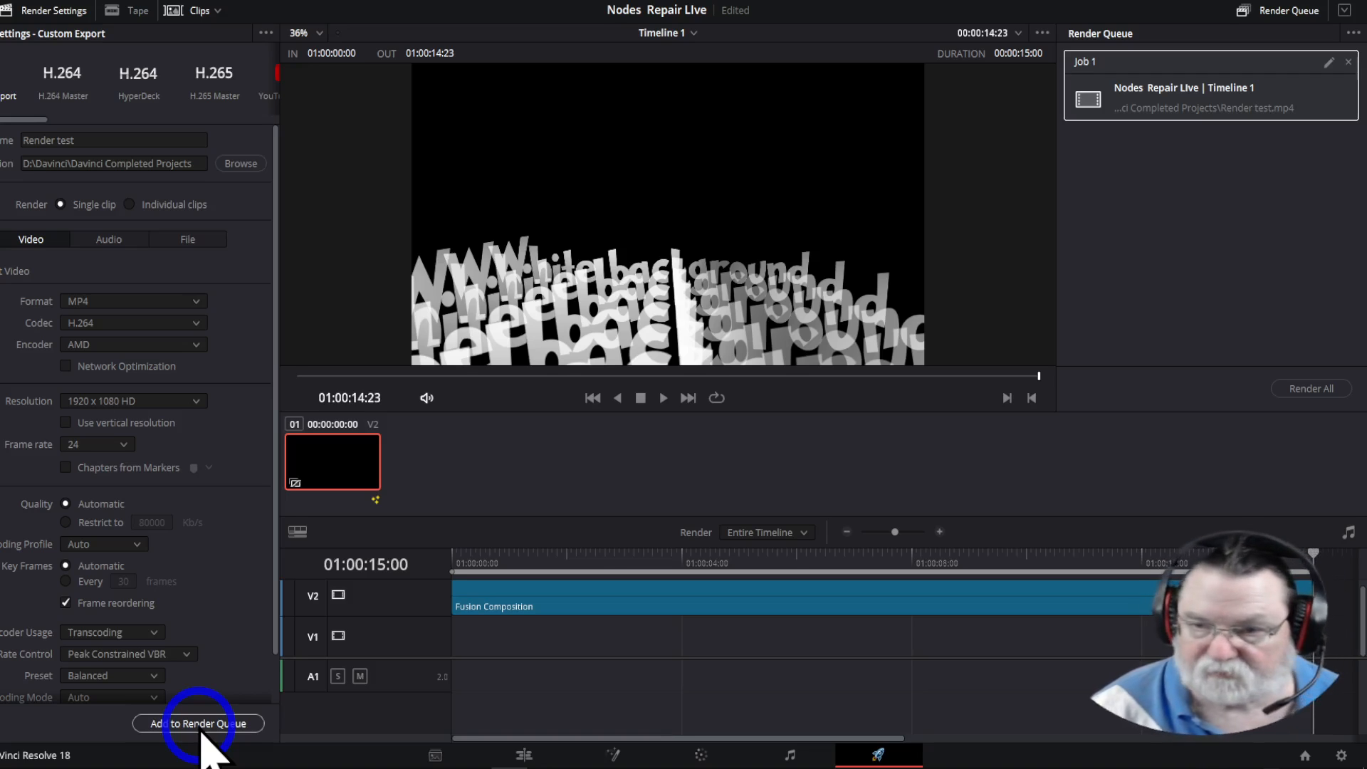
# Add the Render test export to the queue a second time and render Job 2
pyautogui.click(1154, 279)
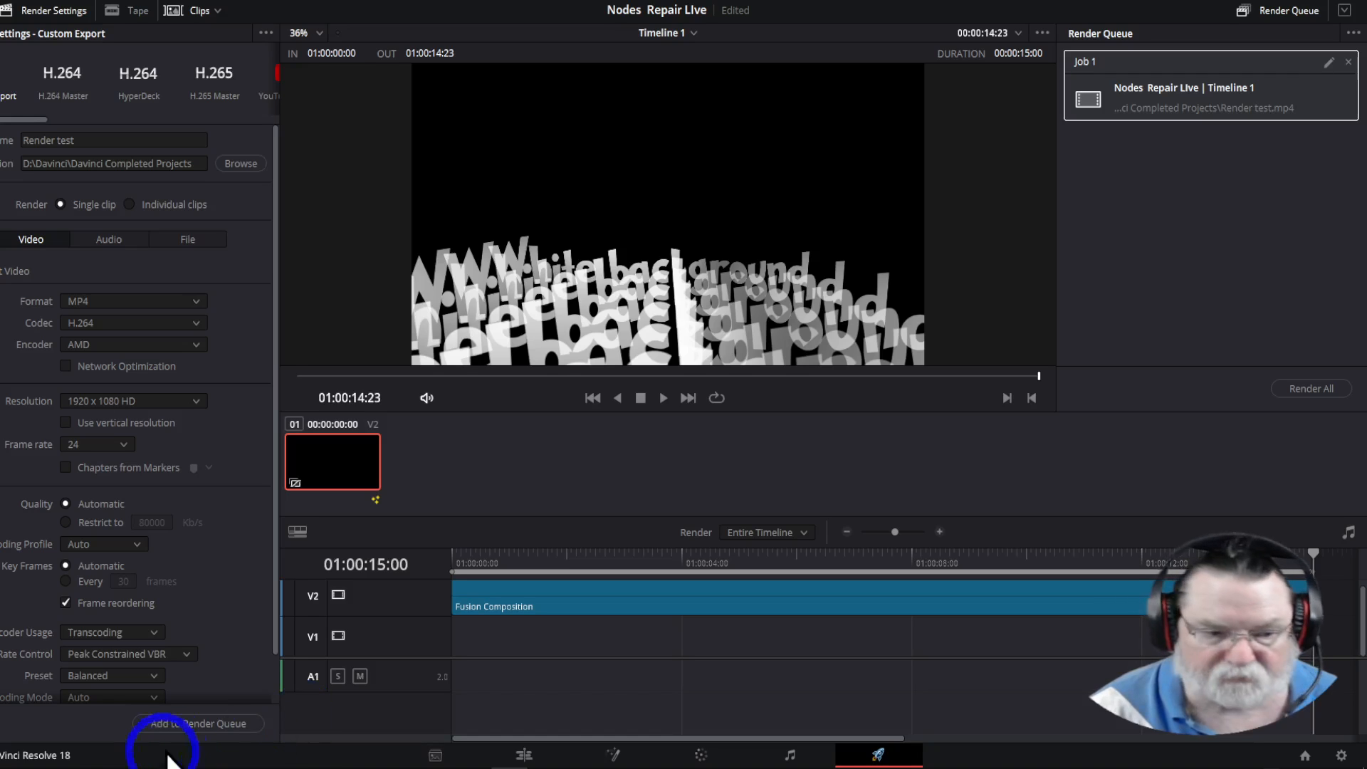
pyautogui.click(206, 723)
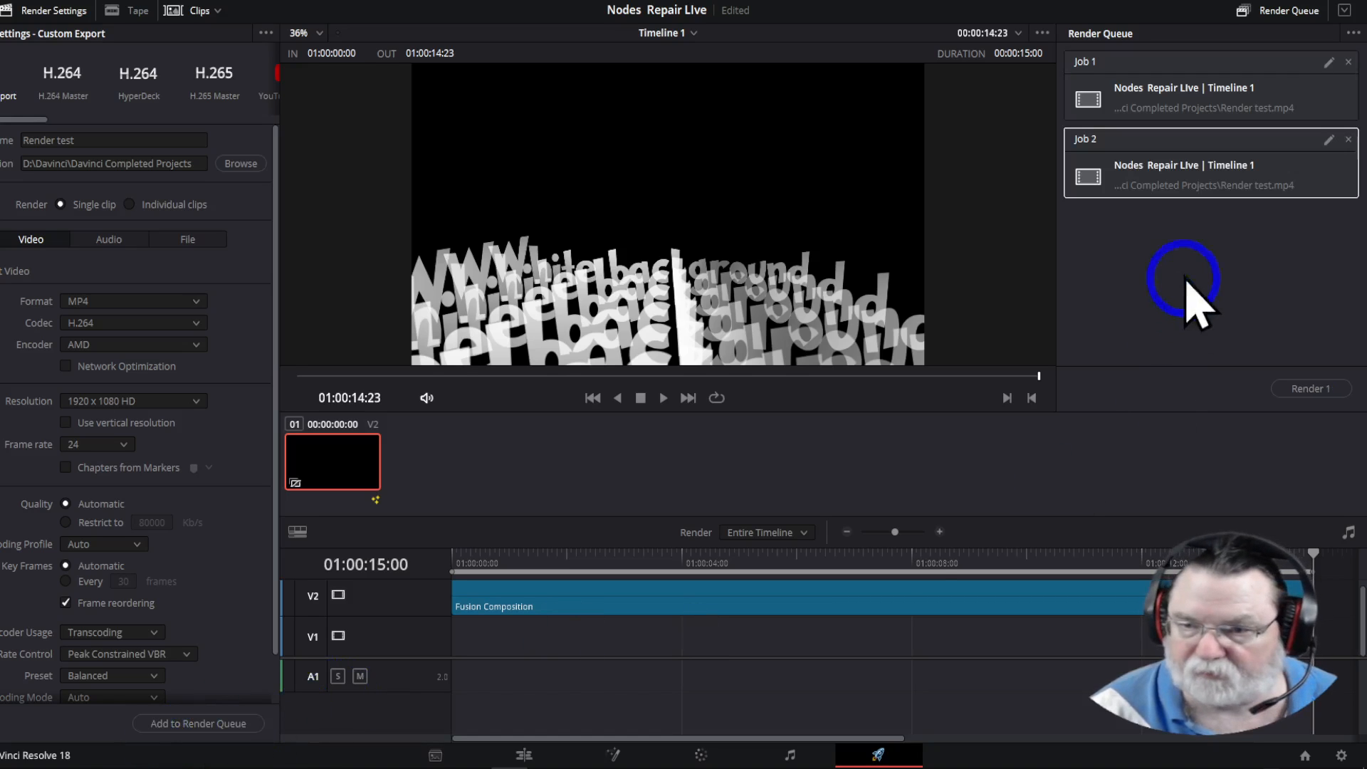
pyautogui.click(1302, 391)
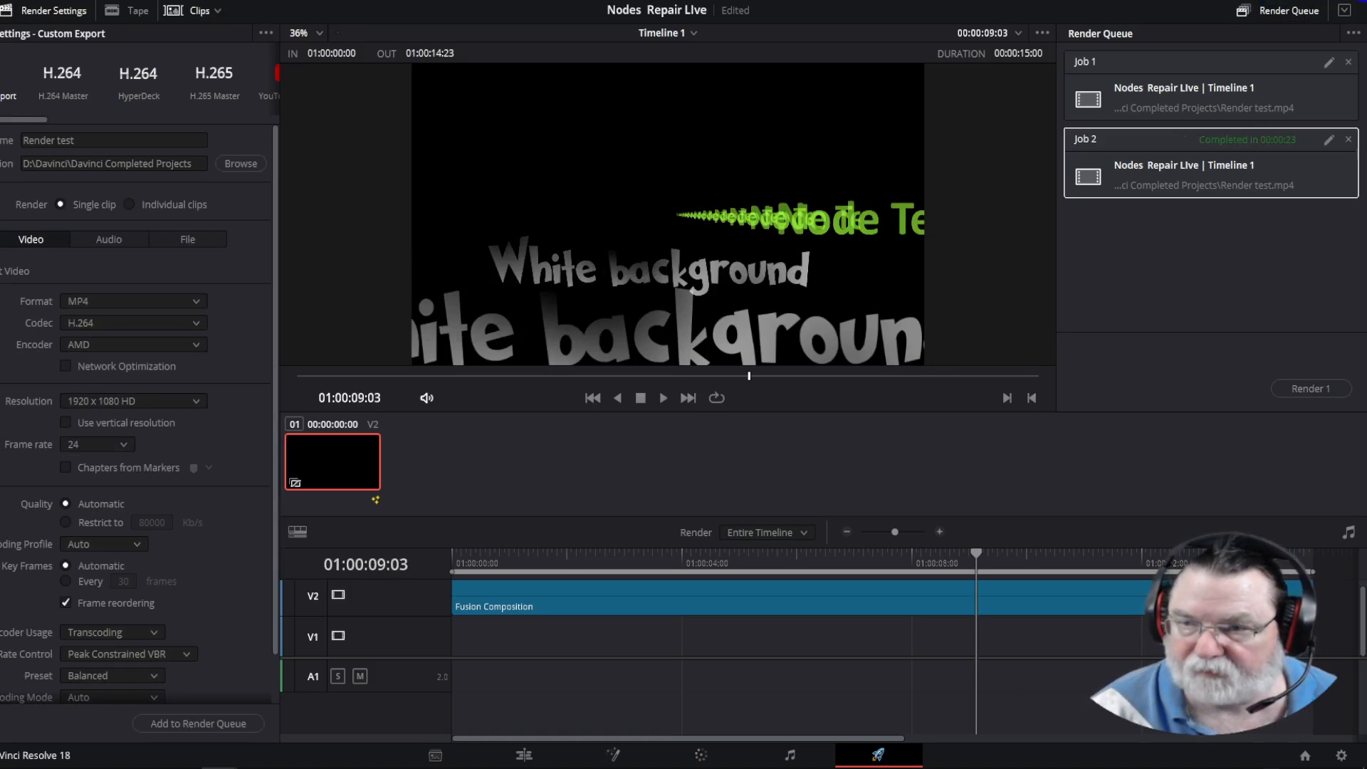
# Minimize DaVinci Resolve to reach the desktop with the Davinci Completed Projects shortcut
pyautogui.click(1290, 4)
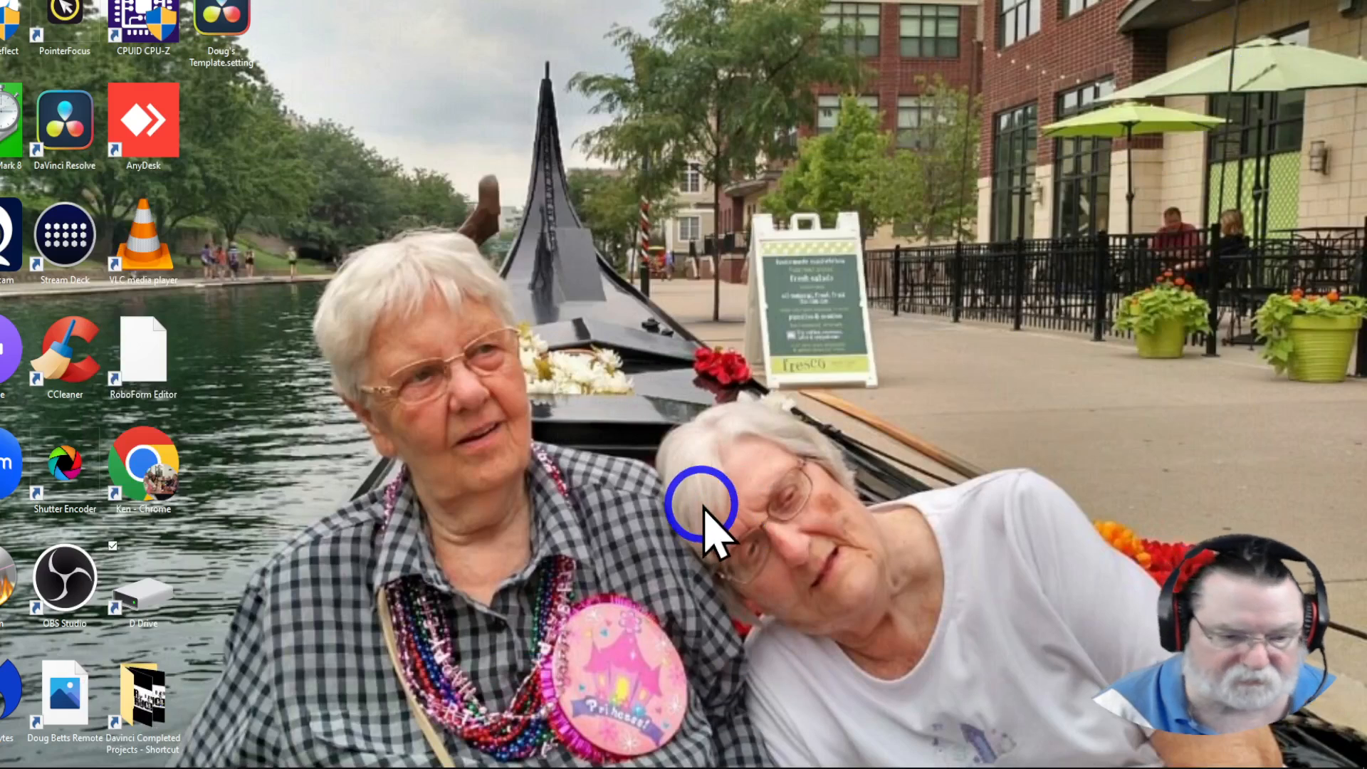
pyautogui.click(503, 764)
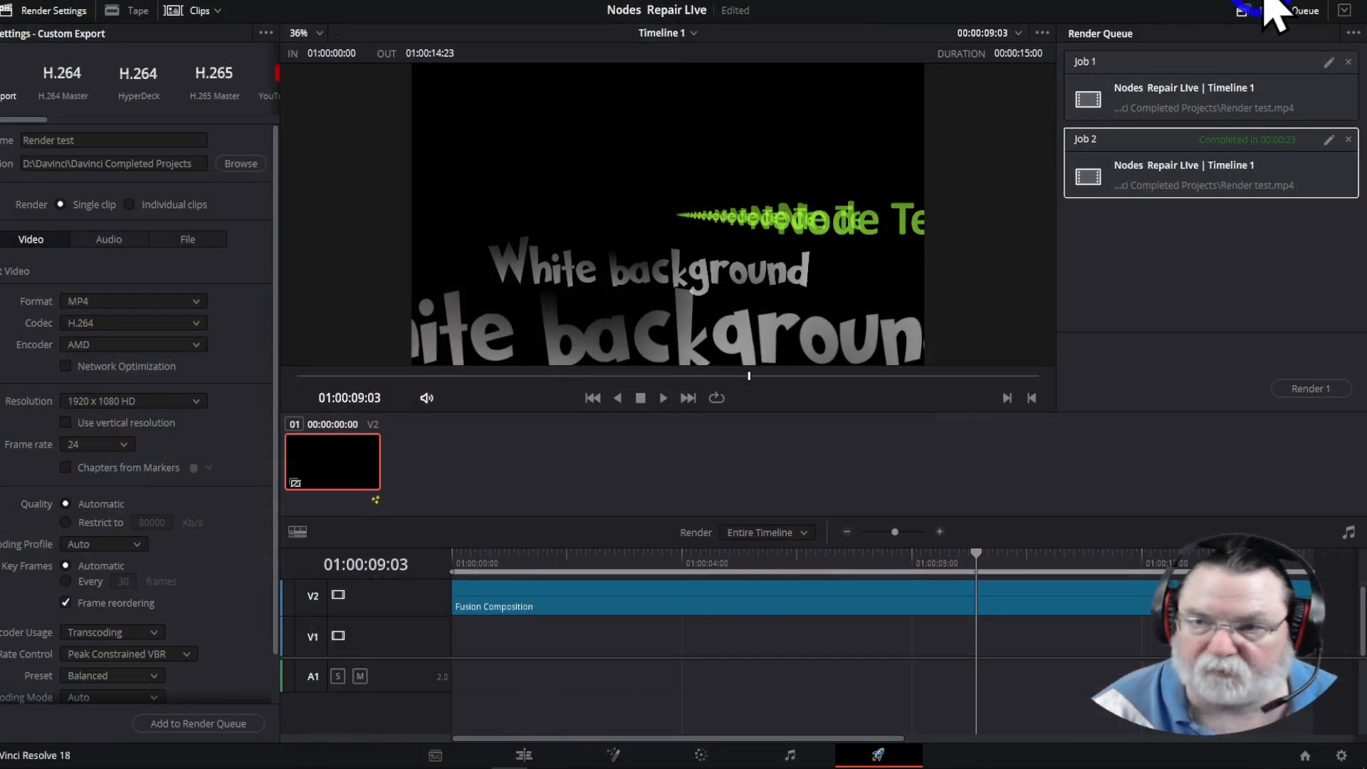
pyautogui.click(1281, 4)
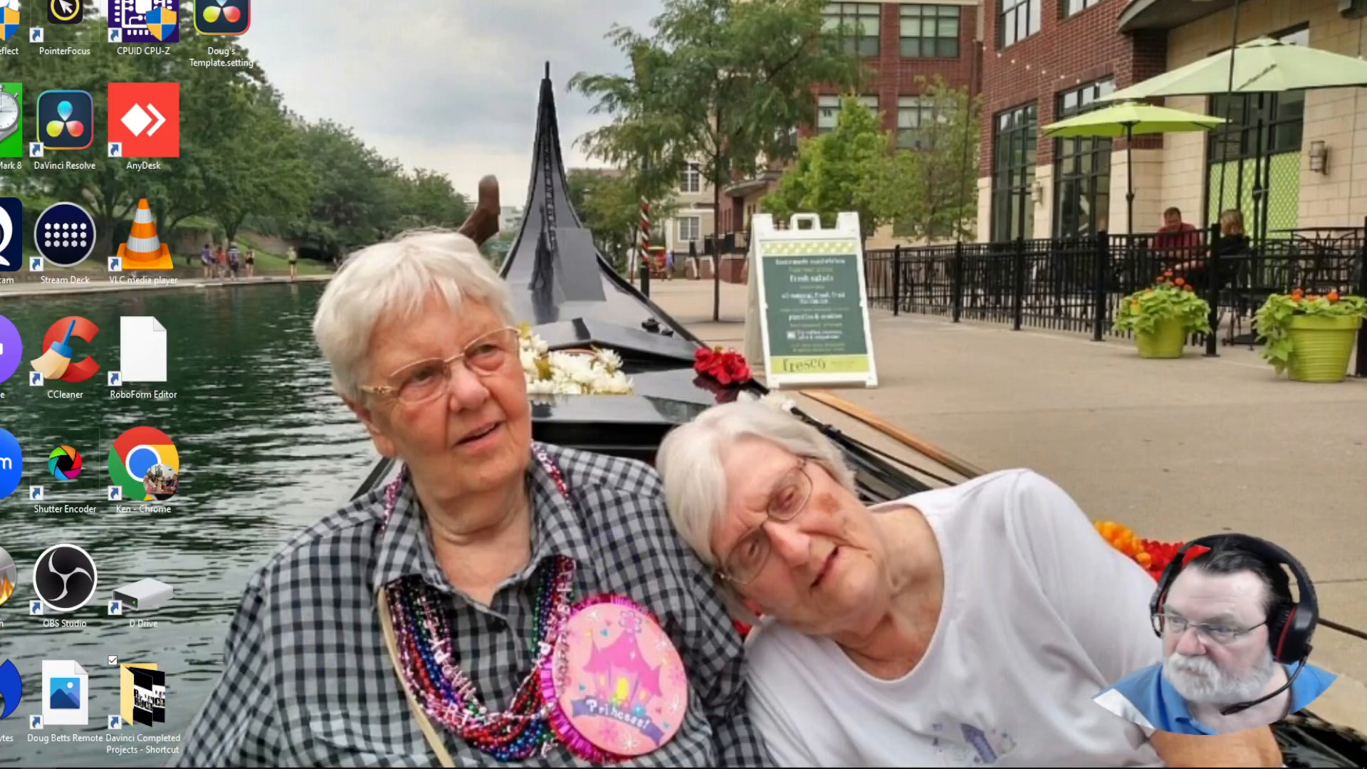
# Open the Davinci Completed Projects folder in a maximized window and locate the Render test.mp4 file
pyautogui.moveTo(1366, 28); pyautogui.dragTo(684, 30)
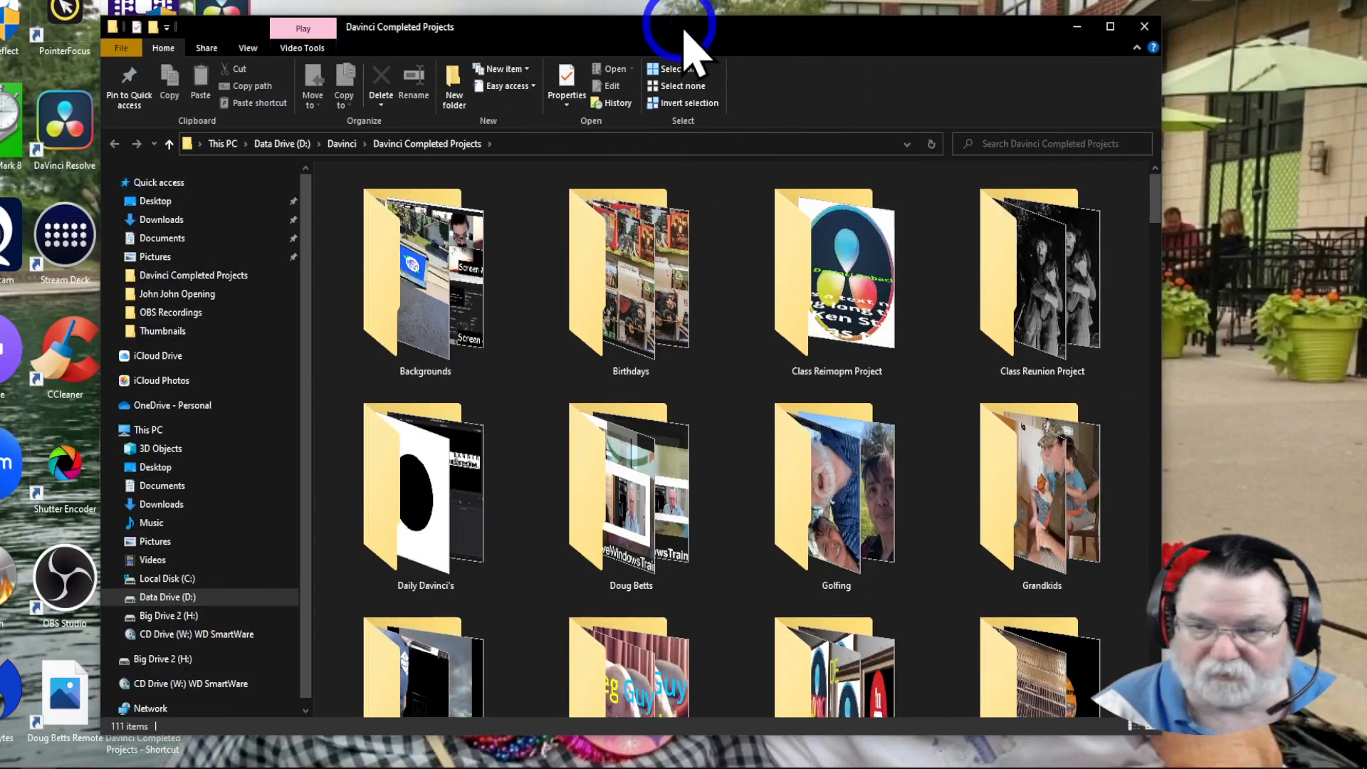
pyautogui.click(1110, 26)
pyautogui.scroll(-10, 954, 289)
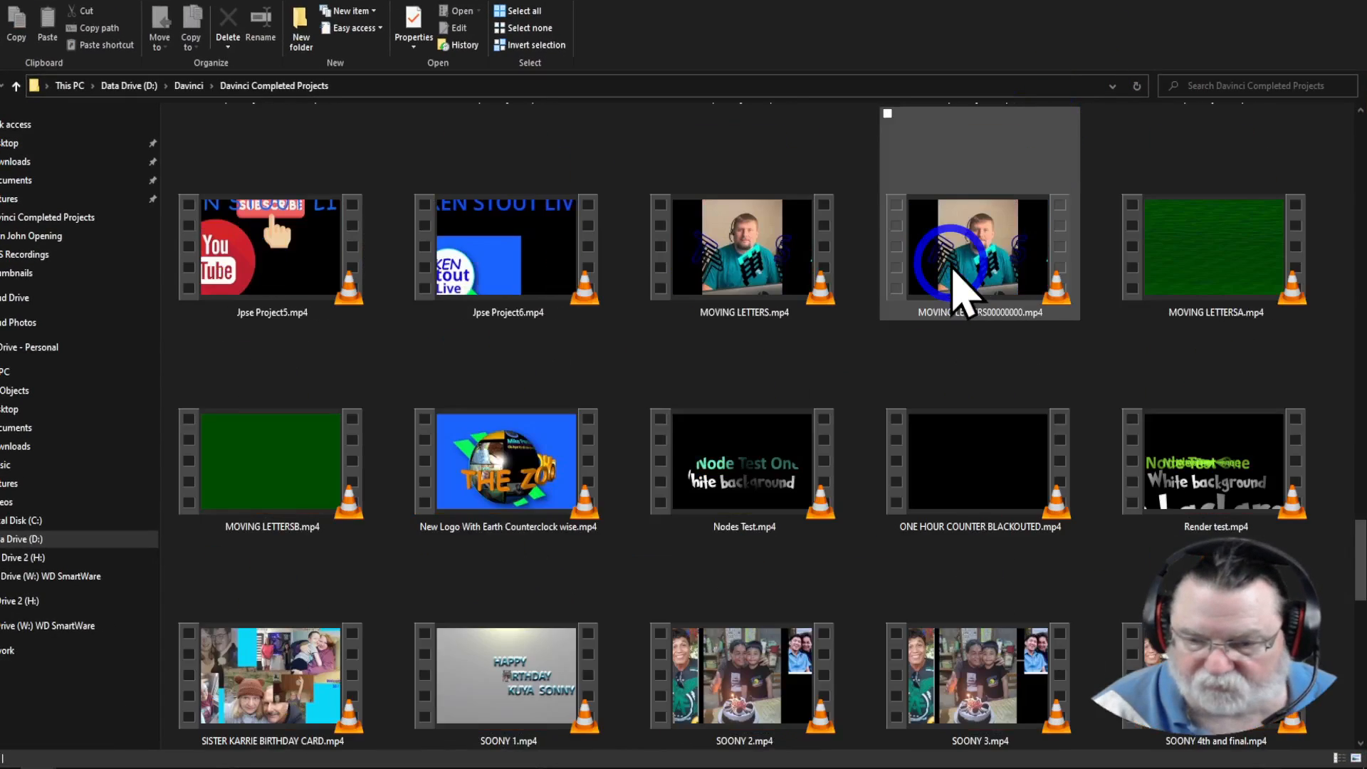
pyautogui.scroll(-10, 956, 282)
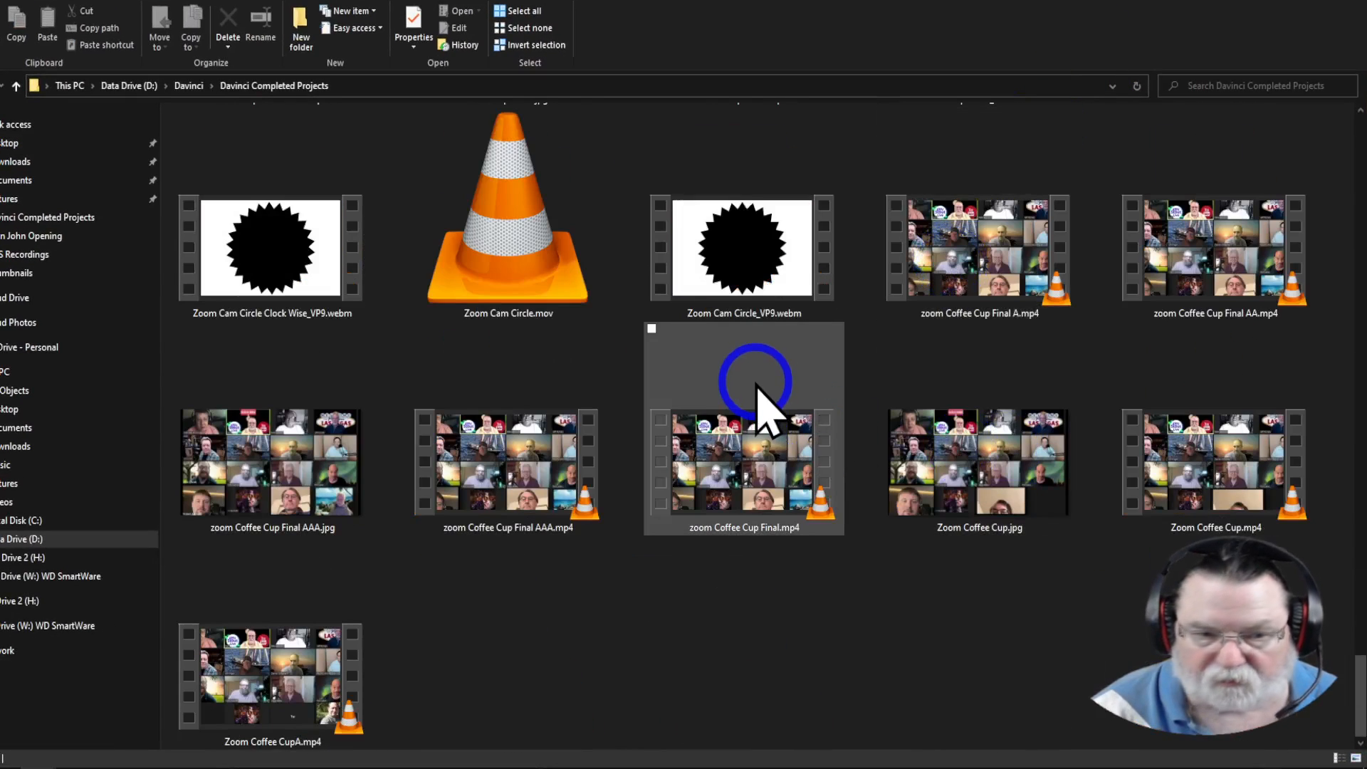
pyautogui.scroll(3, 759, 398)
pyautogui.scroll(5, 756, 385)
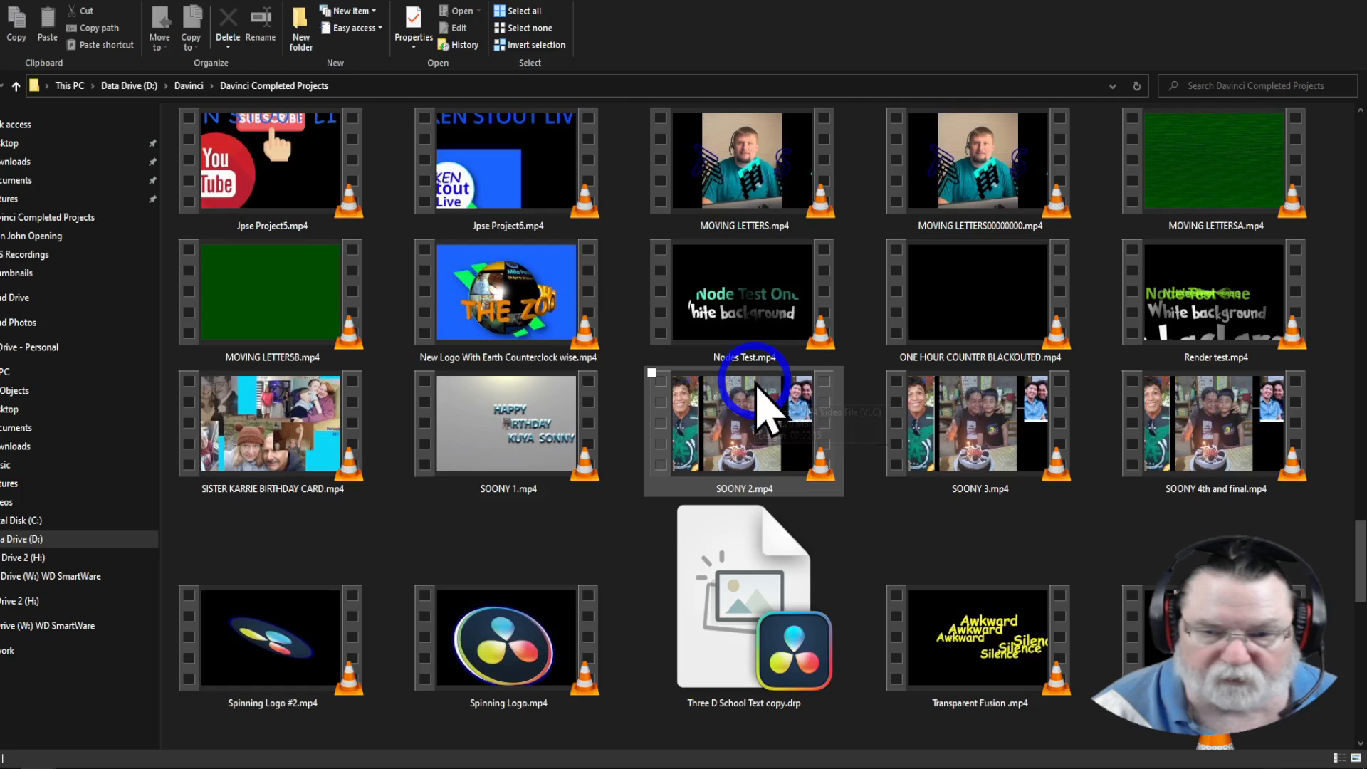
# Play Render test.mp4 in the video player and scrub through it to review the rendered titles
pyautogui.doubleClick(1251, 326)
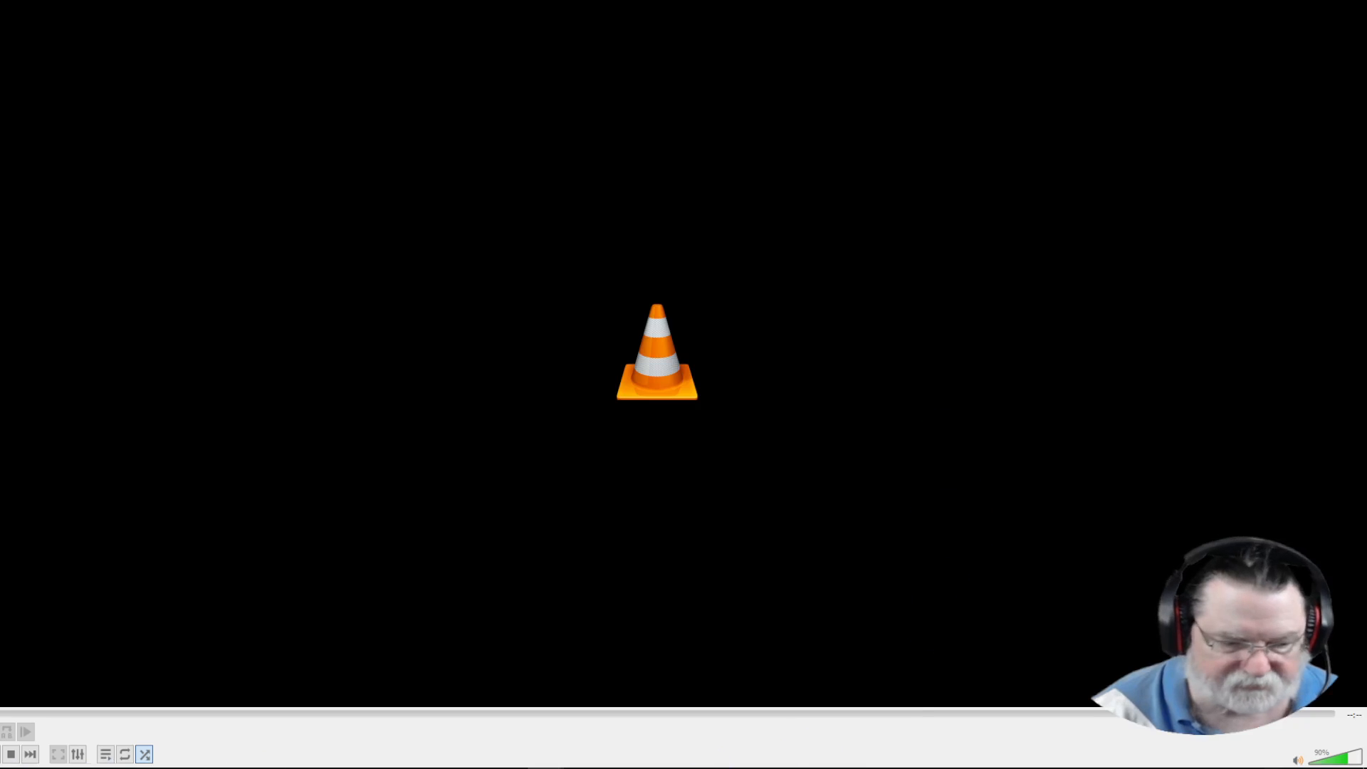
pyautogui.press('space')
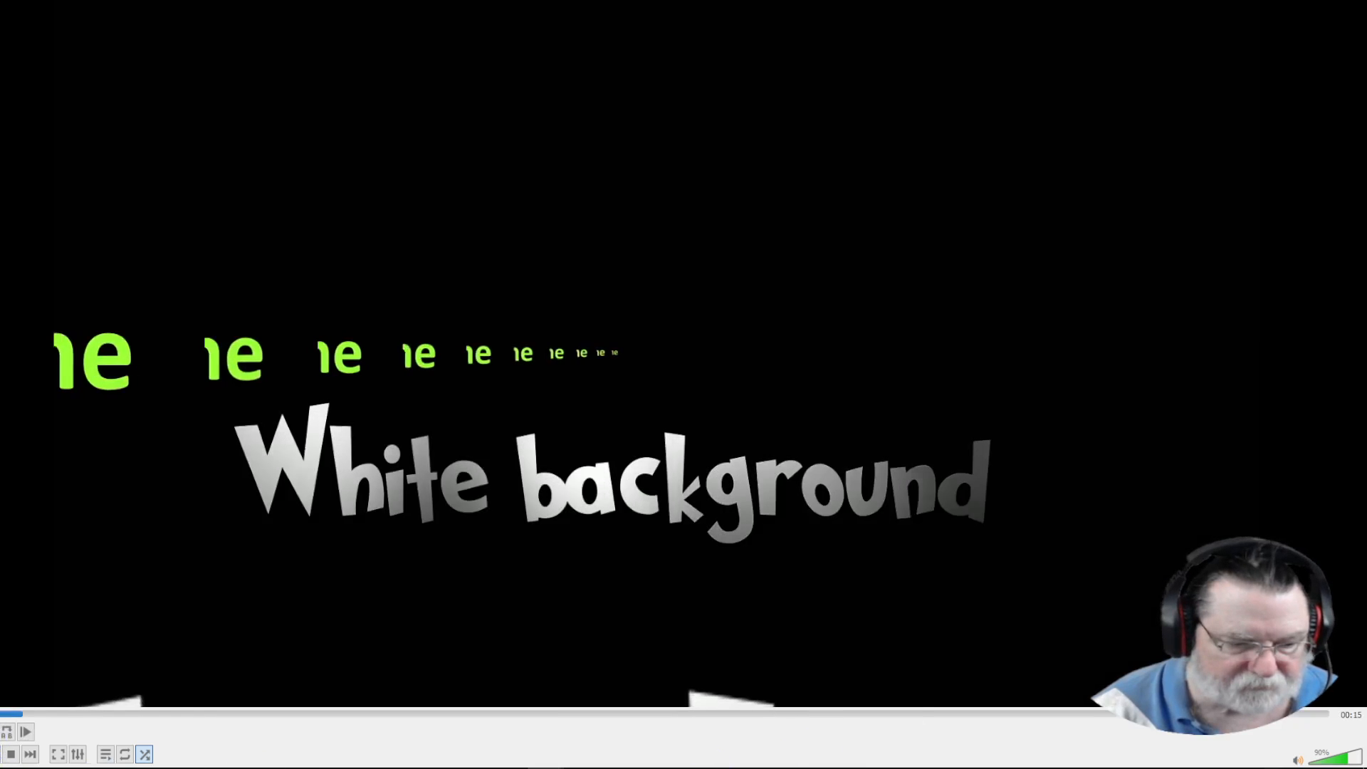
pyautogui.click(10, 717)
pyautogui.moveTo(44, 716); pyautogui.dragTo(1132, 740)
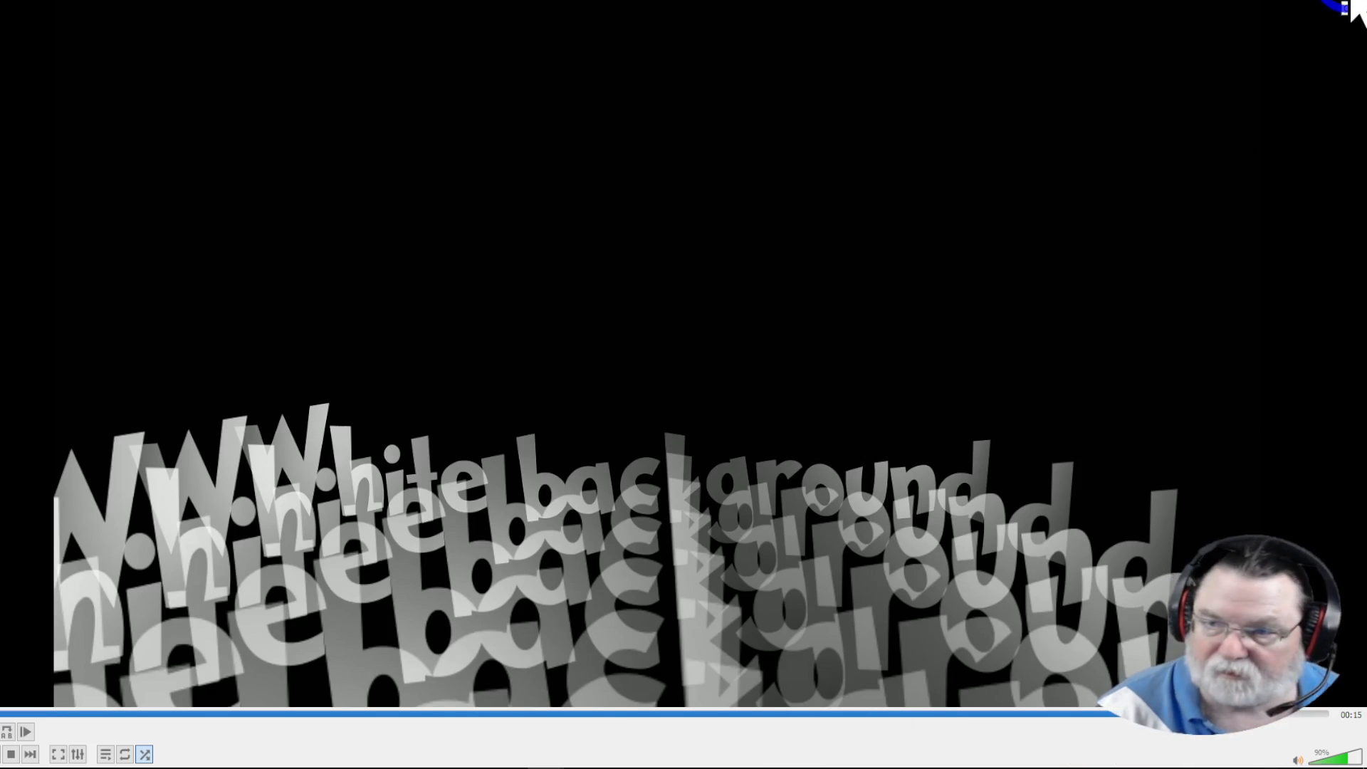
# Close the video player and folder window, and return to the Fusion page of the Nodes Repair LIve project in DaVinci Resolve
pyautogui.click(1351, 3)
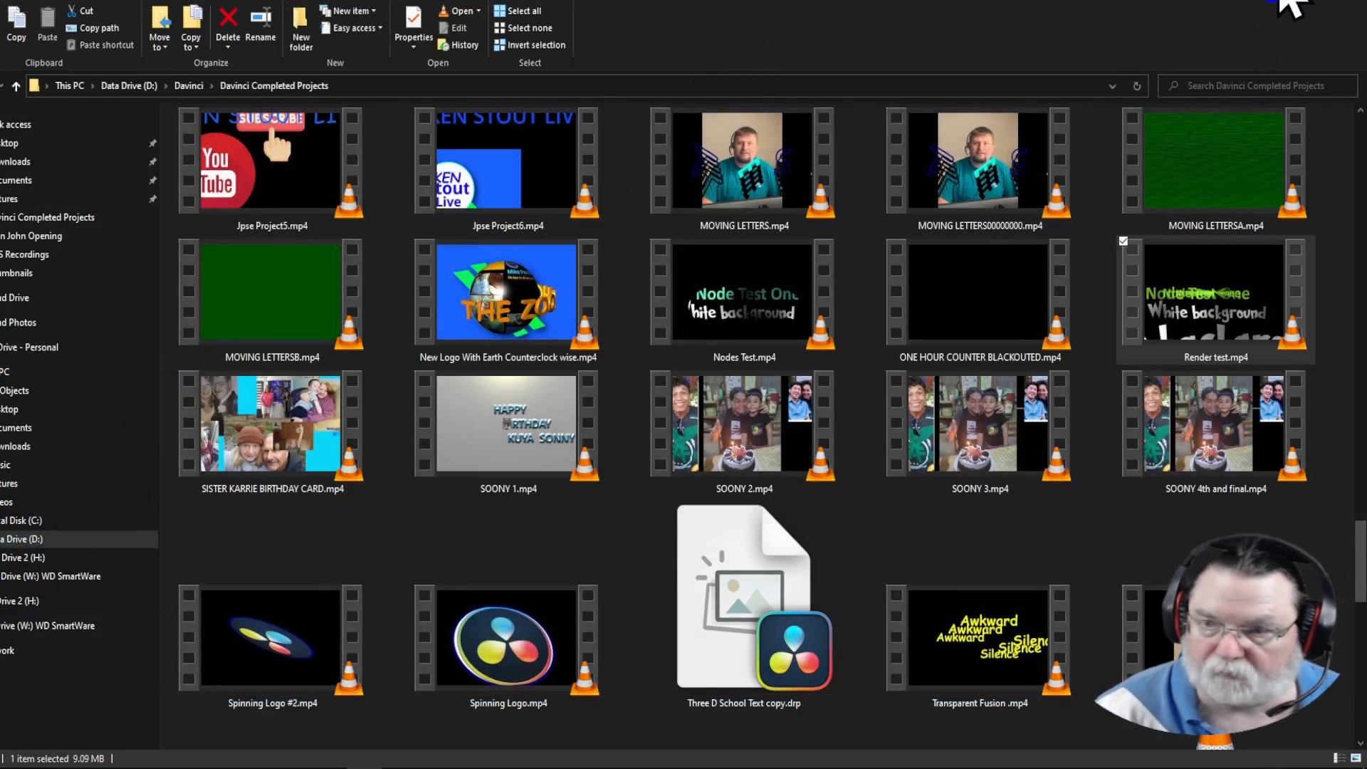
pyautogui.click(1352, 6)
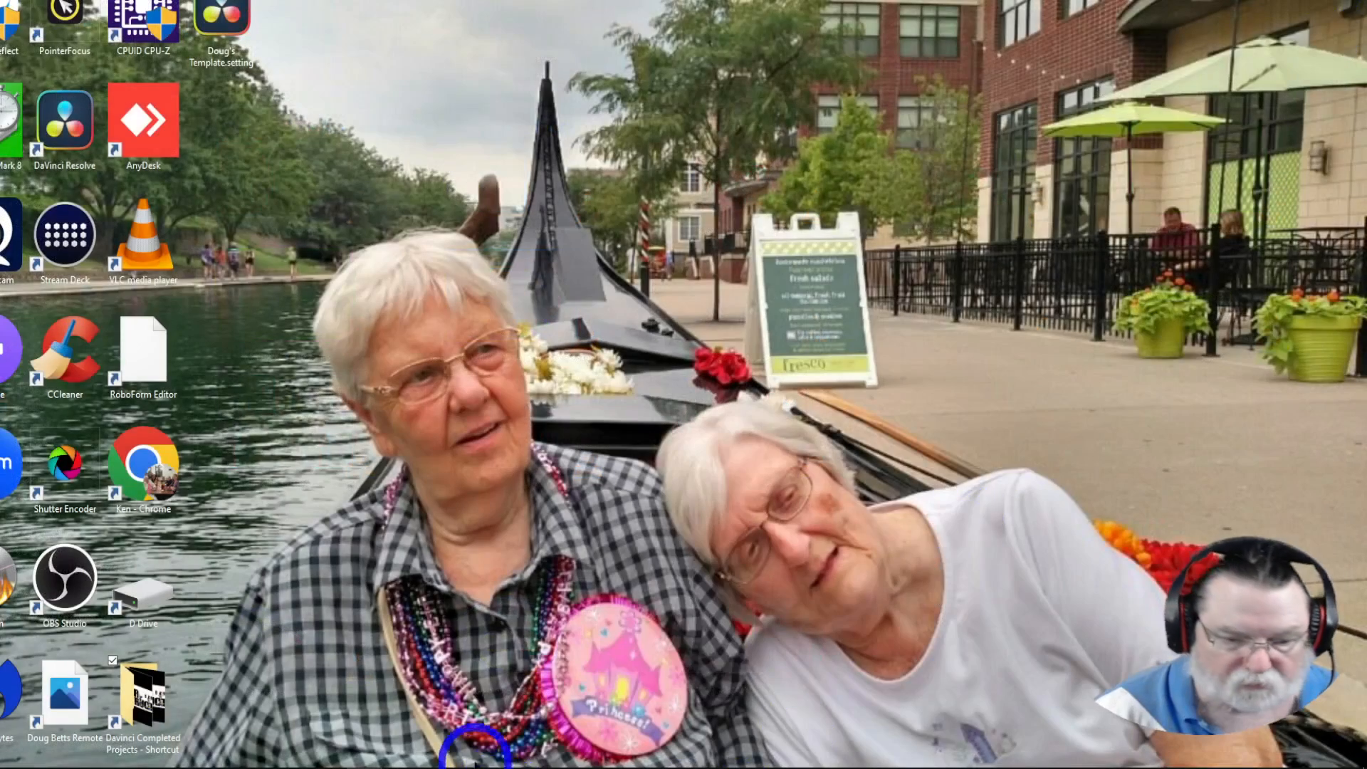
pyautogui.click(509, 766)
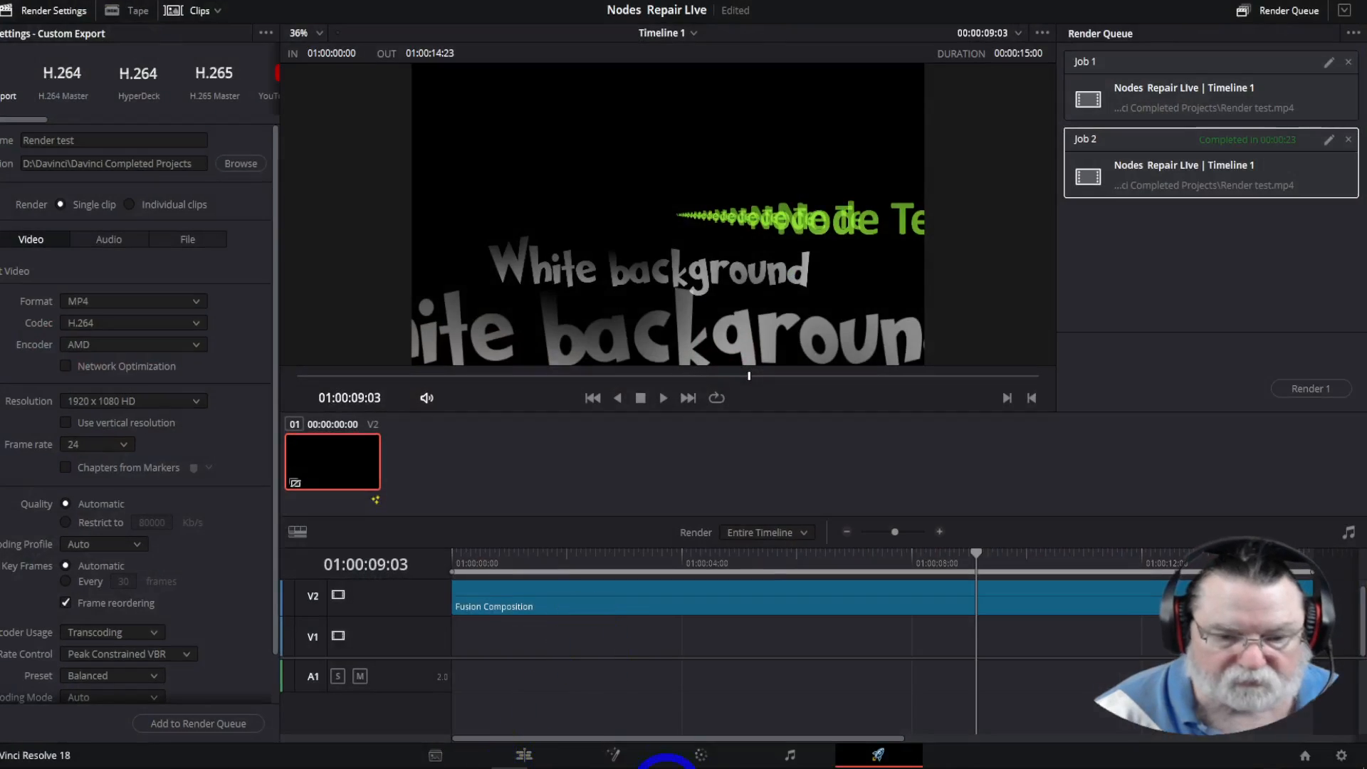
pyautogui.click(524, 754)
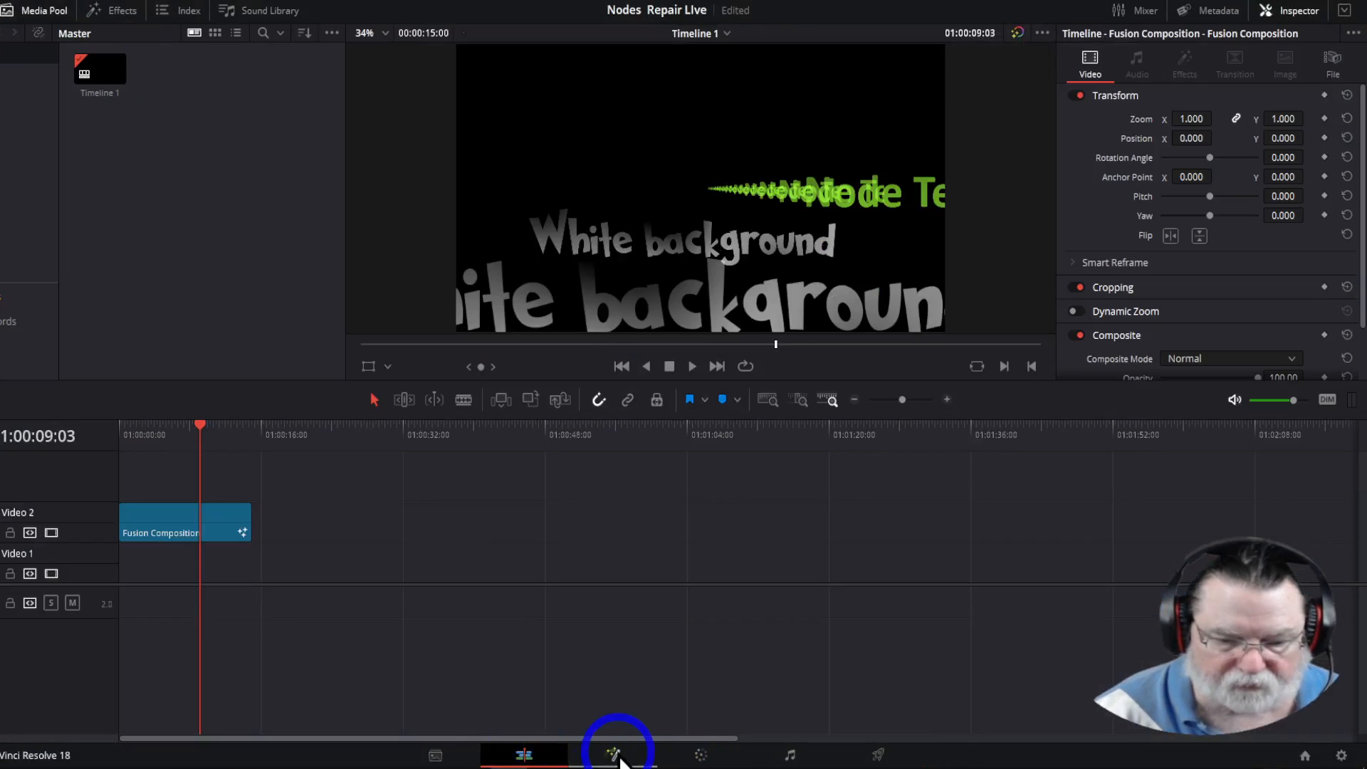
pyautogui.click(613, 755)
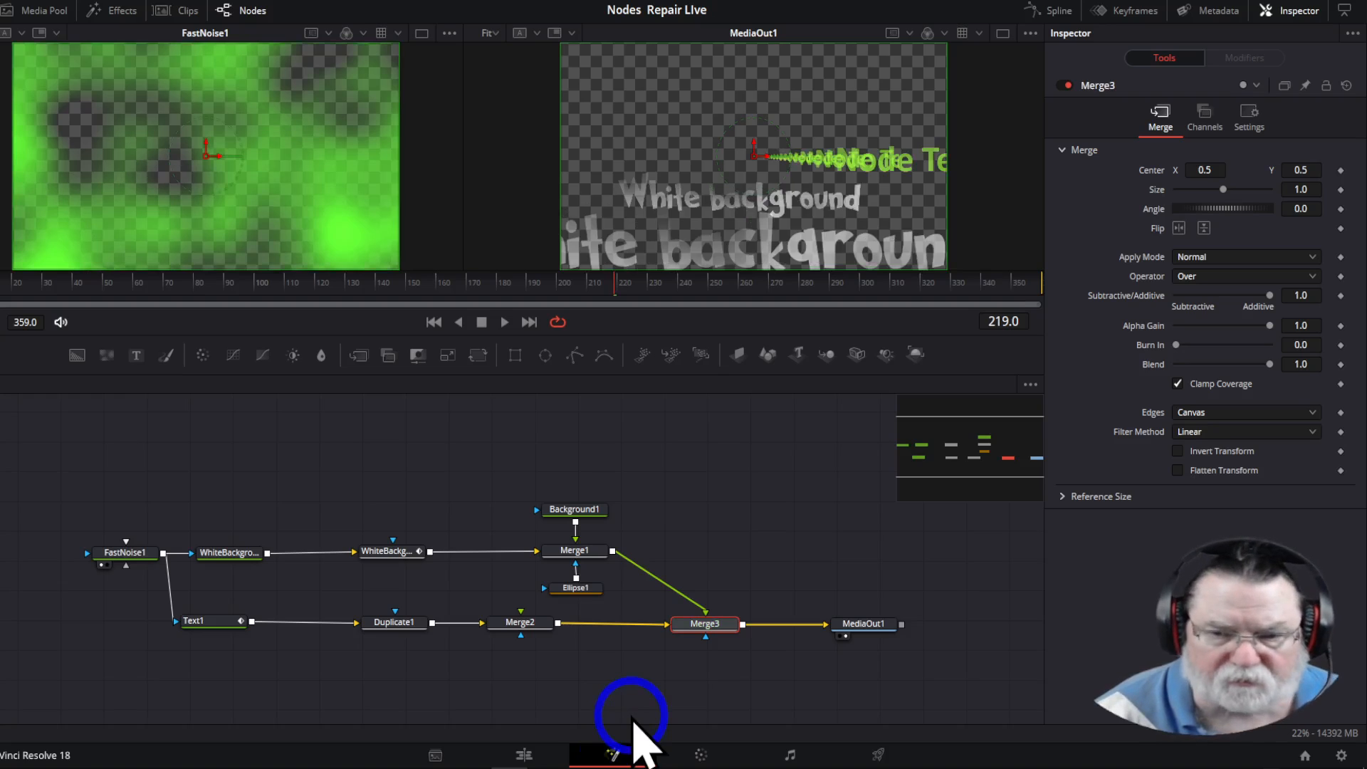
# Go to the first frame and connect the WhiteBackgroundDuplicate output to the effect mask of Background1
pyautogui.click(433, 323)
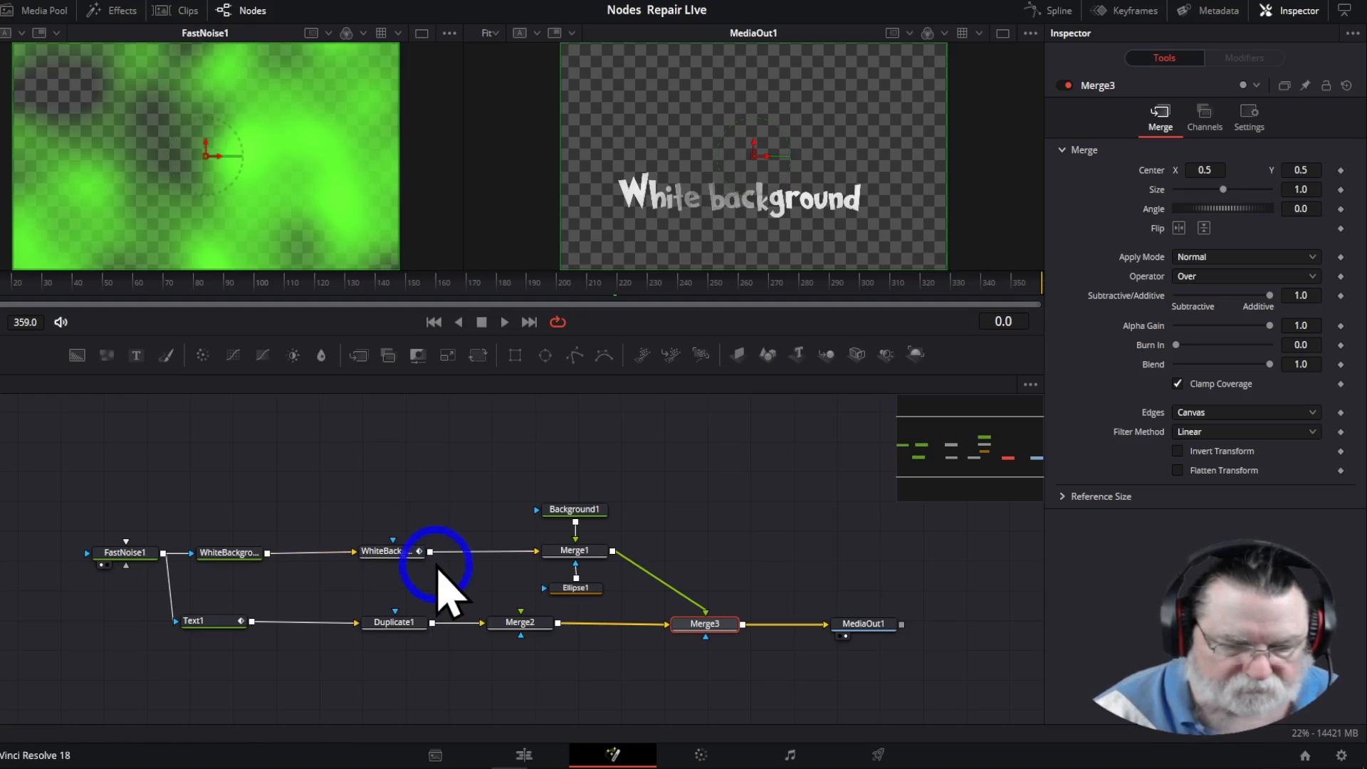
pyautogui.moveTo(430, 553); pyautogui.dragTo(542, 519)
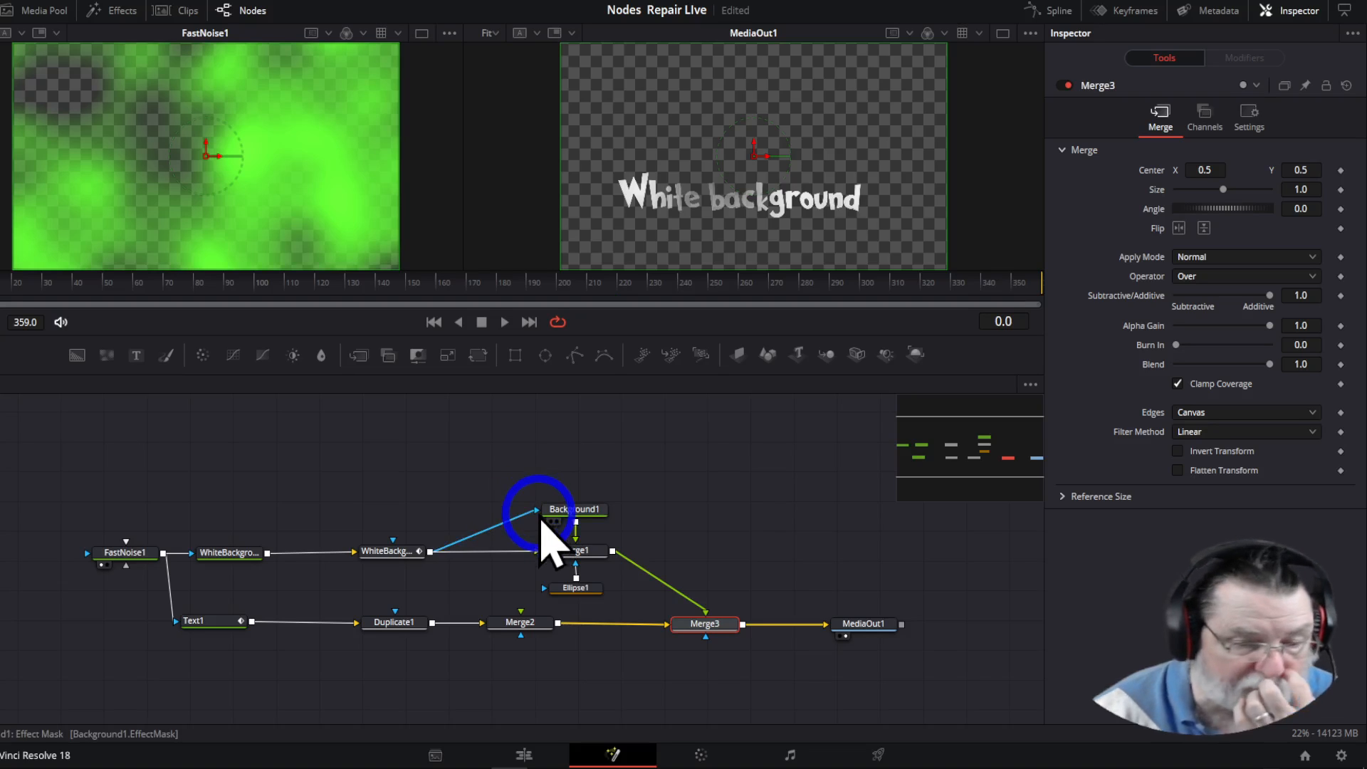
pyautogui.moveTo(541, 522); pyautogui.dragTo(540, 519)
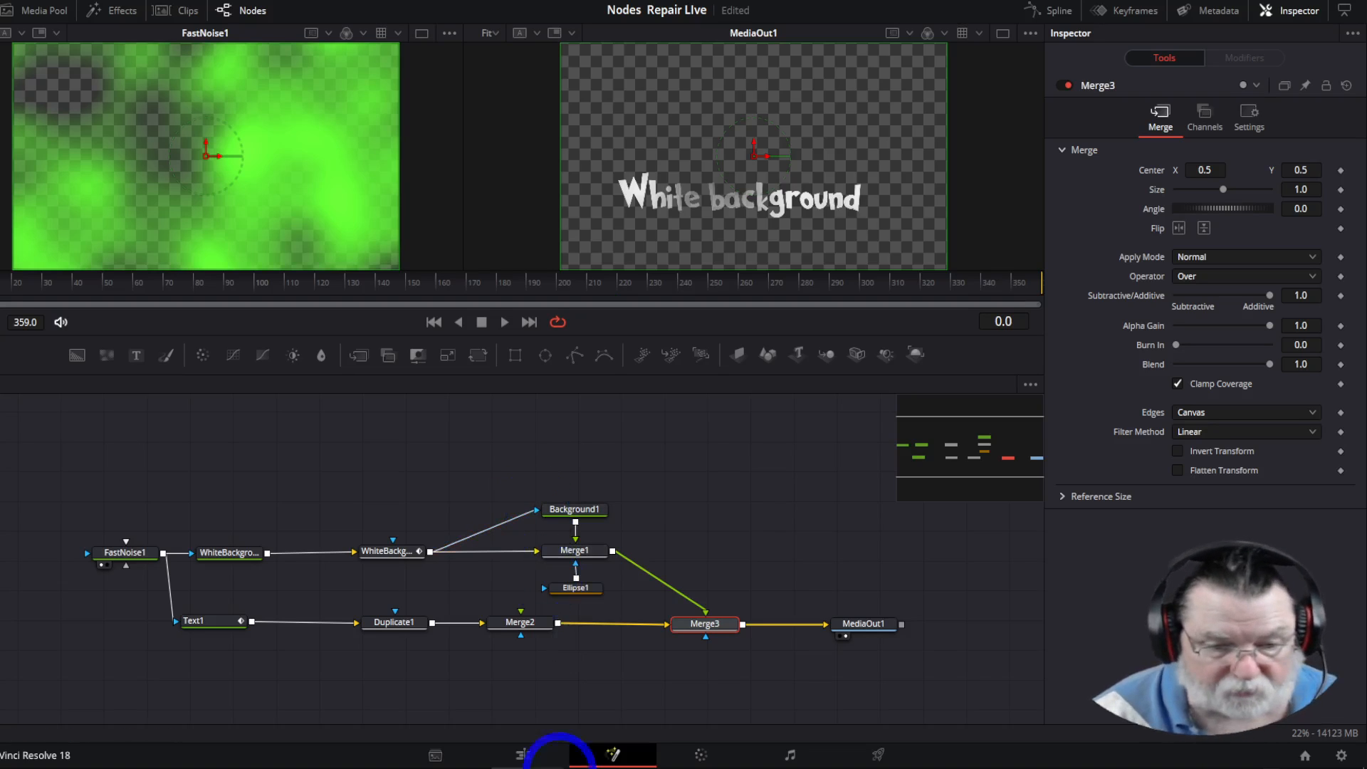
# Play the Fusion composition on the Edit page to check the effect of the Background1 mask connection
pyautogui.click(524, 755)
pyautogui.press('space')
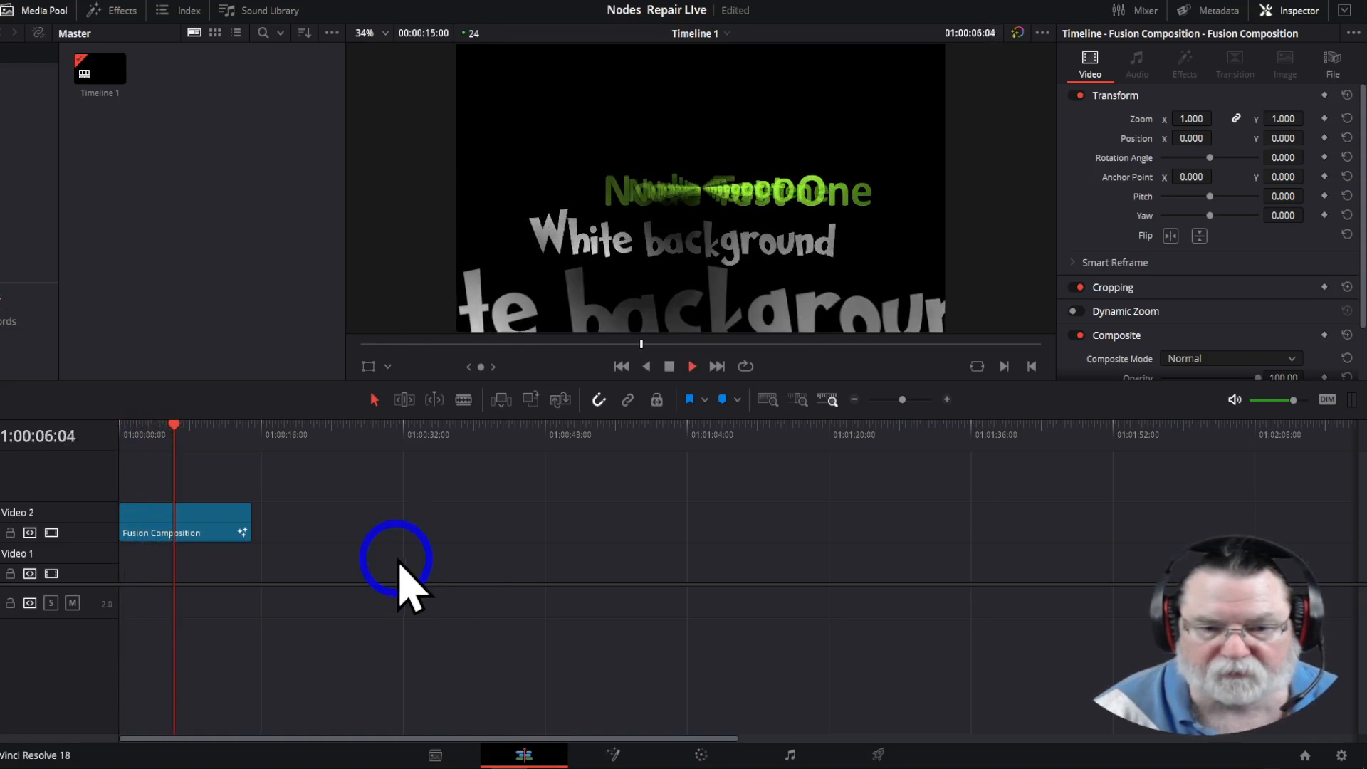
pyautogui.press('space')
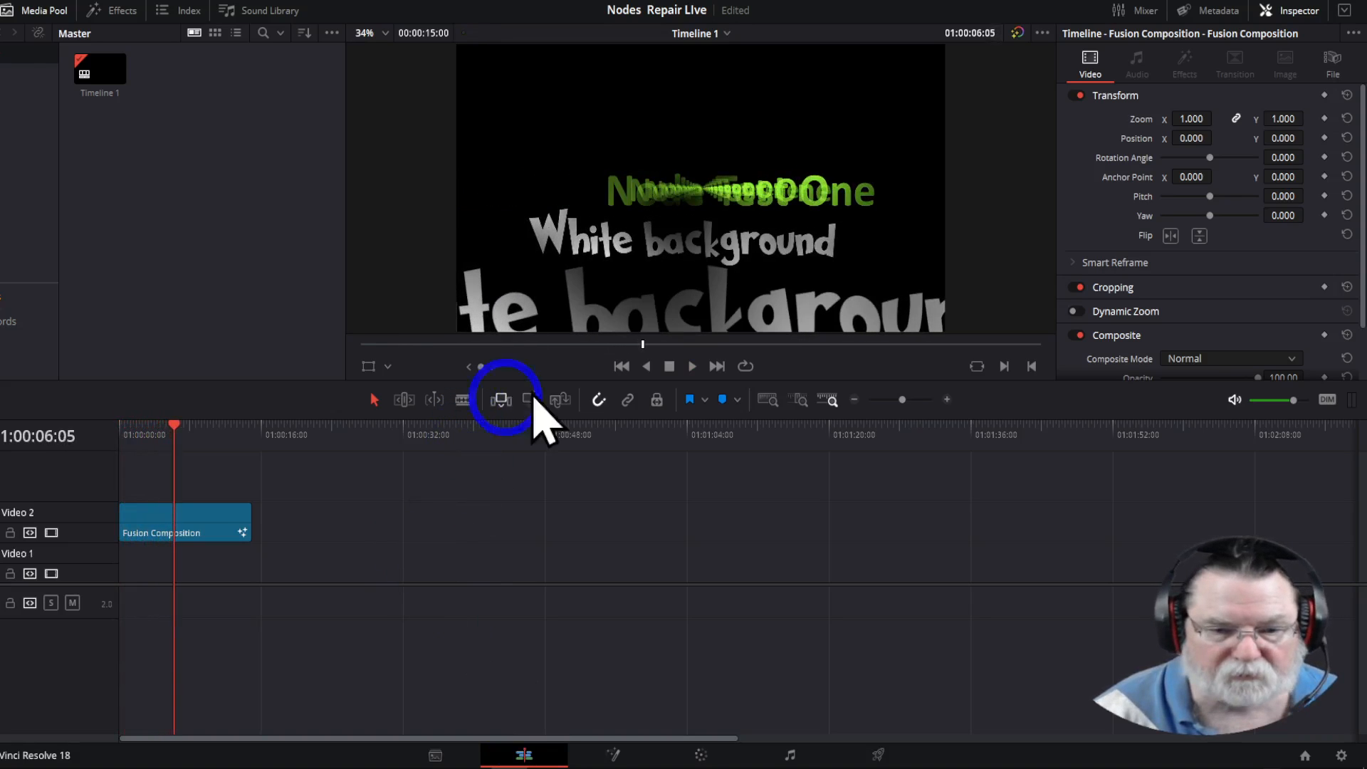
# Disconnect WhiteBackgroundDuplicate from Background1 on the Fusion page and try connecting its output to Ellipse1
pyautogui.click(612, 754)
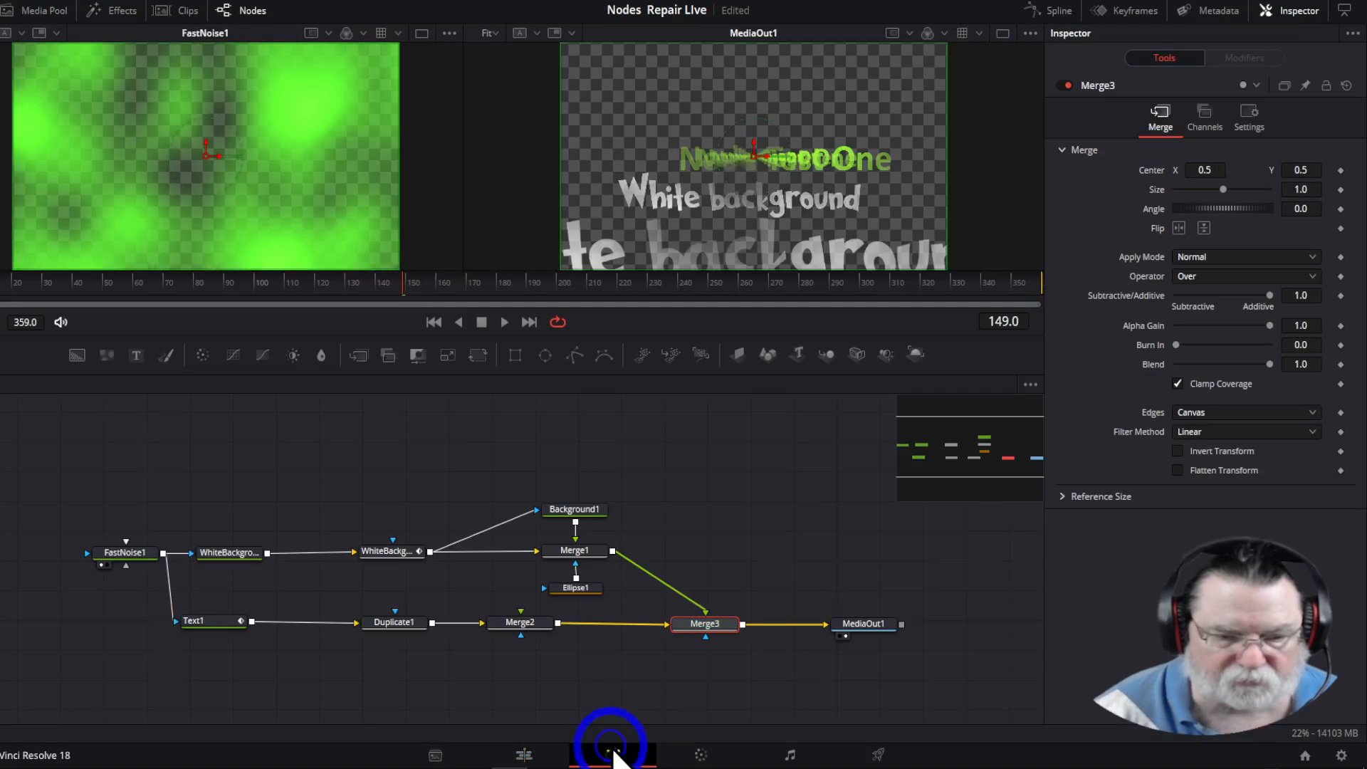
pyautogui.click(516, 514)
pyautogui.moveTo(516, 516); pyautogui.dragTo(570, 599)
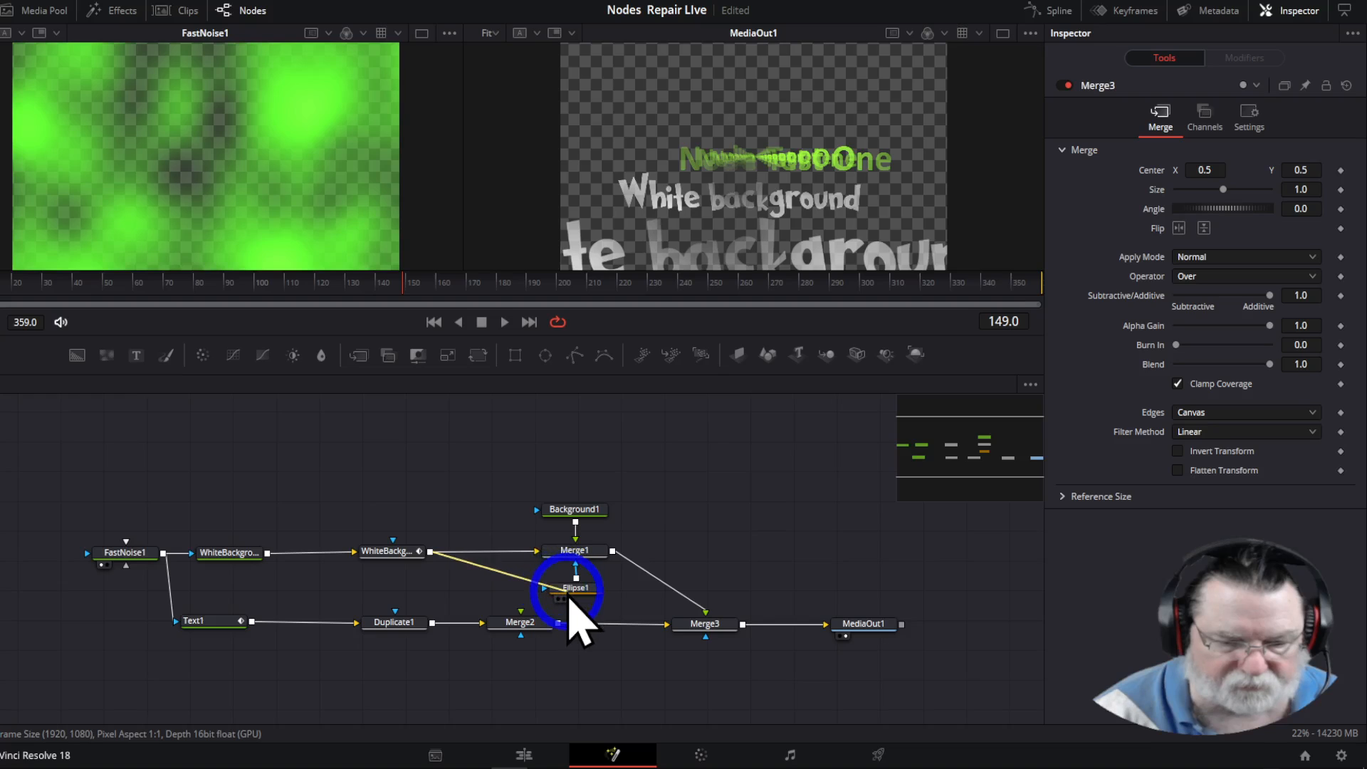
pyautogui.moveTo(429, 554); pyautogui.dragTo(547, 597)
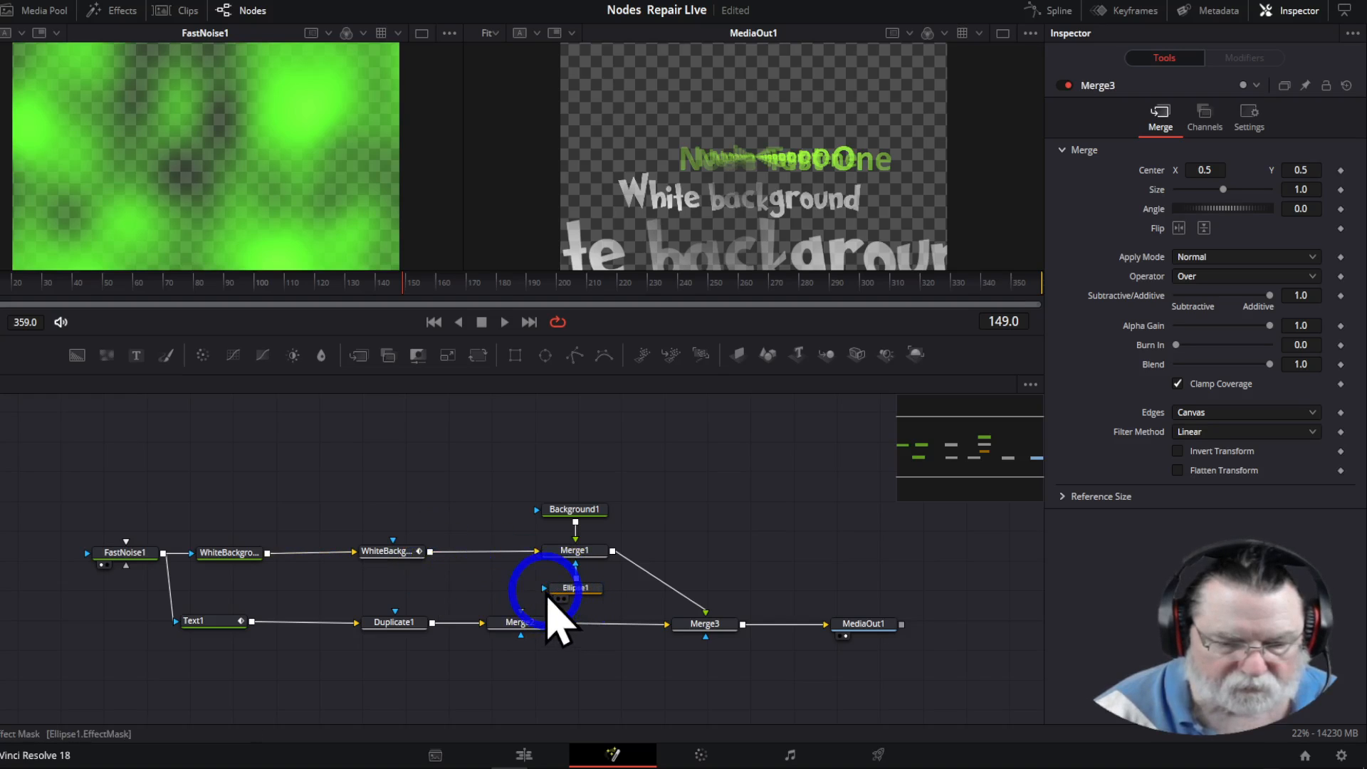
pyautogui.moveTo(430, 554); pyautogui.dragTo(569, 602)
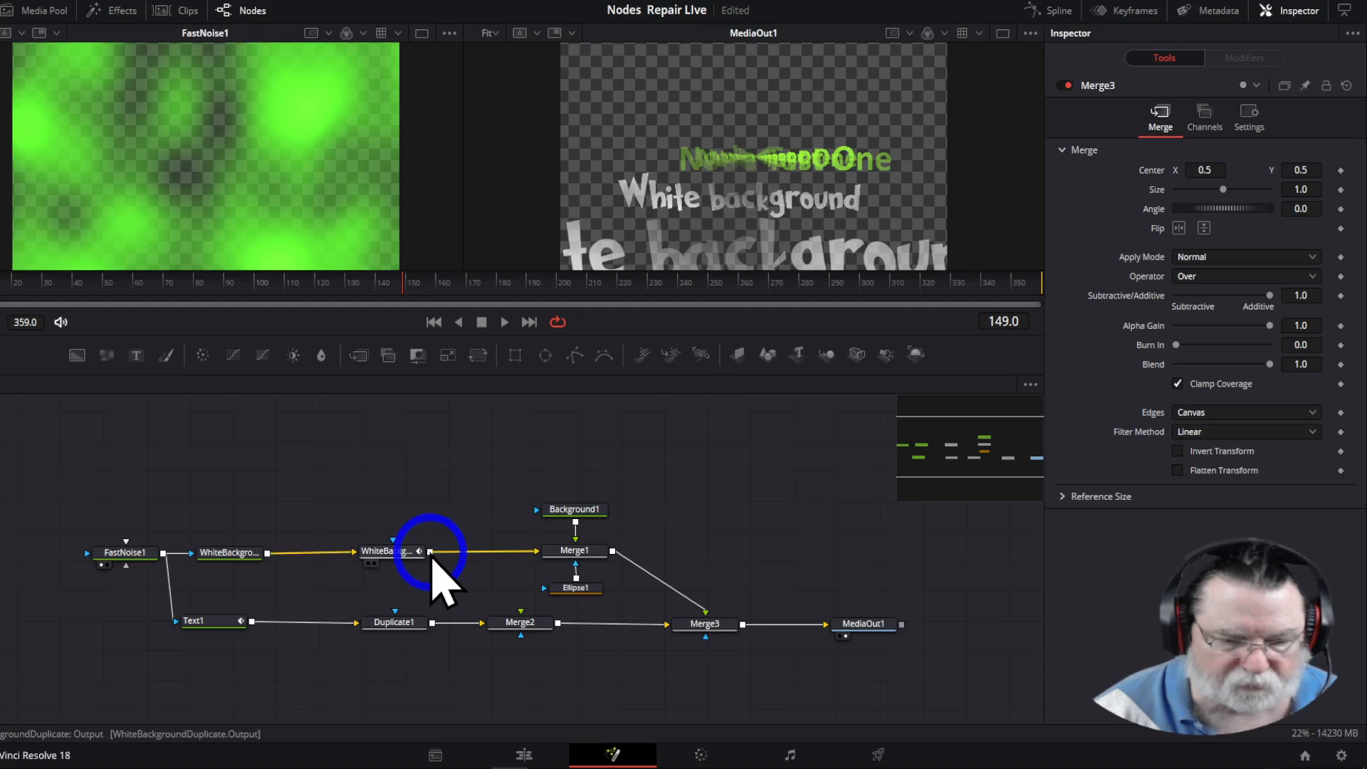
# Connect the WhiteBackgroundDuplicate output to Merge2 and play the composition from near its start on the Edit page
pyautogui.moveTo(431, 554); pyautogui.dragTo(518, 625)
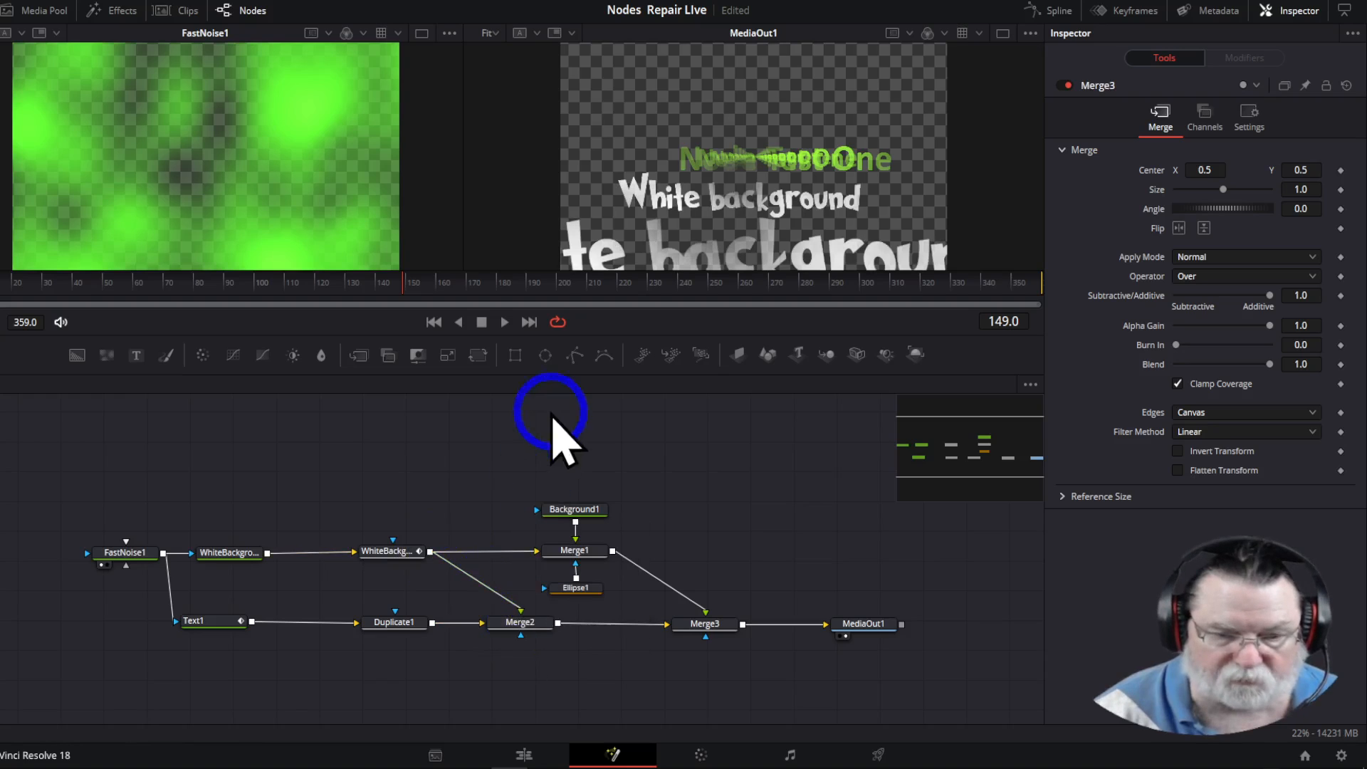
pyautogui.click(523, 756)
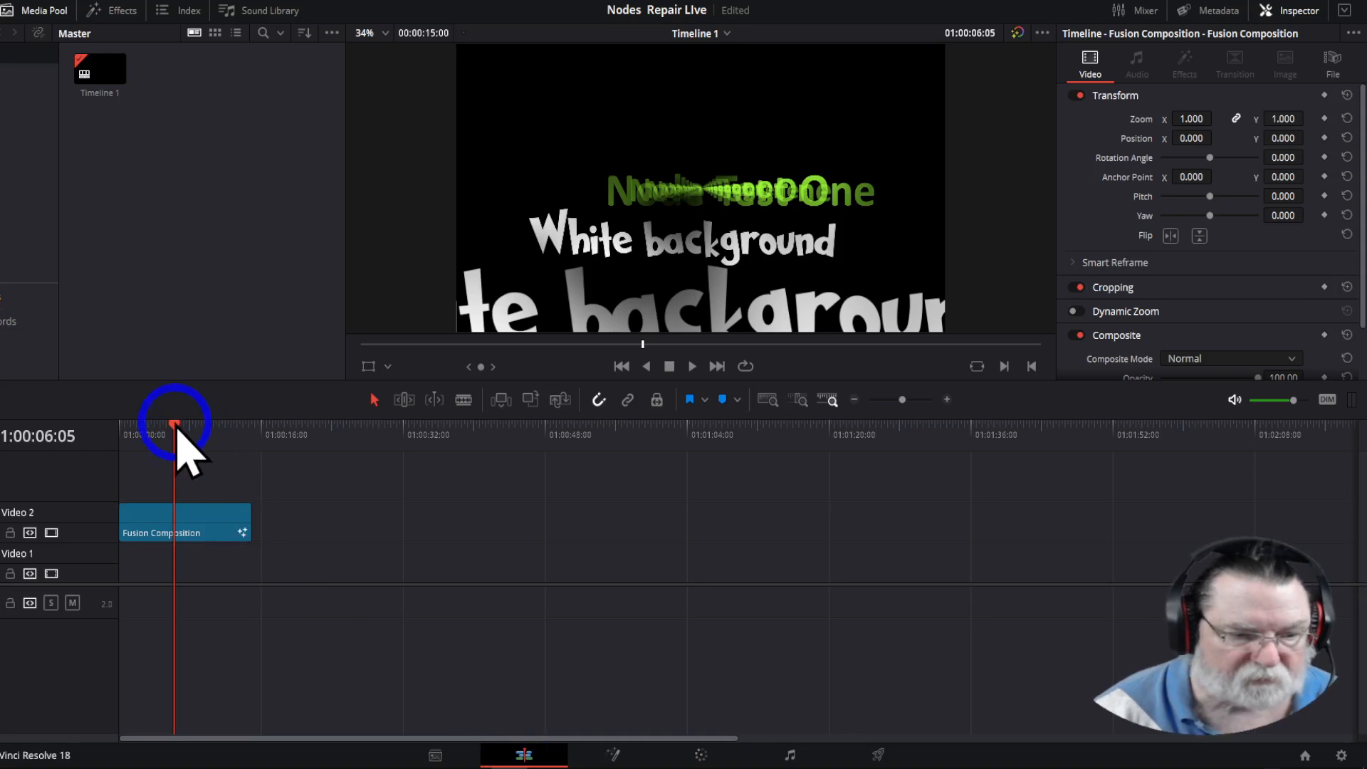
pyautogui.moveTo(176, 430); pyautogui.dragTo(131, 437)
pyautogui.press('space')
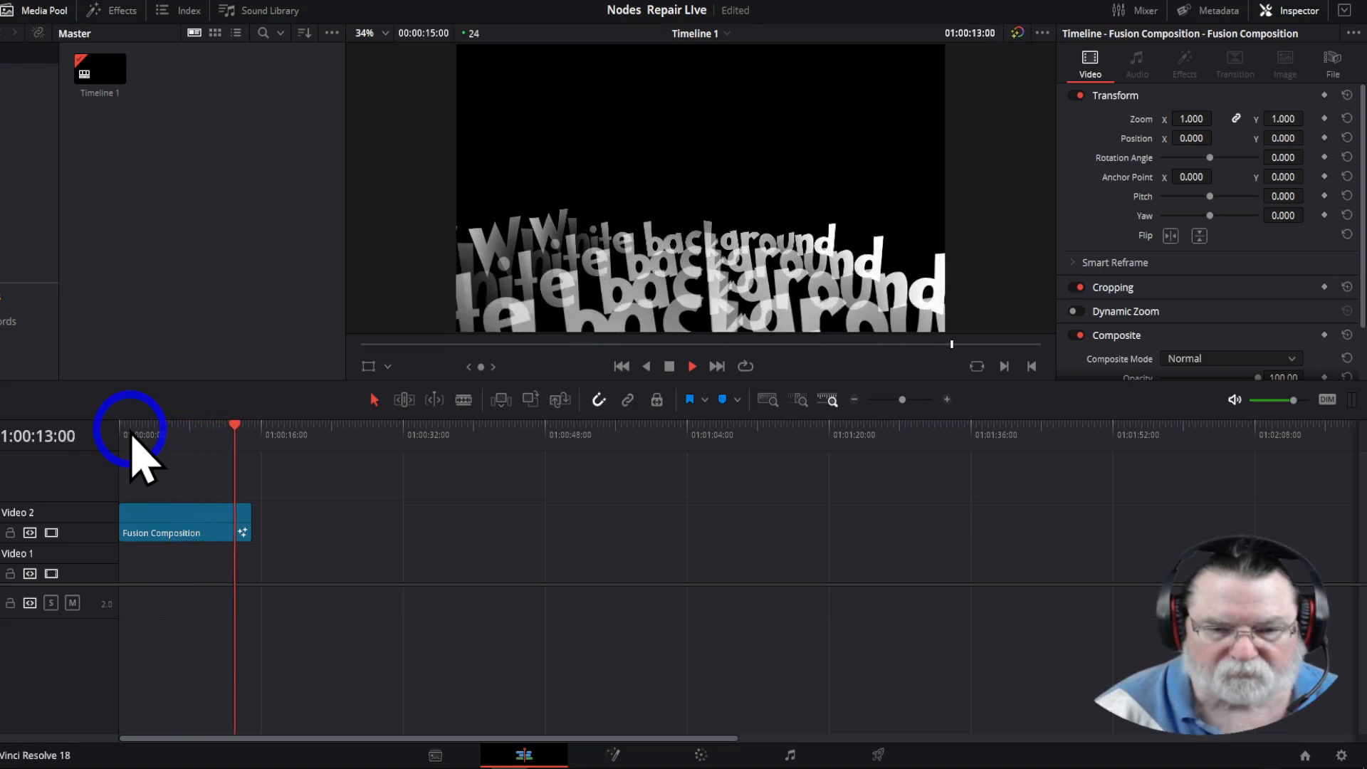
pyautogui.press('space')
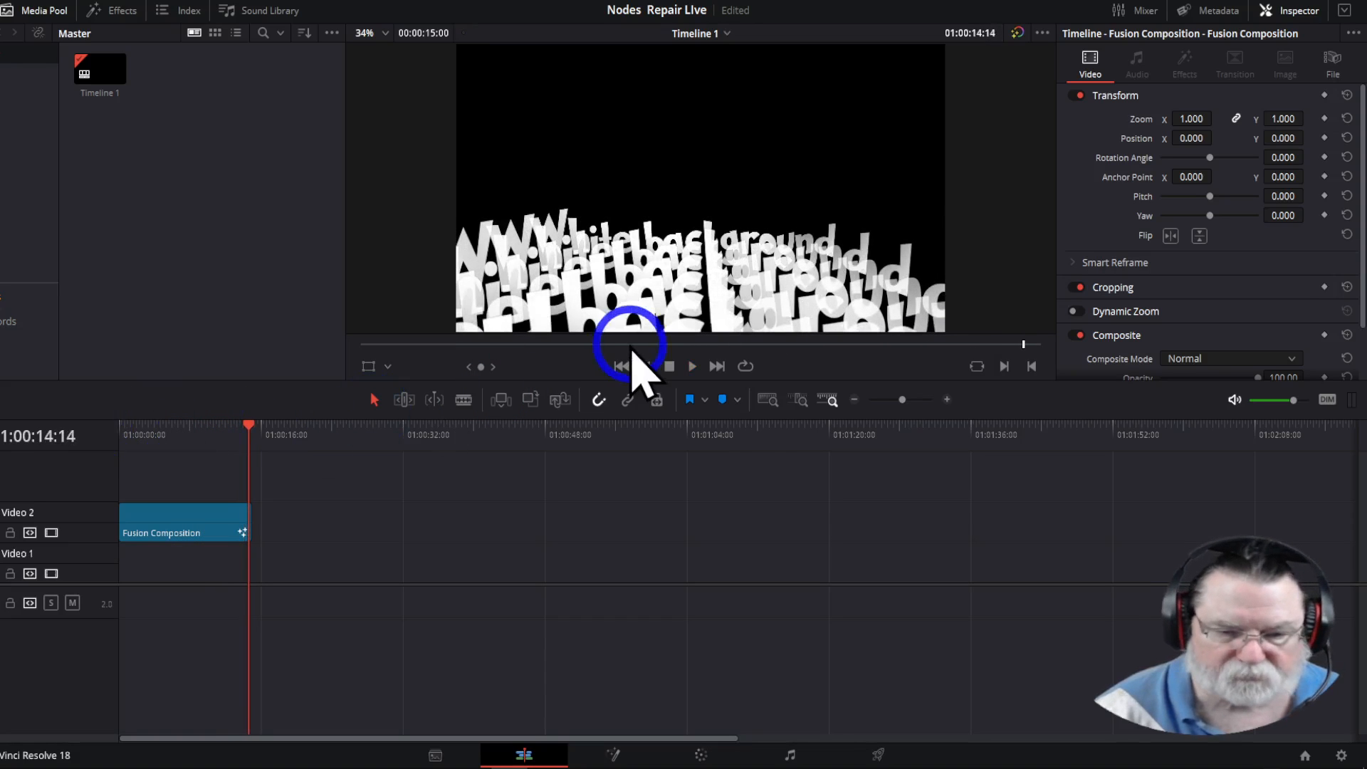
# Remove the connection between WhiteBackgroundDuplicate and Merge2 in the Fusion node graph
pyautogui.click(611, 754)
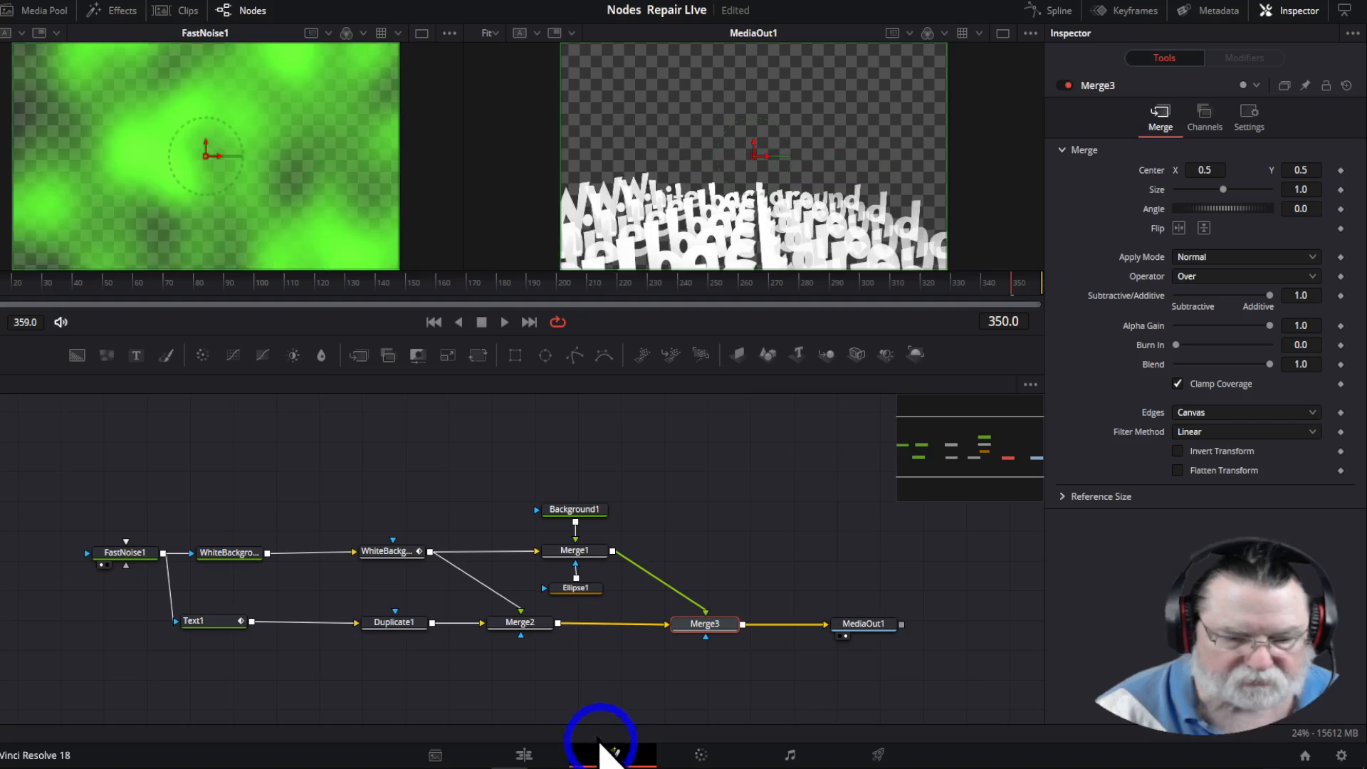
pyautogui.click(507, 599)
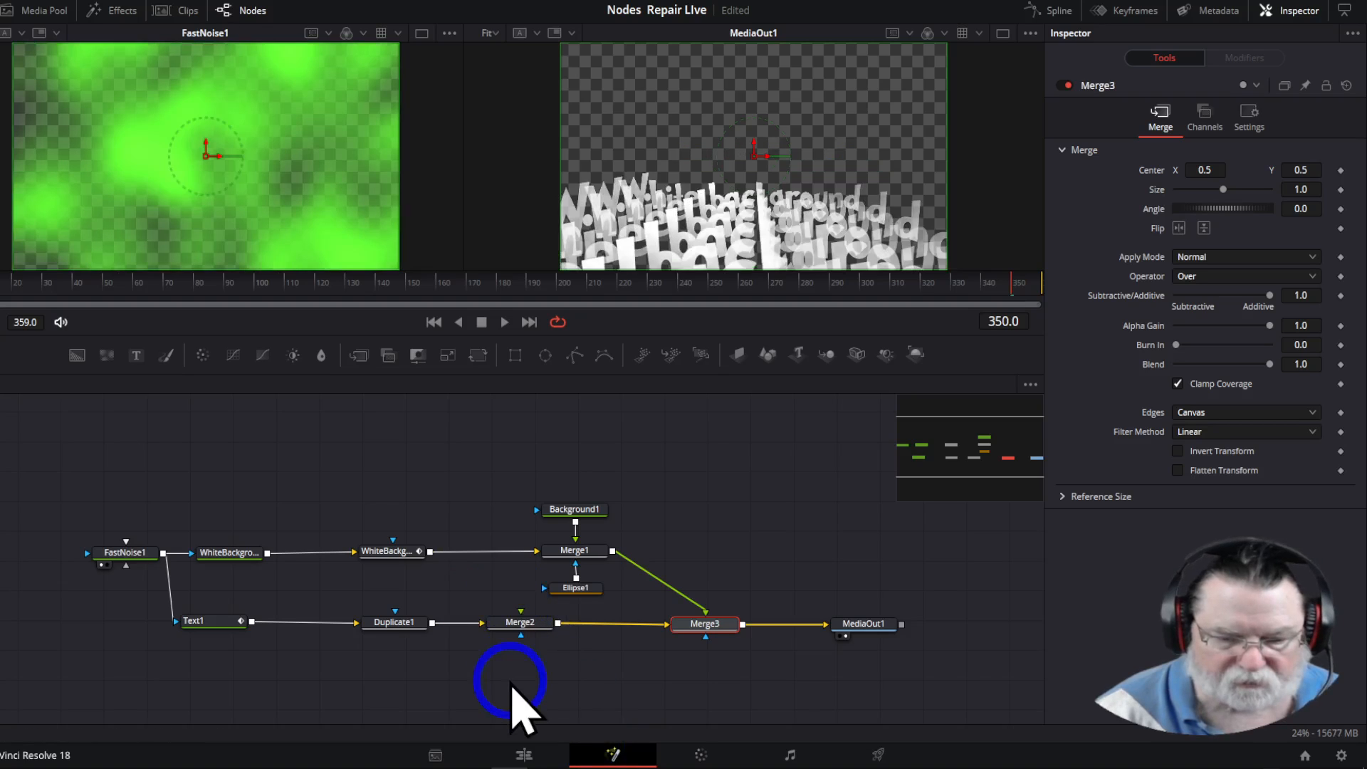
# Reset the keyframed Size of the WhiteBackgroundDuplicate node to 1.0 and scrub back to an earlier frame
pyautogui.click(393, 555)
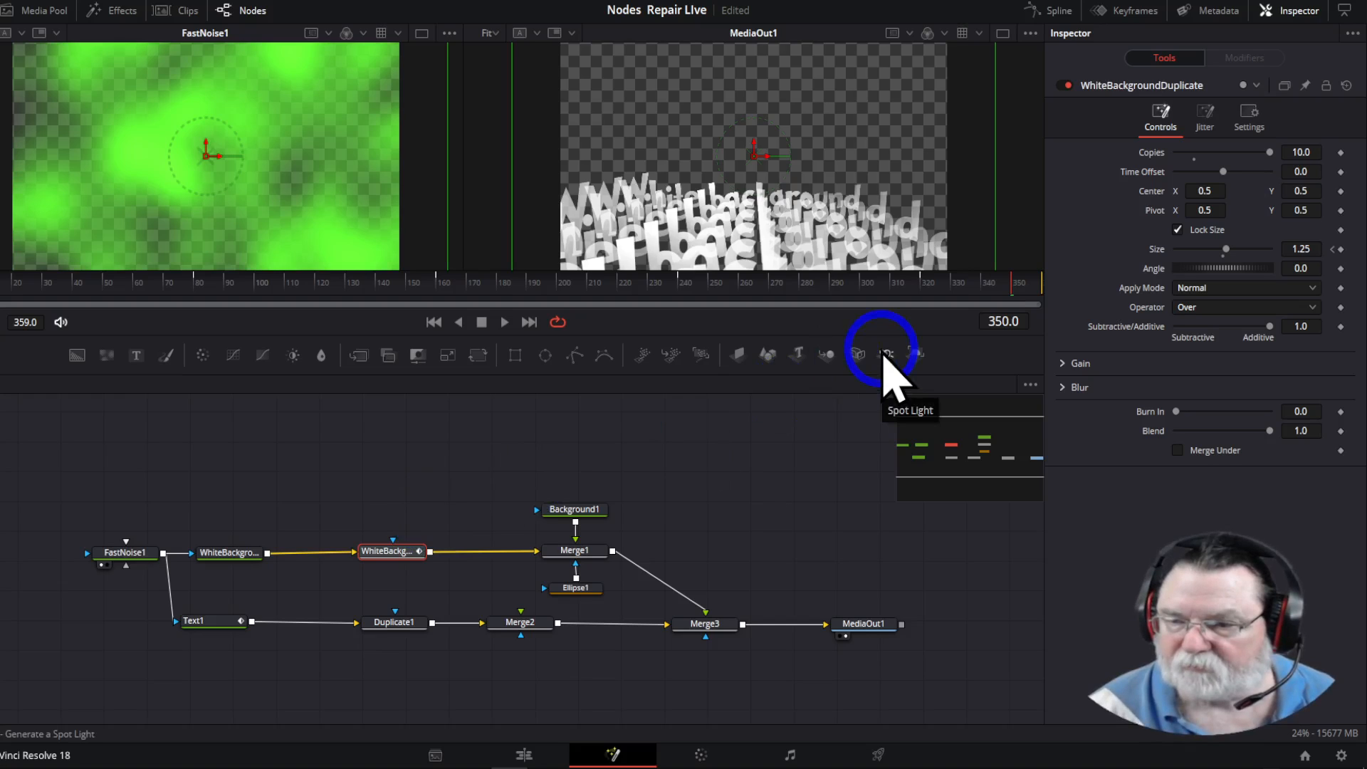
pyautogui.doubleClick(1155, 255)
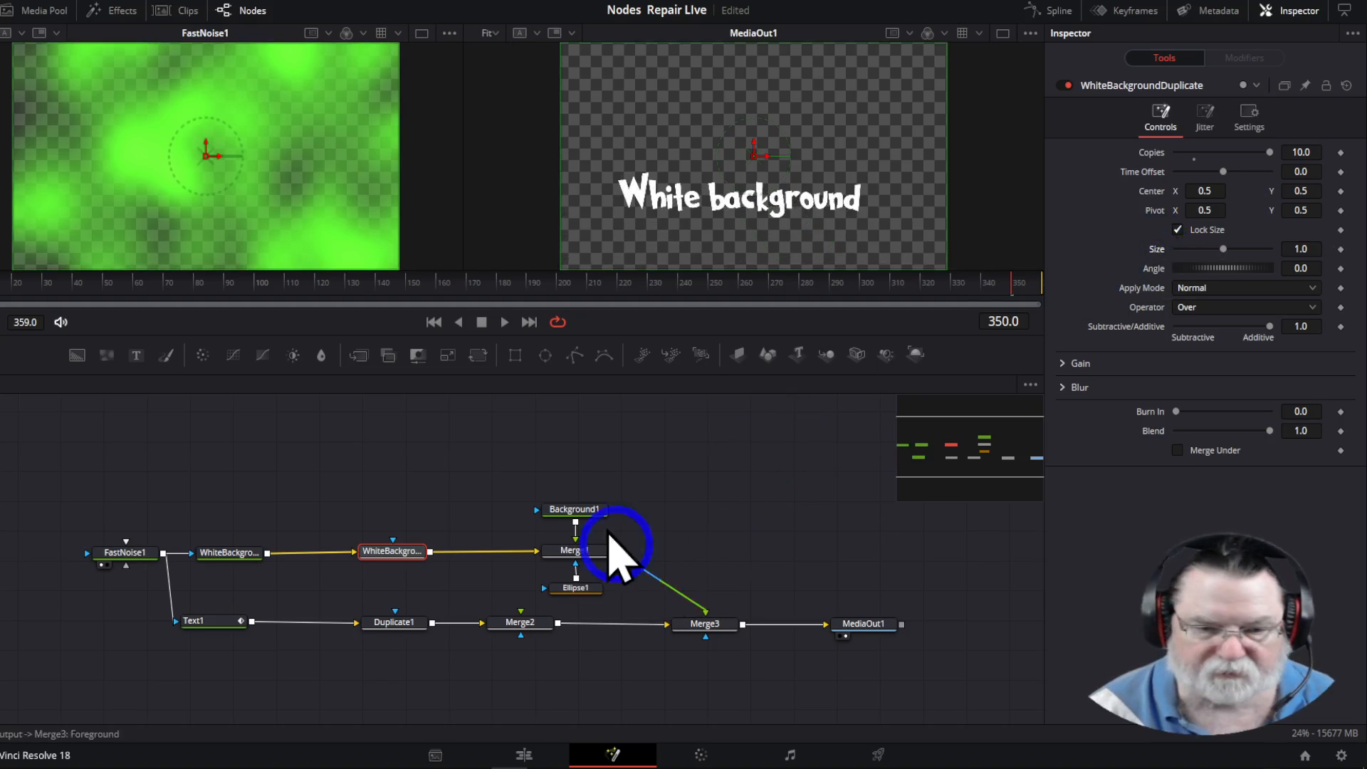
pyautogui.moveTo(491, 288); pyautogui.dragTo(254, 313)
# Play the composition from its start on the Edit page to review the White background title with its size reset
pyautogui.click(524, 754)
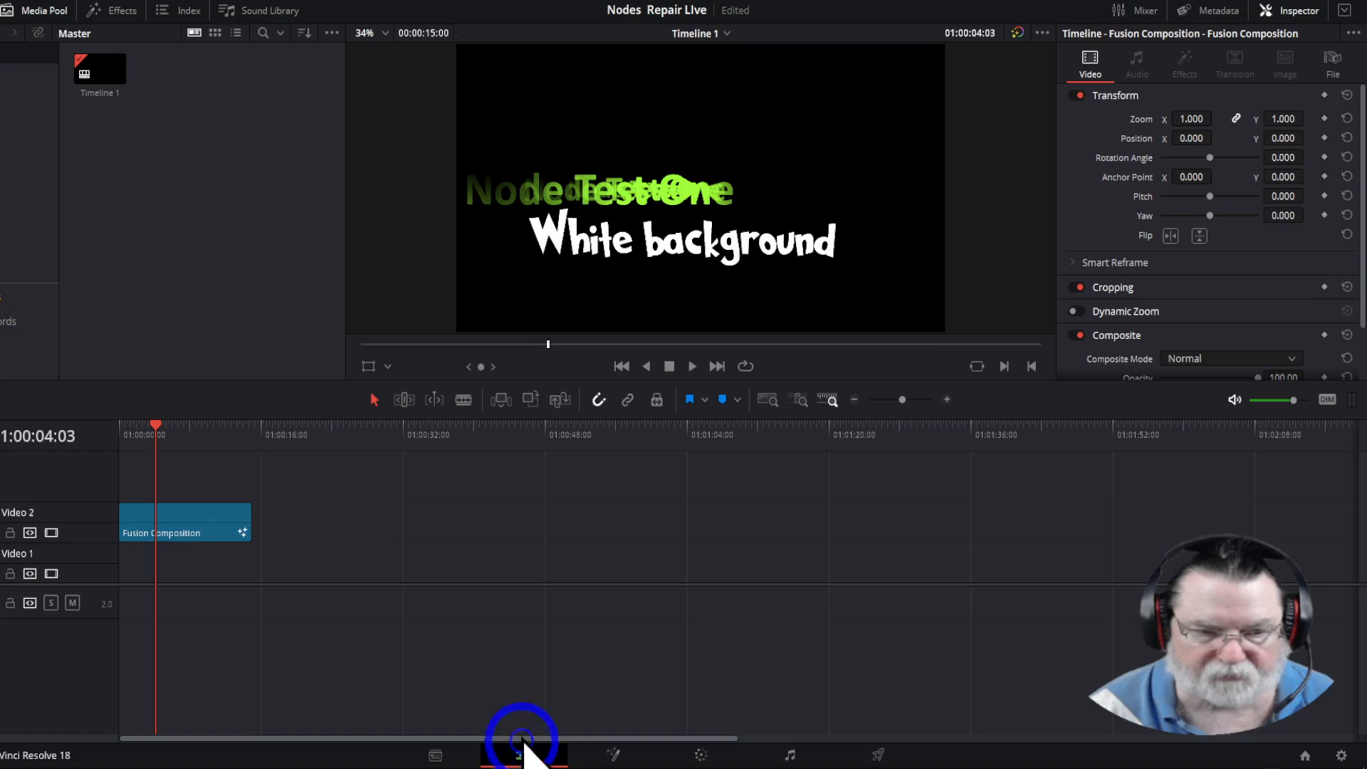
pyautogui.click(621, 366)
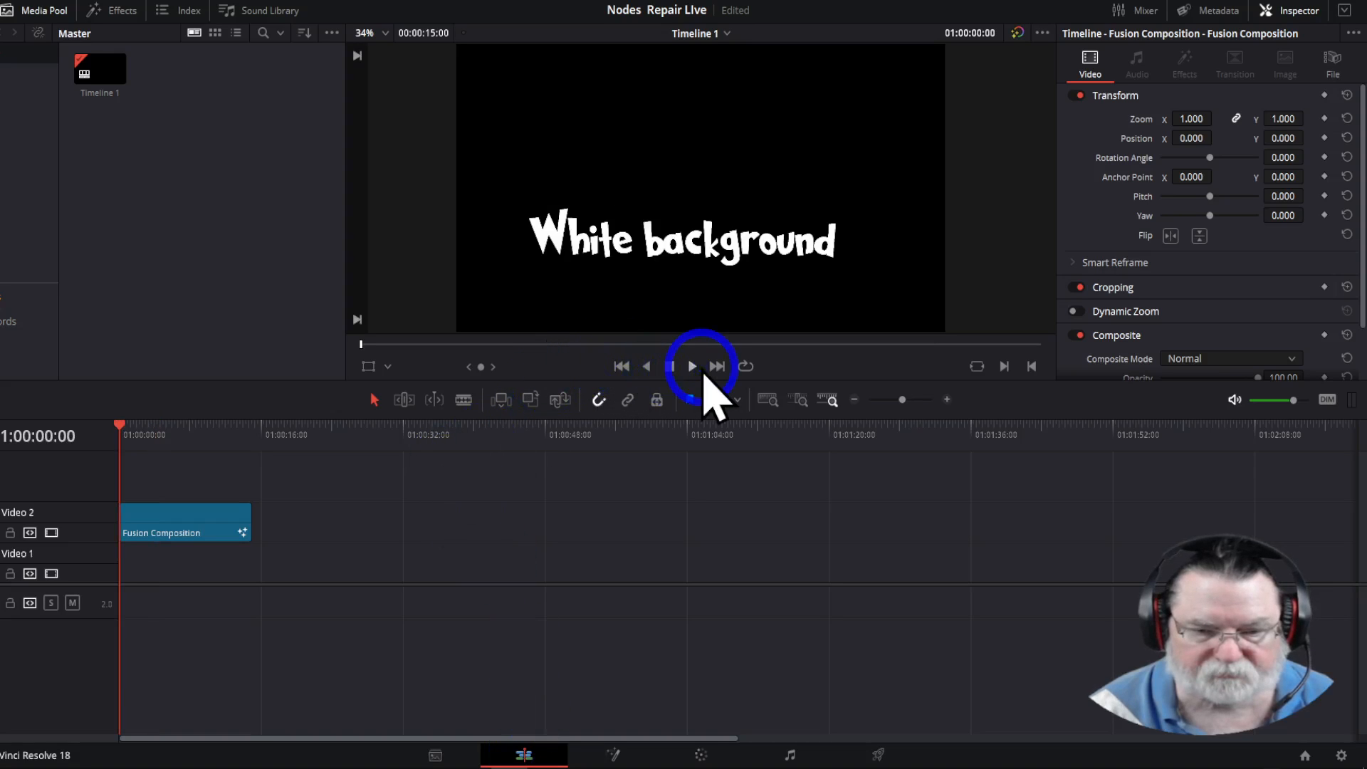
pyautogui.click(694, 367)
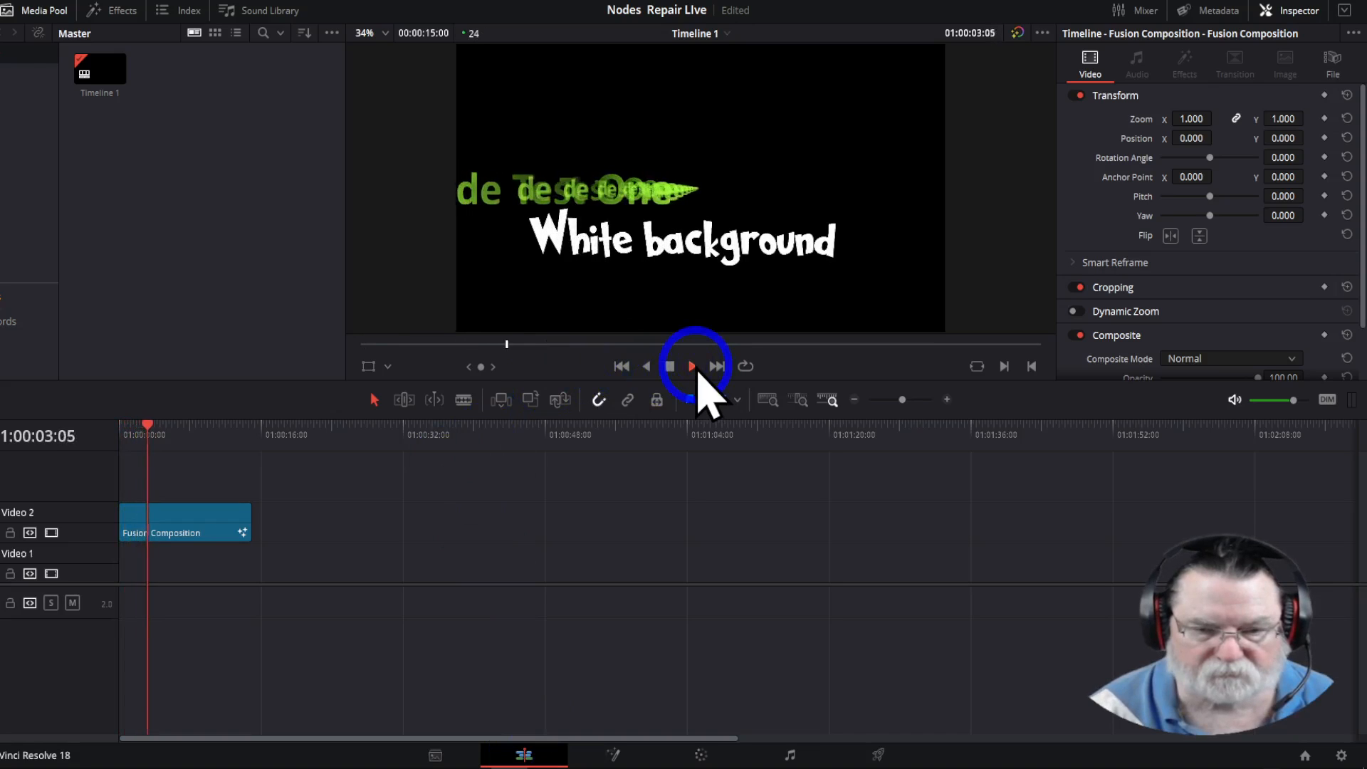
# On the Fusion page, go to the first frame and reset the WhiteBackground text's layout Center to 0.5, 0.5
pyautogui.click(701, 755)
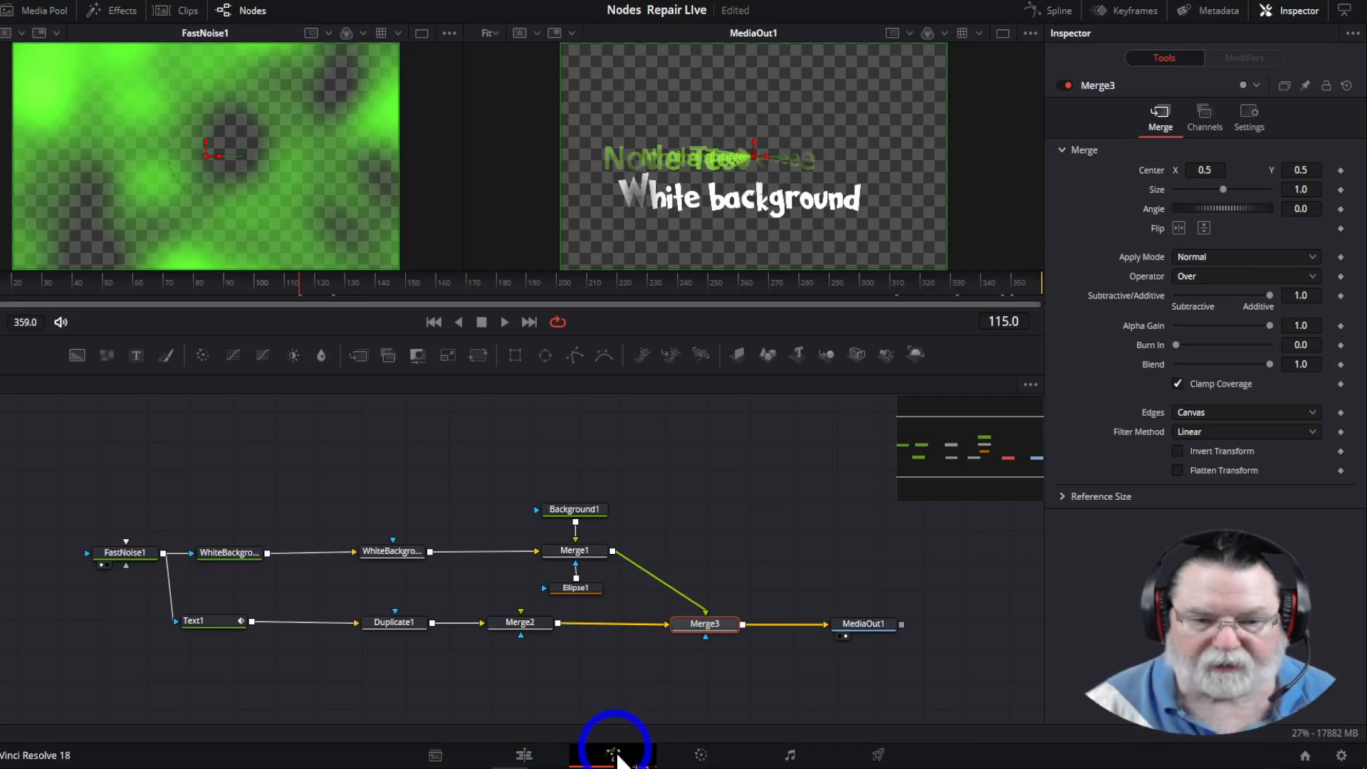
pyautogui.click(390, 552)
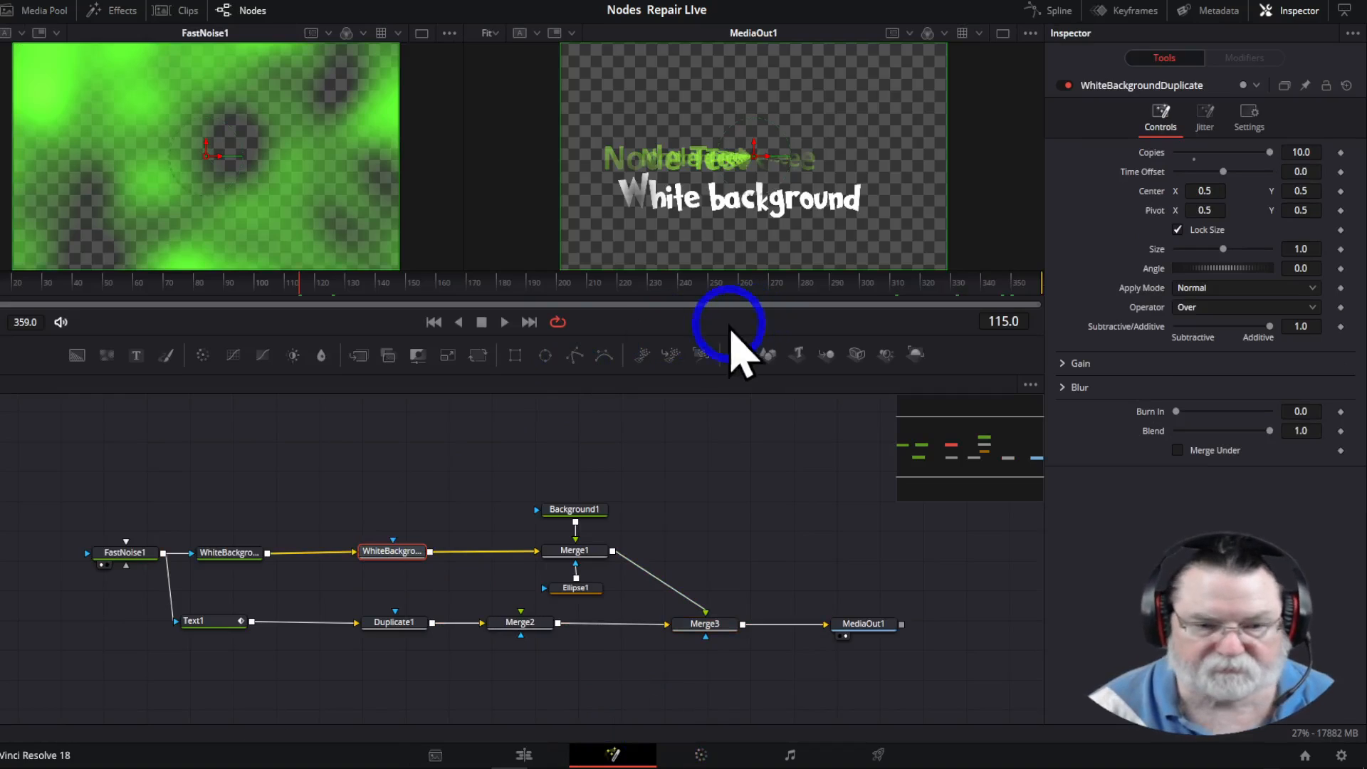
pyautogui.click(434, 322)
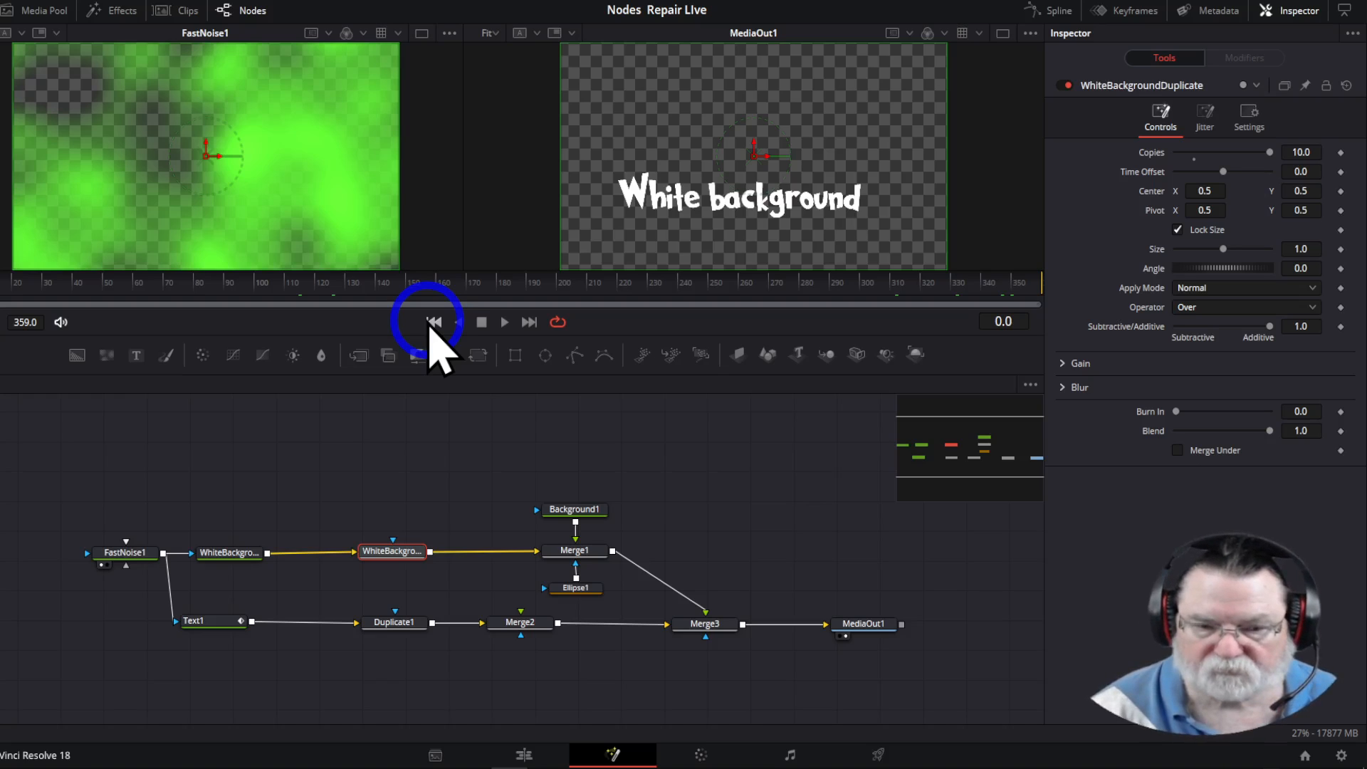
pyautogui.click(222, 556)
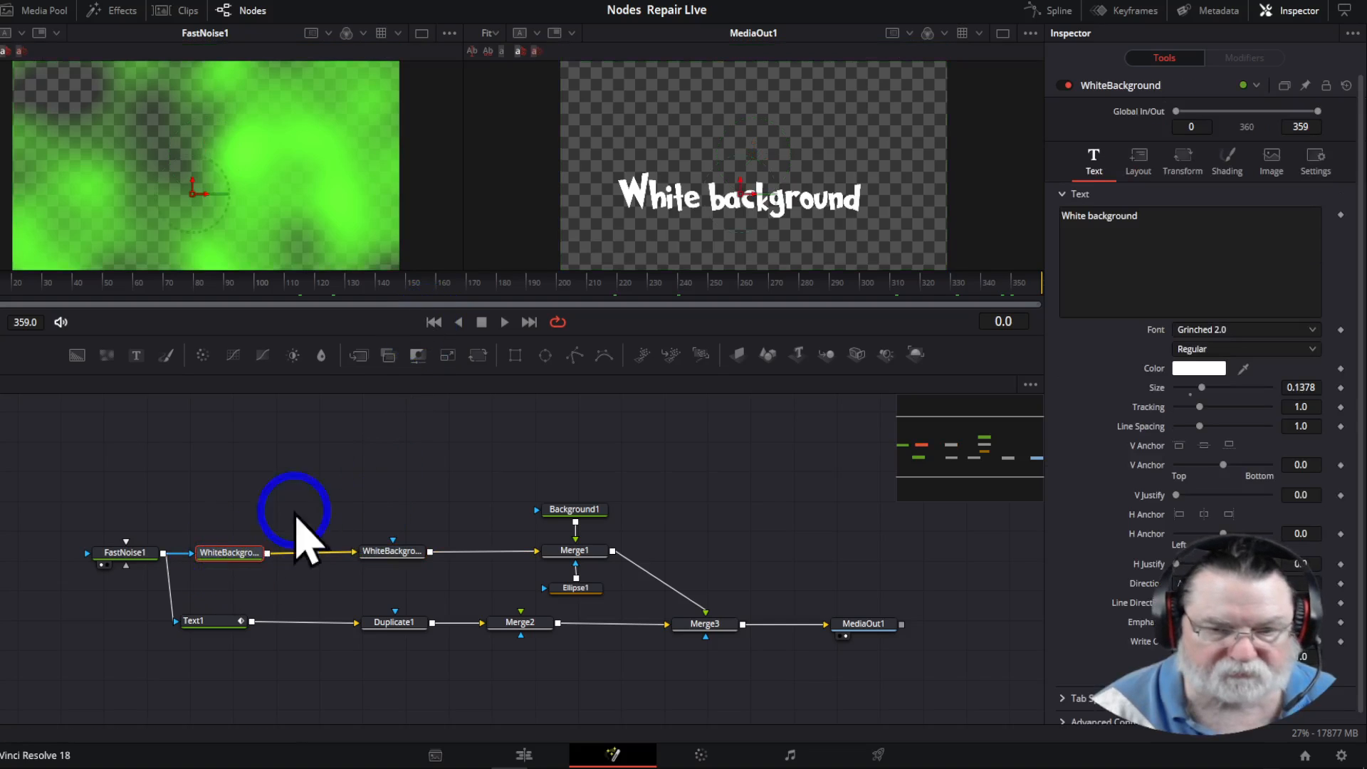
pyautogui.moveTo(742, 192)
pyautogui.mouseDown()
pyautogui.moveTo(745, 255)
pyautogui.moveTo(742, 188)
pyautogui.moveTo(748, 238)
pyautogui.moveTo(758, 214)
pyautogui.mouseUp()
pyautogui.click(1137, 160)
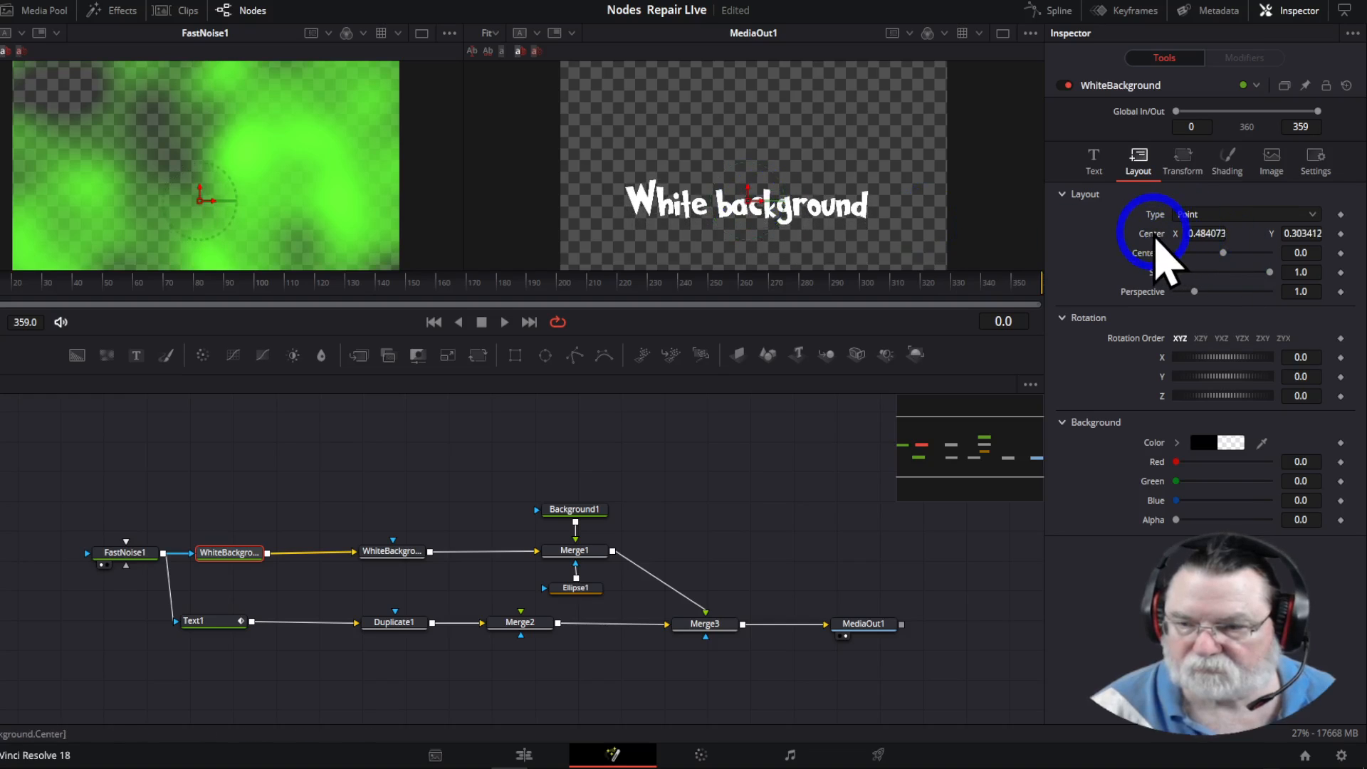
pyautogui.doubleClick(1153, 234)
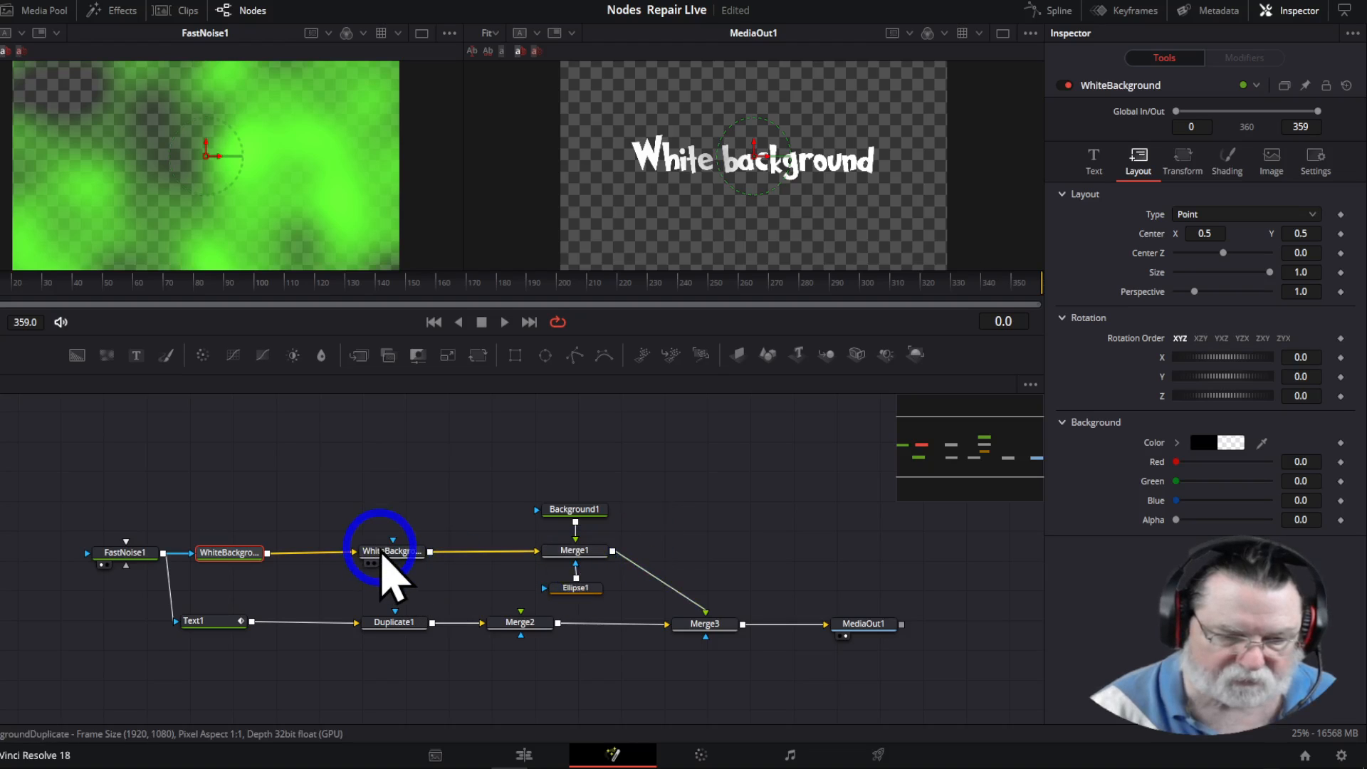
# Try Size 0.0 and 0.8 on WhiteBackgroundDuplicate, reset Size to 1.0, and set Subtractive/Additive to 0.0
pyautogui.click(385, 555)
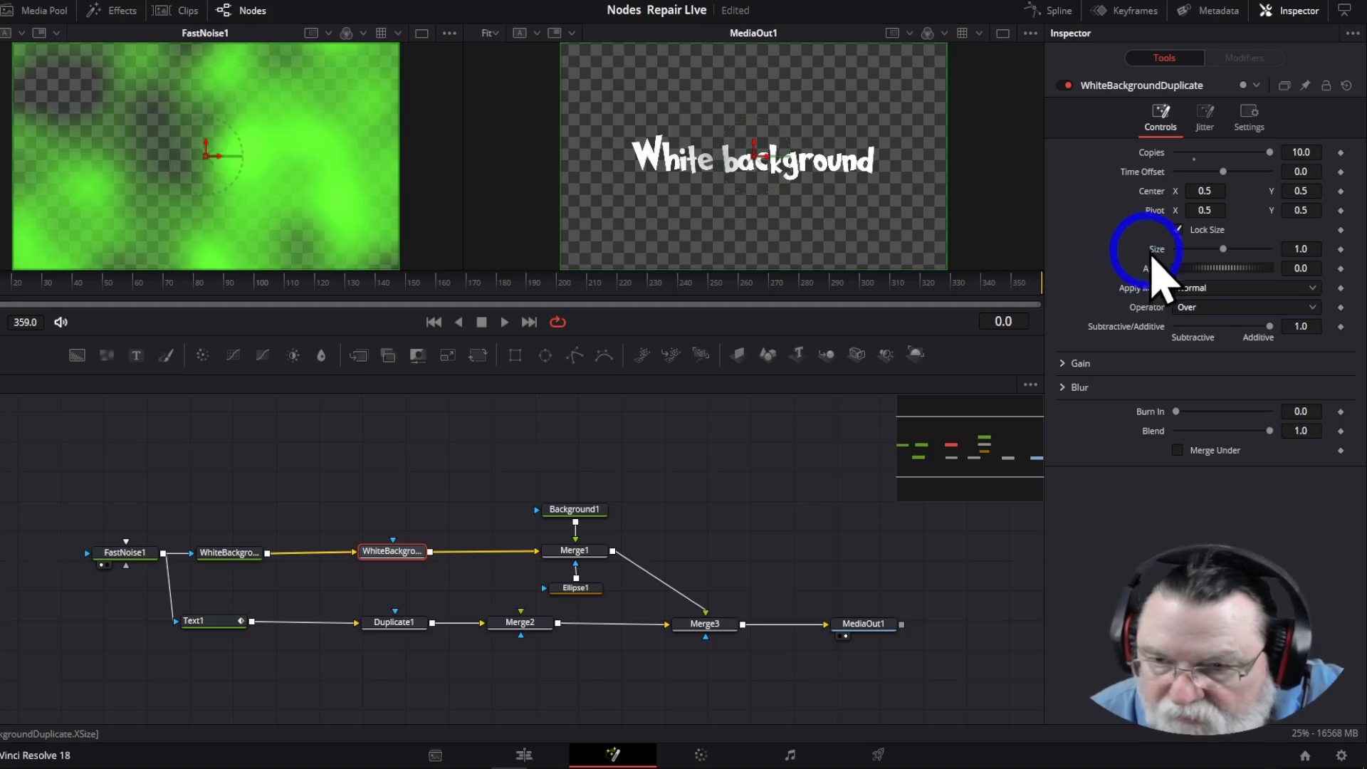
pyautogui.moveTo(1226, 253); pyautogui.dragTo(1173, 258)
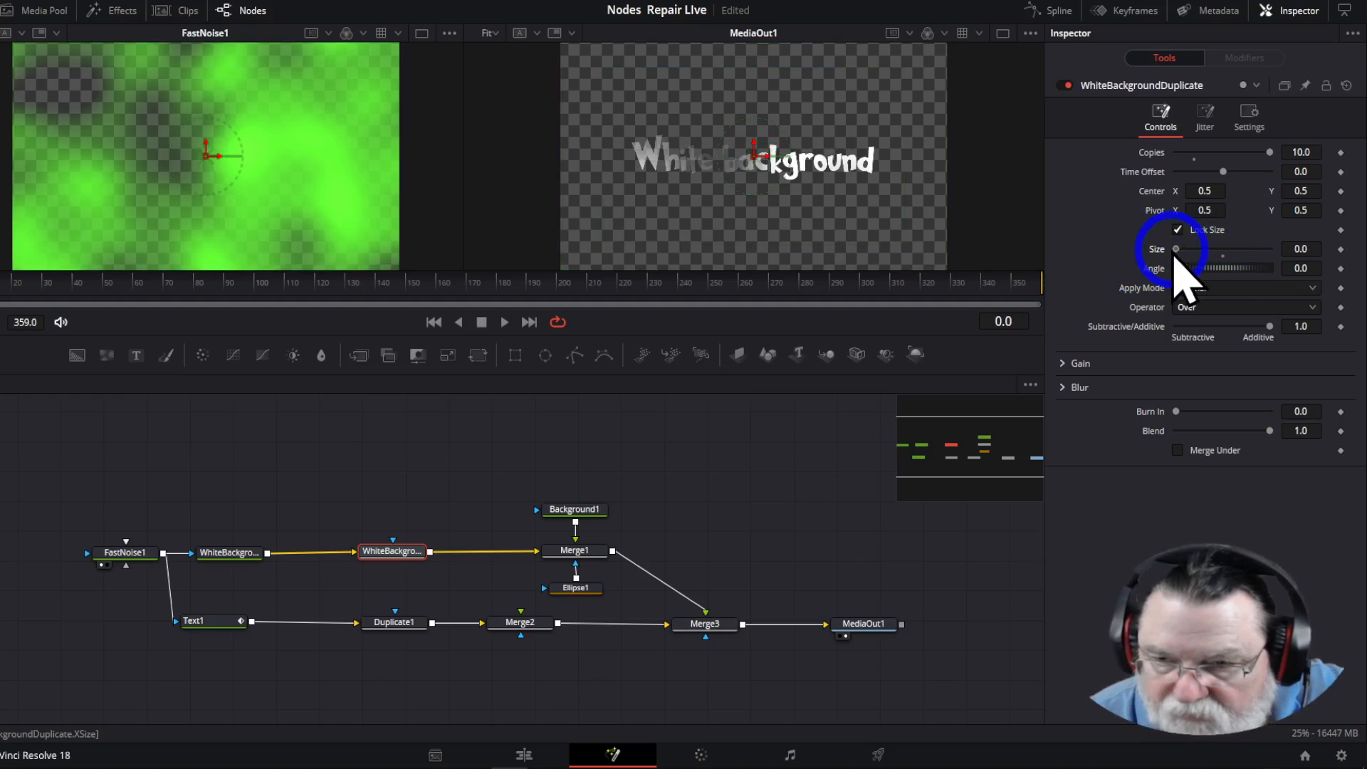
pyautogui.moveTo(1173, 258); pyautogui.dragTo(1219, 268)
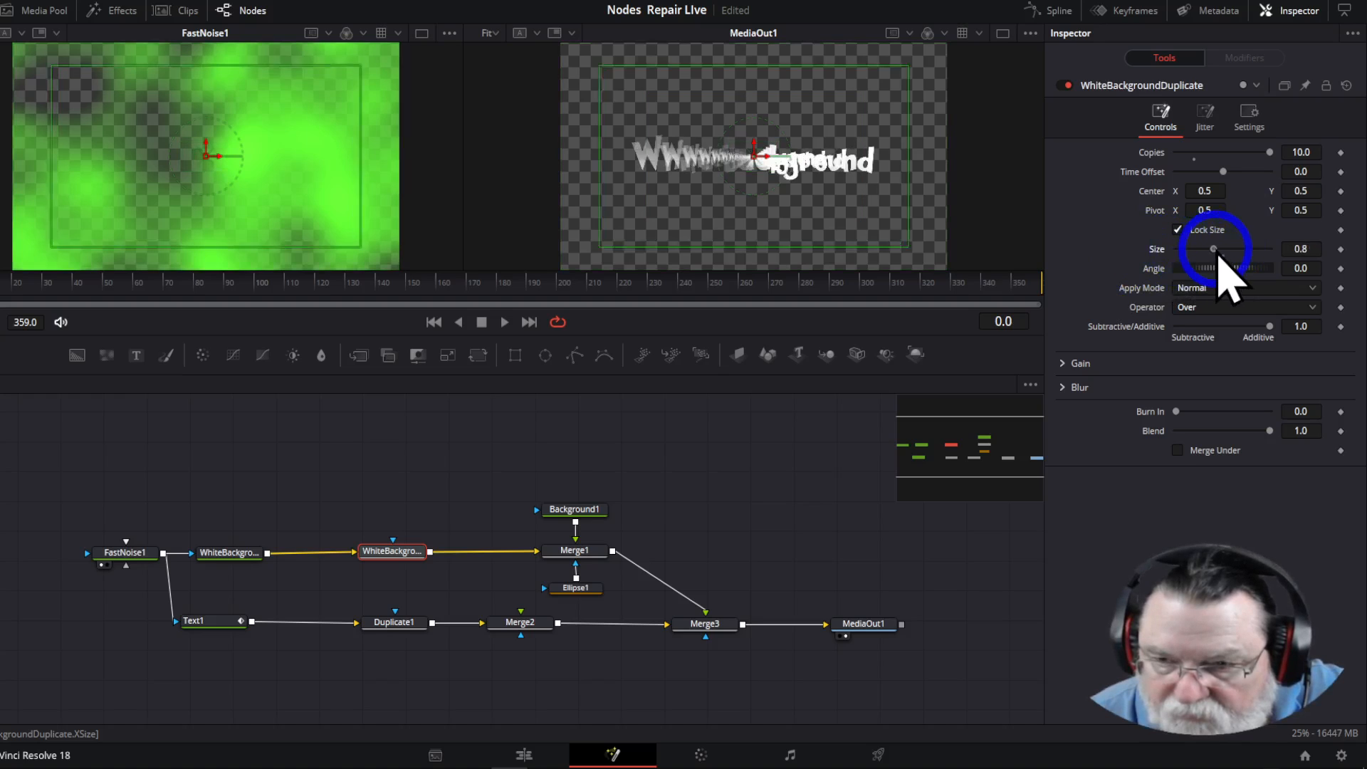
pyautogui.doubleClick(1159, 253)
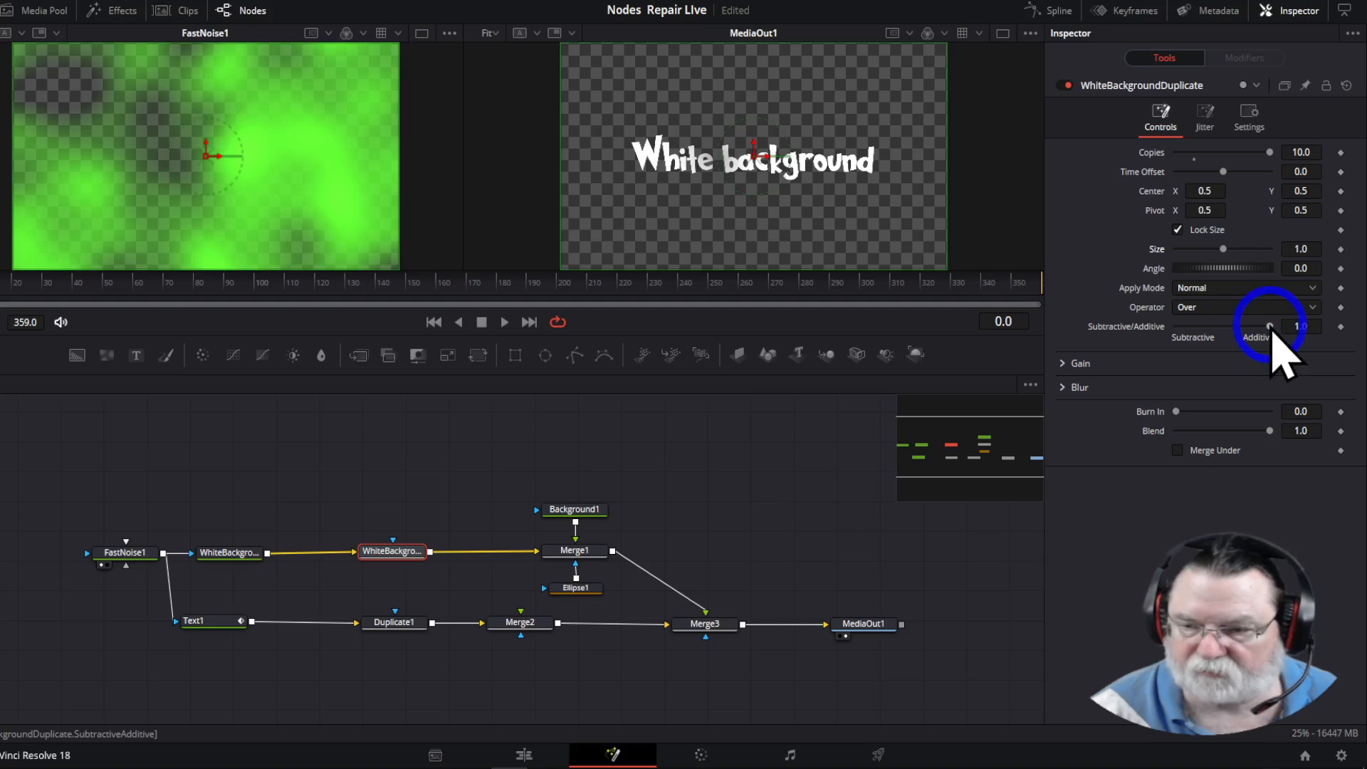
pyautogui.moveTo(1272, 329); pyautogui.dragTo(1157, 332)
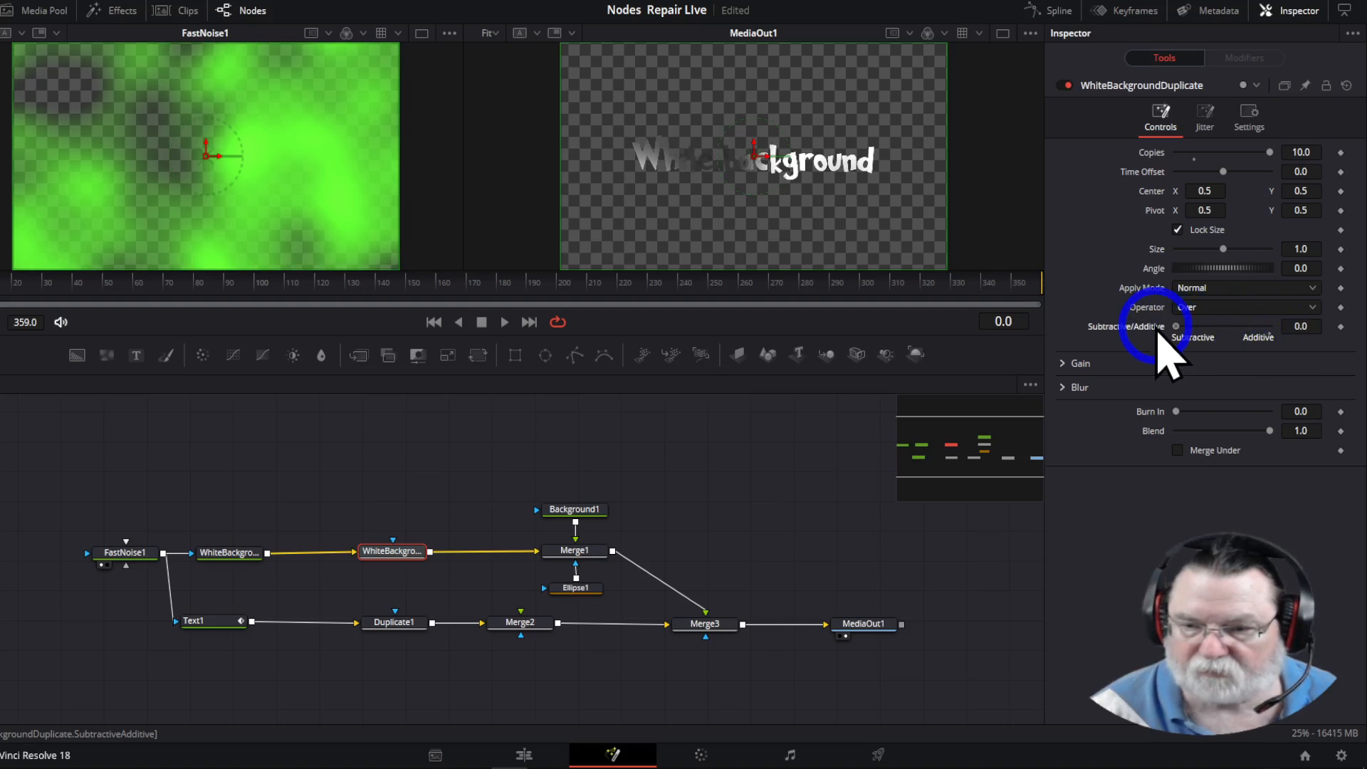
# Play the composition on the Edit page and scrub to 01:00:06:10 to review the Subtractive setting's effect on the titles
pyautogui.click(524, 755)
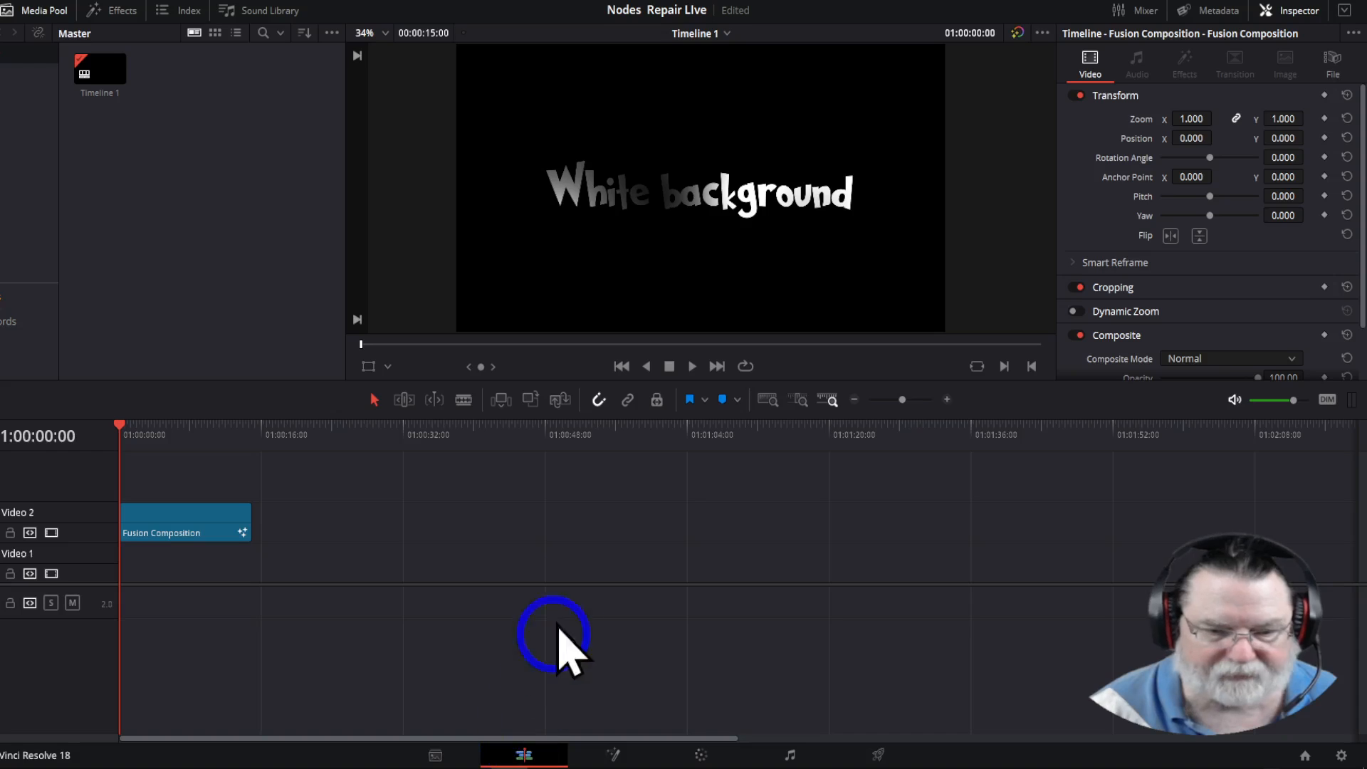
pyautogui.press('space')
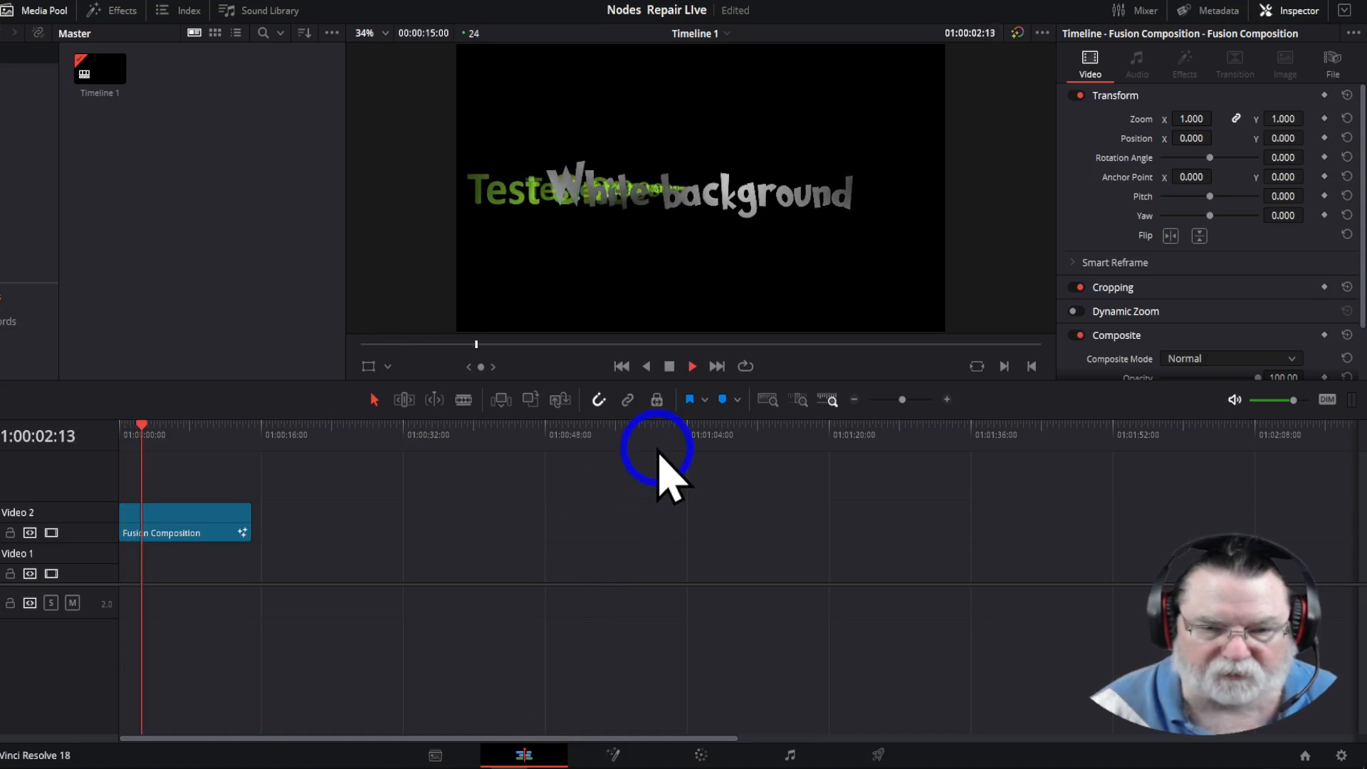
pyautogui.press('space')
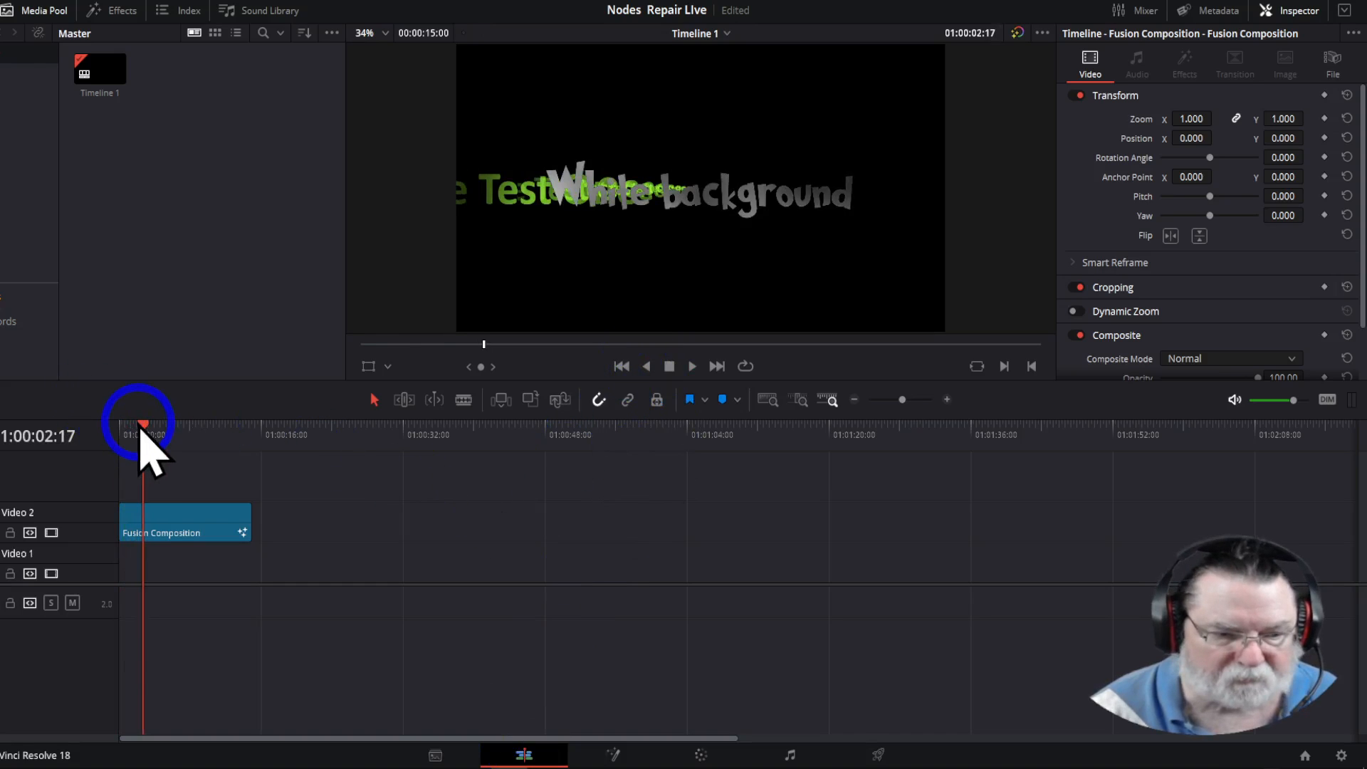
pyautogui.moveTo(144, 428); pyautogui.dragTo(177, 430)
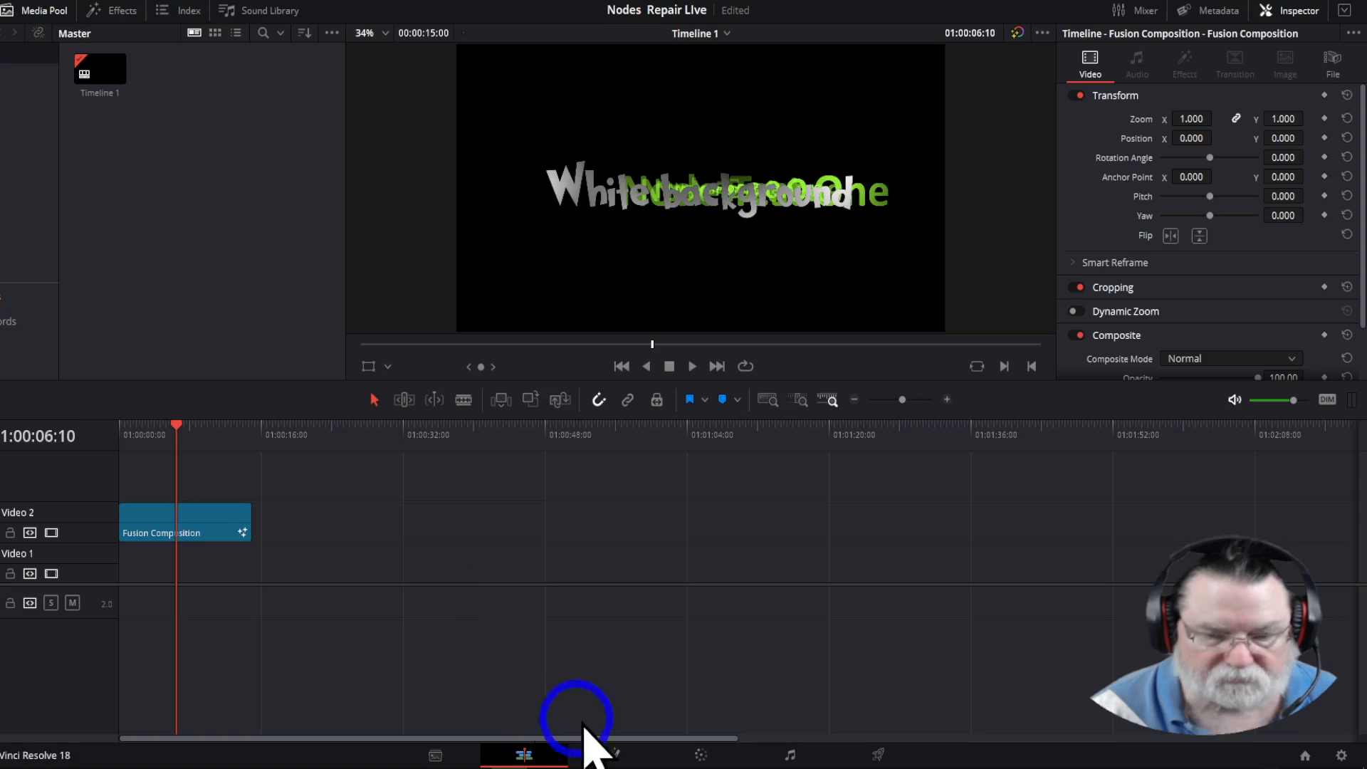
# Set the Size of the WhiteBackgroundDuplicate node to 1.19 on the Fusion page
pyautogui.click(611, 754)
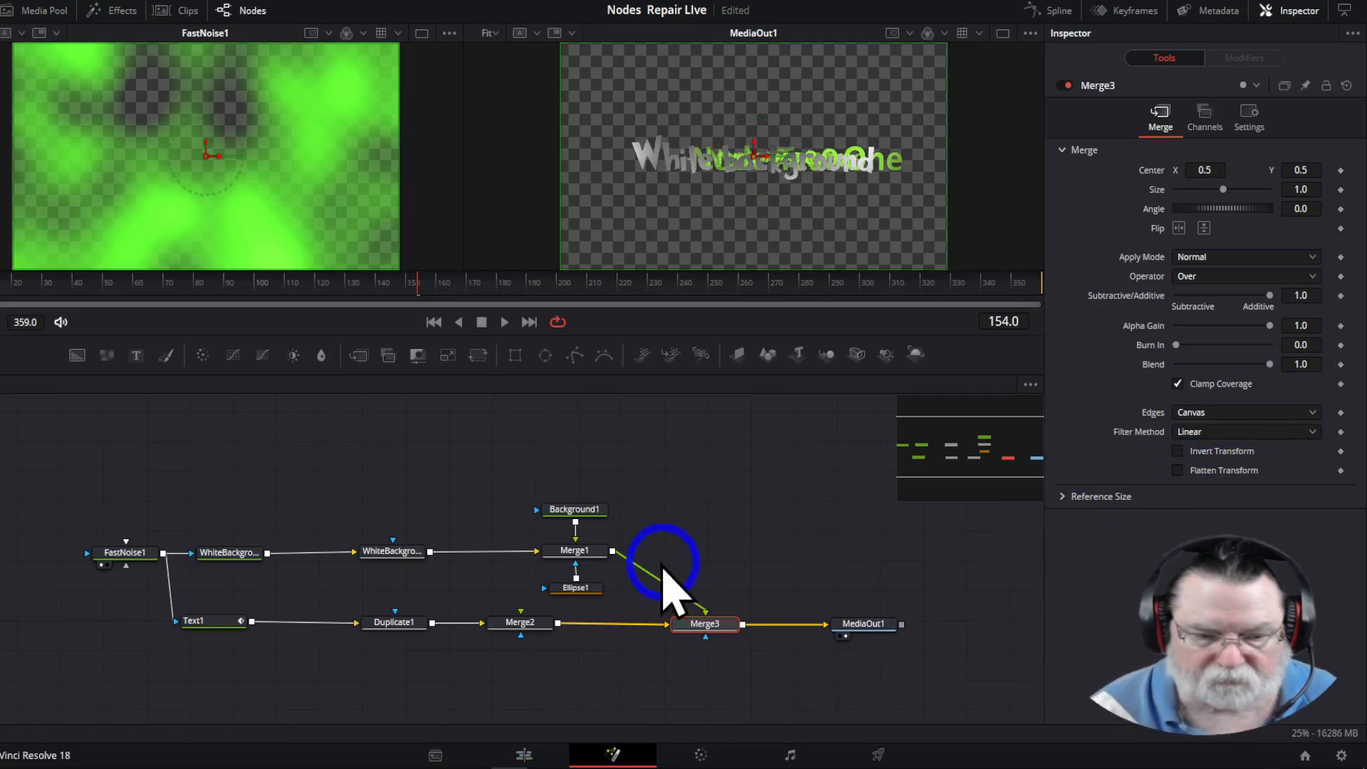
pyautogui.click(396, 562)
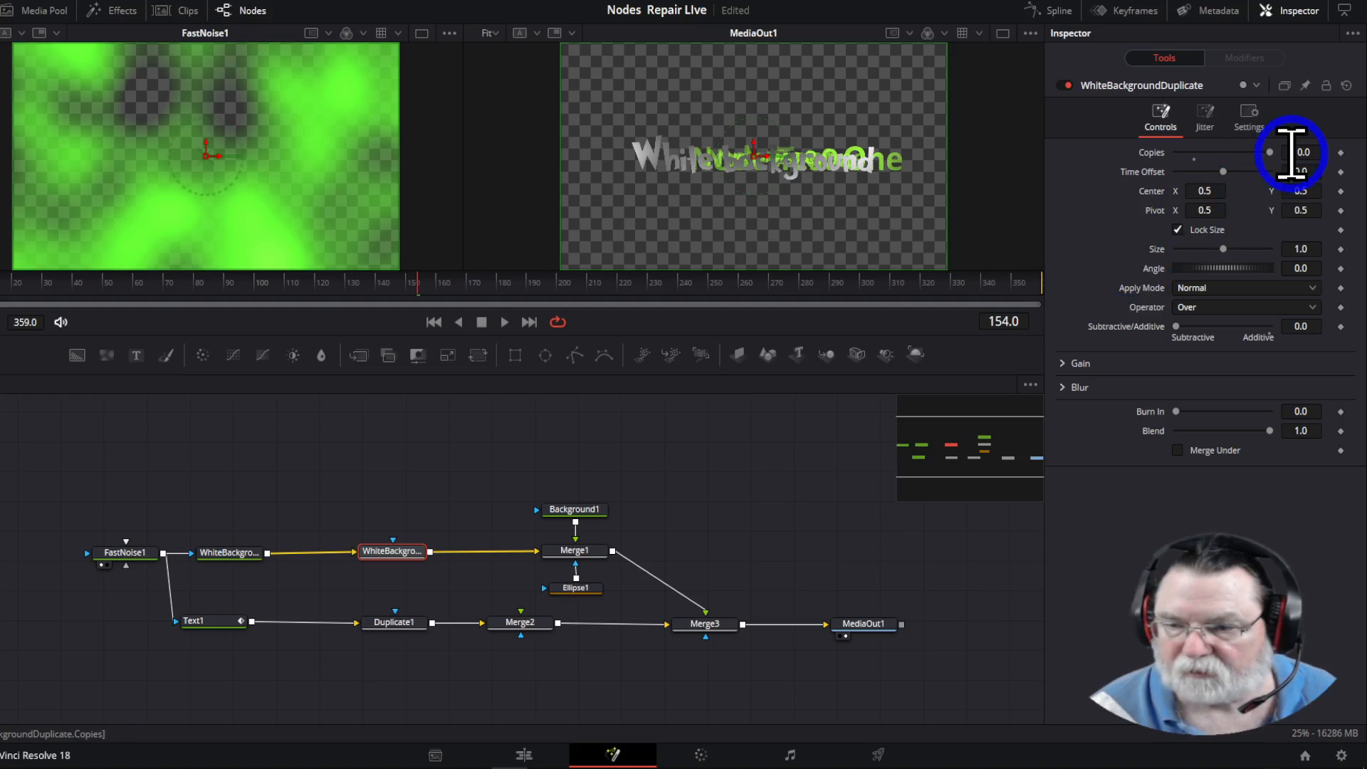
pyautogui.moveTo(1224, 250); pyautogui.dragTo(1225, 249)
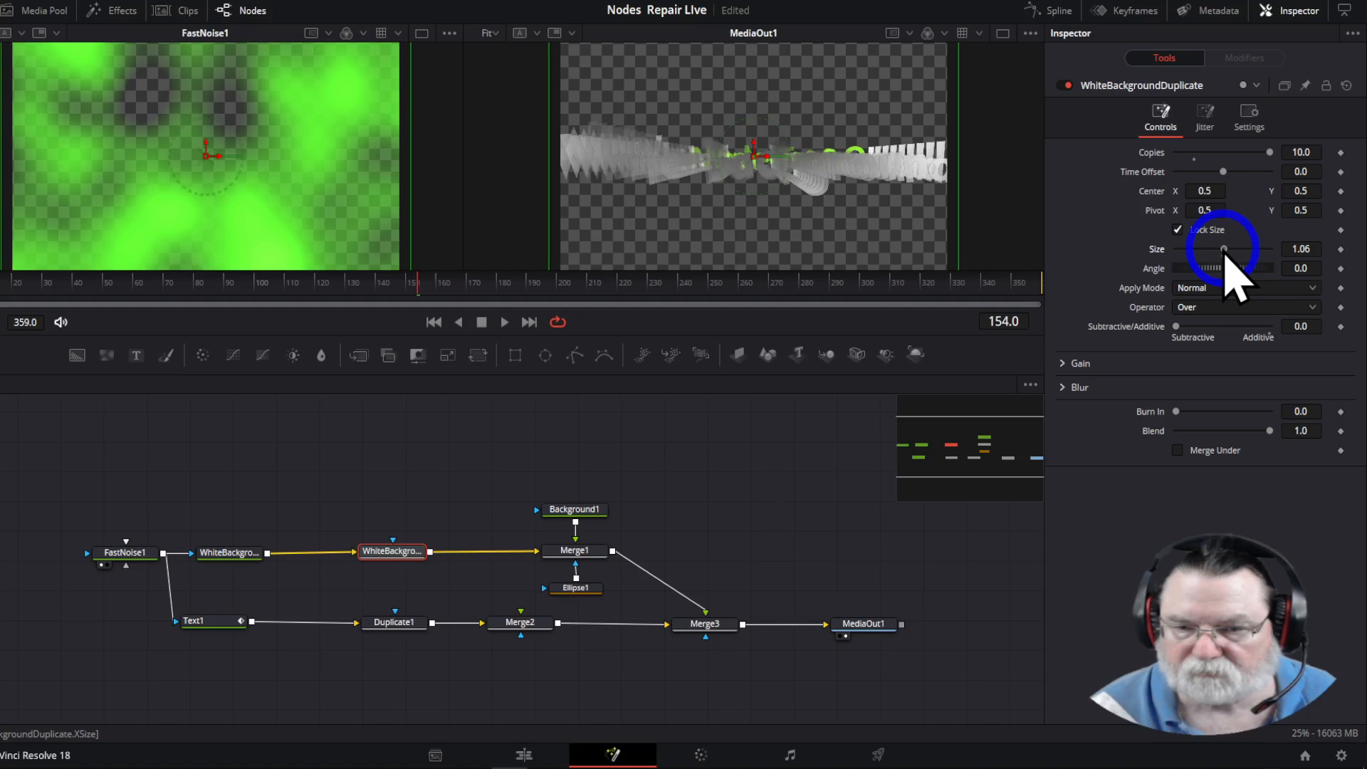
pyautogui.moveTo(1224, 249); pyautogui.dragTo(1225, 249)
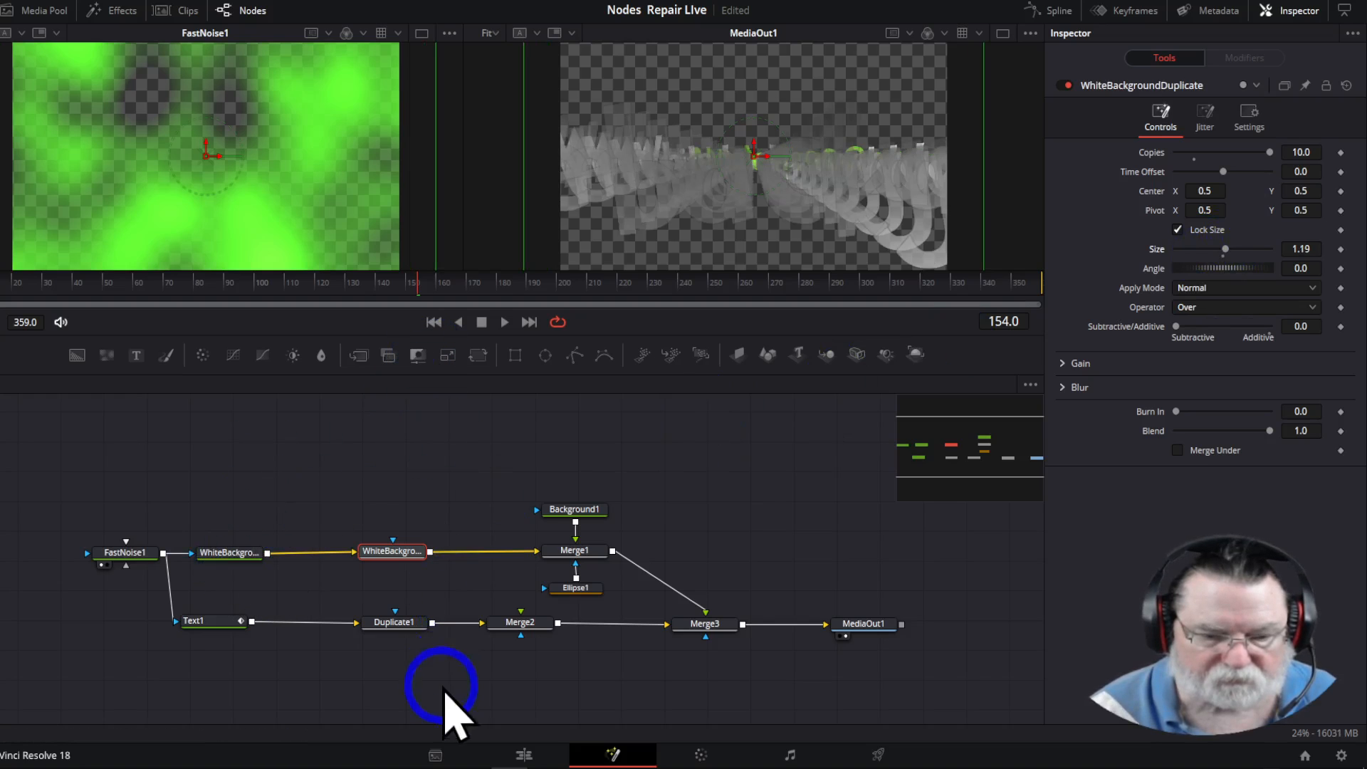
# Play the composition from near its start on the Edit page to review the enlarged duplicate copies
pyautogui.click(523, 756)
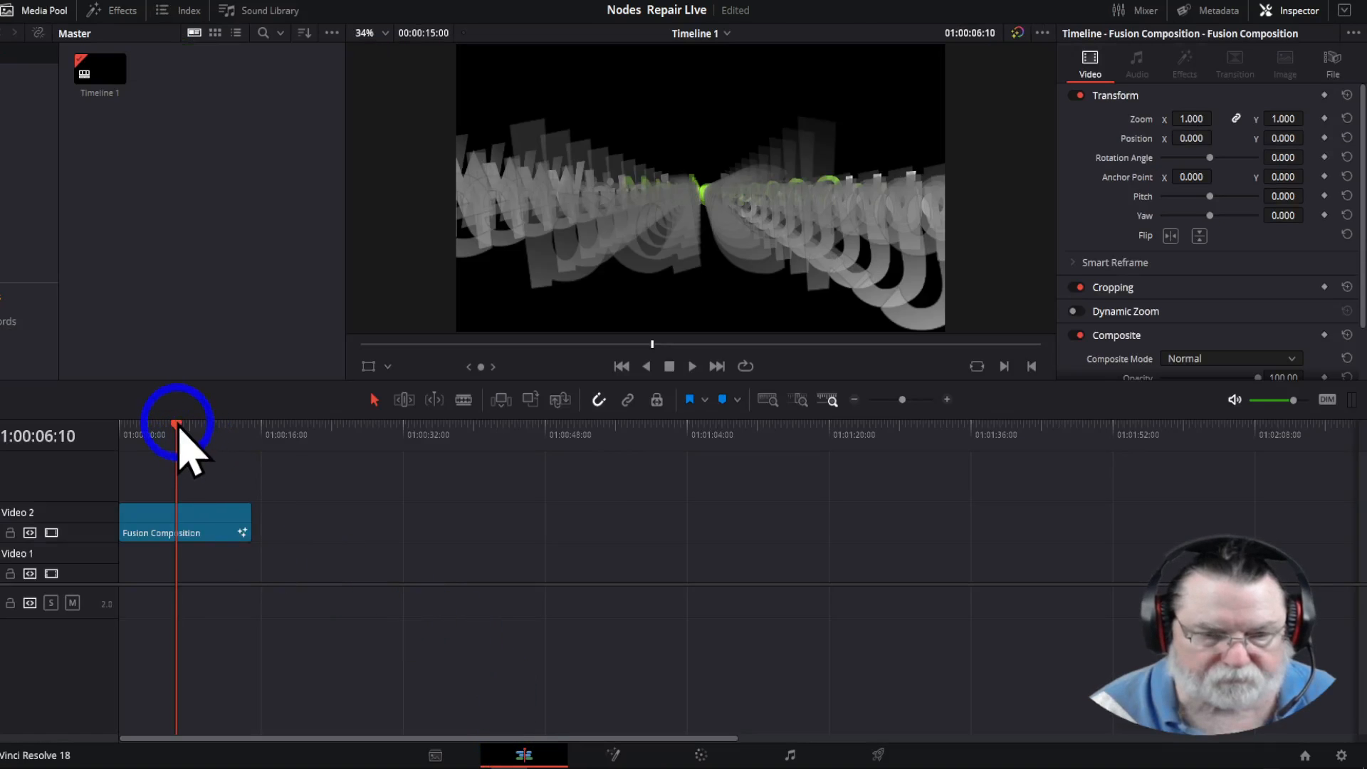
pyautogui.moveTo(177, 428); pyautogui.dragTo(128, 428)
pyautogui.press('space')
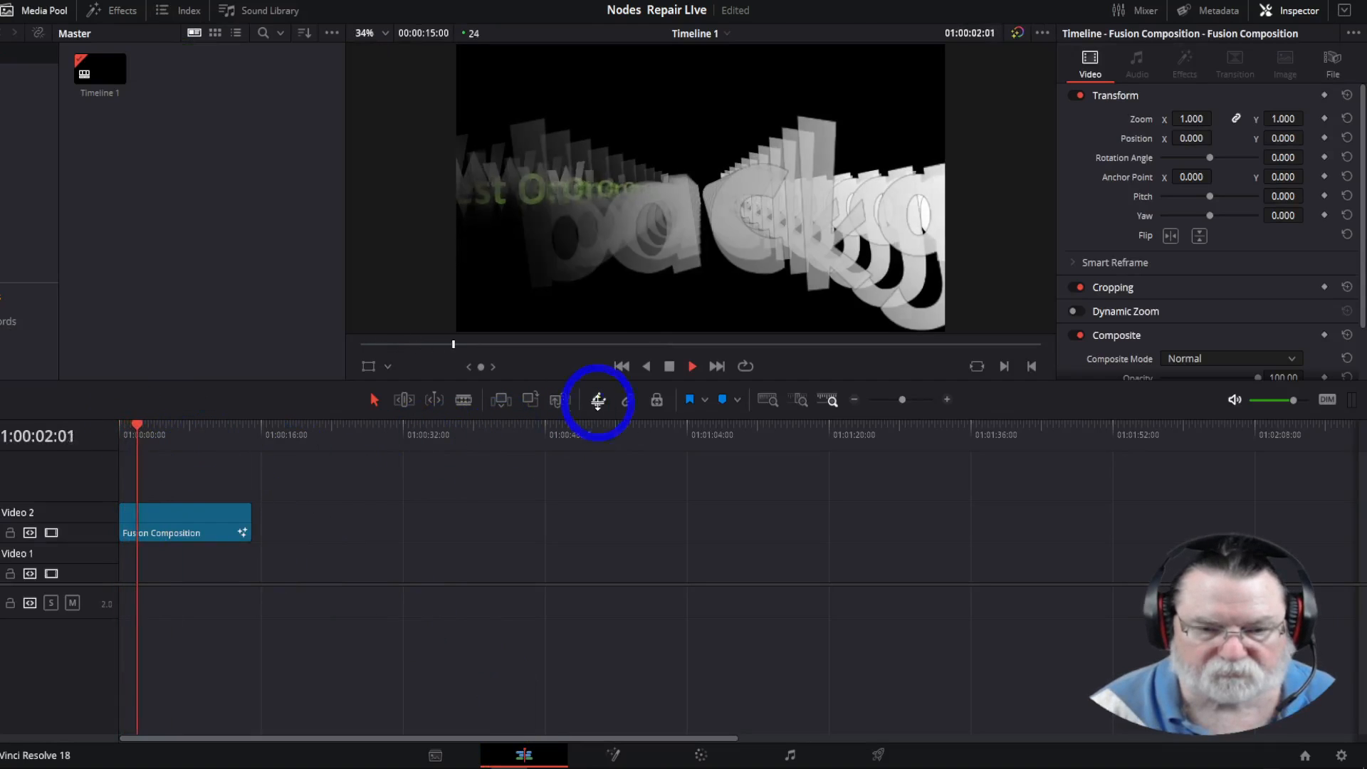
pyautogui.press('space')
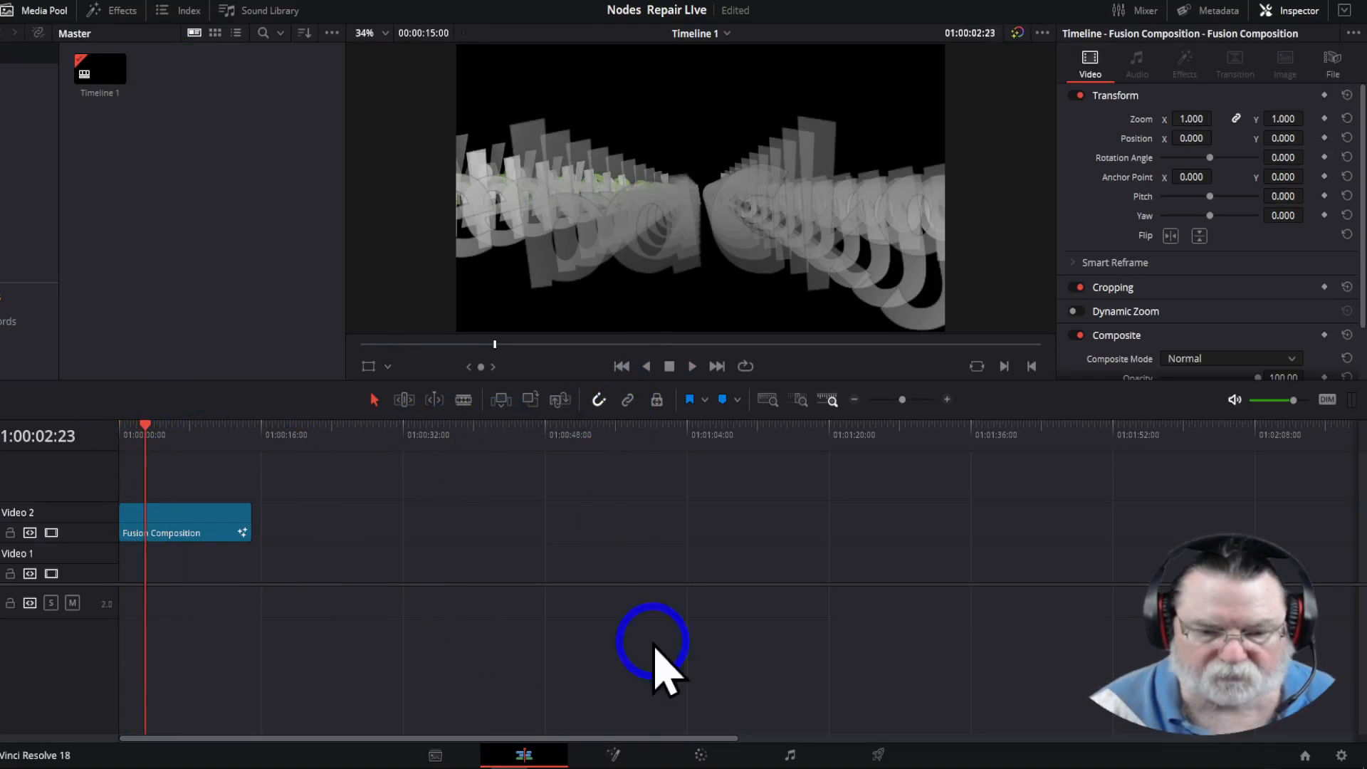
# On the Fusion page, keyframe the WhiteBackground text's Center at frame 71 and lower it to about Y 0.048
pyautogui.click(614, 756)
pyautogui.click(214, 552)
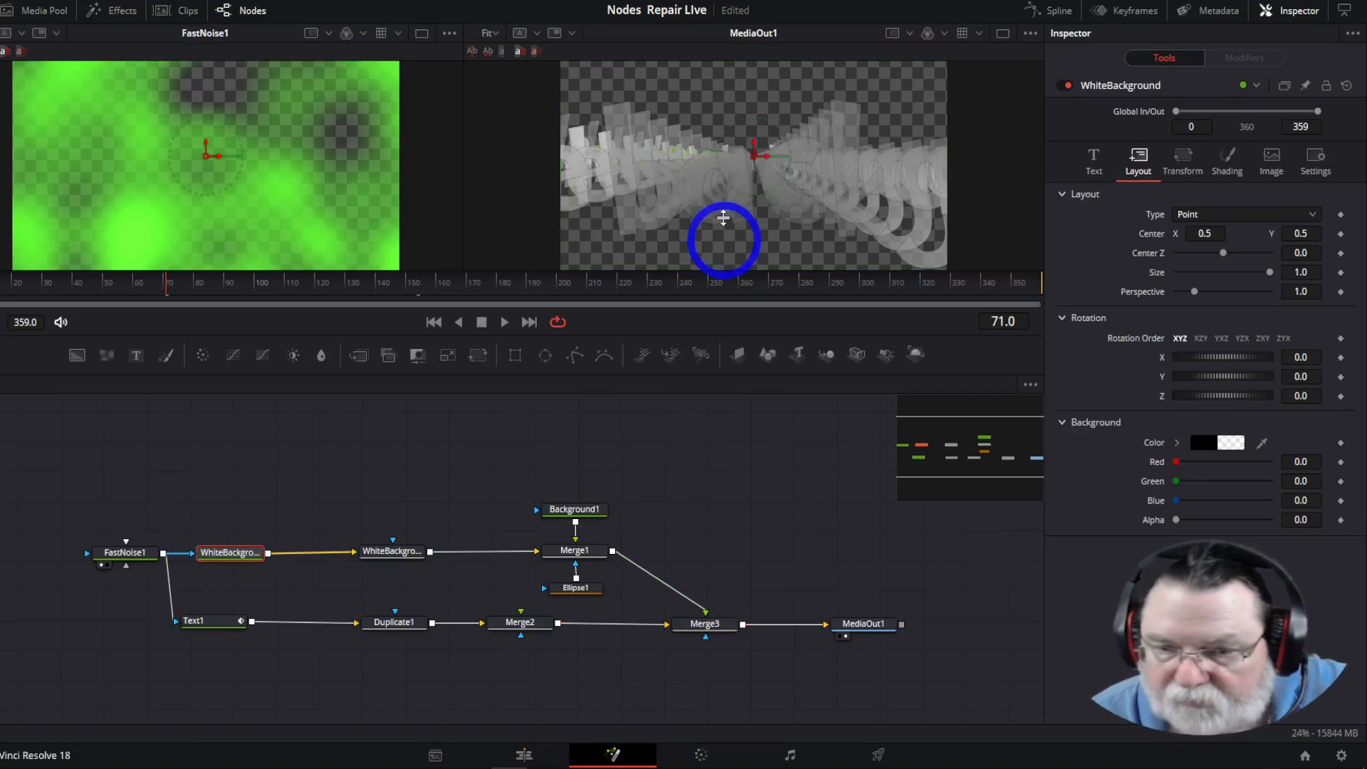
pyautogui.moveTo(753, 174); pyautogui.dragTo(767, 261)
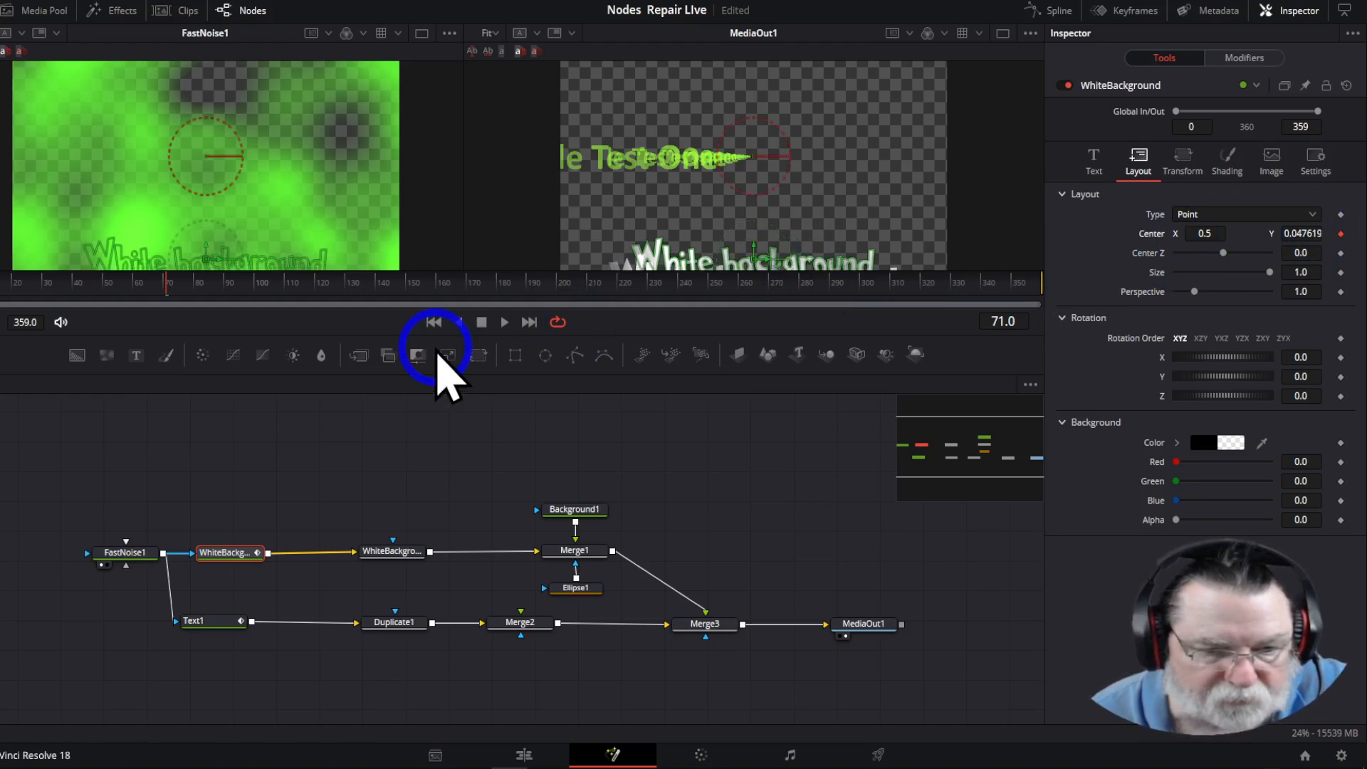
# At frame 0, reset the WhiteBackground text's Center and keyframe it low in the frame at about X 0.506, Y 0.075
pyautogui.click(433, 321)
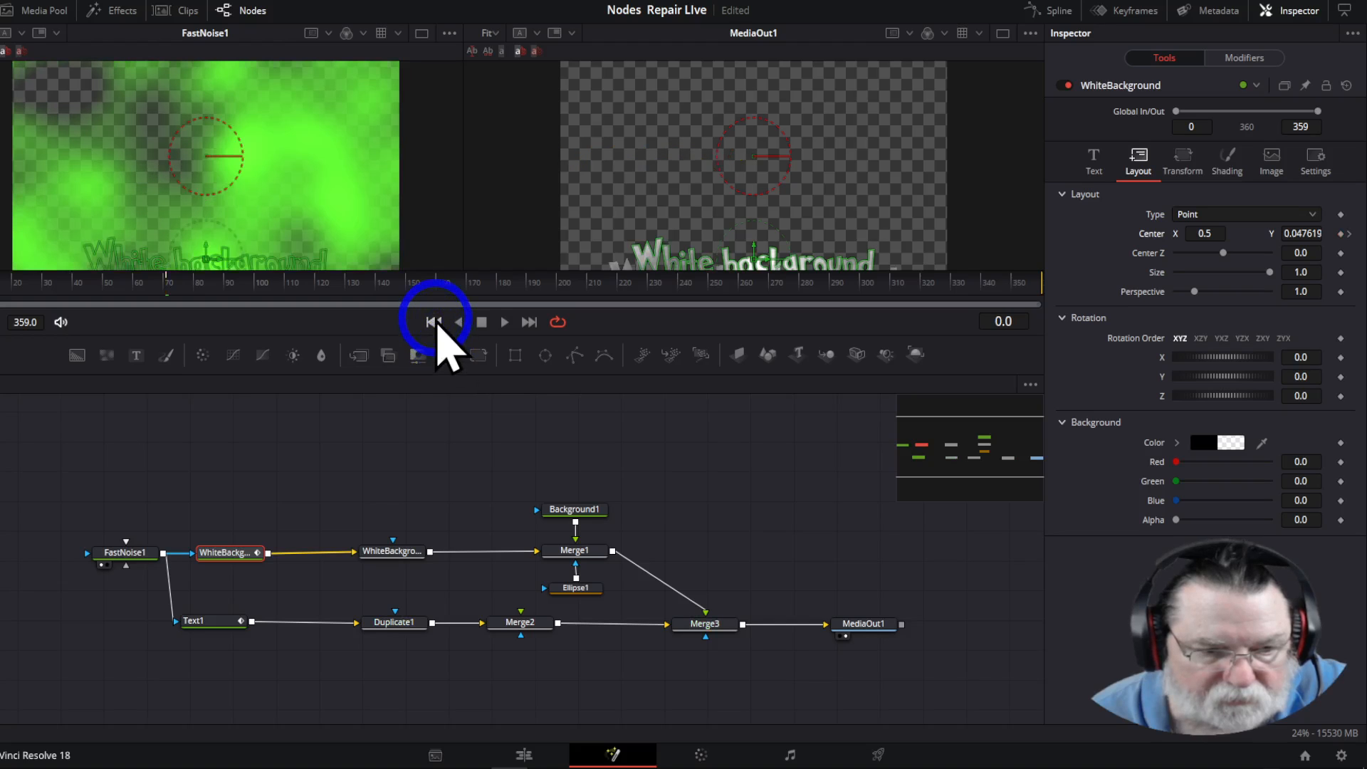
pyautogui.click(1148, 231)
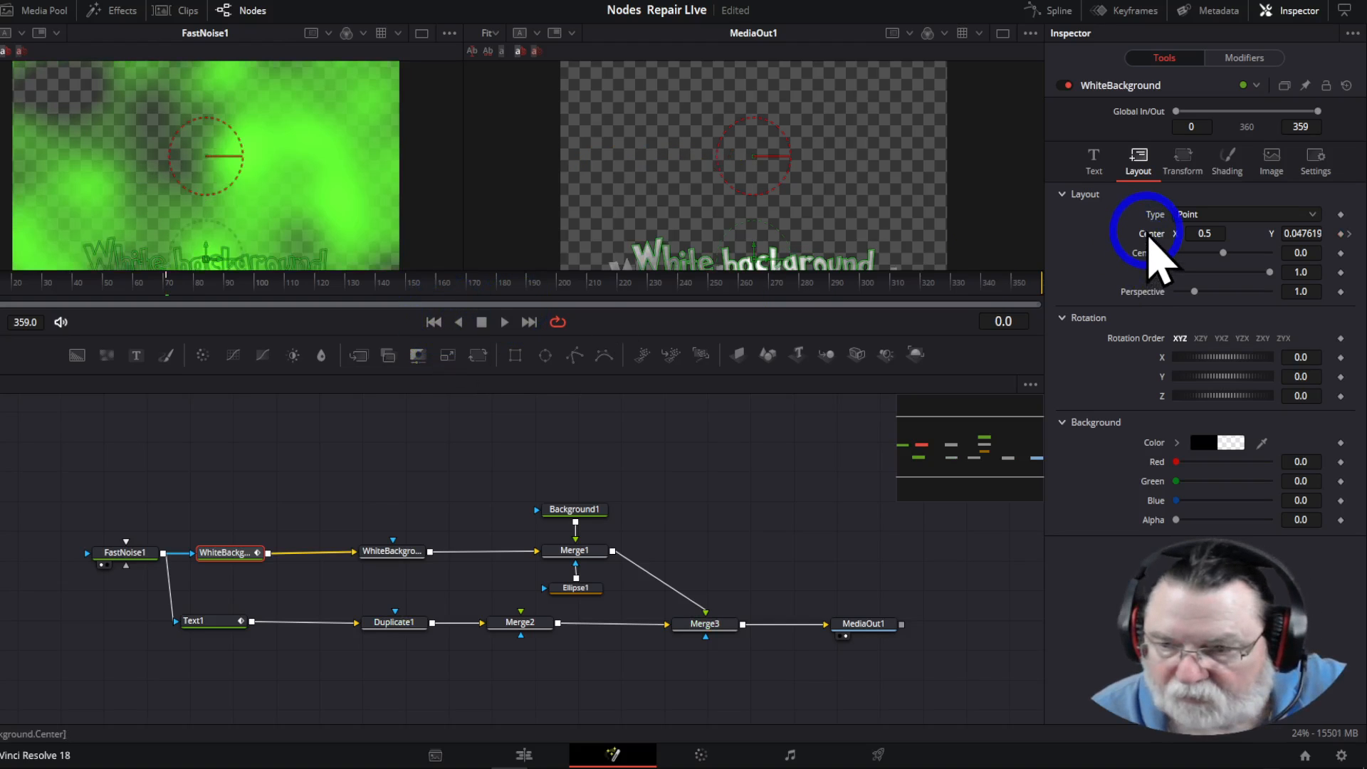
pyautogui.doubleClick(1147, 235)
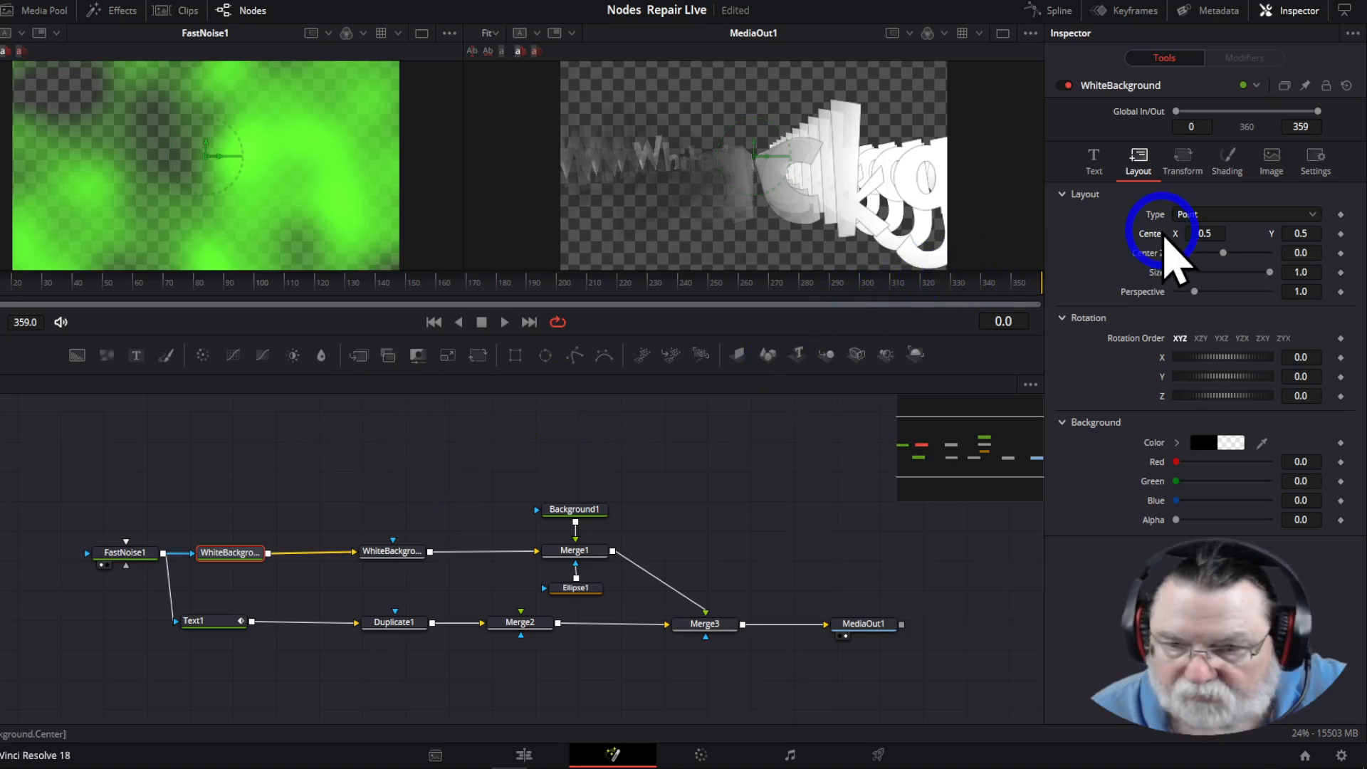
pyautogui.moveTo(754, 157); pyautogui.dragTo(757, 253)
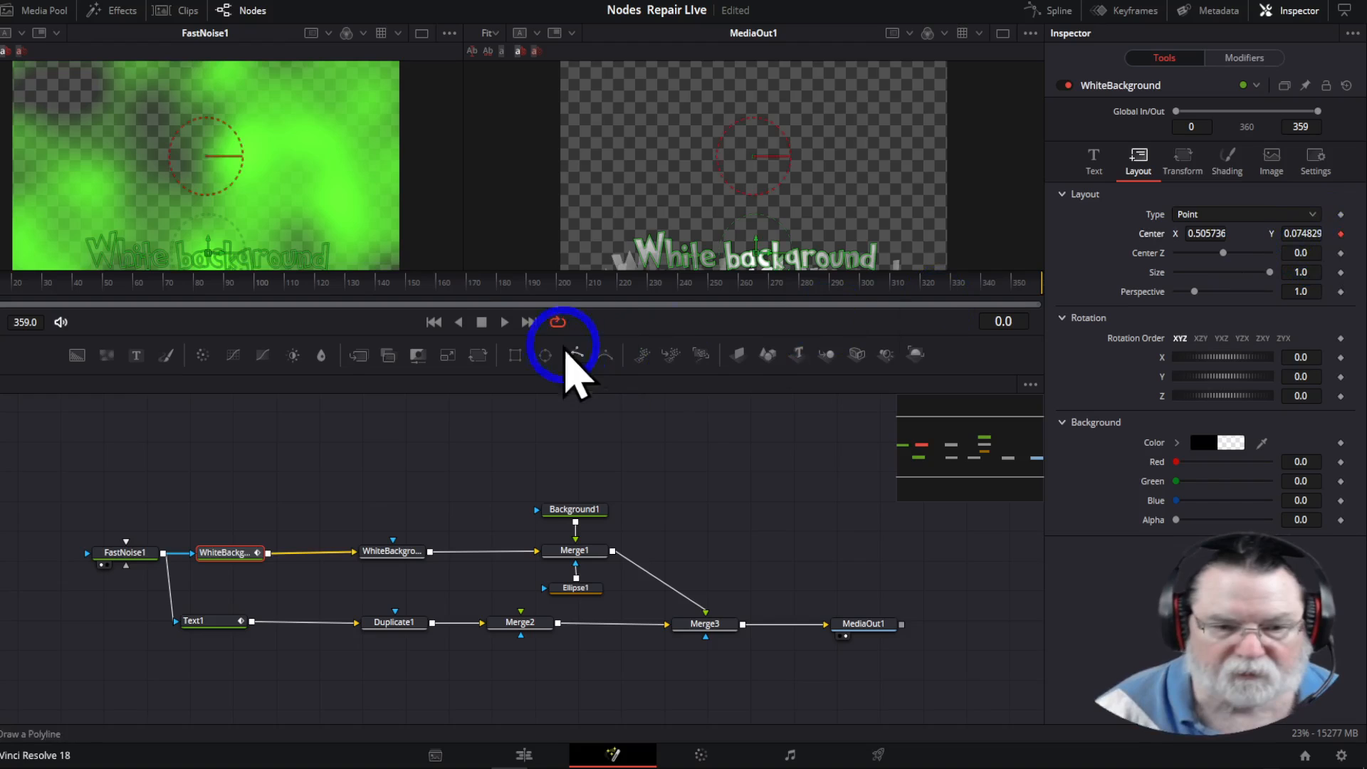
# Keyframe the WhiteBackground text's Center at about Y 0.384 on frame 180 and at 0.5, 0.5 on frame 358
pyautogui.click(498, 289)
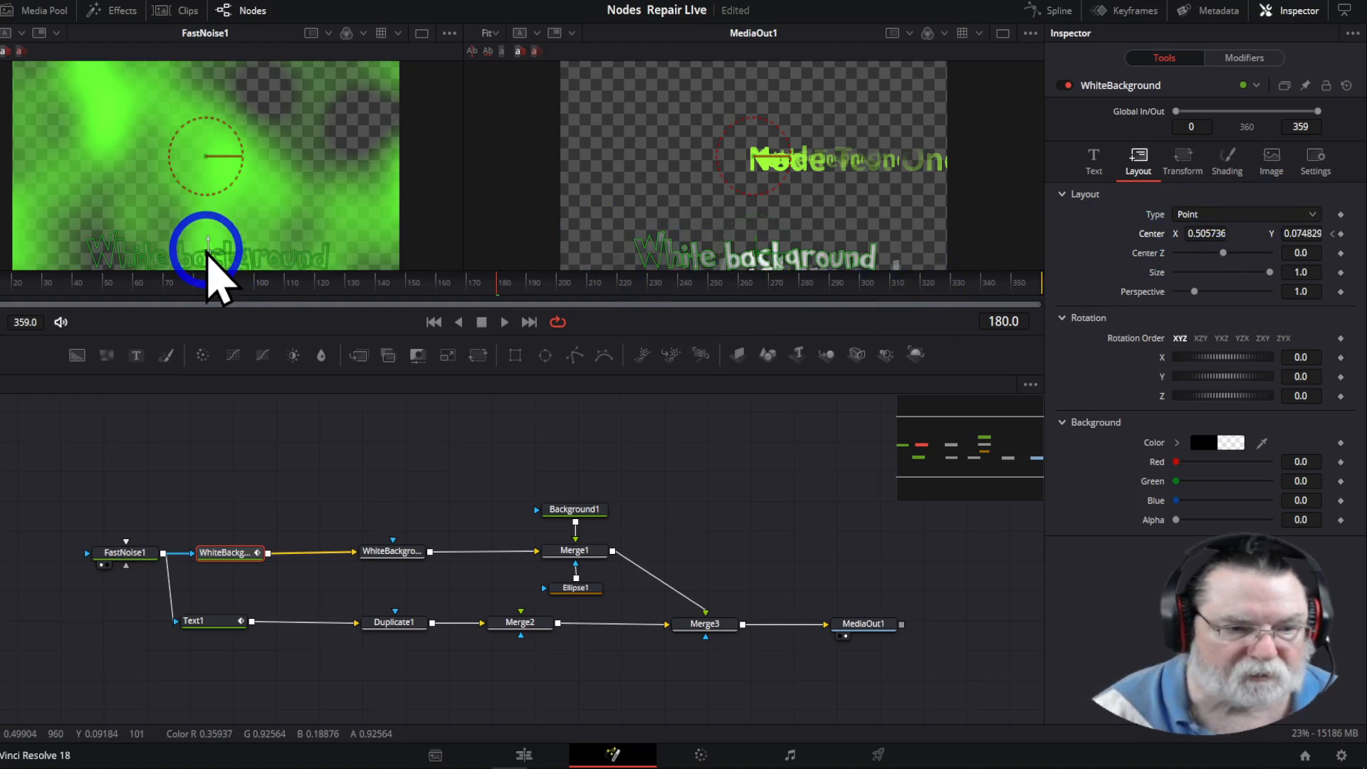
pyautogui.moveTo(209, 254); pyautogui.dragTo(210, 222)
pyautogui.moveTo(208, 203)
pyautogui.mouseDown()
pyautogui.moveTo(210, 175)
pyautogui.moveTo(210, 186)
pyautogui.mouseUp()
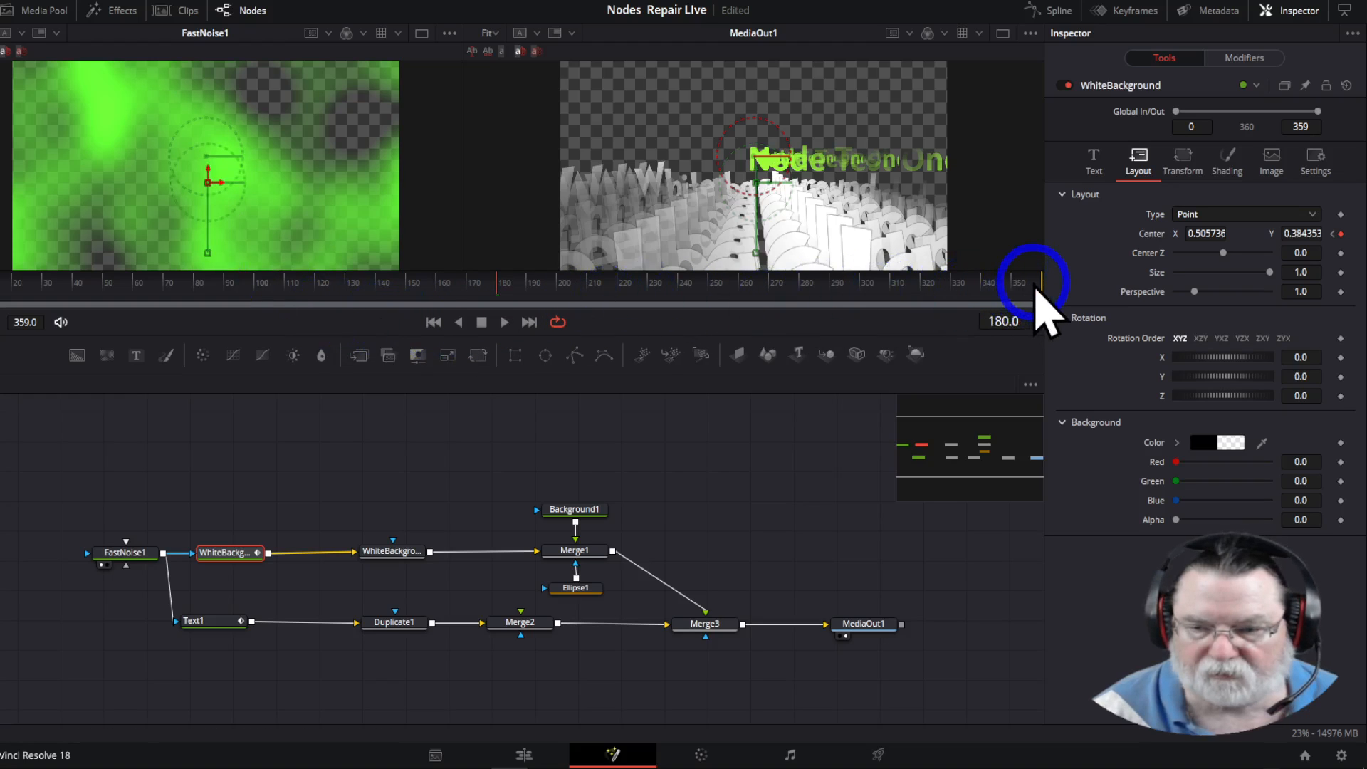
pyautogui.click(1038, 282)
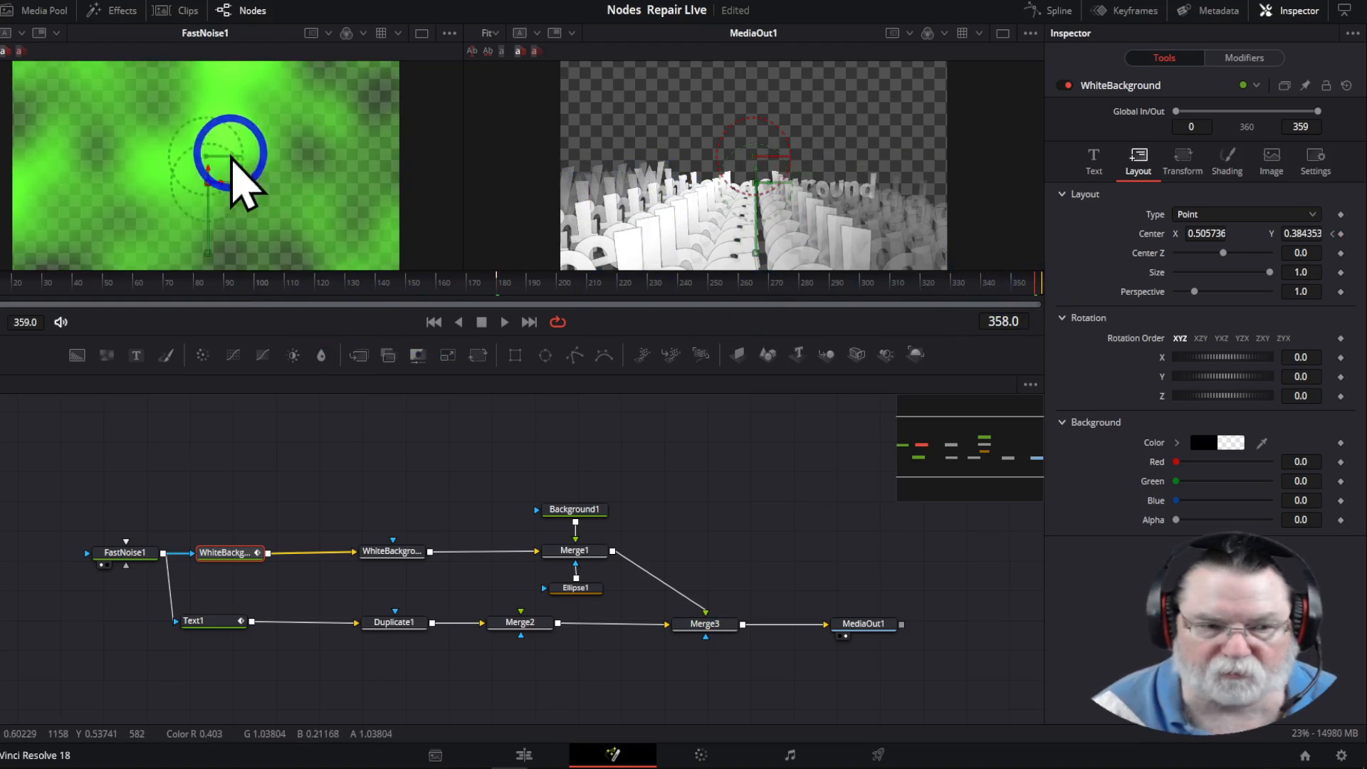
pyautogui.moveTo(208, 184); pyautogui.dragTo(205, 156)
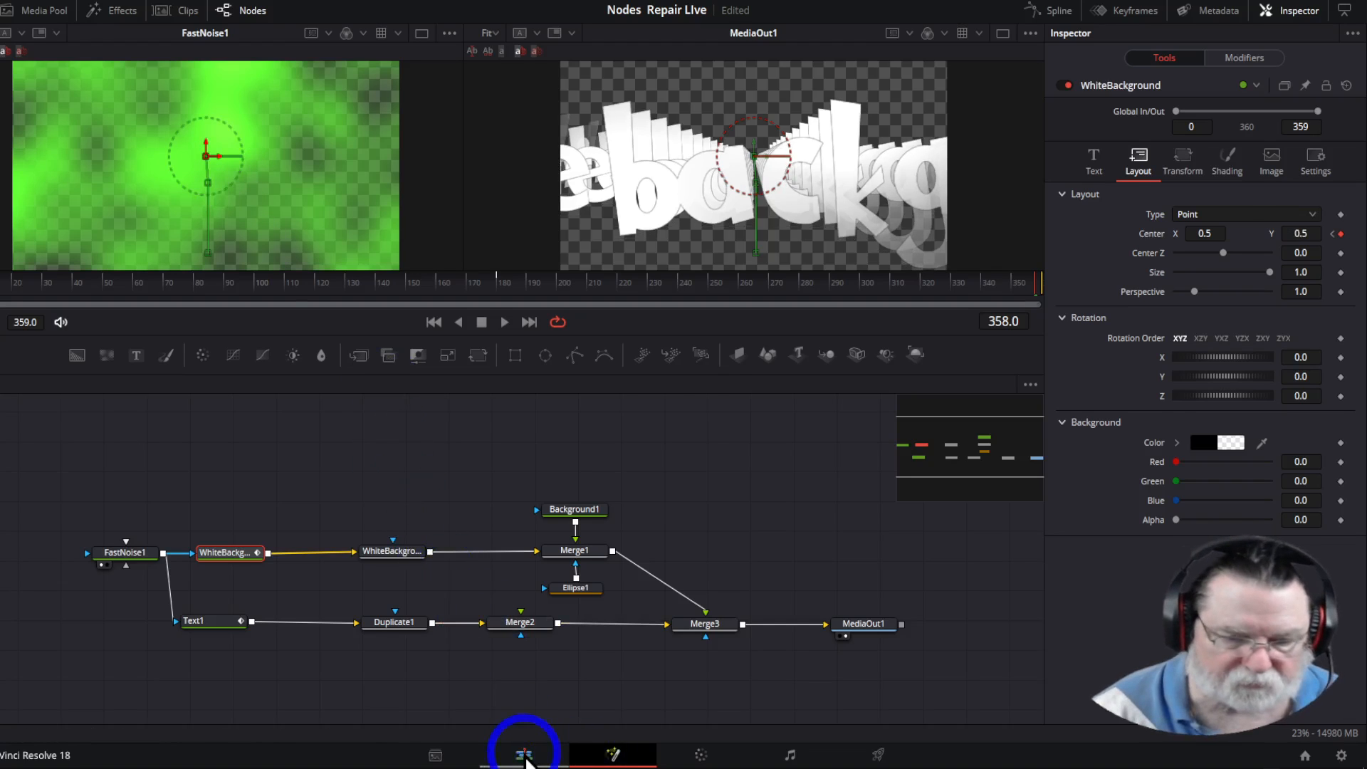
# Play the composition from start to end on the Edit page to review the title's keyframed movement, and return to the Fusion page
pyautogui.click(525, 756)
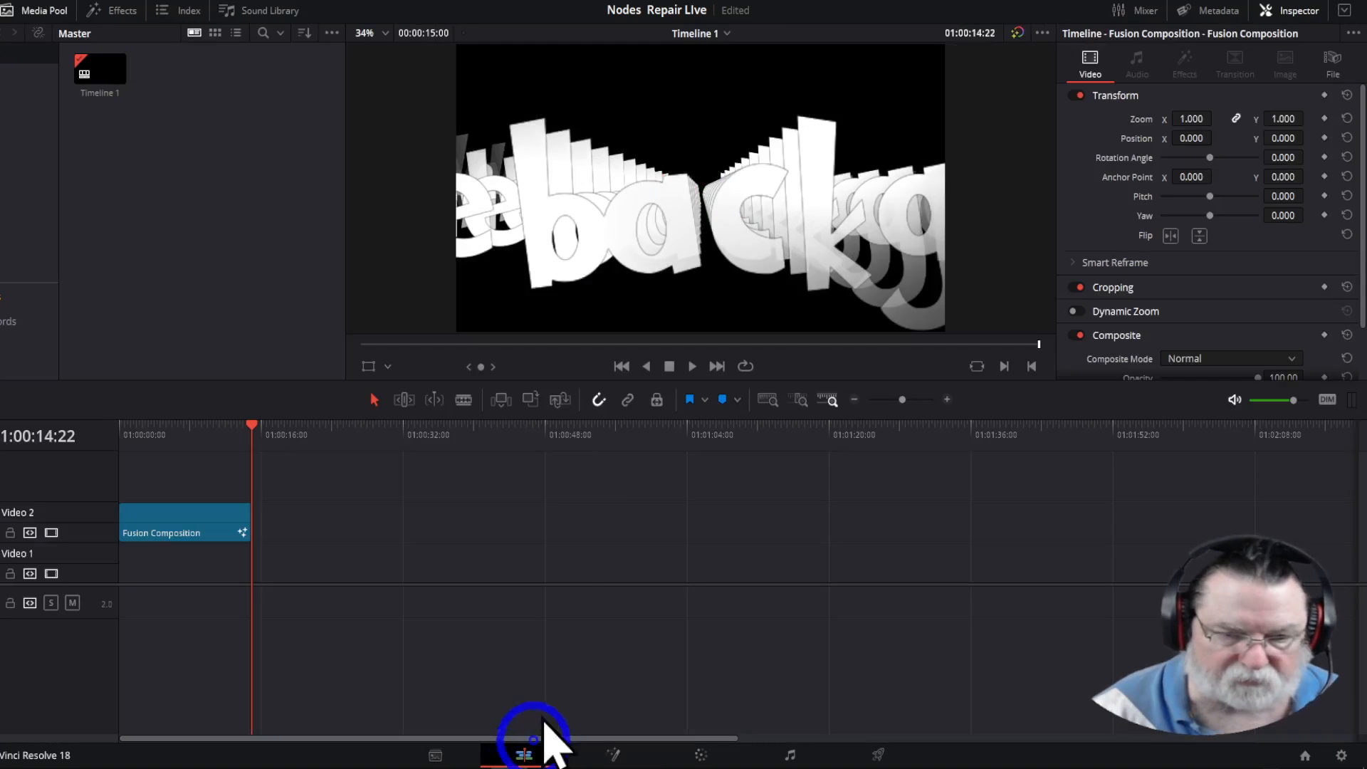
pyautogui.click(621, 366)
pyautogui.press('space')
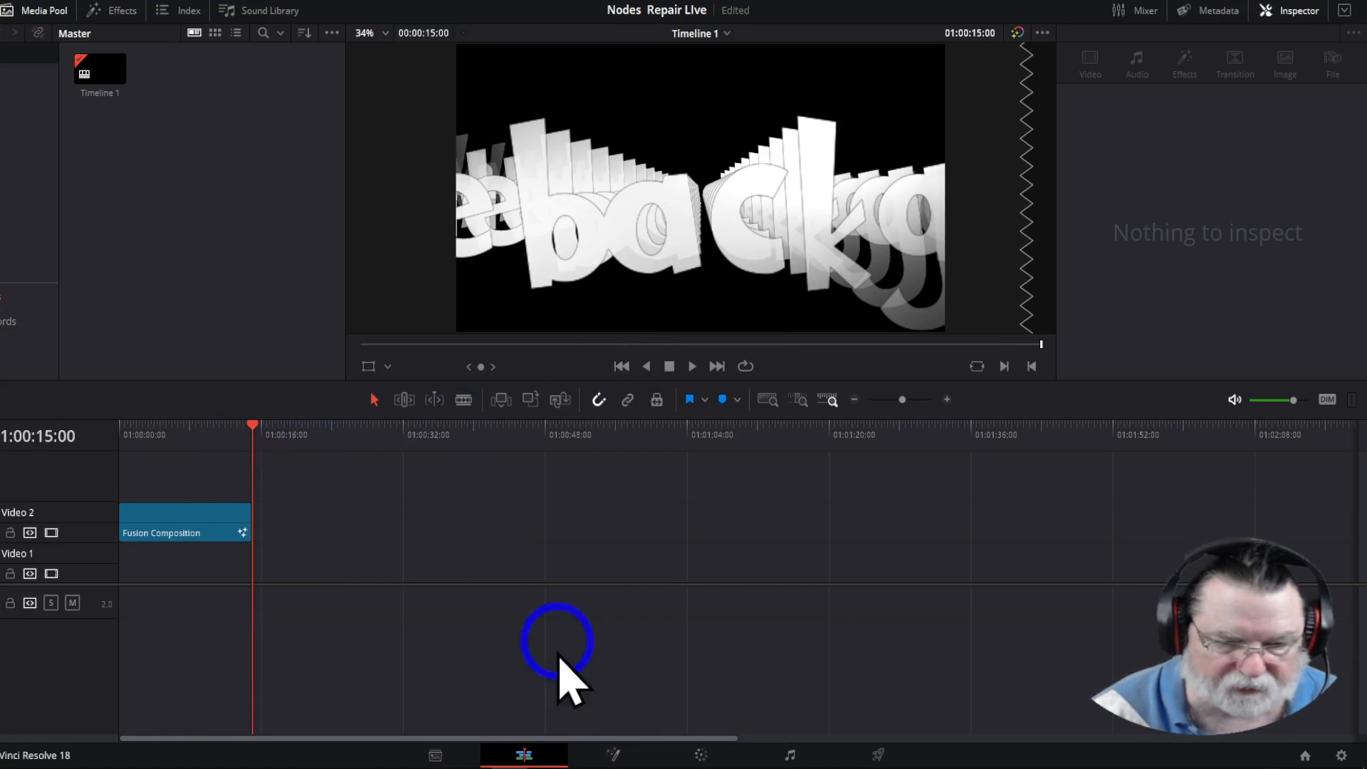
pyautogui.click(611, 757)
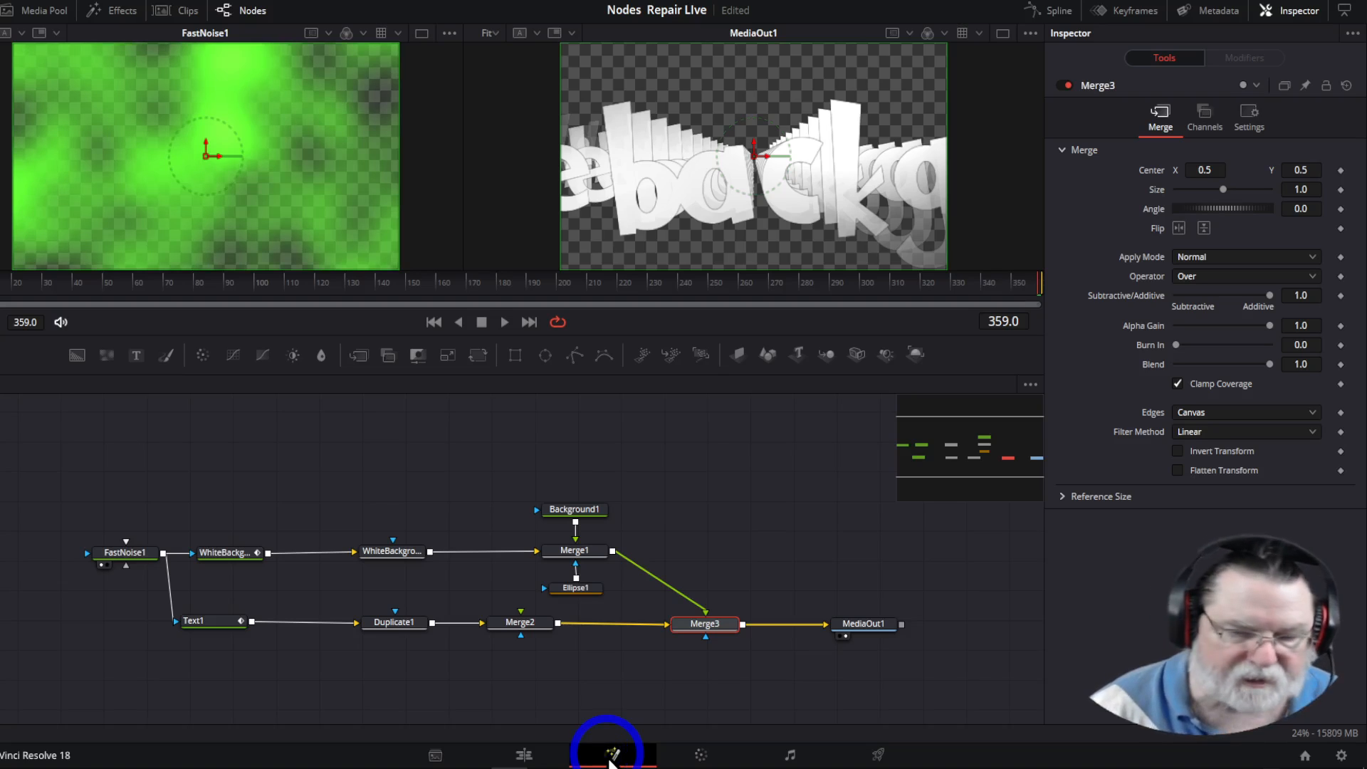
# Select the WhiteBackgroundDuplicate node and keyframe its Copies value of 10 at frame 0
pyautogui.click(389, 553)
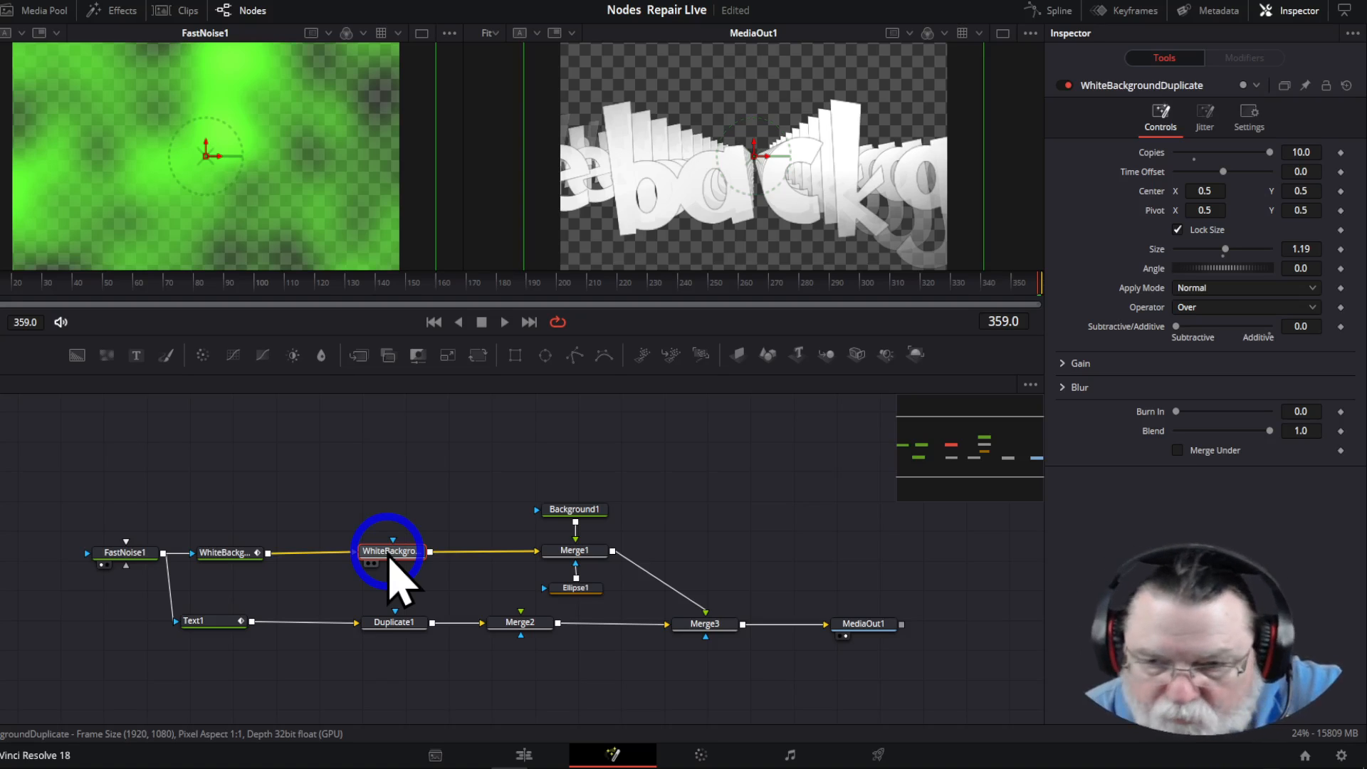
pyautogui.click(432, 321)
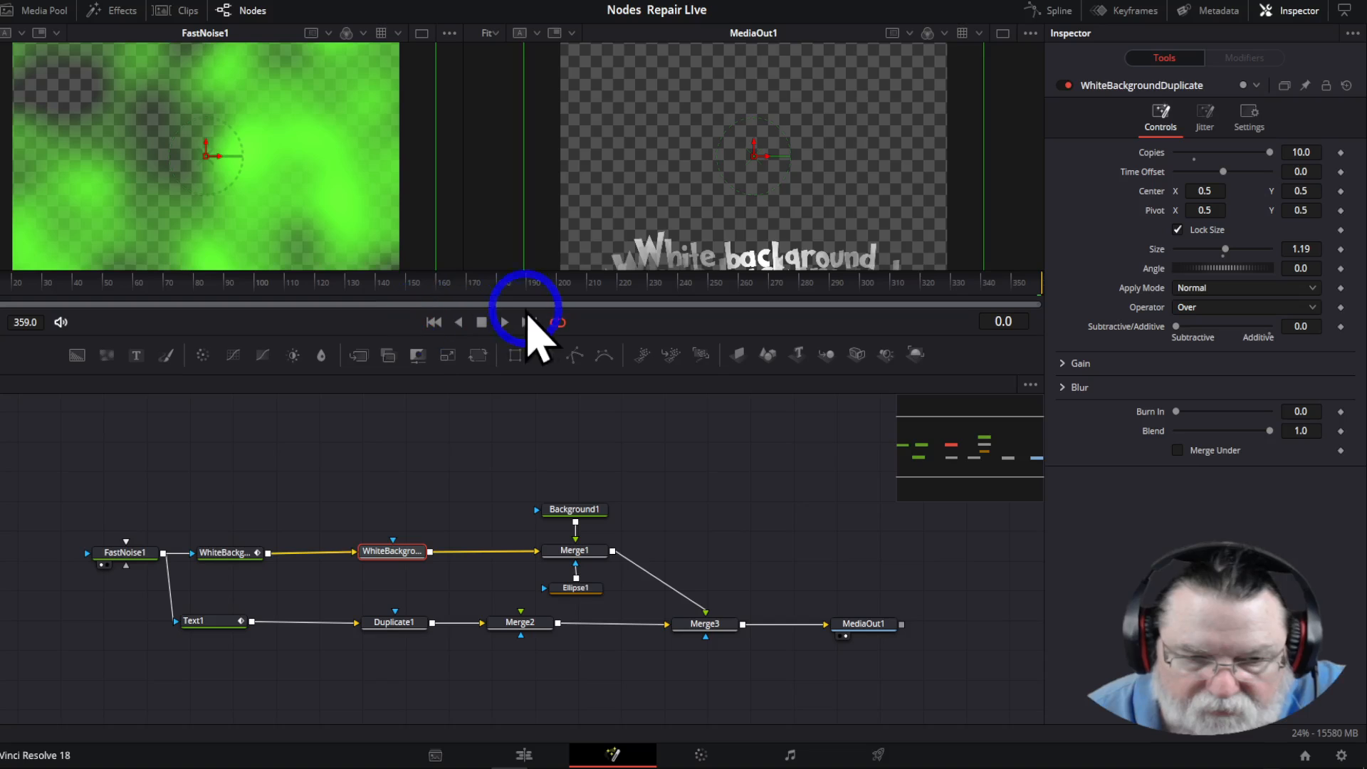
pyautogui.click(528, 322)
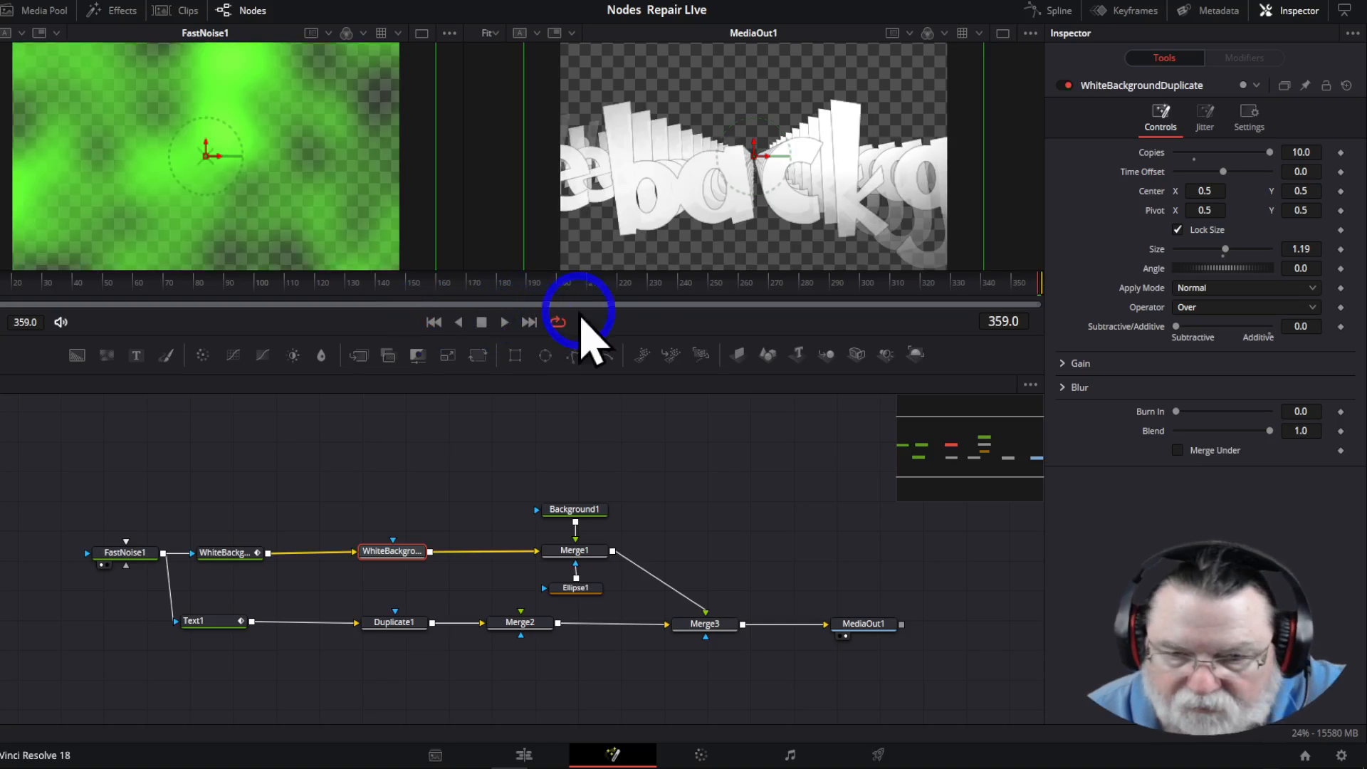
pyautogui.moveTo(710, 288); pyautogui.dragTo(1038, 290)
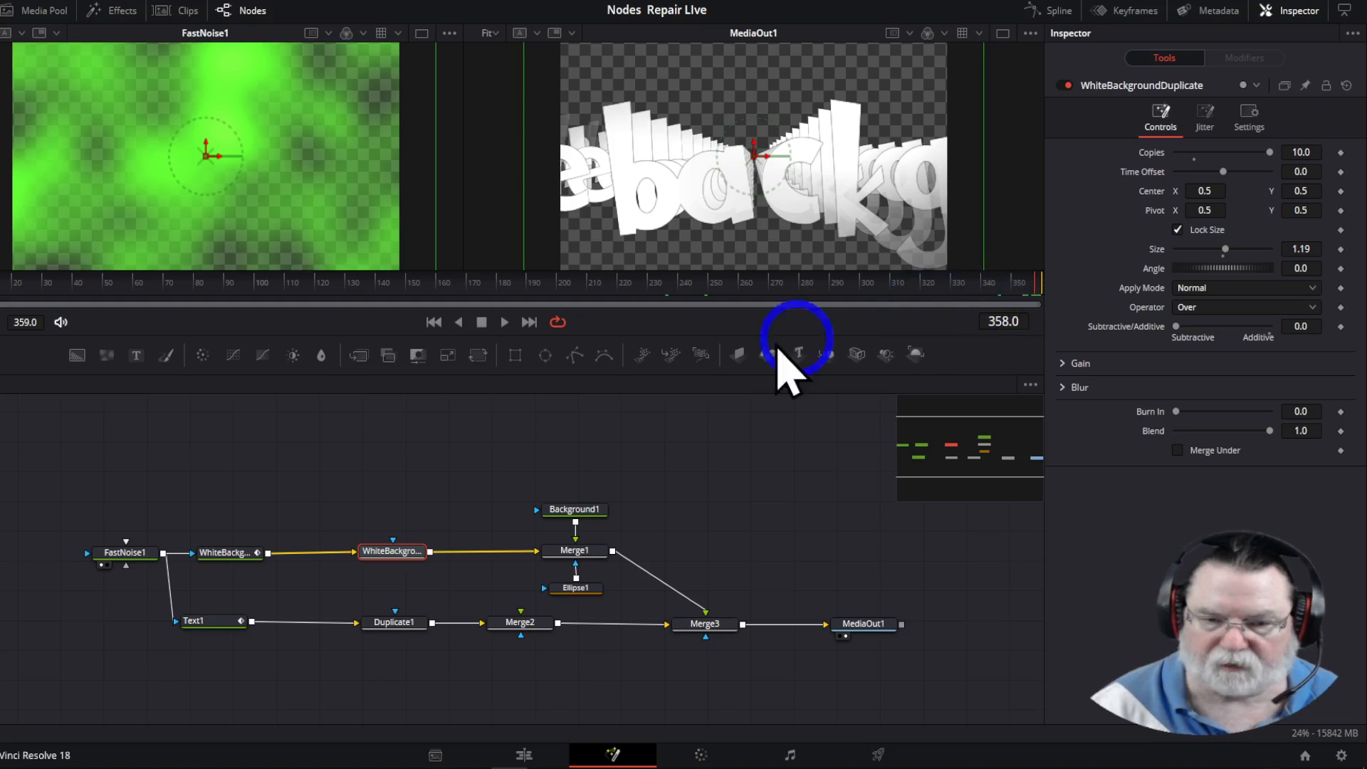
pyautogui.click(434, 322)
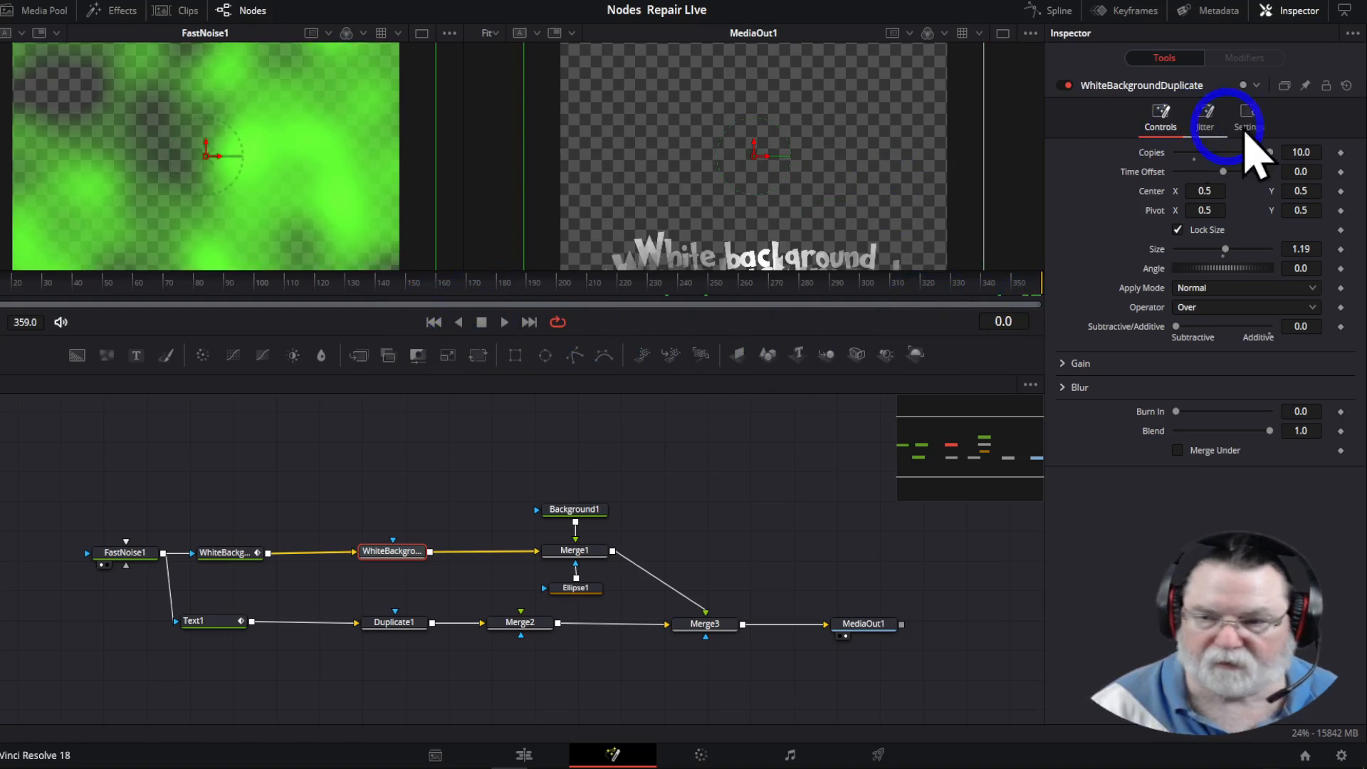
pyautogui.click(1340, 153)
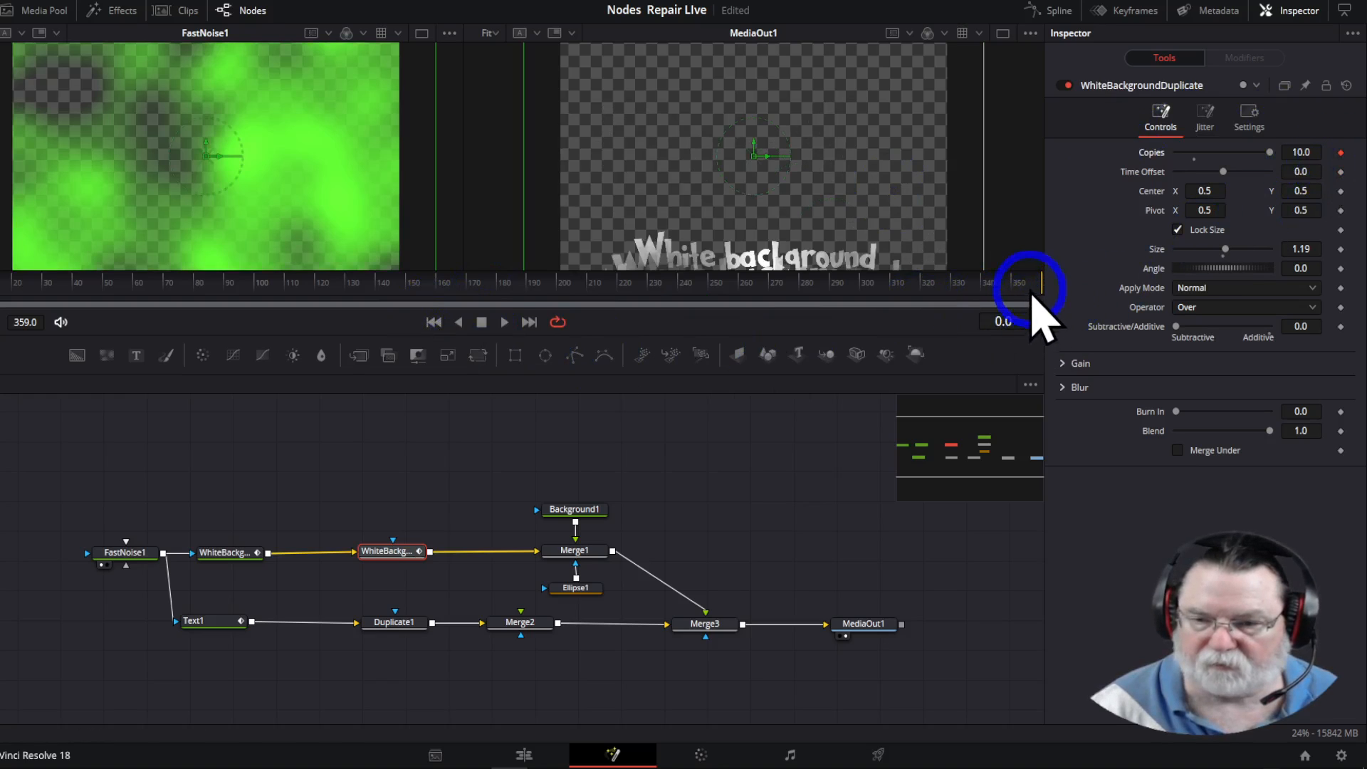
# Set WhiteBackgroundDuplicate's Copies to 1 at the final frame, 359
pyautogui.click(1037, 284)
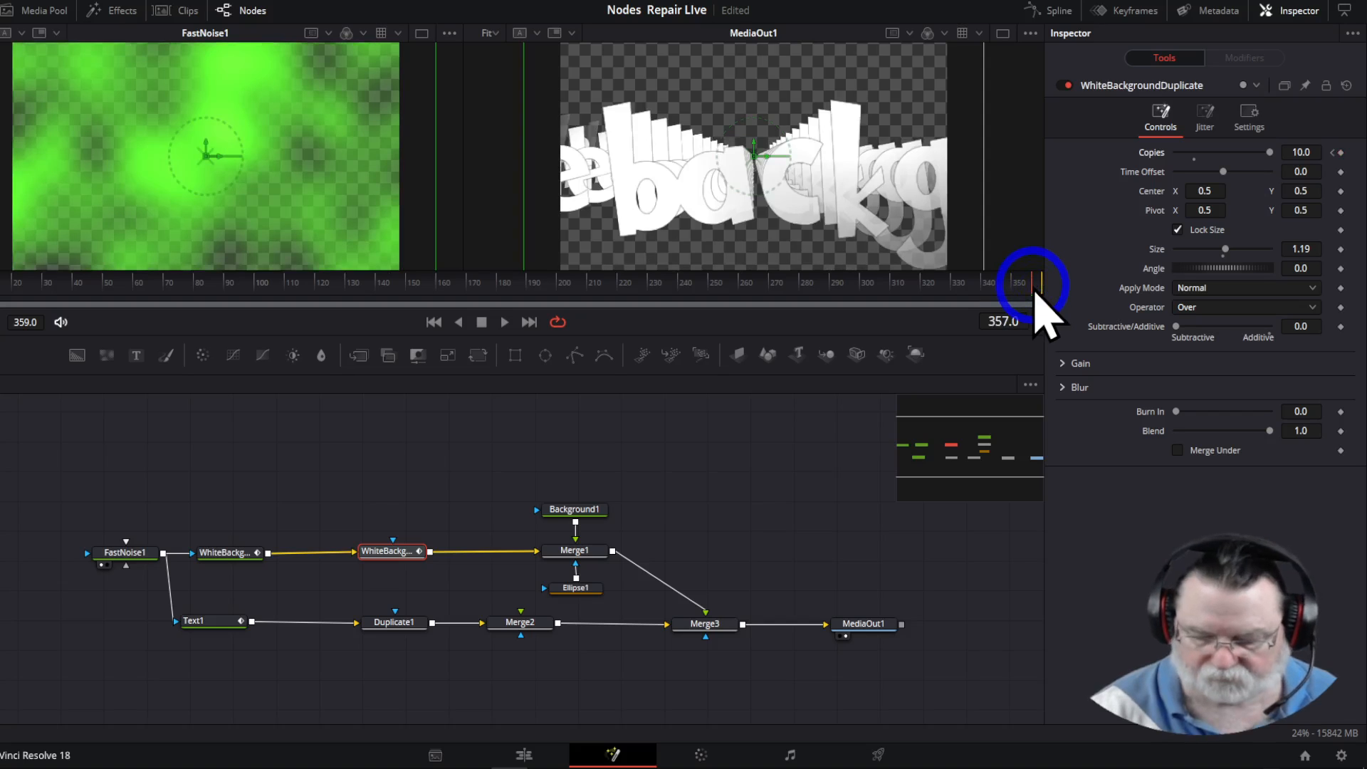
pyautogui.press('Right')
pyautogui.press('Right')
pyautogui.press('Right')
pyautogui.press('Left')
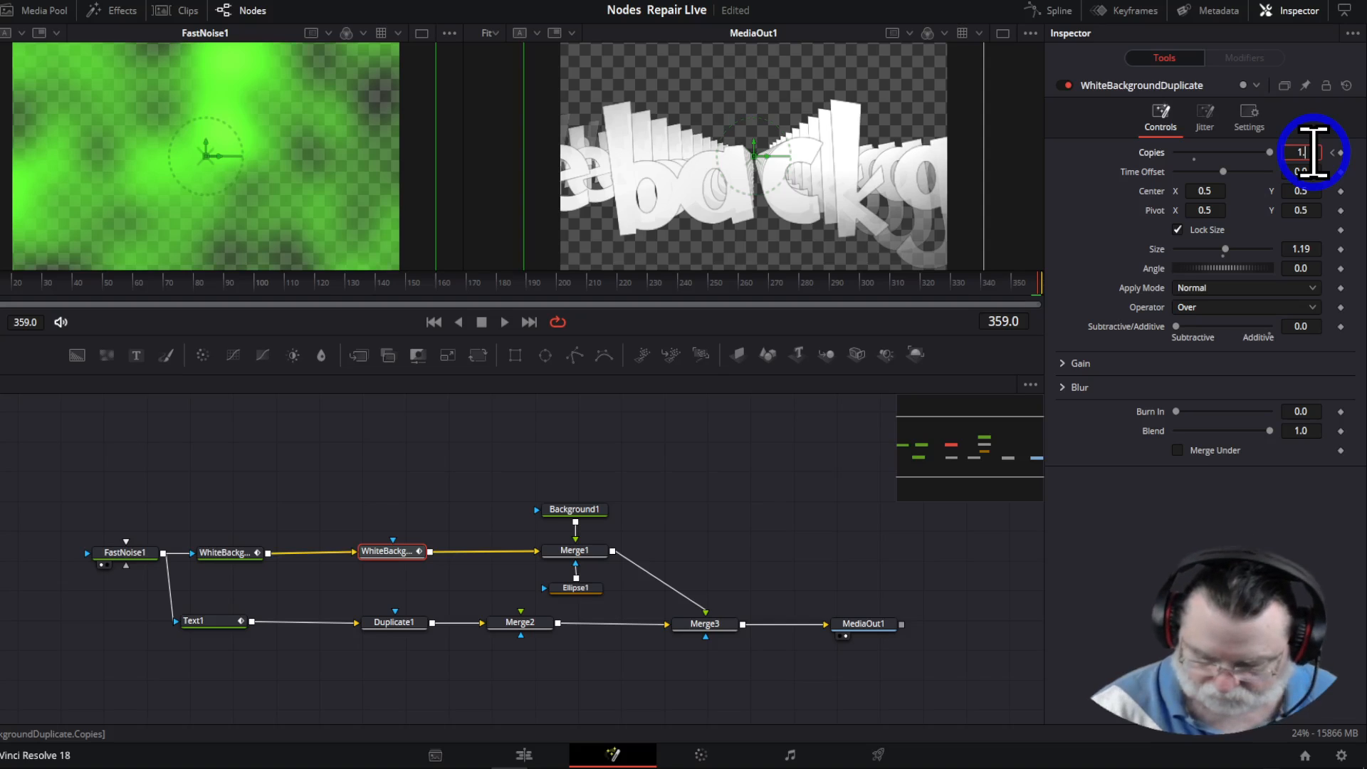
# Play the composition from the start on the Edit page to review the animated number of copies
pyautogui.click(524, 754)
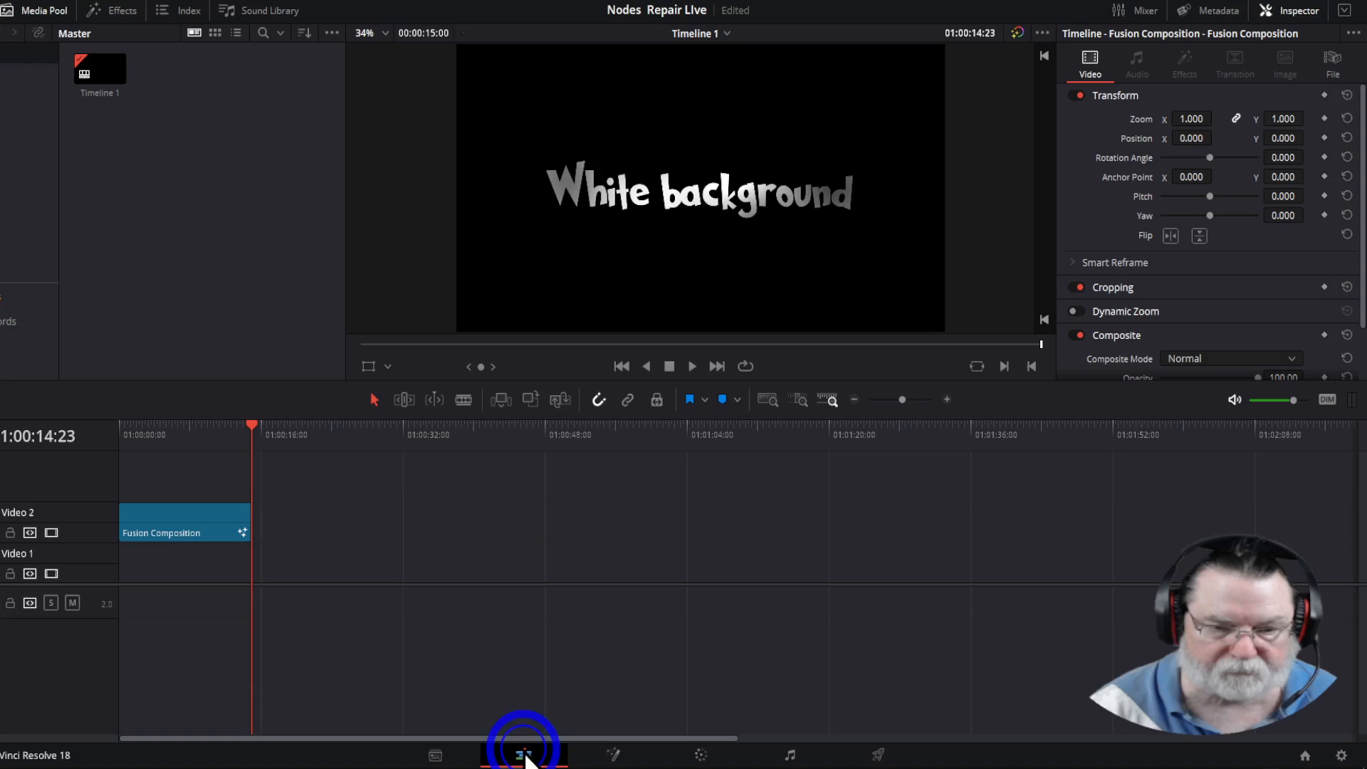
pyautogui.click(622, 366)
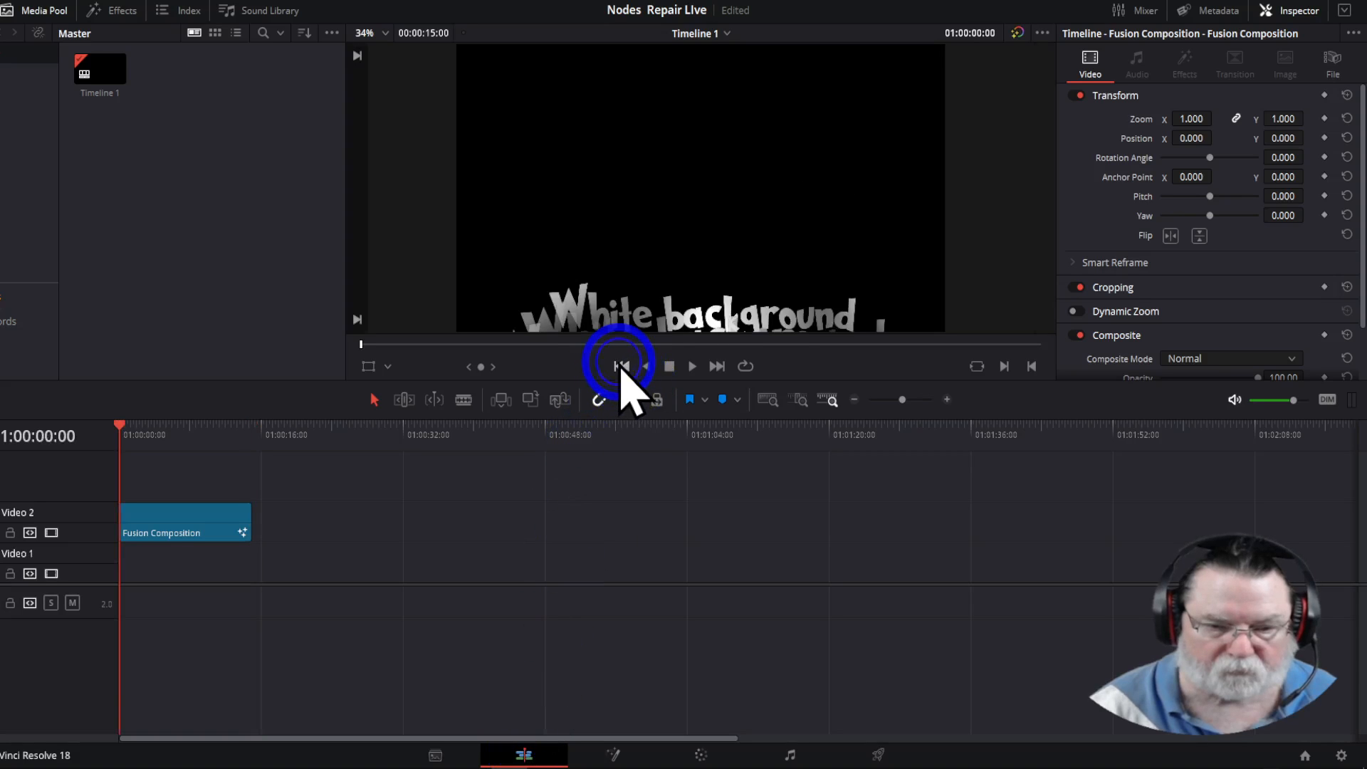
pyautogui.click(692, 366)
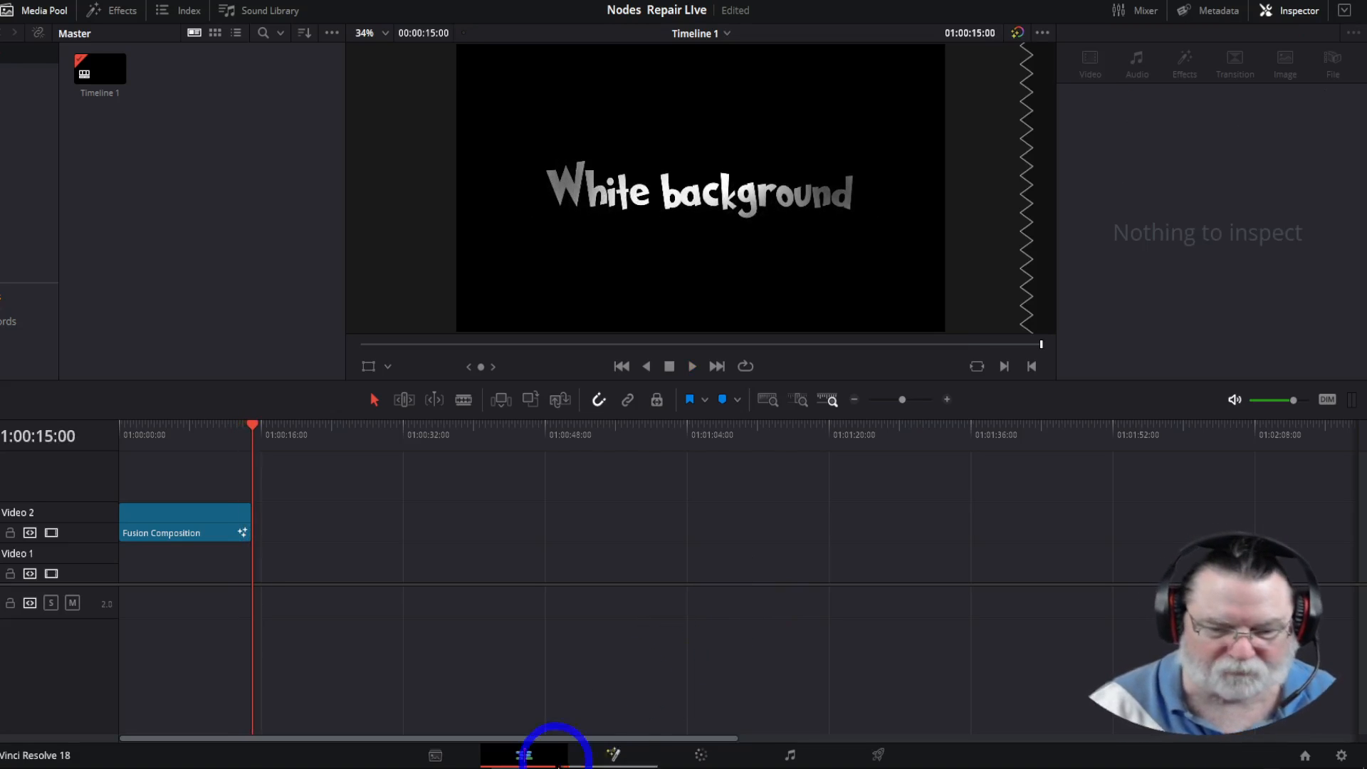
# On the Deliver page, name the render file Render test A
pyautogui.click(880, 756)
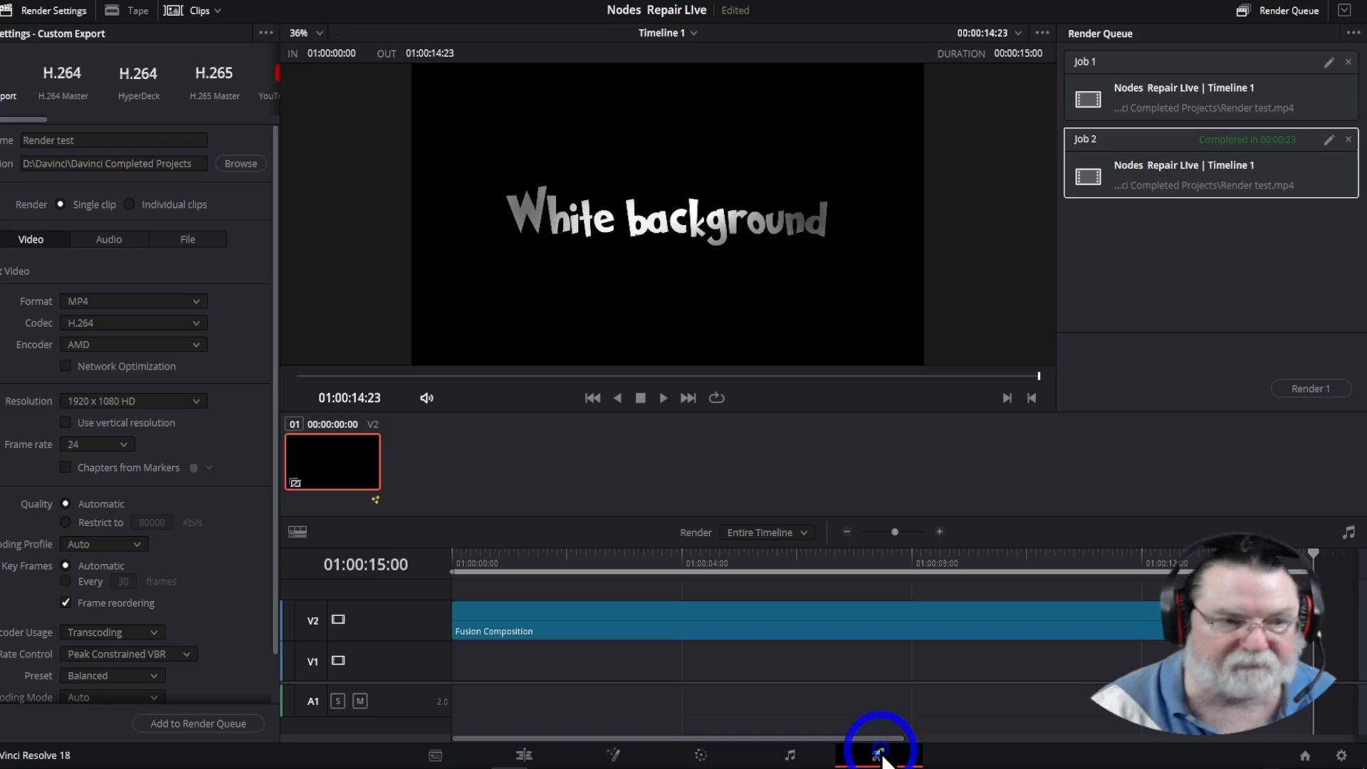
pyautogui.click(92, 133)
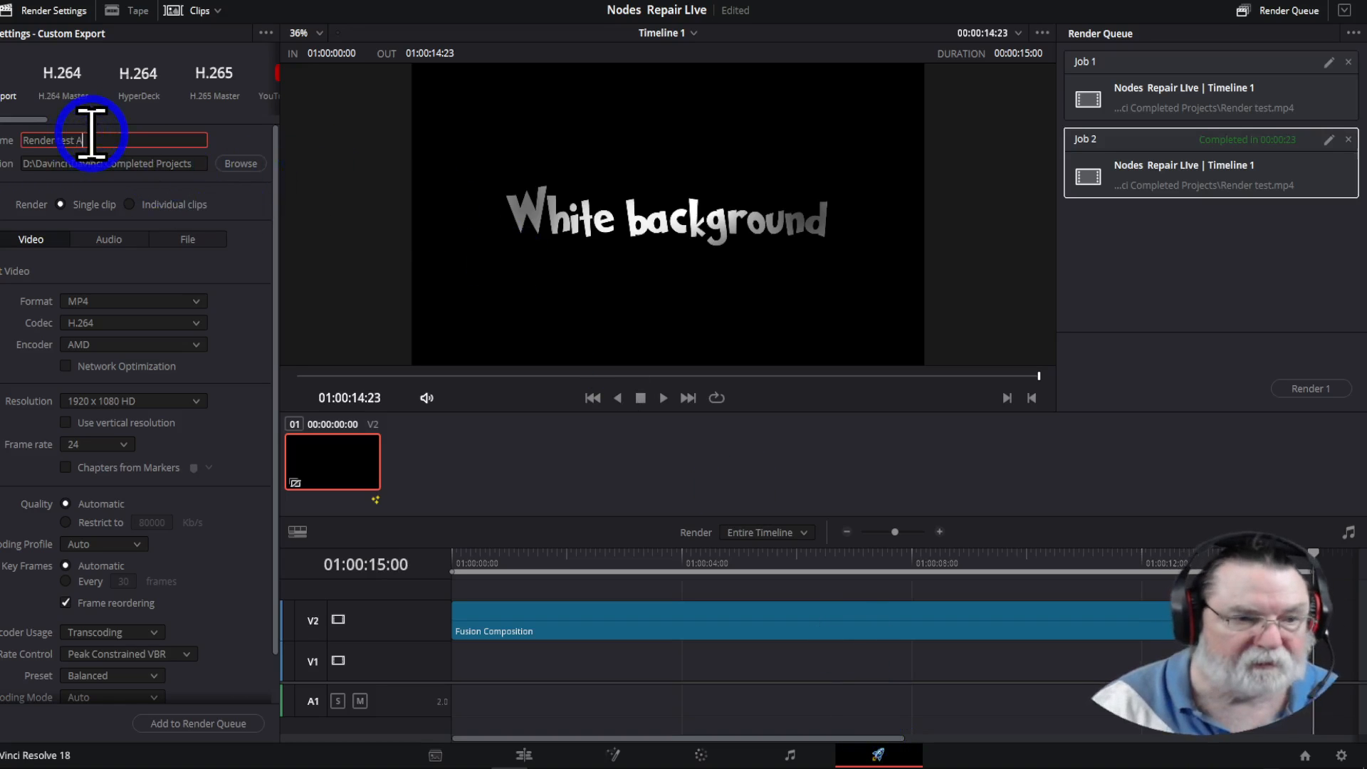
pyautogui.write('A')
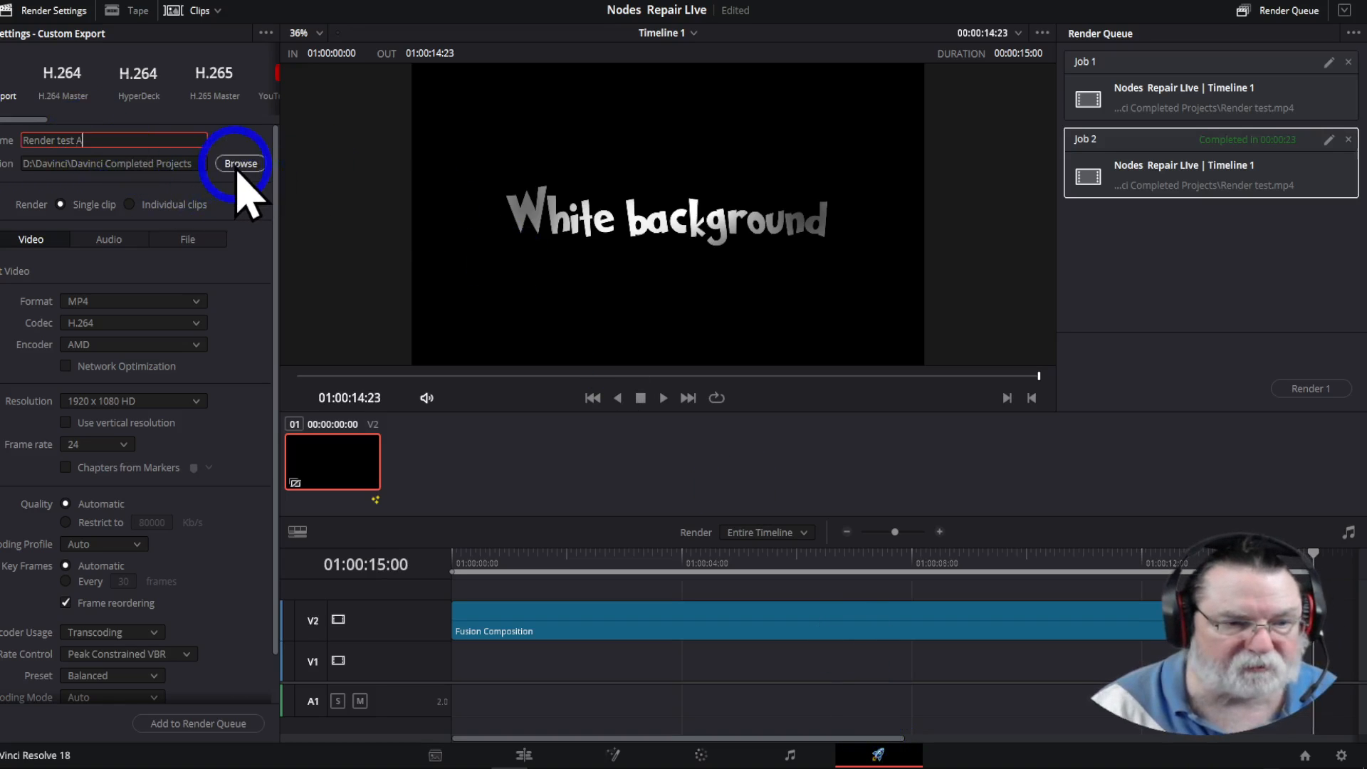
# Create a Nodes Testing folder inside Davinci Completed Projects and set it as the render's save location
pyautogui.click(238, 167)
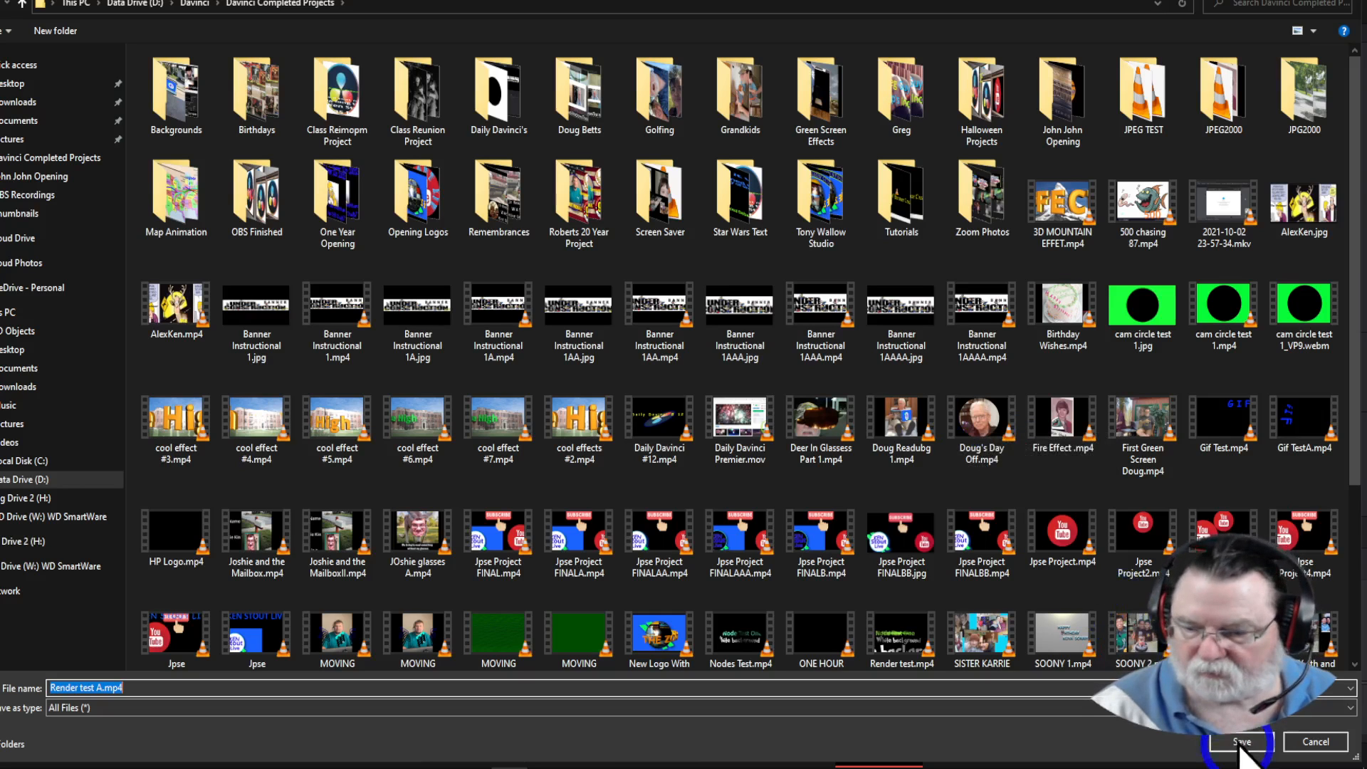
pyautogui.click(1356, 466)
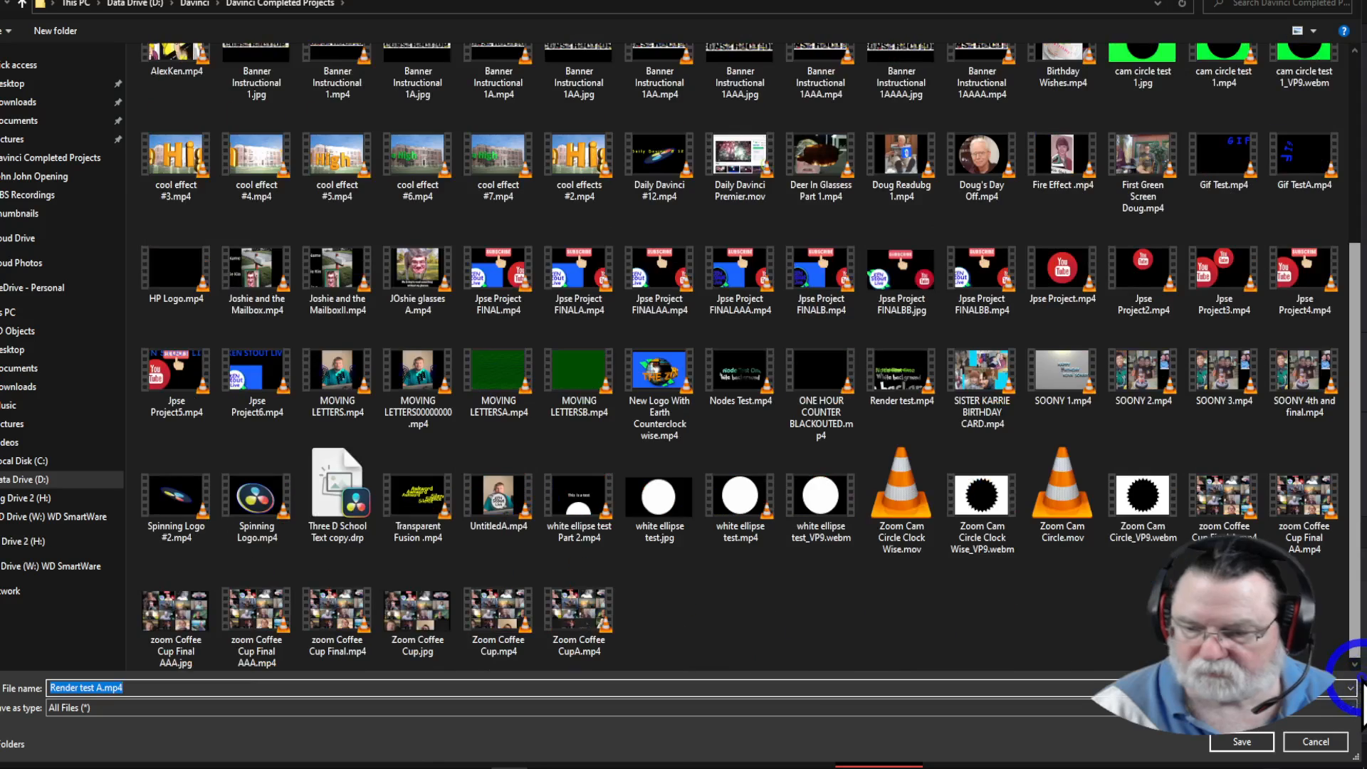
pyautogui.rightClick(760, 641)
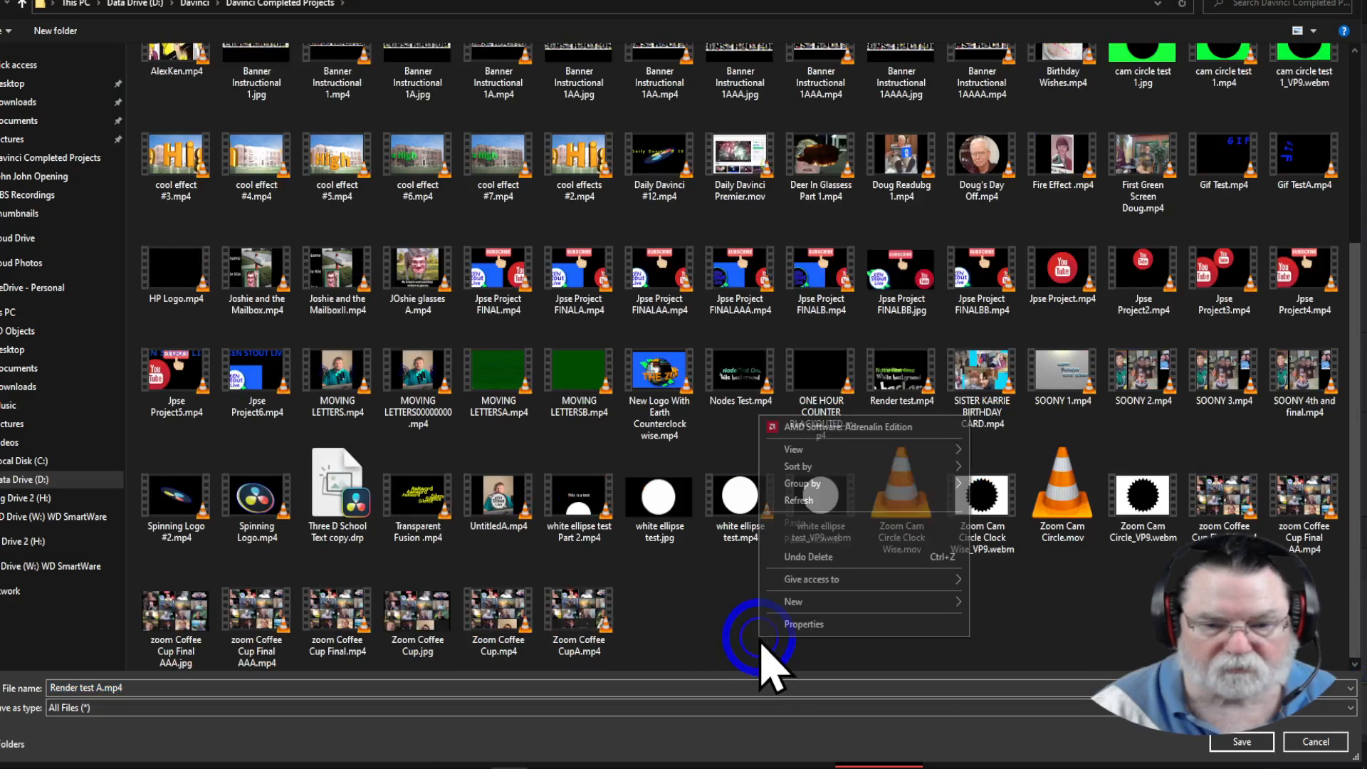
pyautogui.click(789, 599)
pyautogui.click(960, 601)
pyautogui.click(995, 603)
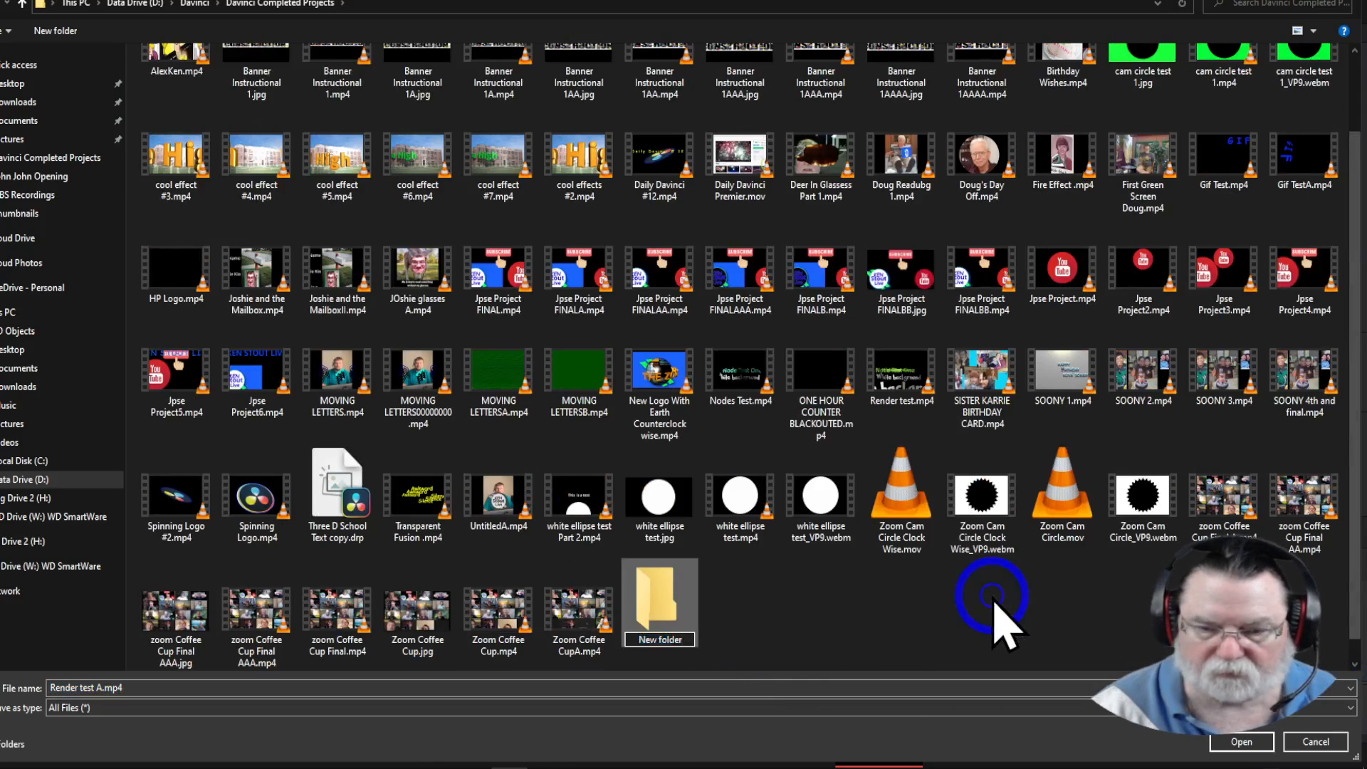
pyautogui.write('Nodes')
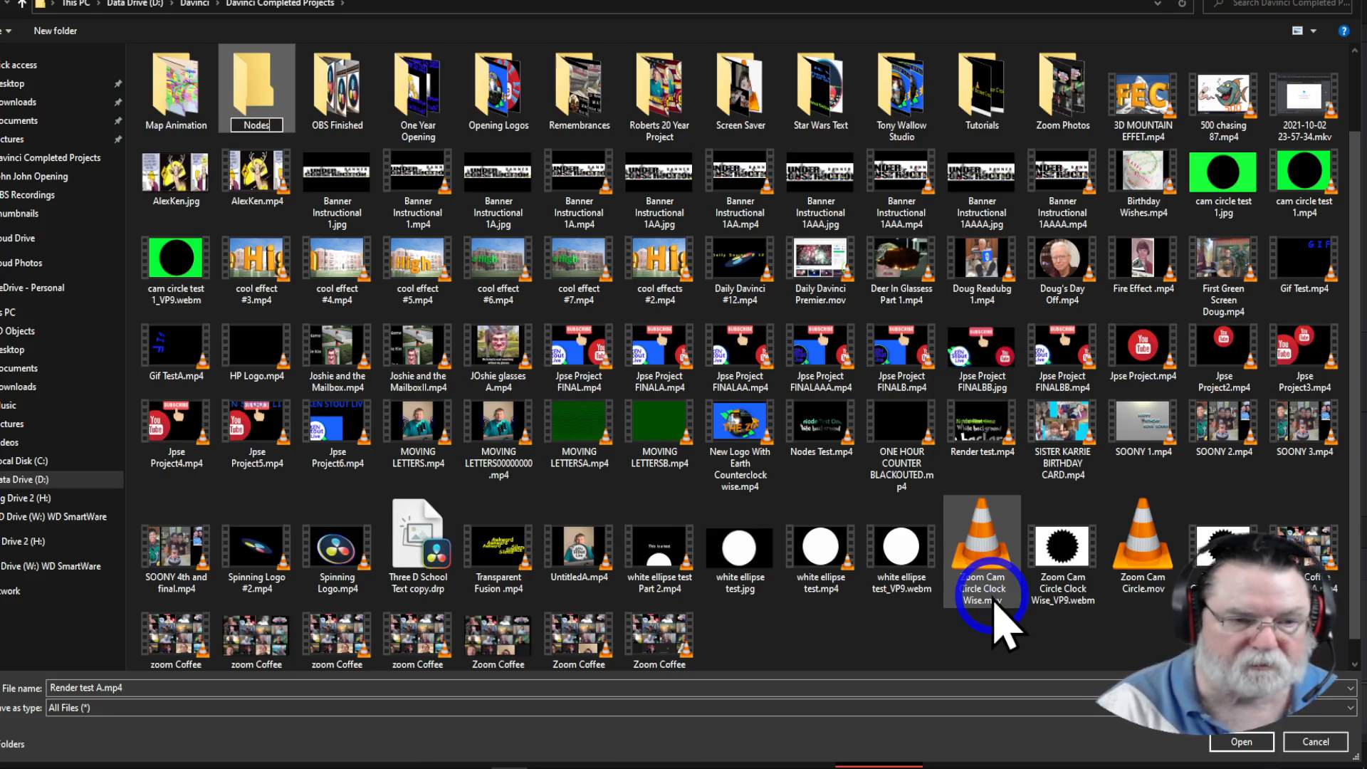
pyautogui.write(' Test')
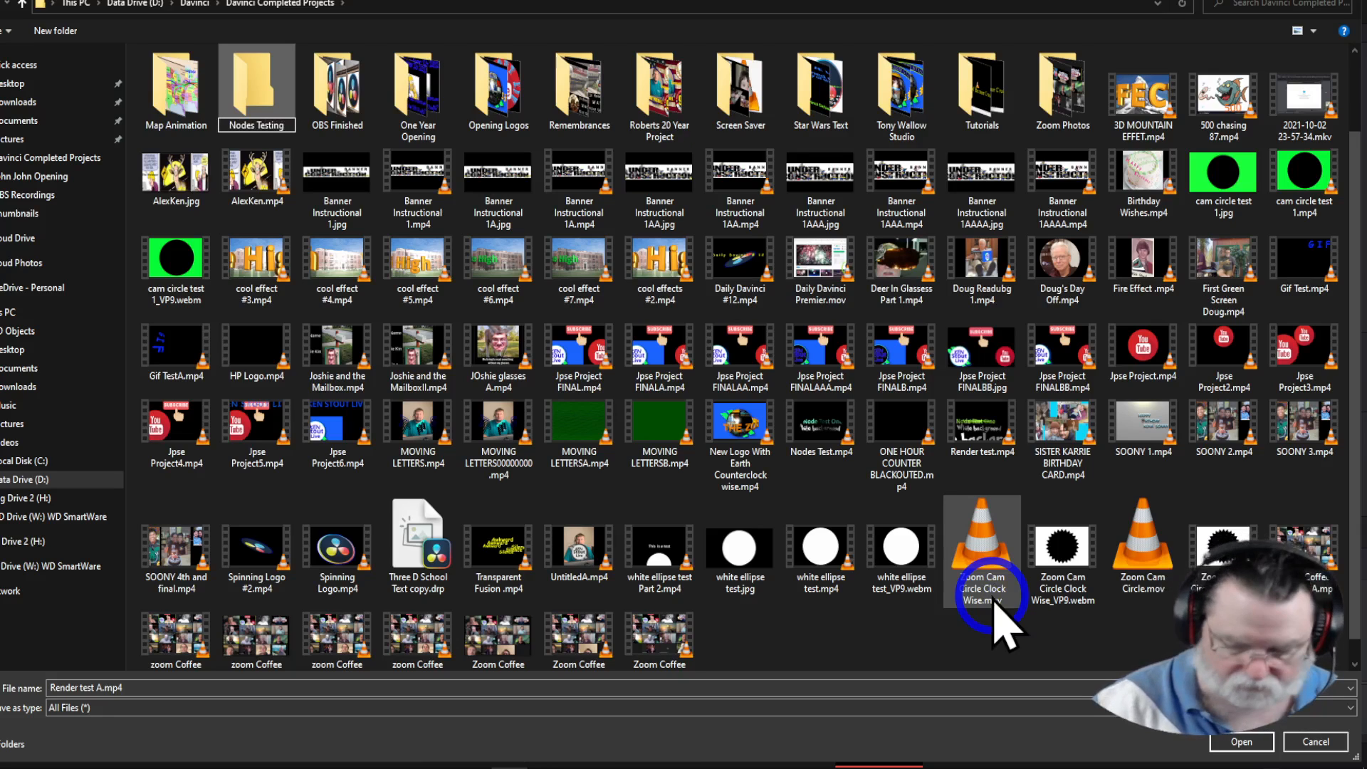
pyautogui.write('ing')
pyautogui.press('Return')
pyautogui.doubleClick(249, 107)
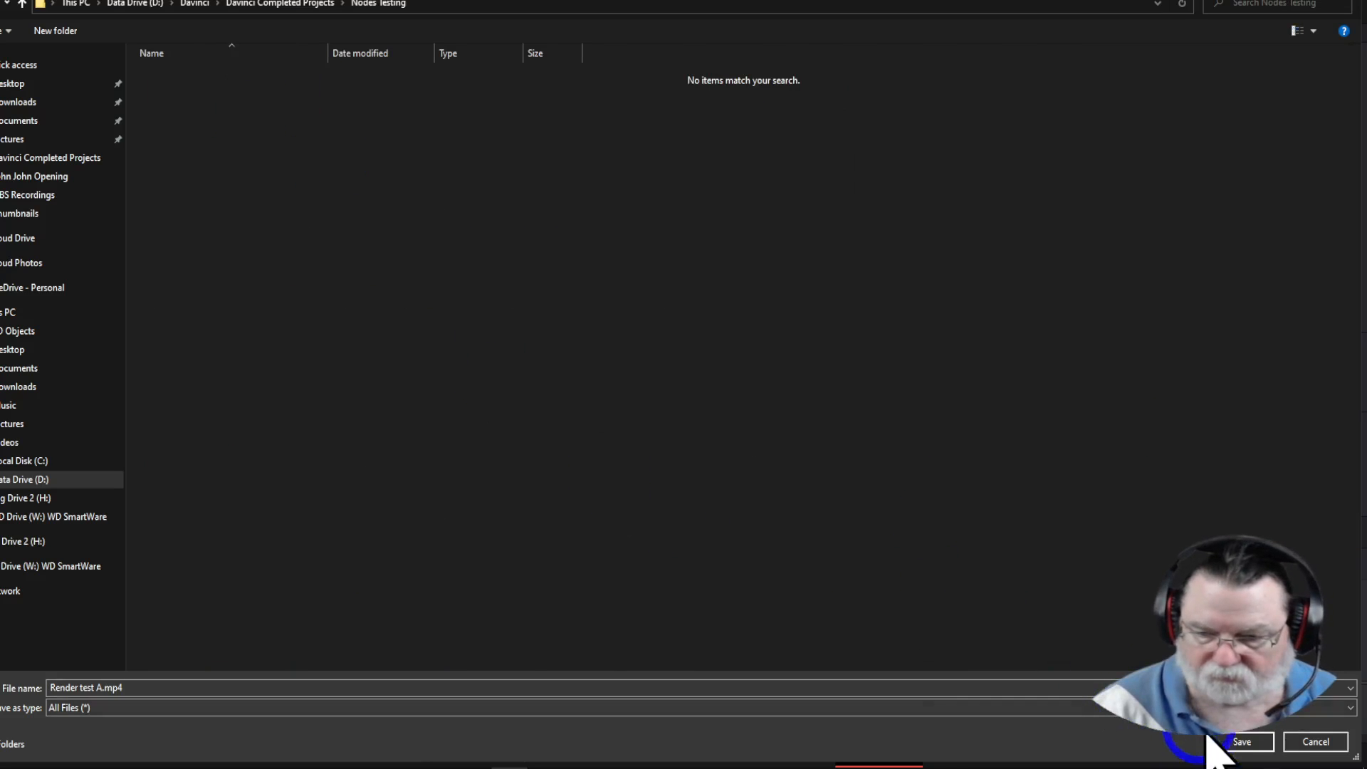
pyautogui.click(1239, 742)
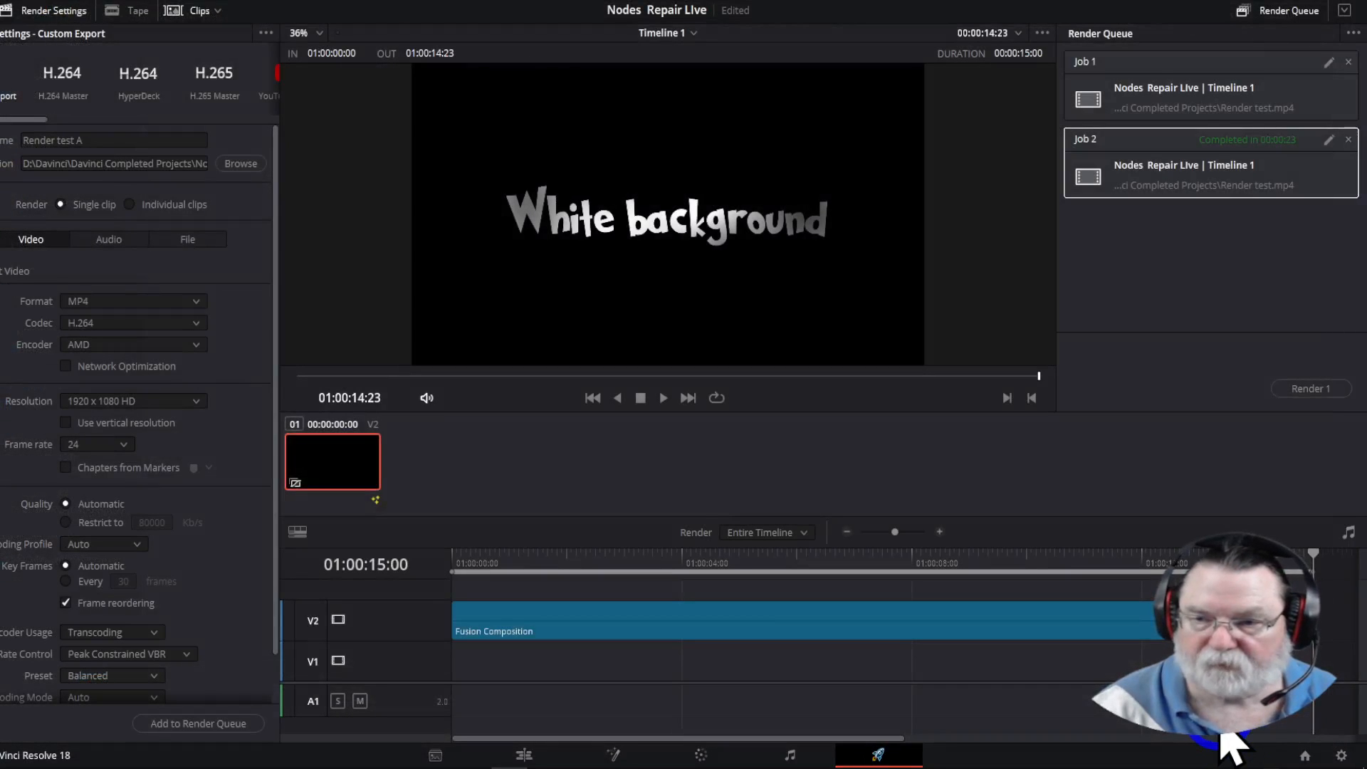
# Decline re-rendering the old job, add the Render test A job to the render queue and render it
pyautogui.click(1307, 391)
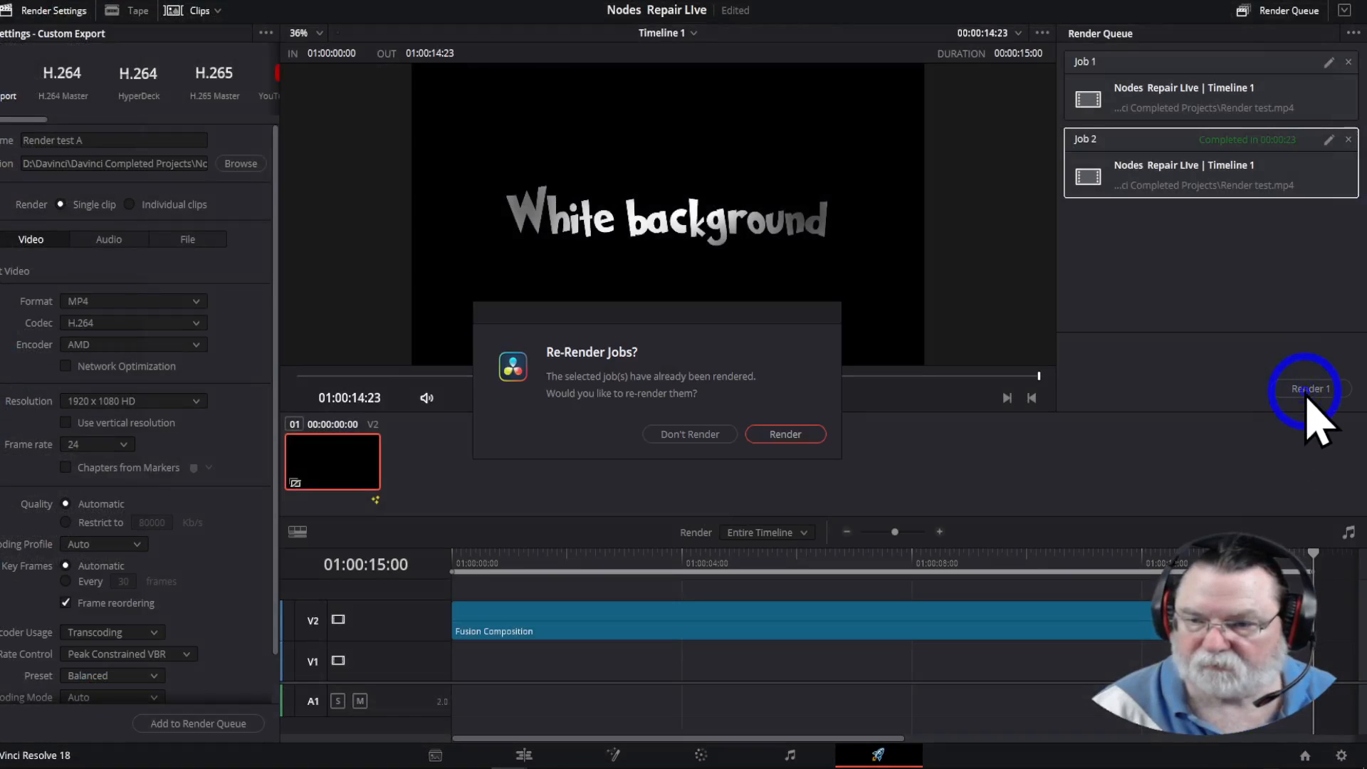
pyautogui.click(685, 434)
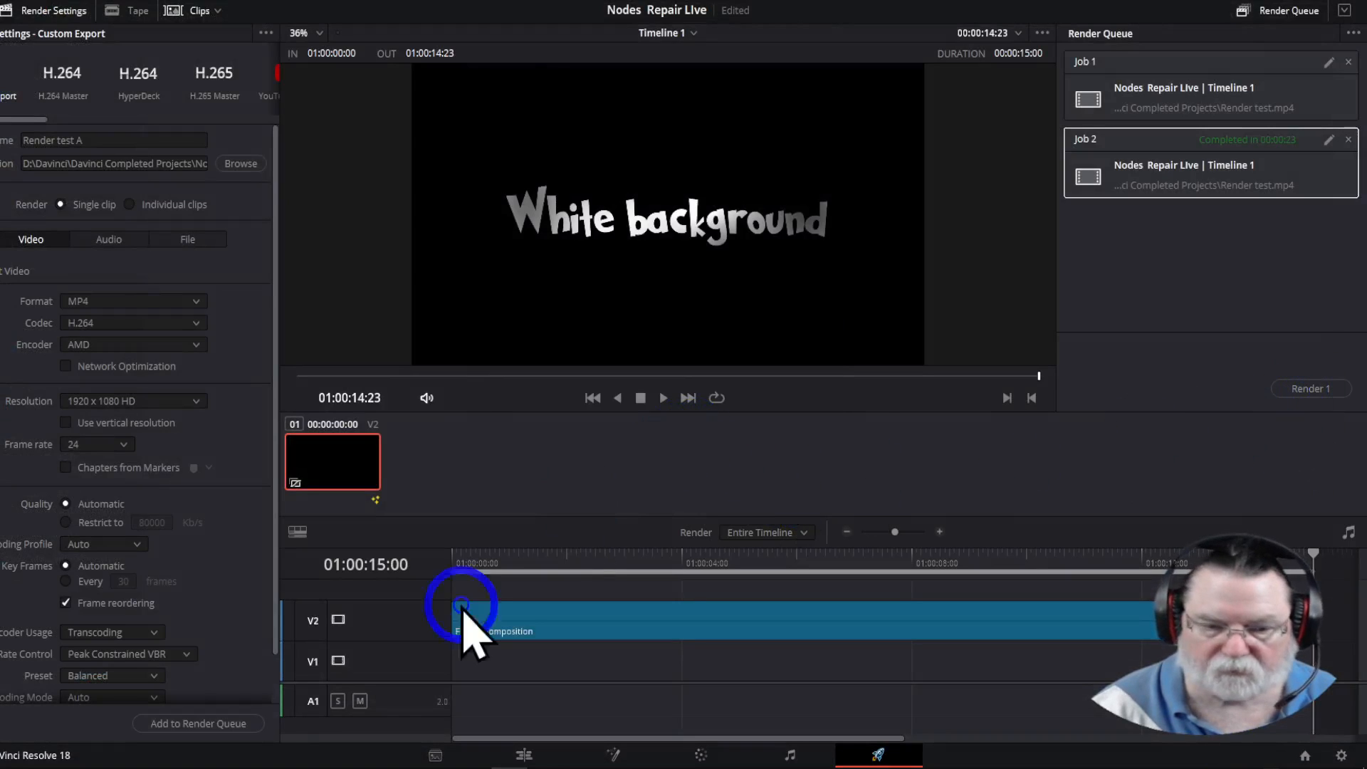
pyautogui.click(204, 723)
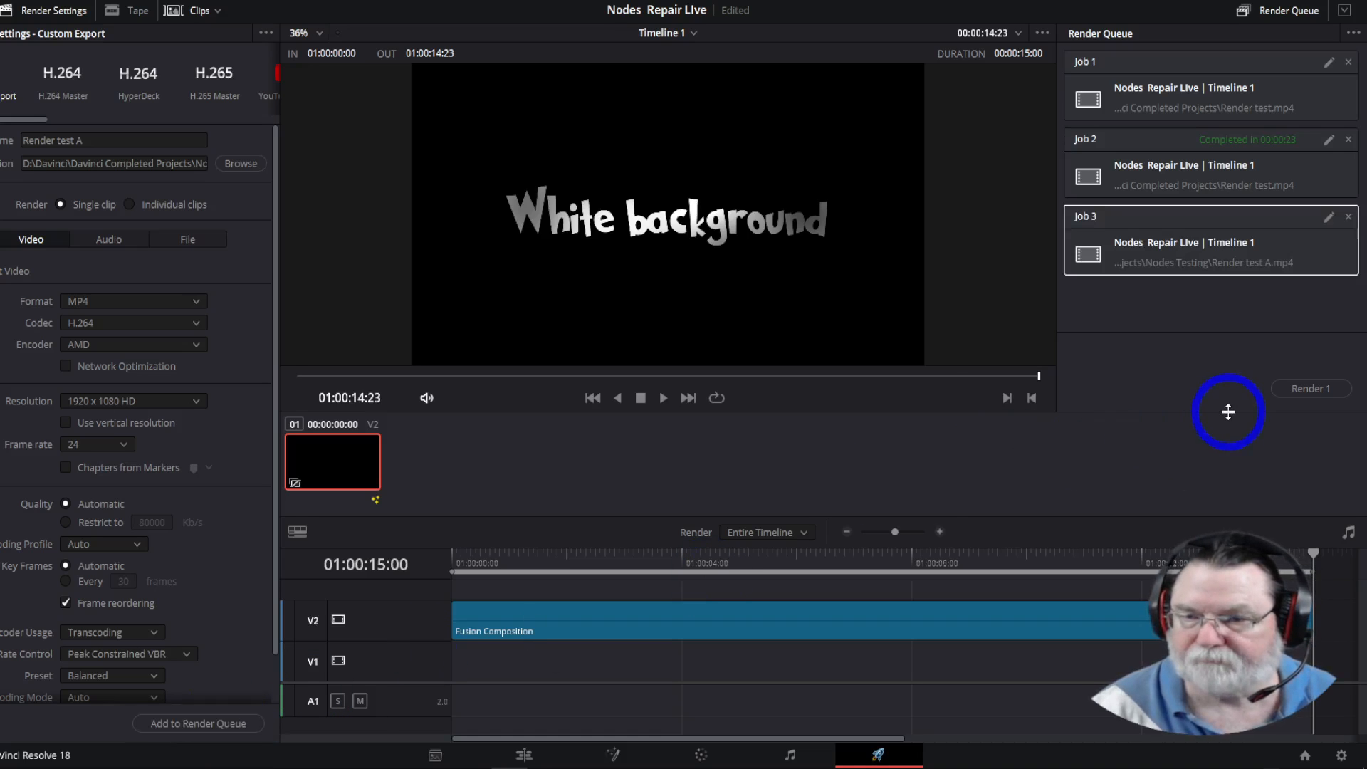
pyautogui.click(1317, 394)
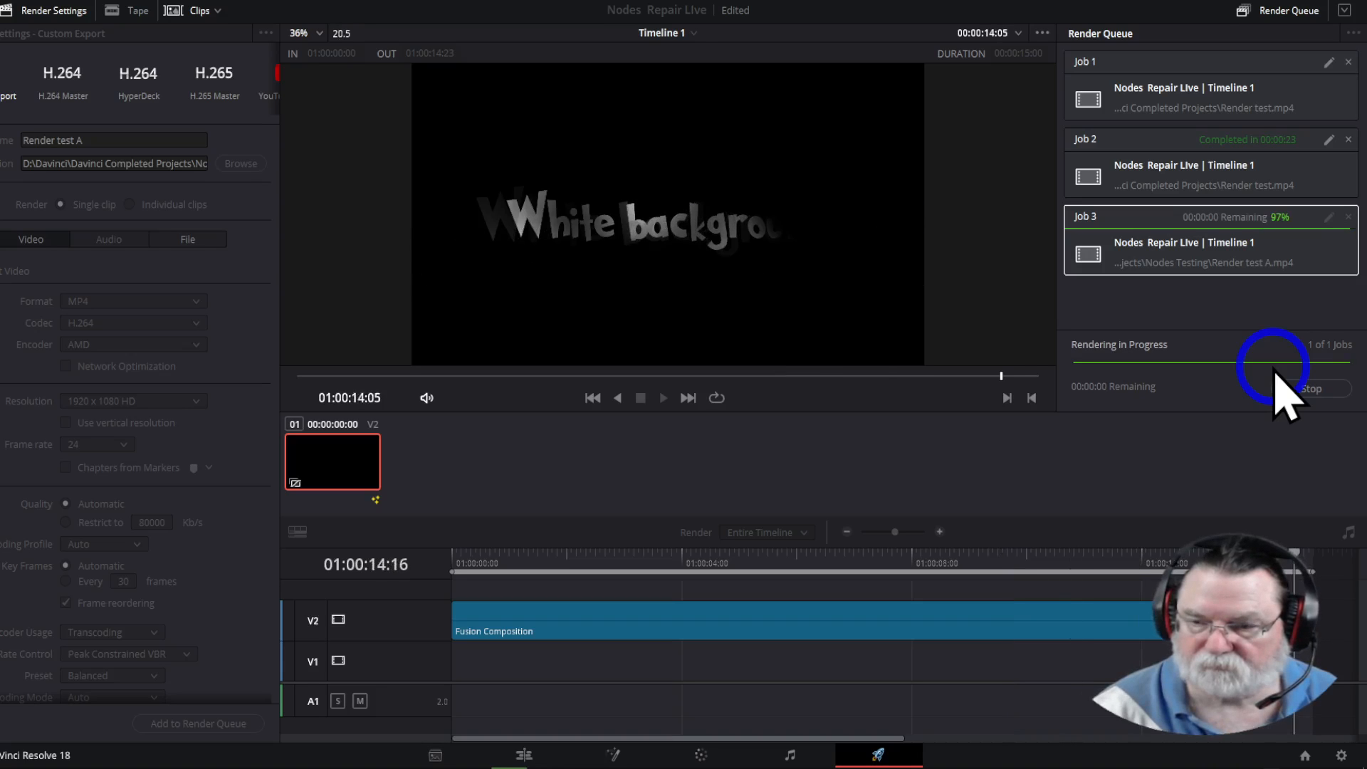
# Select Job 2 and Job 3 together in the render queue and re-render both
pyautogui.click(1192, 174)
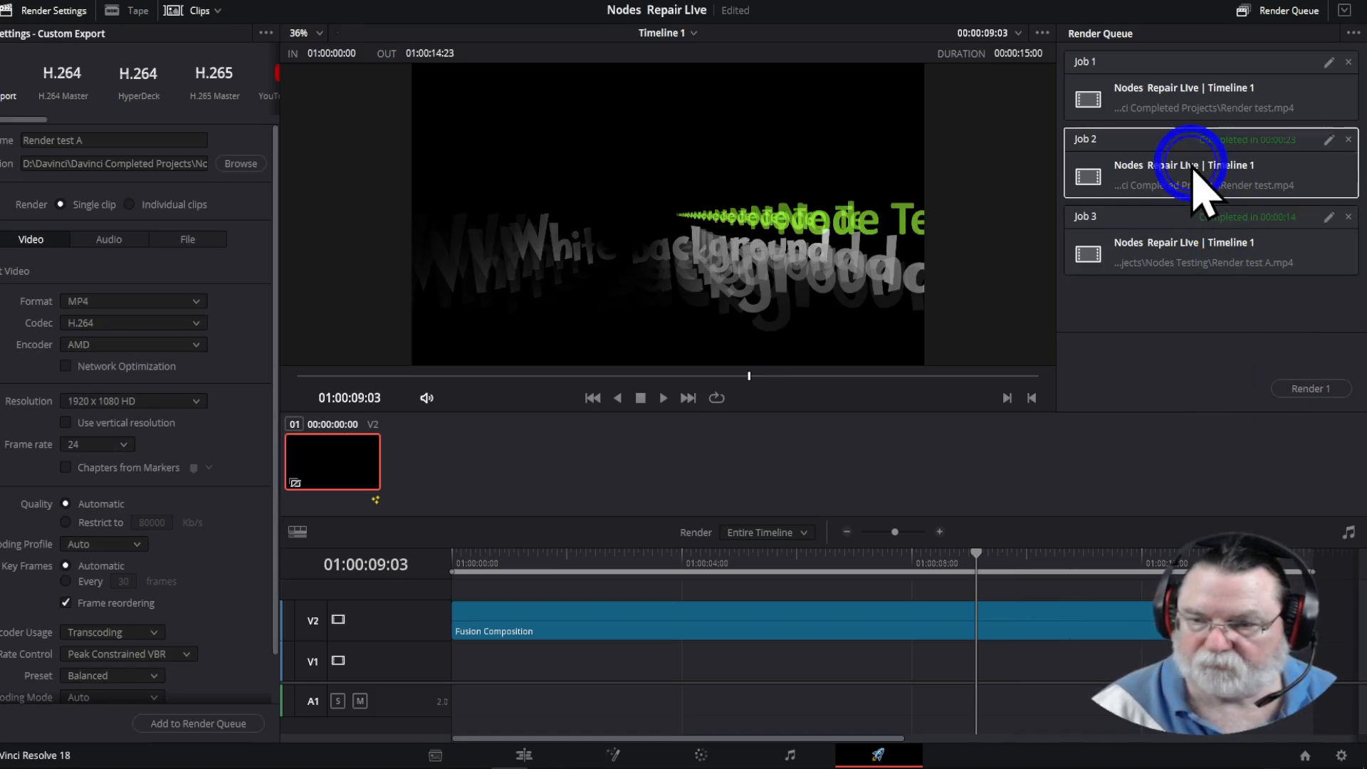
pyautogui.keyDown('ctrl'); pyautogui.click(1175, 224); pyautogui.keyUp('ctrl')
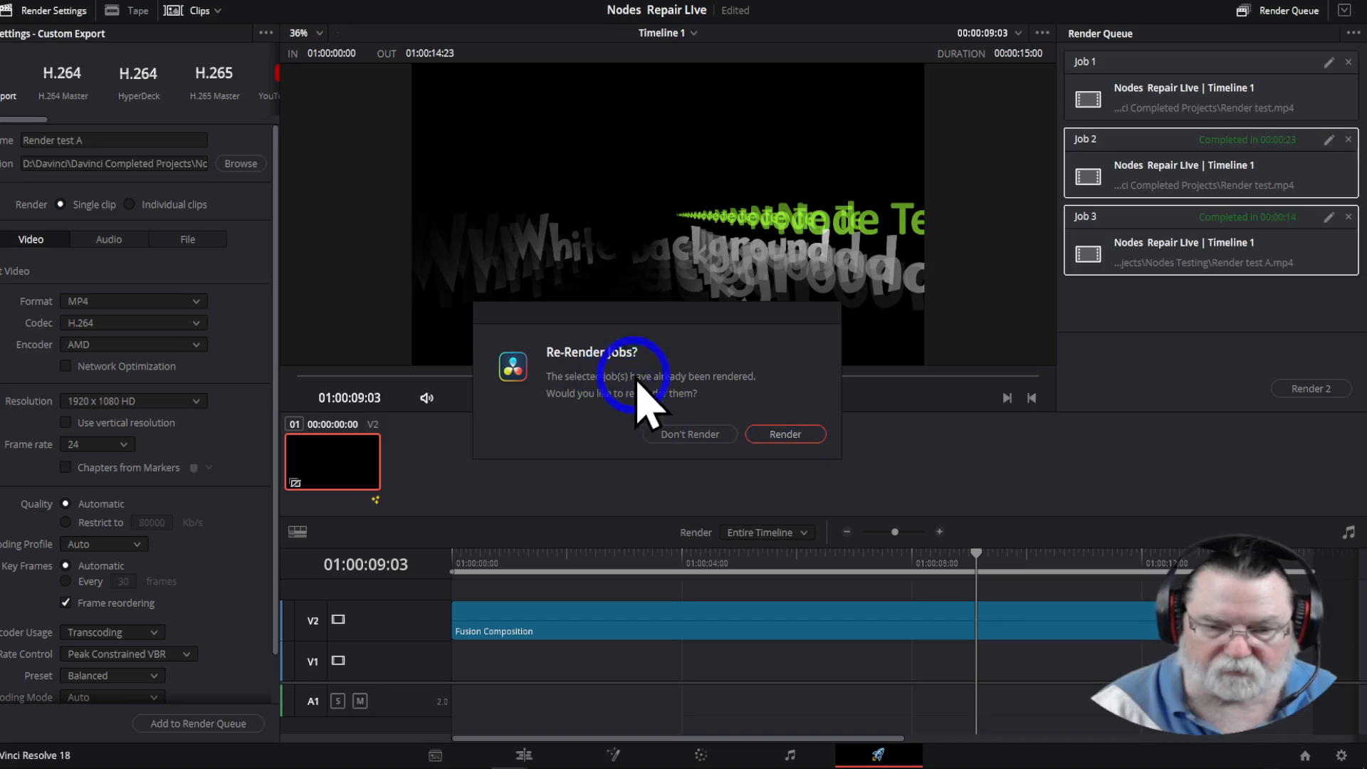
pyautogui.click(786, 435)
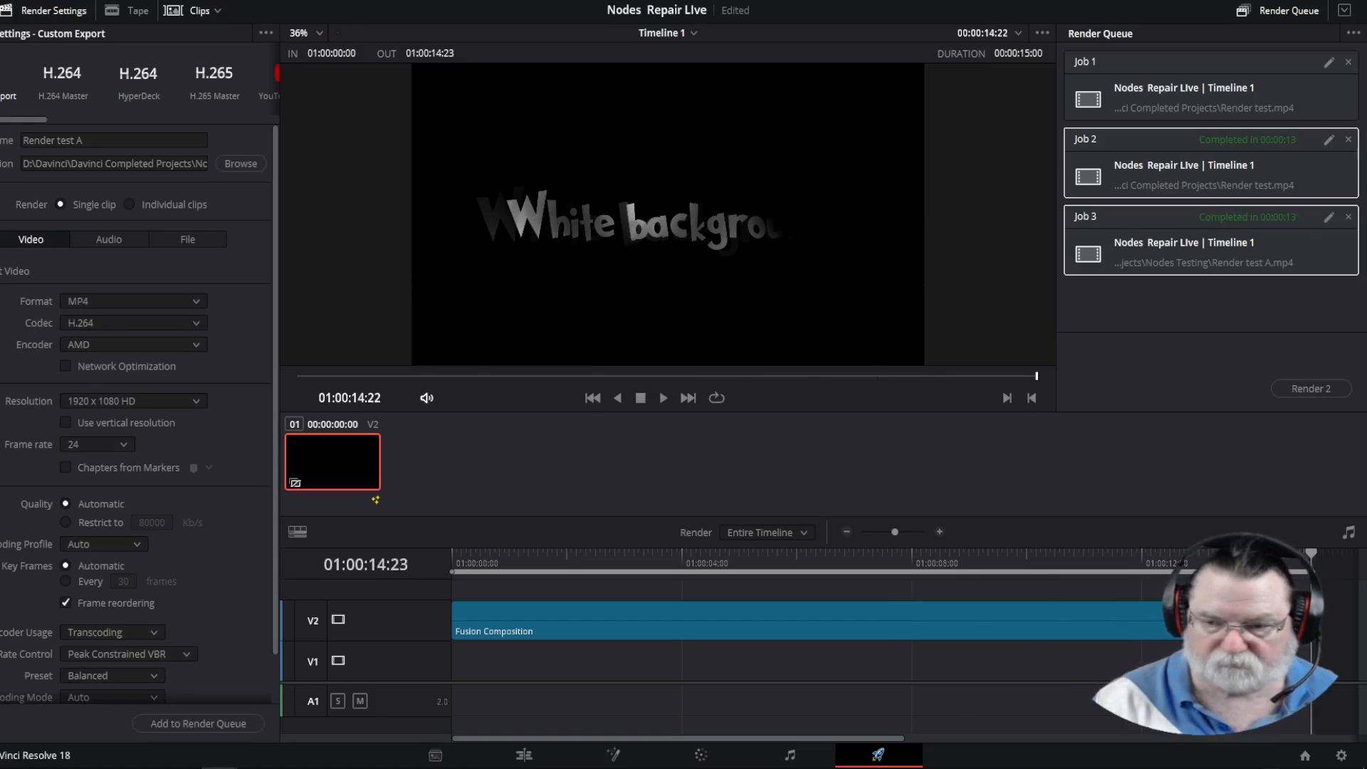
# Switch to File Explorer, open the Nodes Testing folder in Davinci Completed Projects, and play Render test A.mp4 in VLC
pyautogui.click(1287, 4)
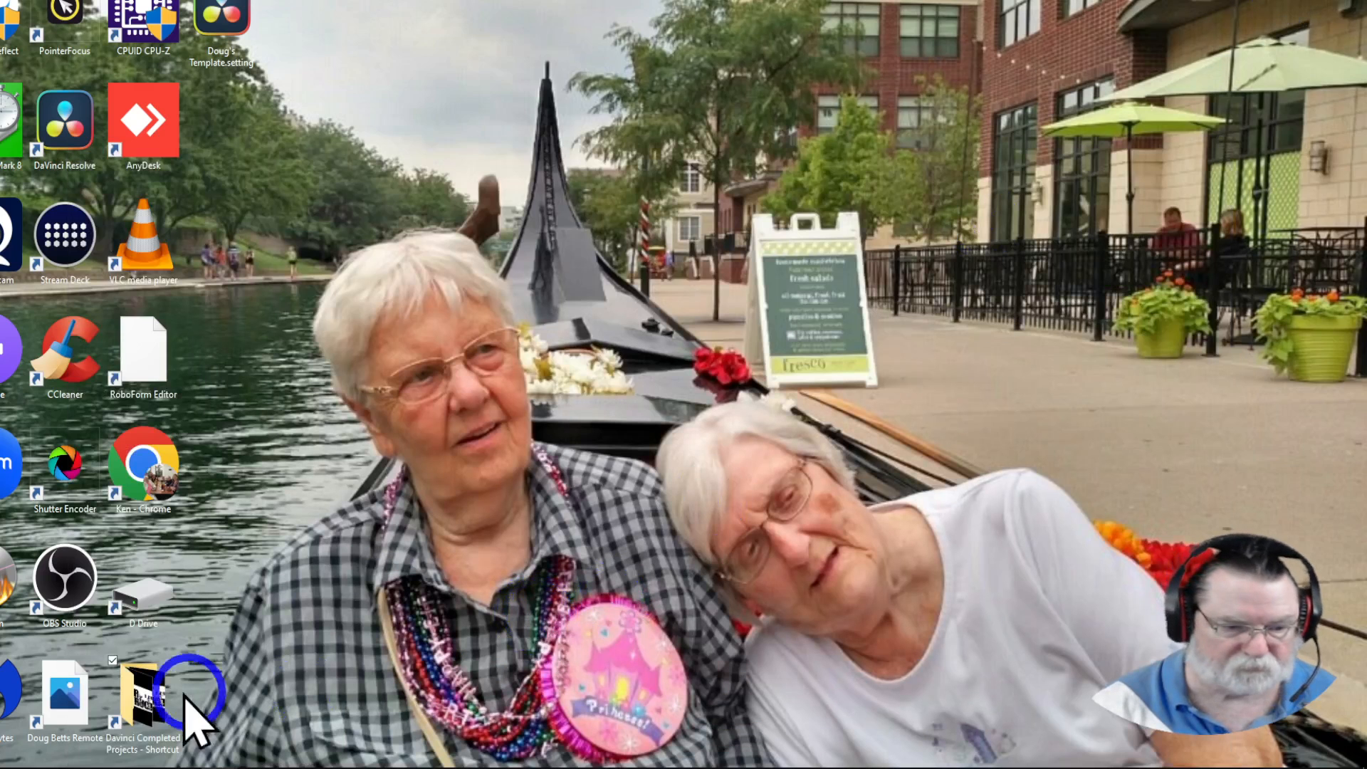
pyautogui.doubleClick(152, 701)
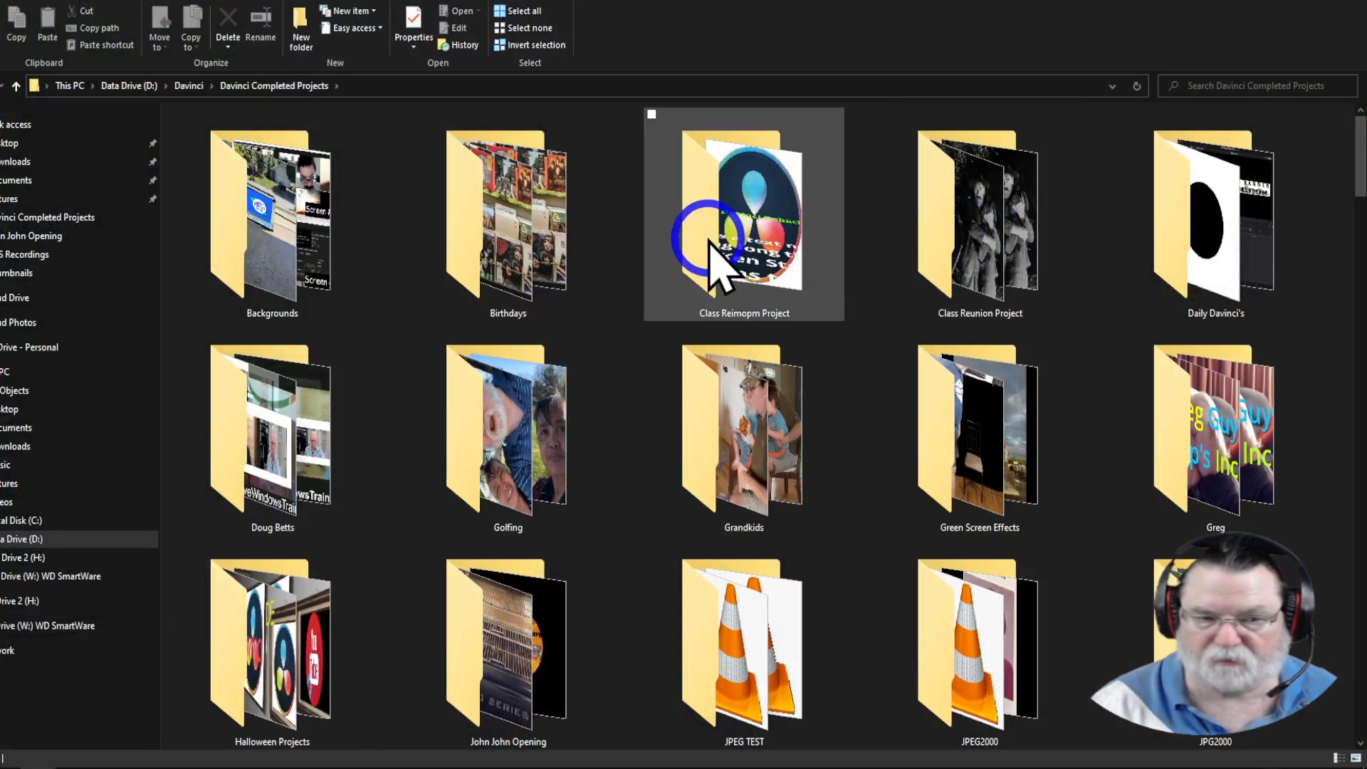
pyautogui.moveTo(724, 358)
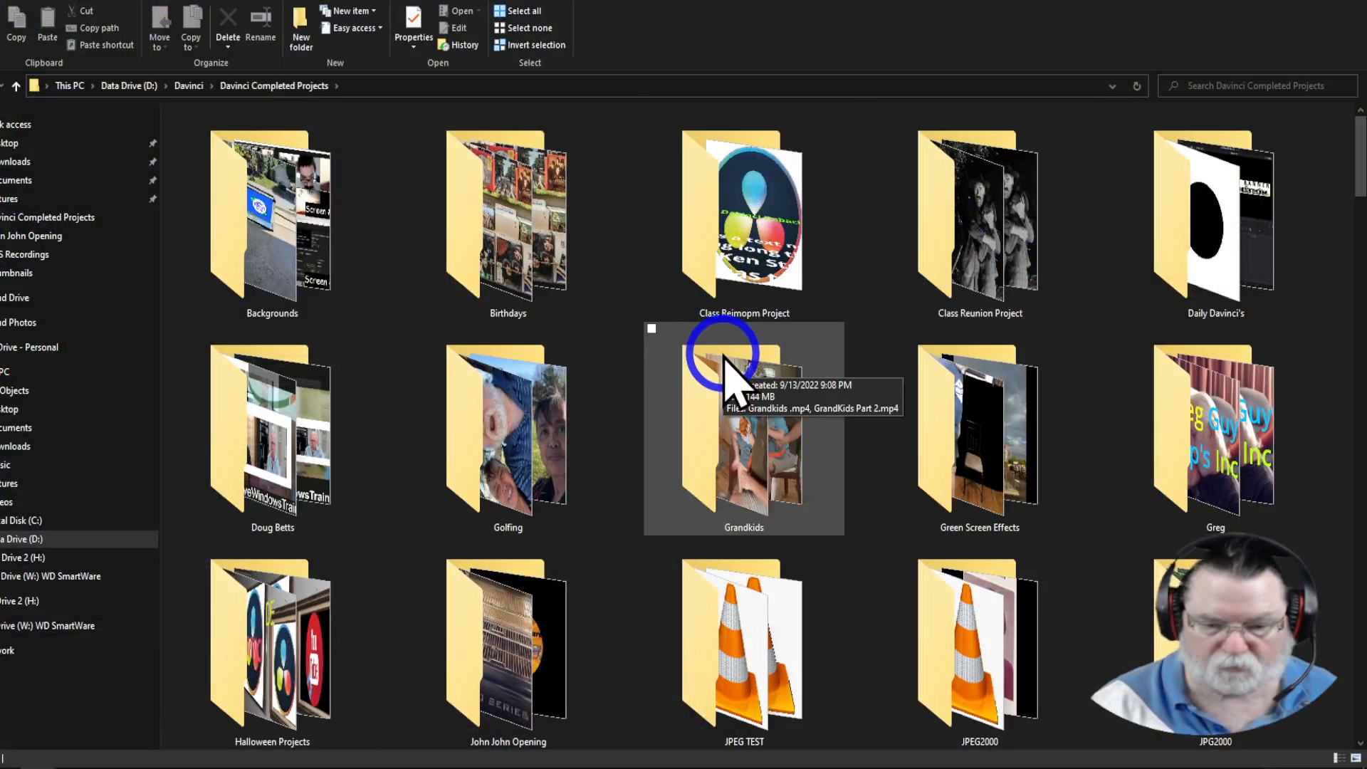
pyautogui.scroll(-1, 724, 358)
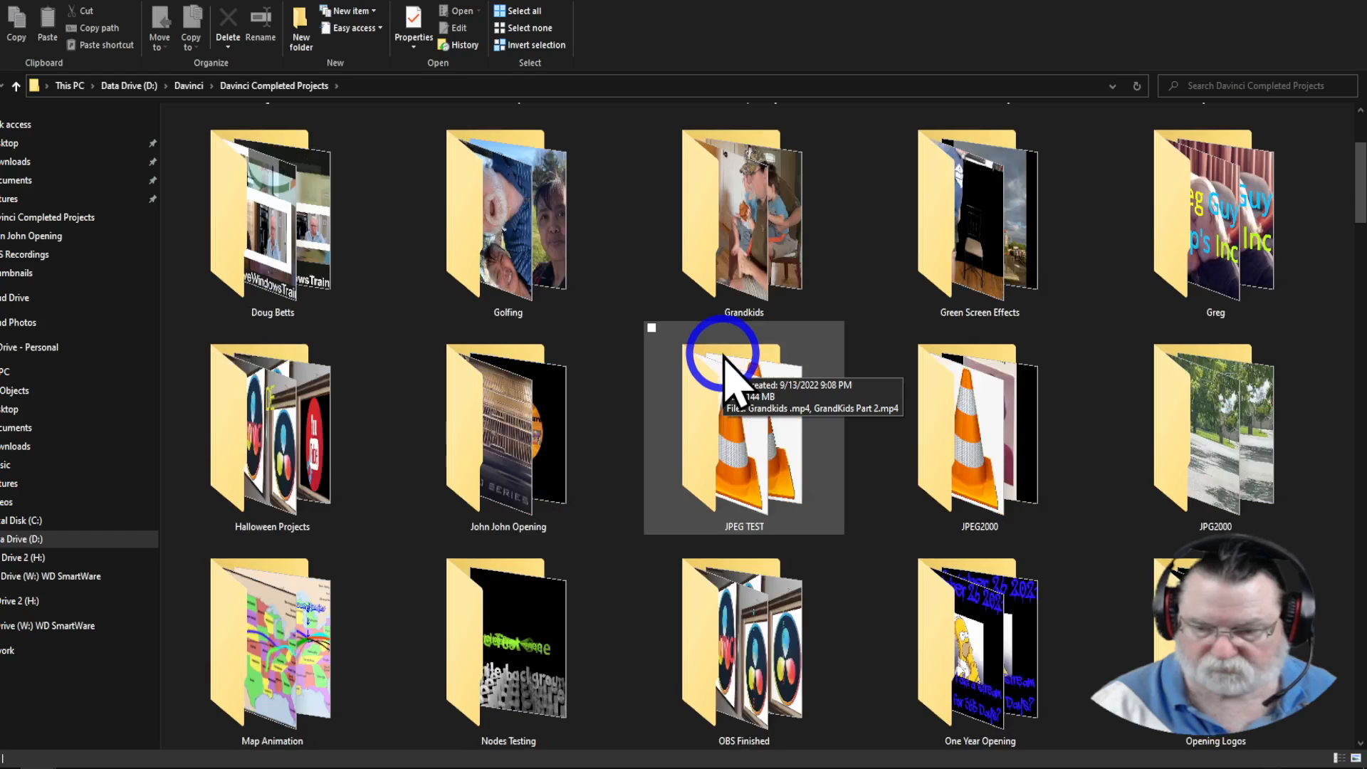
pyautogui.doubleClick(532, 648)
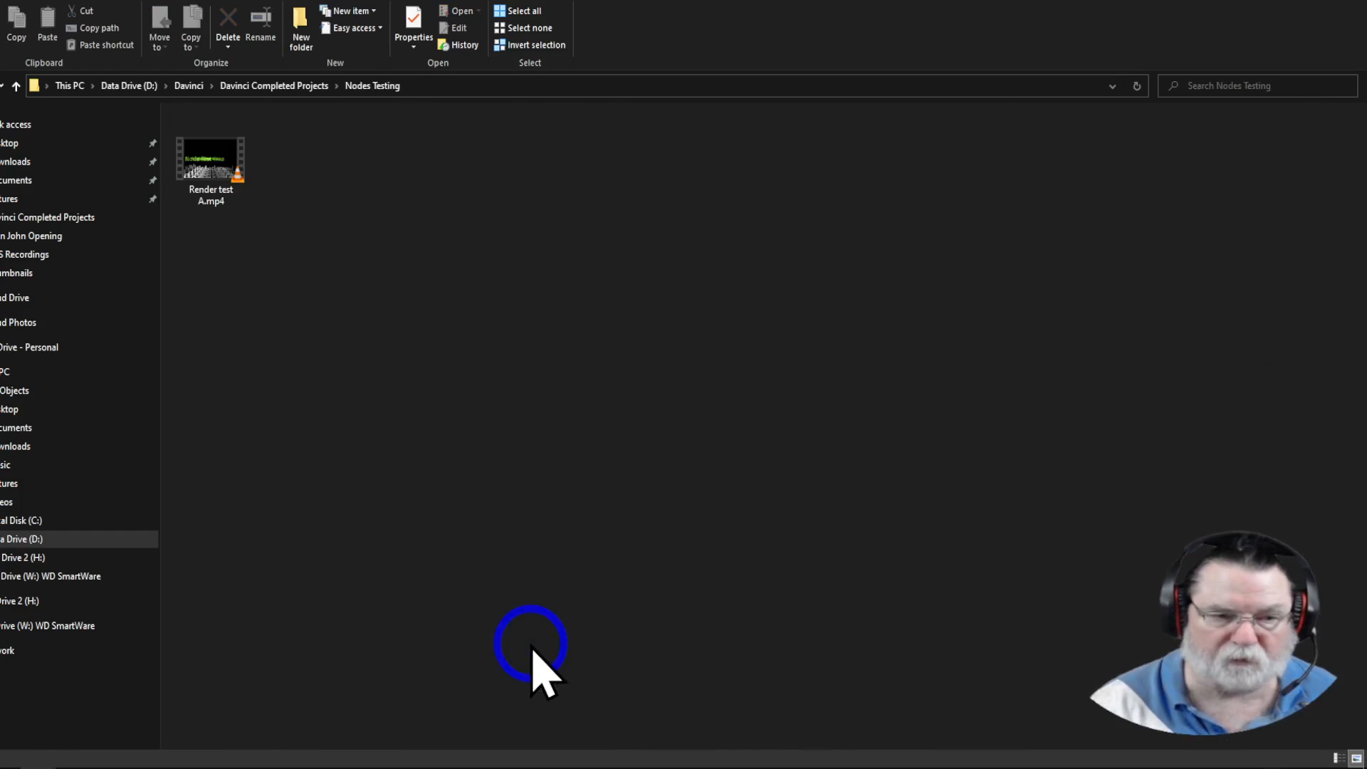
pyautogui.doubleClick(206, 187)
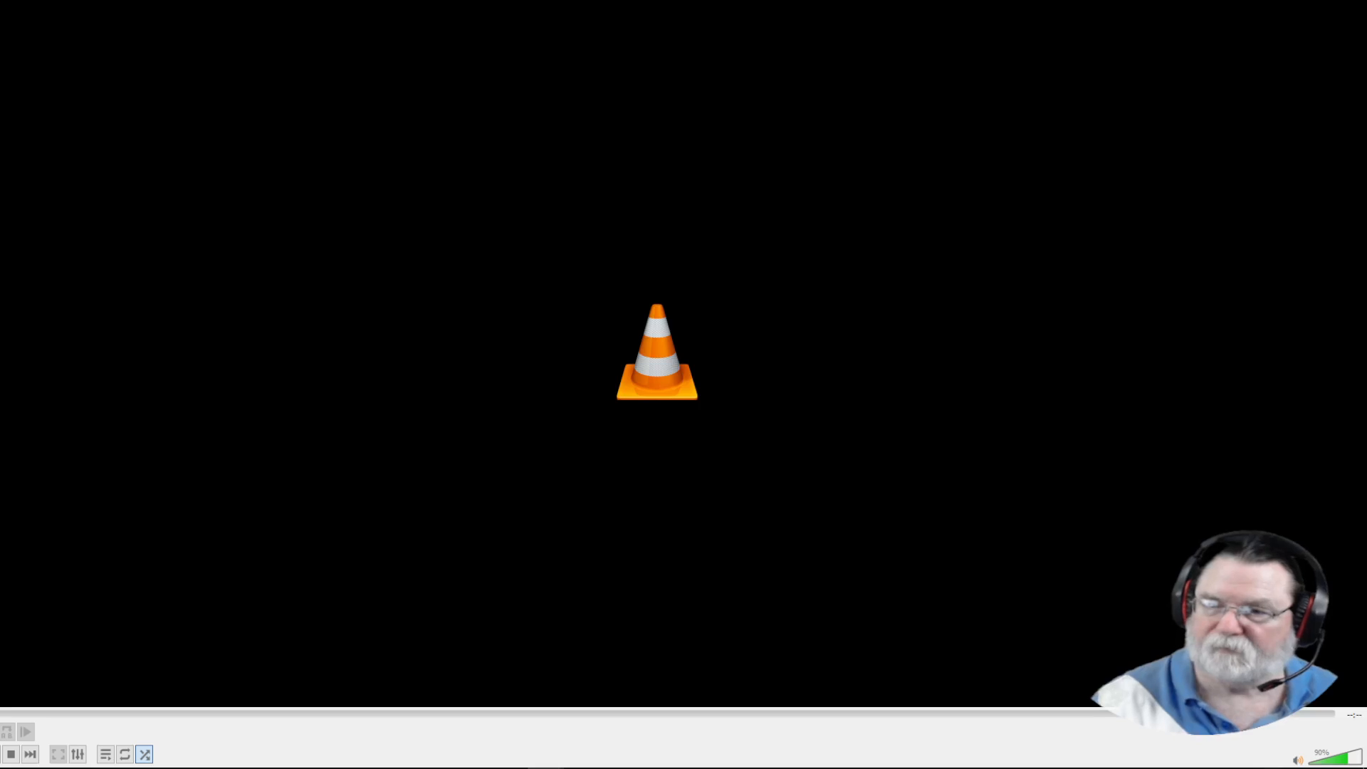
# Close VLC, switch to DaVinci Resolve and remove Job 3, Job 2 and Job 1 from the render queue without re-rendering
pyautogui.click(1359, 9)
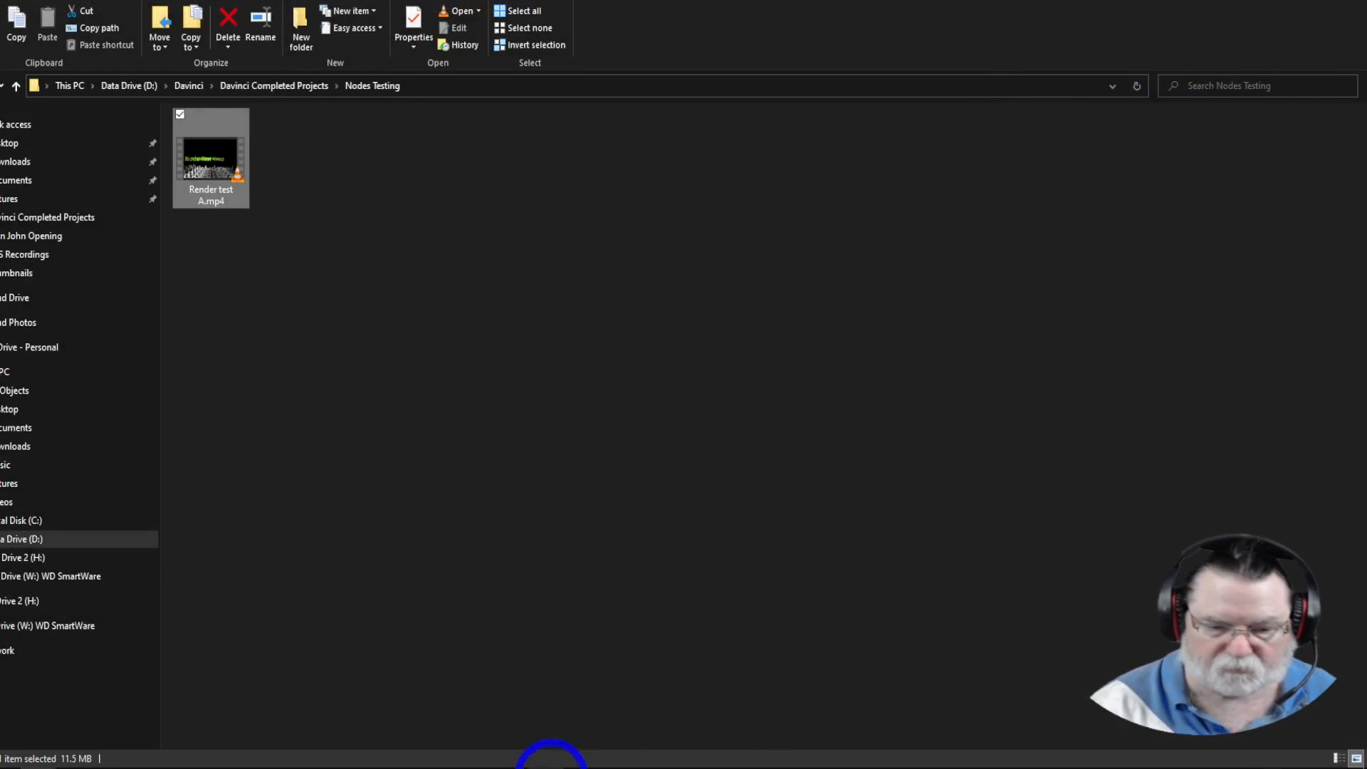
pyautogui.click(498, 761)
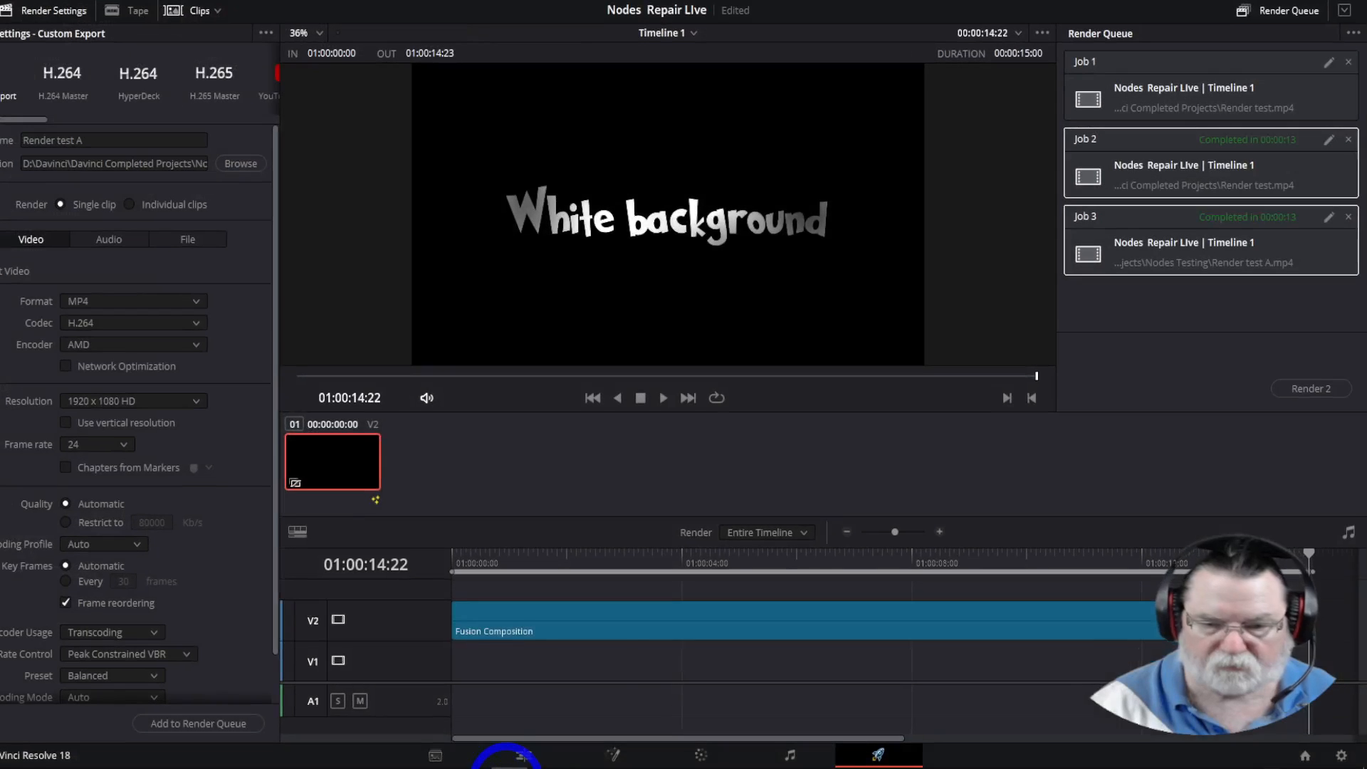
pyautogui.click(1348, 217)
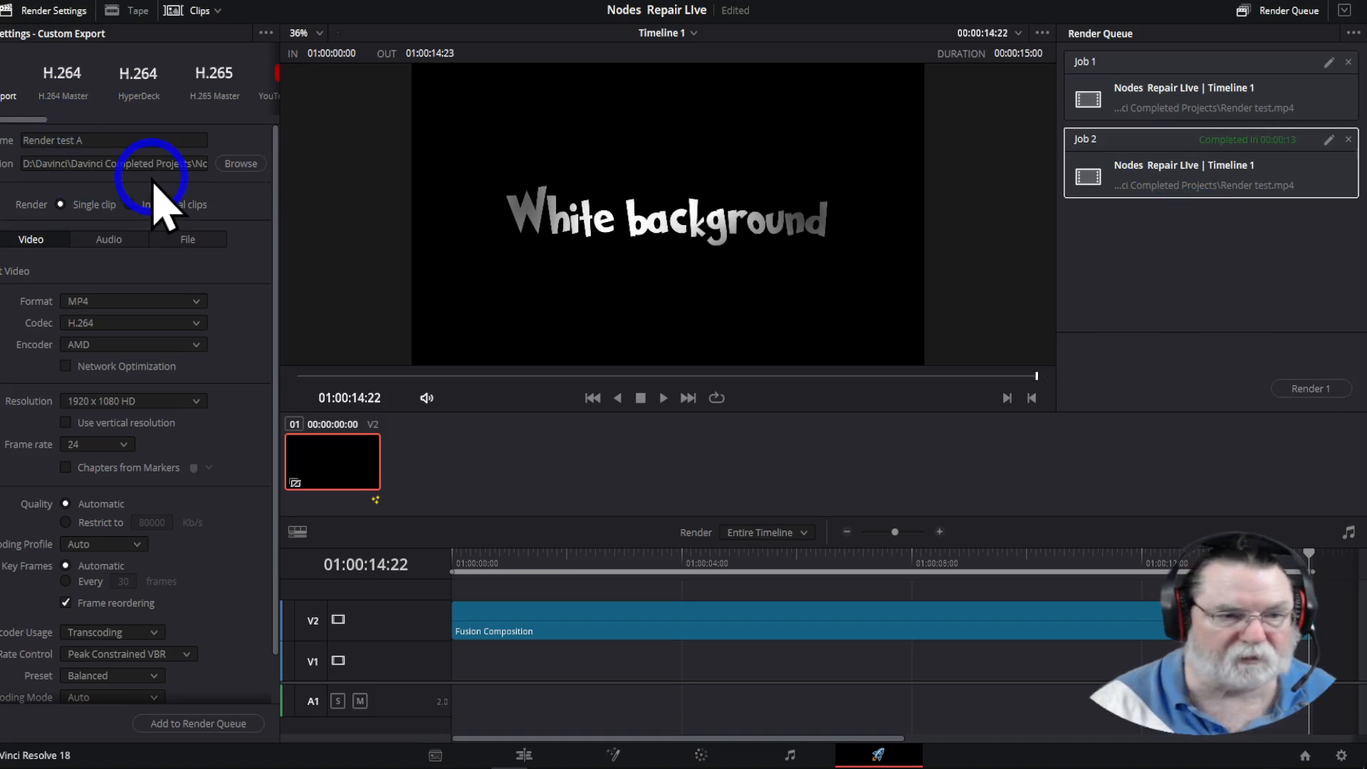
pyautogui.click(1309, 390)
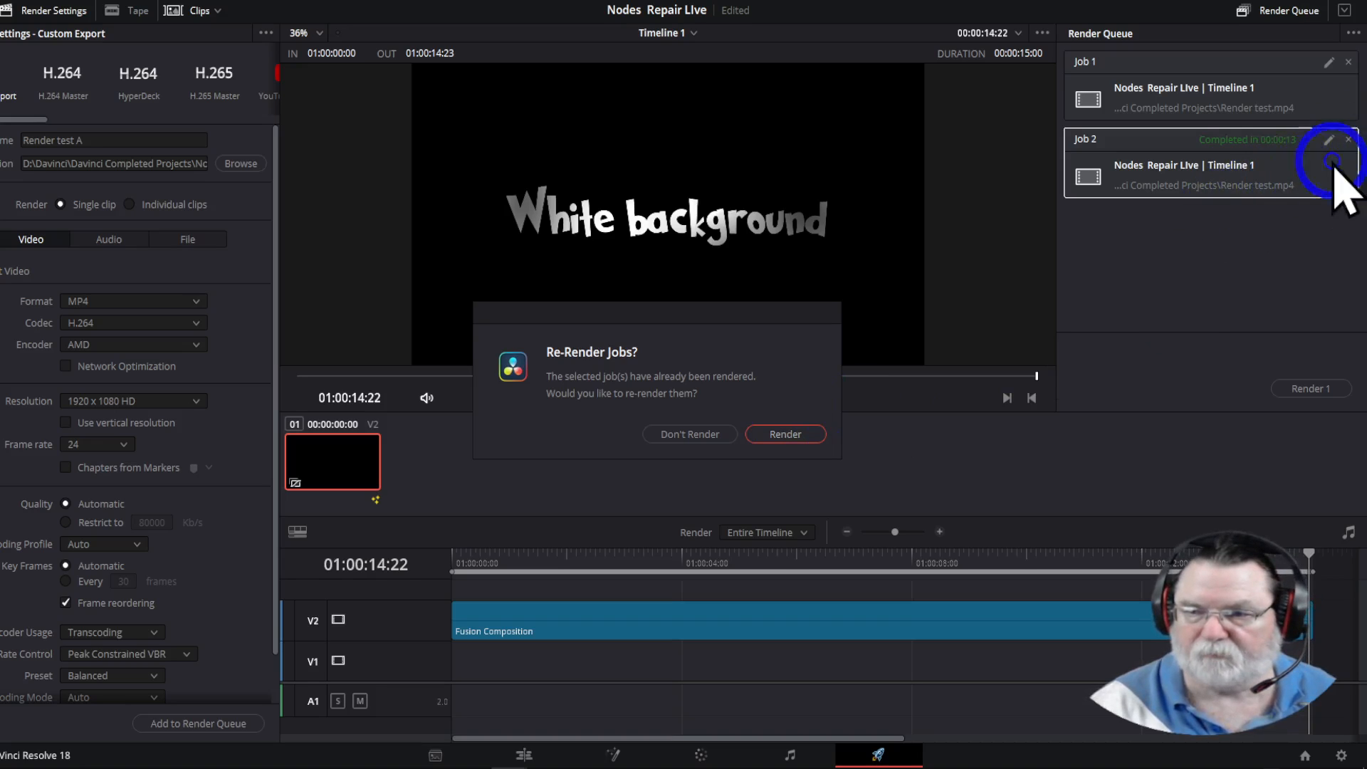
pyautogui.click(694, 434)
pyautogui.click(1348, 140)
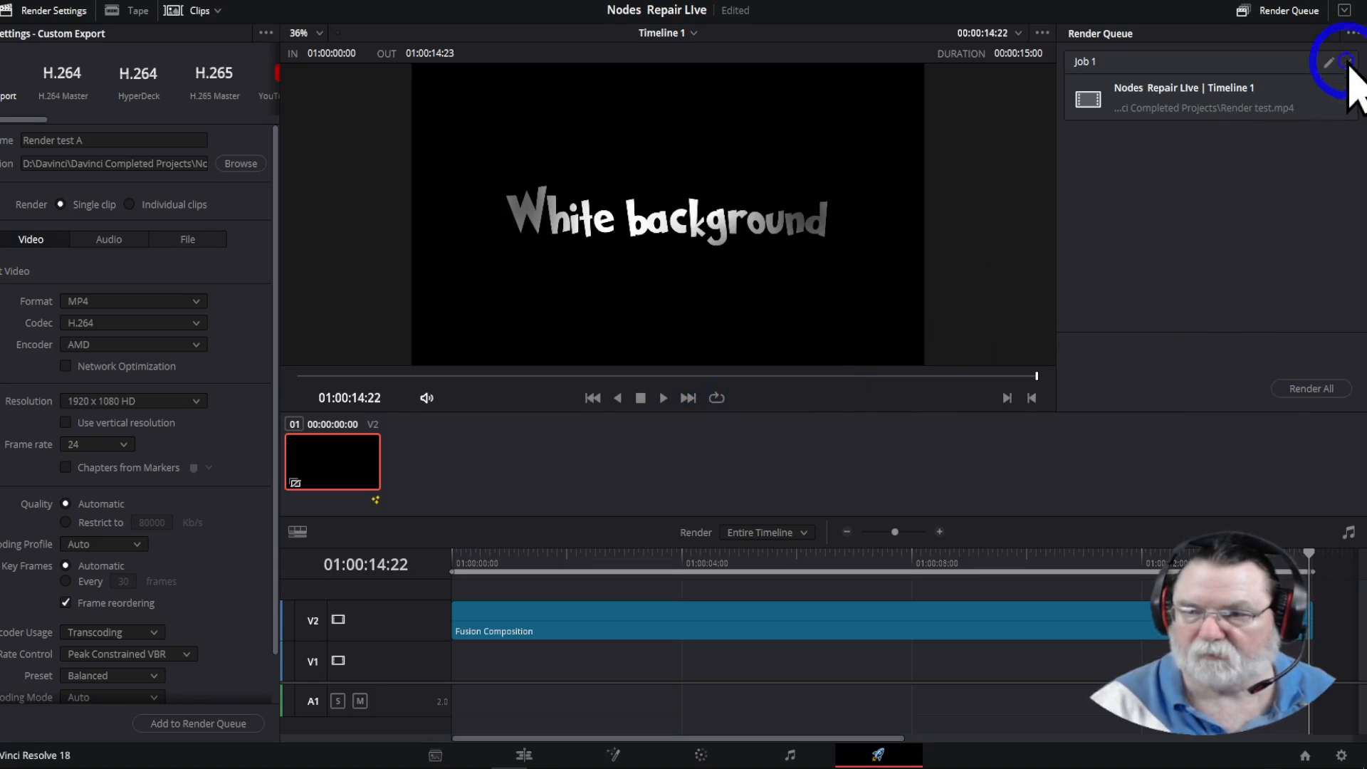
pyautogui.click(1348, 63)
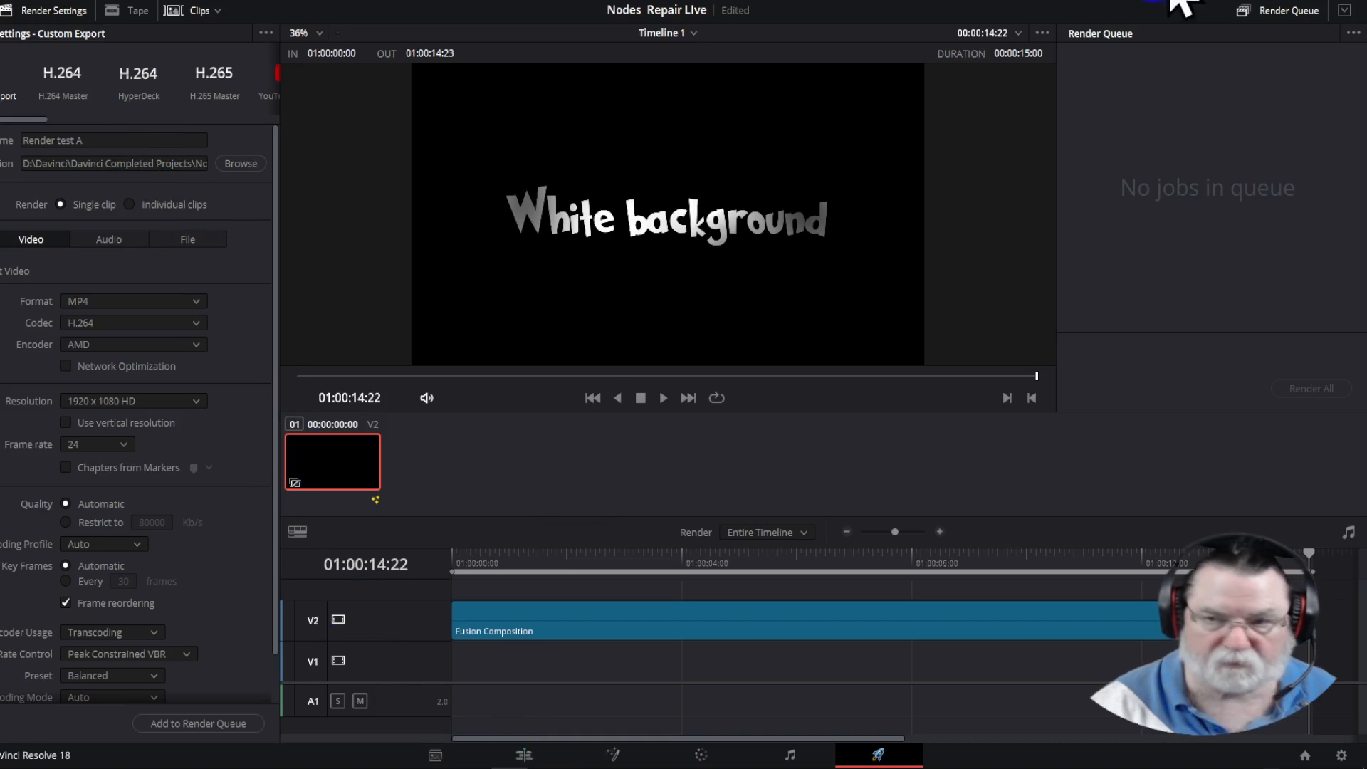
# Switch to File Explorer, shrink the Nodes Testing window and place a second Explorer window beside it
pyautogui.click(1285, 2)
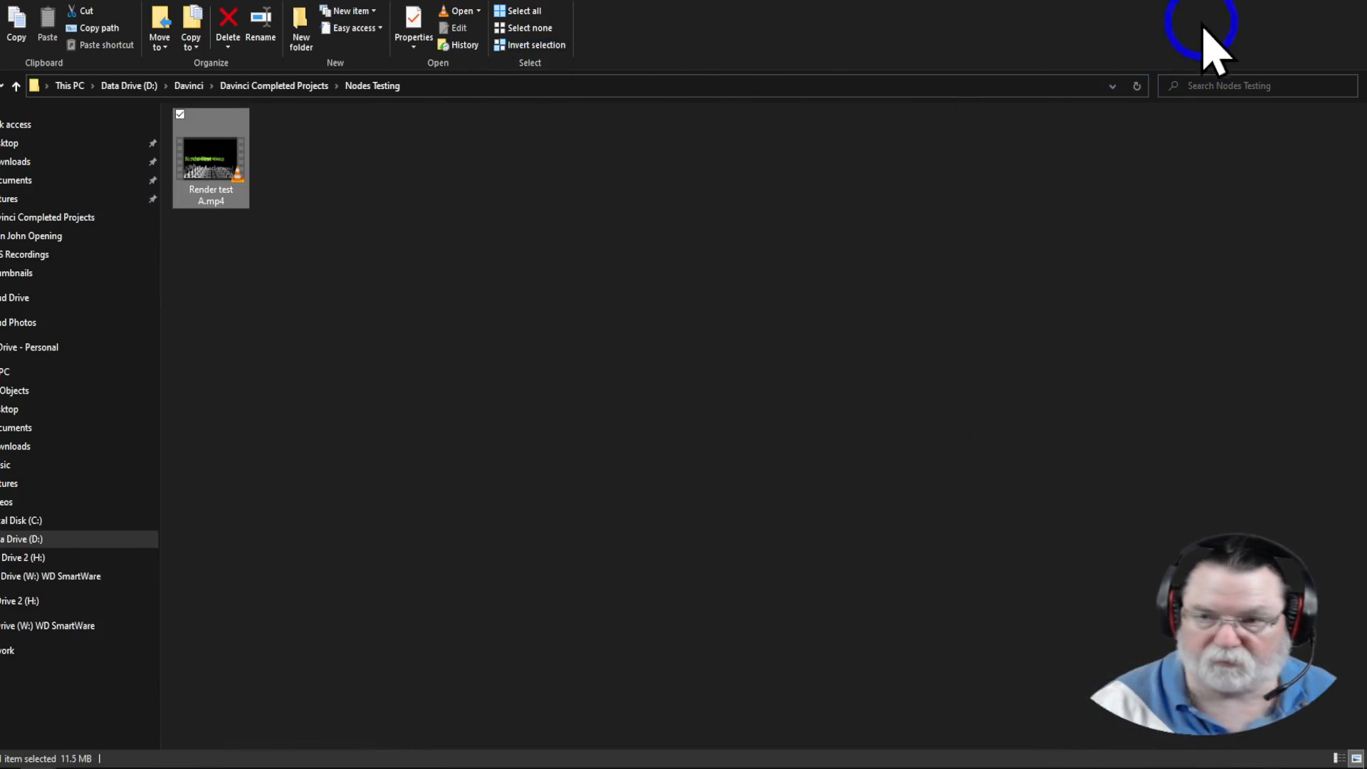
pyautogui.moveTo(1210, 1); pyautogui.dragTo(798, 37)
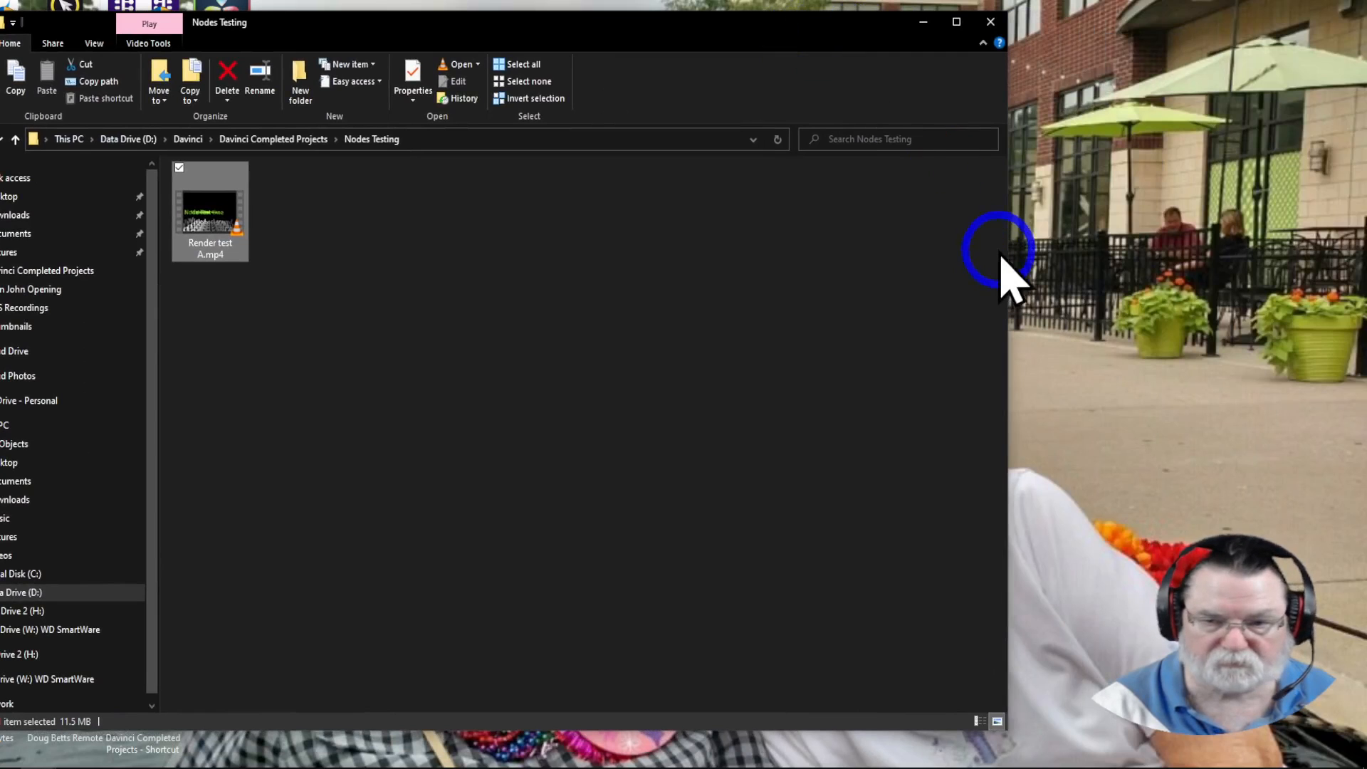
pyautogui.moveTo(1007, 242); pyautogui.dragTo(464, 263)
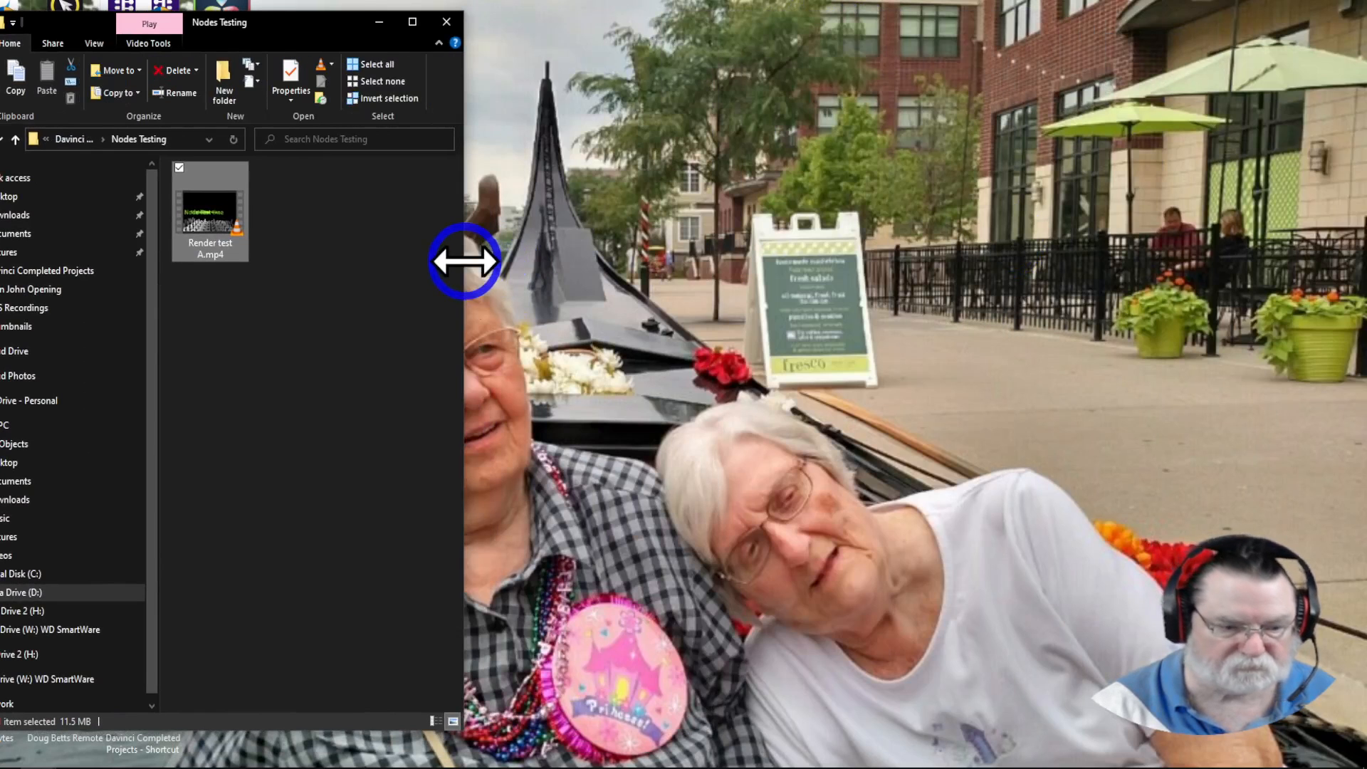
pyautogui.click(187, 767)
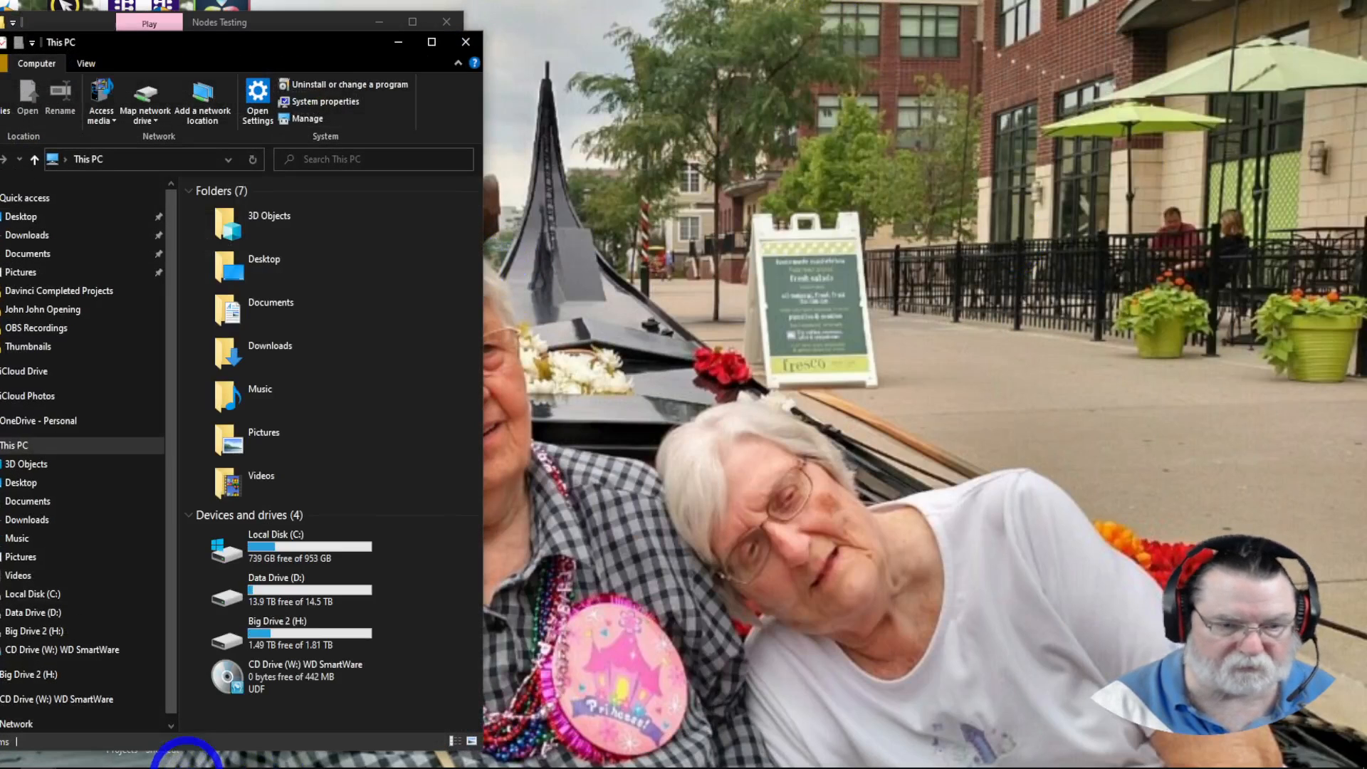
pyautogui.moveTo(309, 50); pyautogui.dragTo(1035, 65)
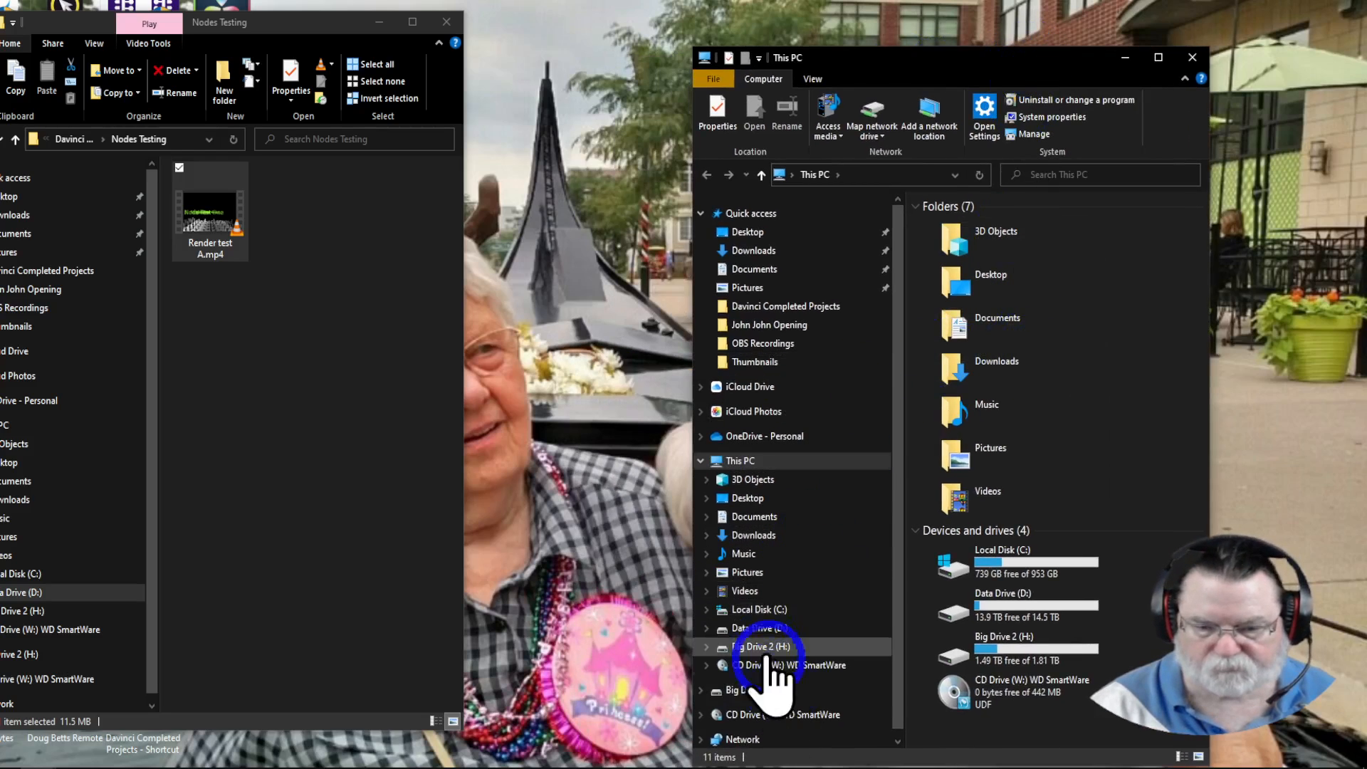
# Open Data Drive (D:) > Davinci > Davinci Completed Projects in the second Explorer window and widen that window
pyautogui.click(764, 628)
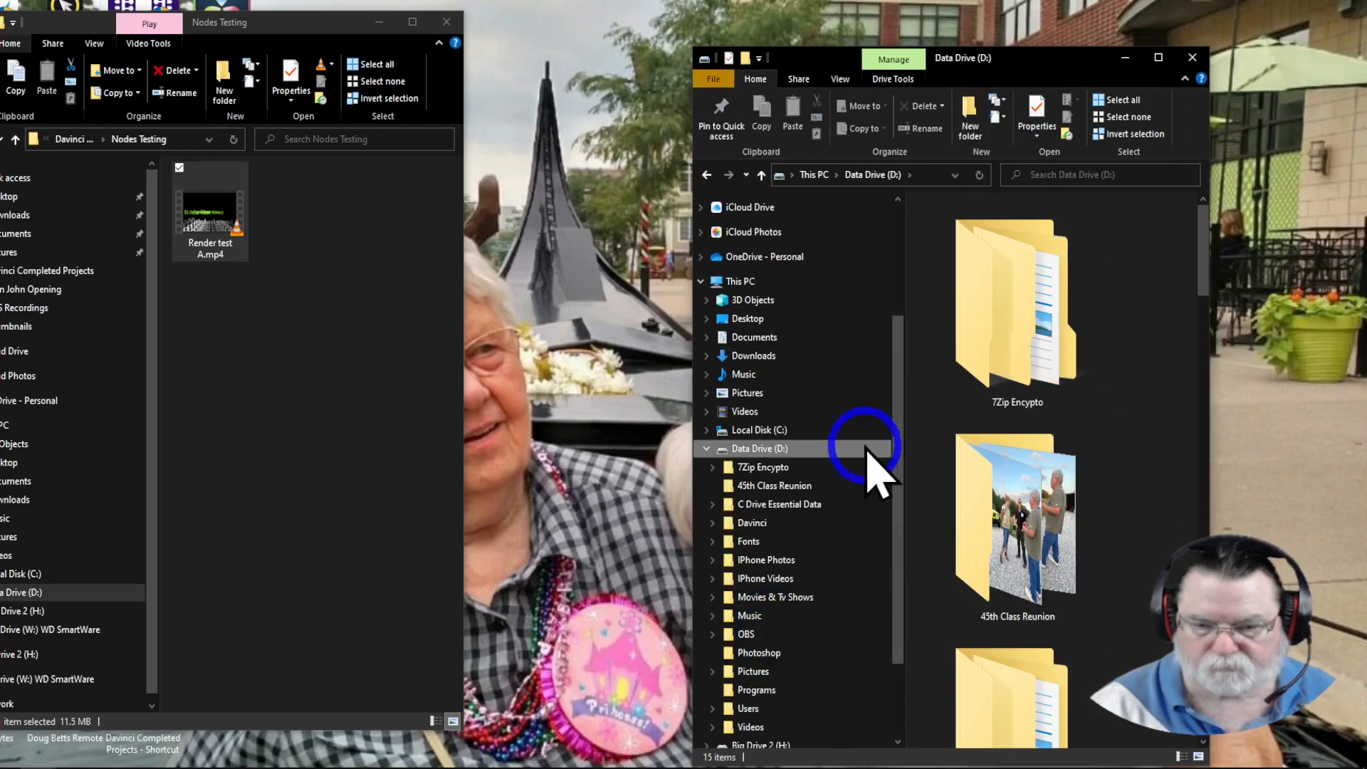
pyautogui.click(756, 522)
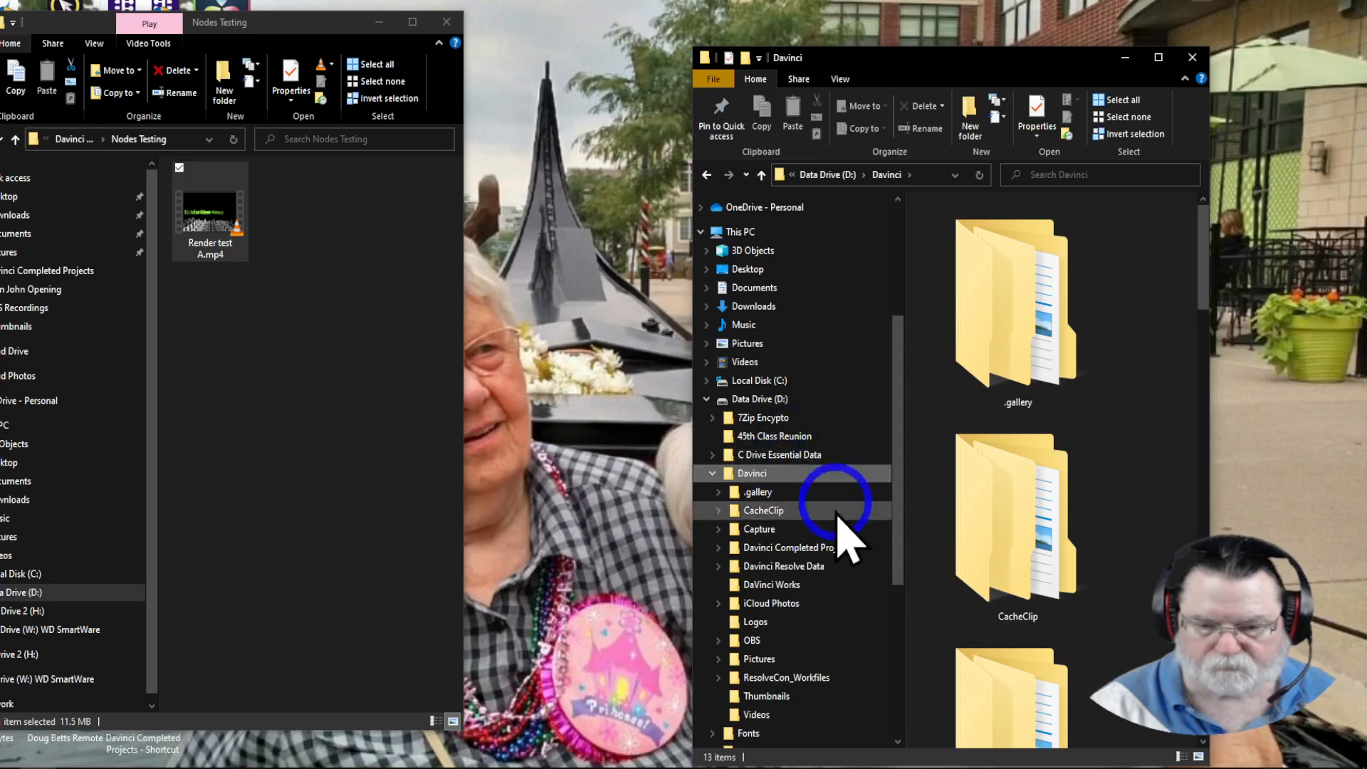
pyautogui.click(821, 548)
pyautogui.click(819, 538)
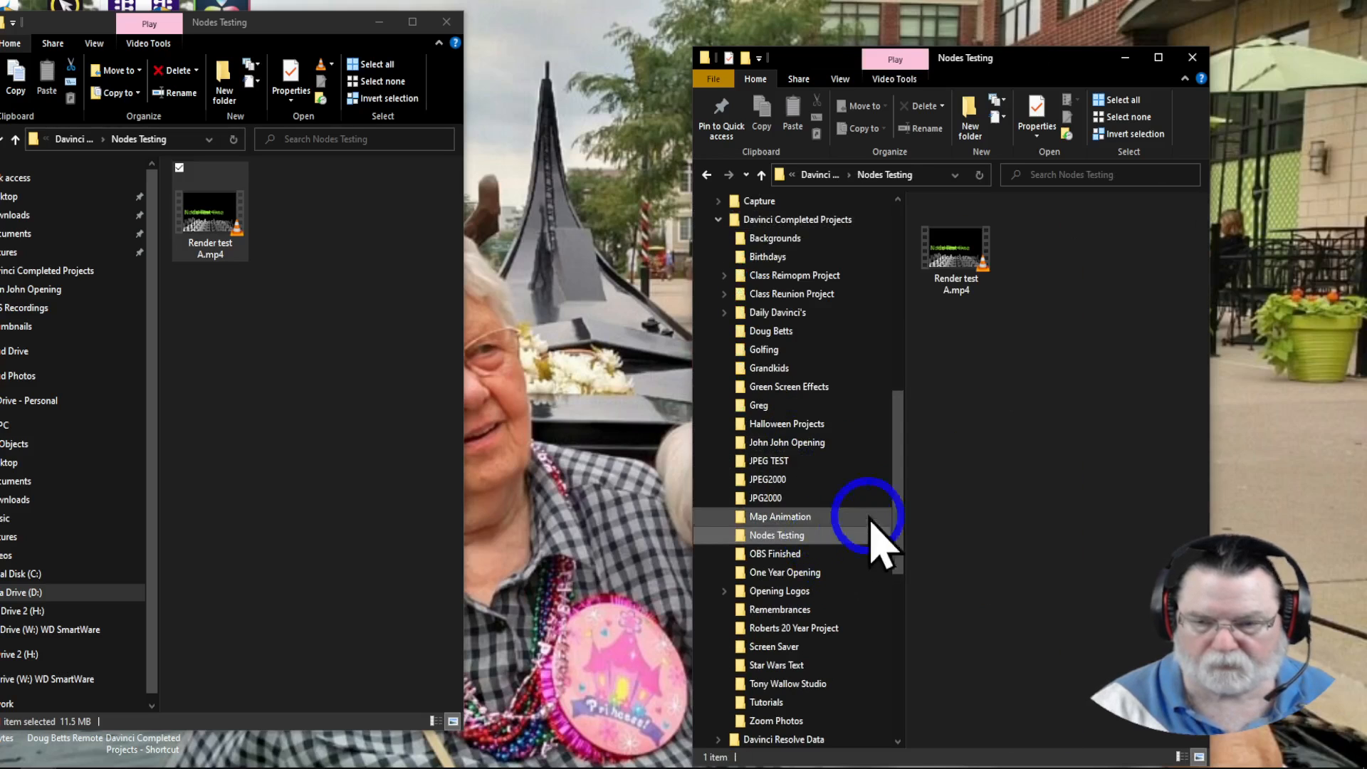
pyautogui.click(783, 218)
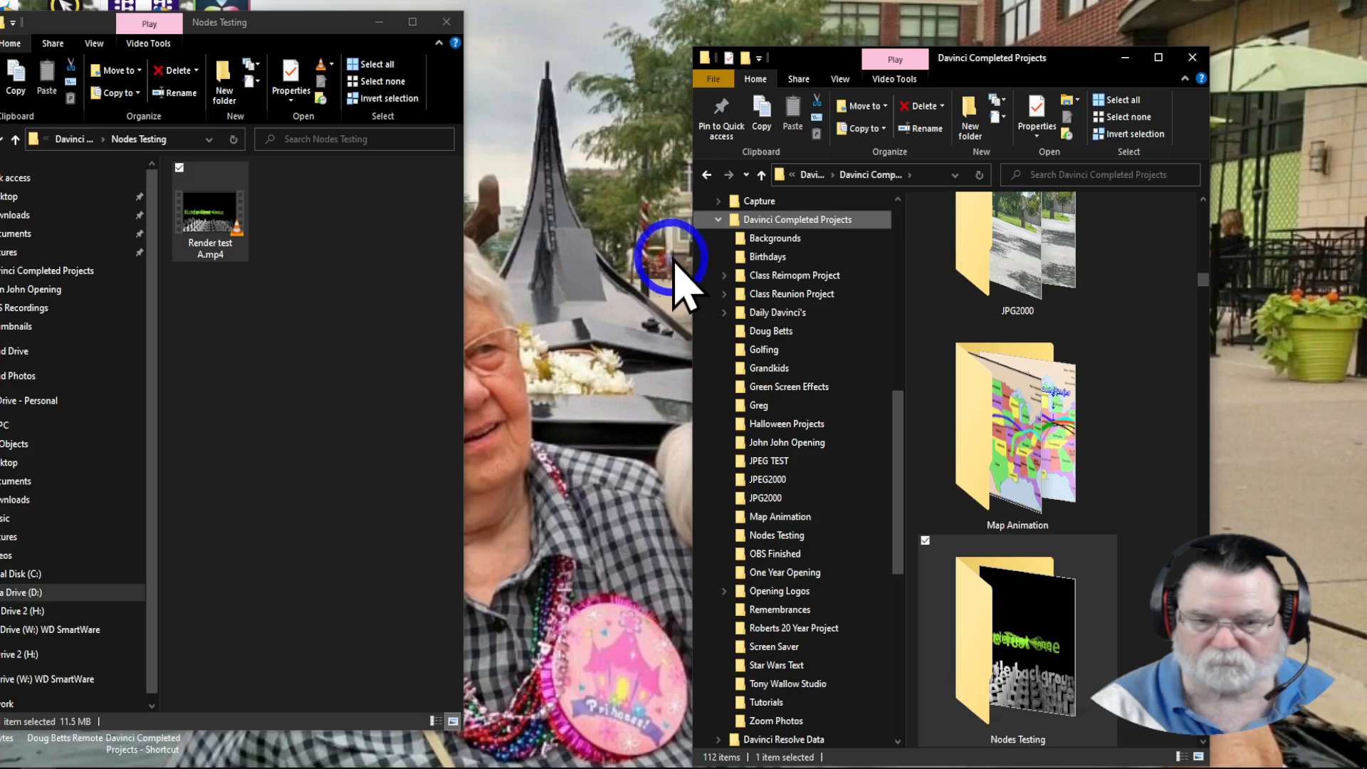
pyautogui.moveTo(690, 252); pyautogui.dragTo(467, 245)
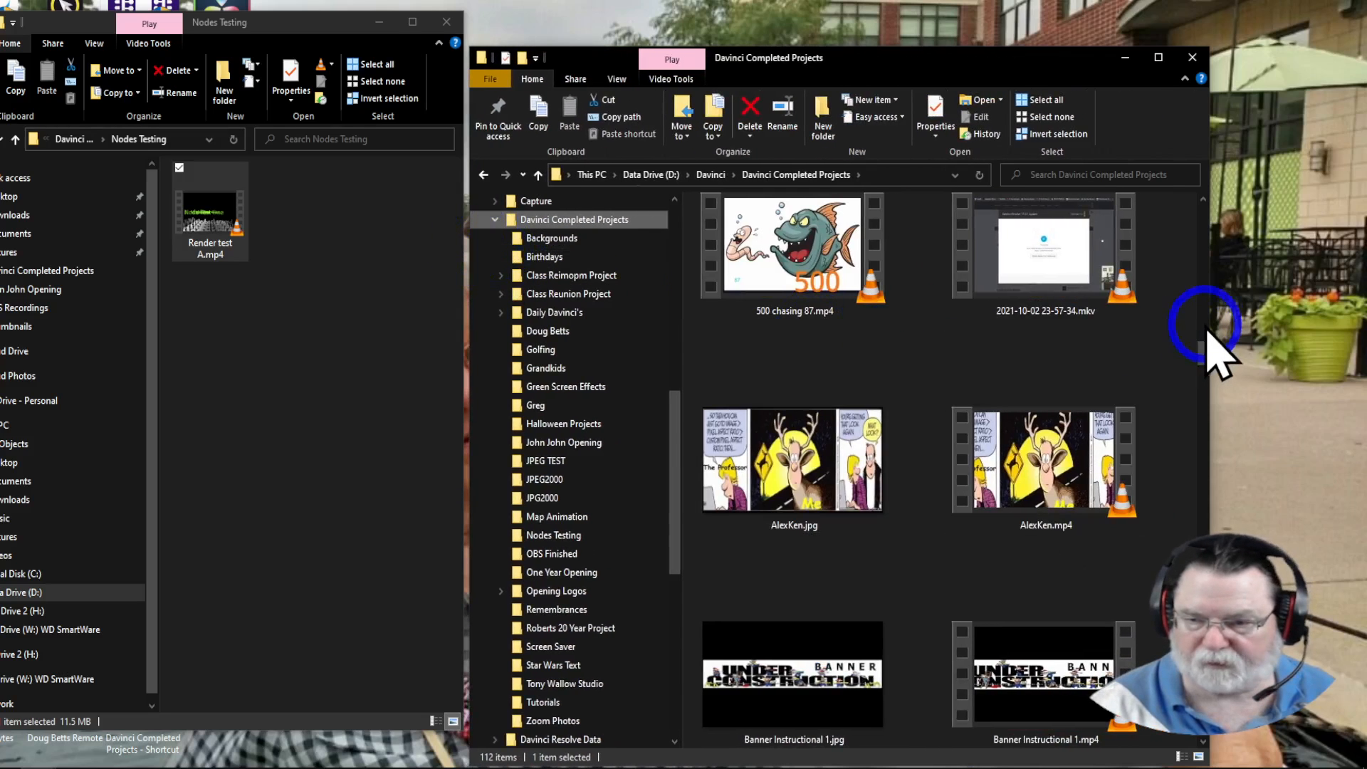
pyautogui.moveTo(1211, 313); pyautogui.dragTo(1351, 306)
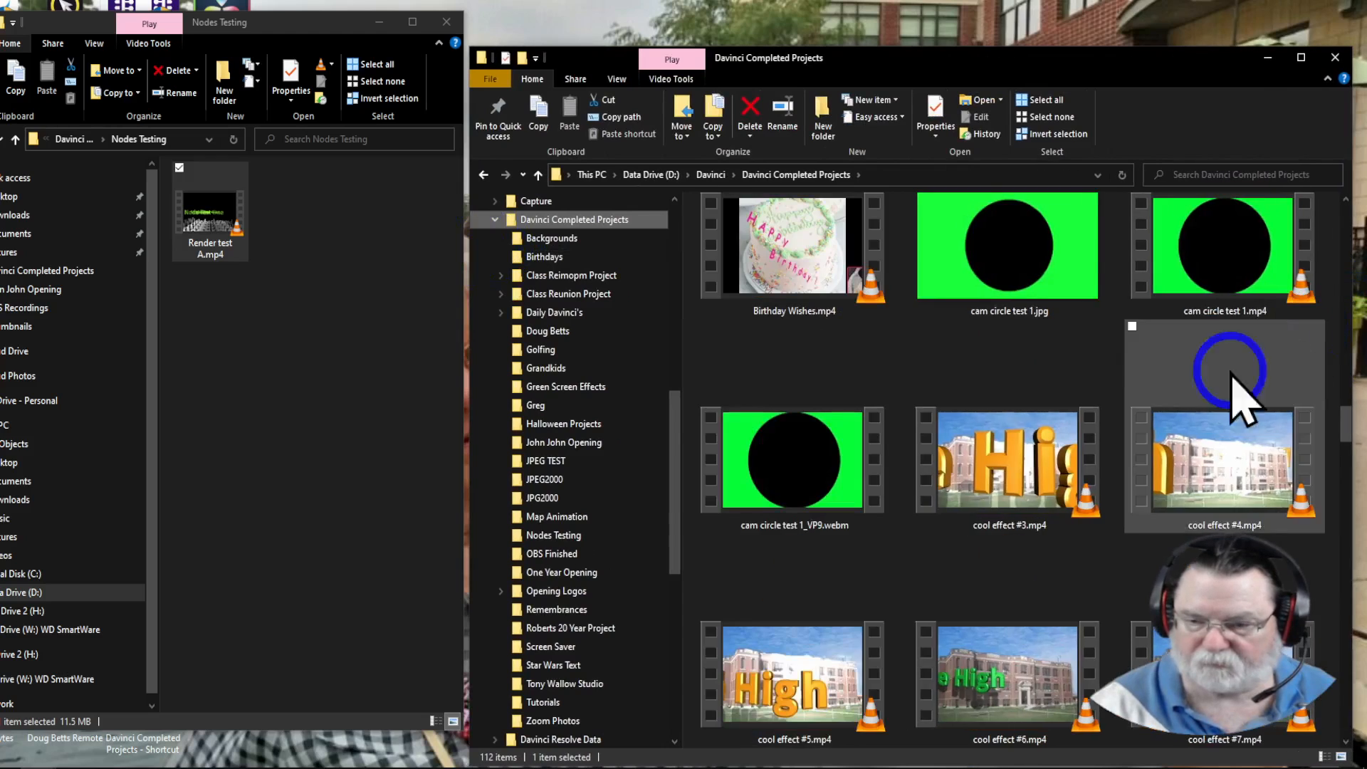
# Move Nodes Test.mp4 from Davinci Completed Projects into Nodes Testing, close the source window and maximize the Nodes Testing window
pyautogui.scroll(-5, 1096, 470)
pyautogui.scroll(-6, 1094, 441)
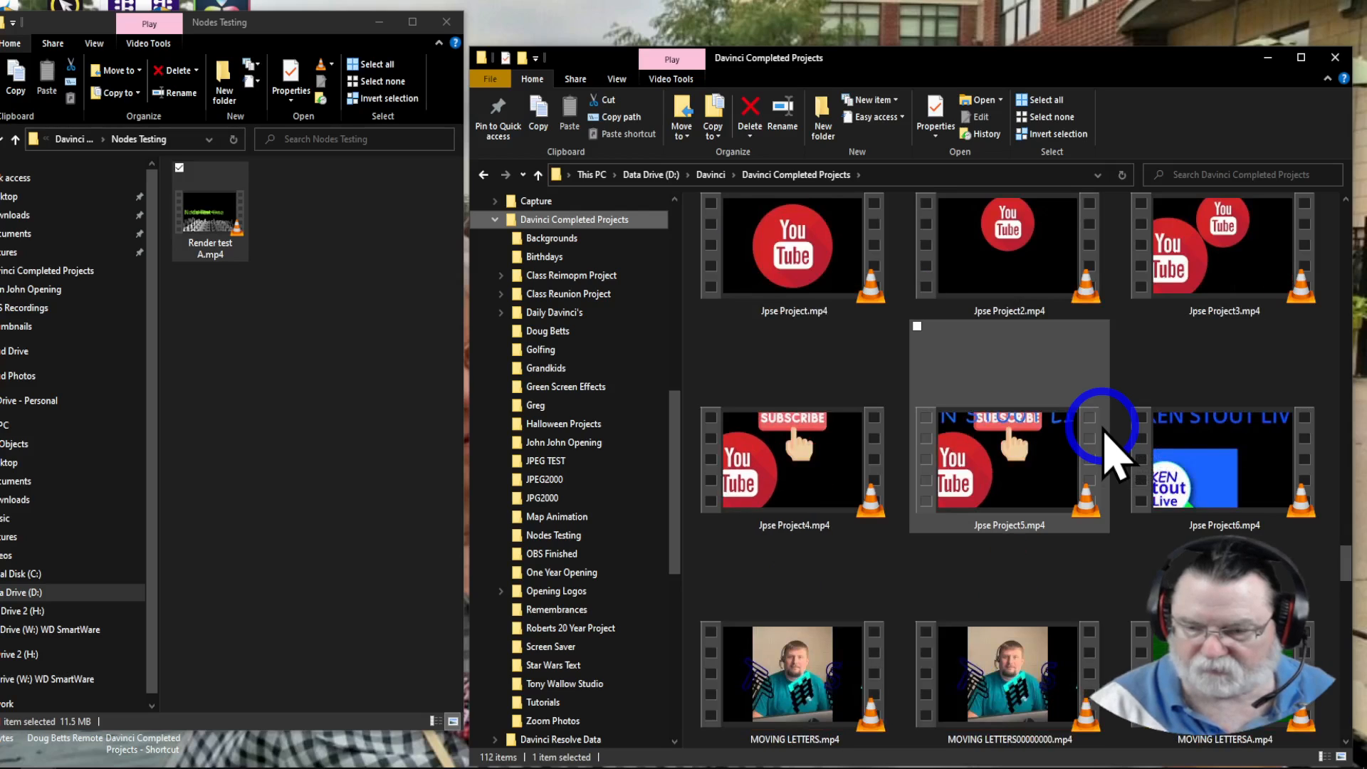
pyautogui.scroll(-3, 1114, 455)
pyautogui.scroll(-3, 1117, 455)
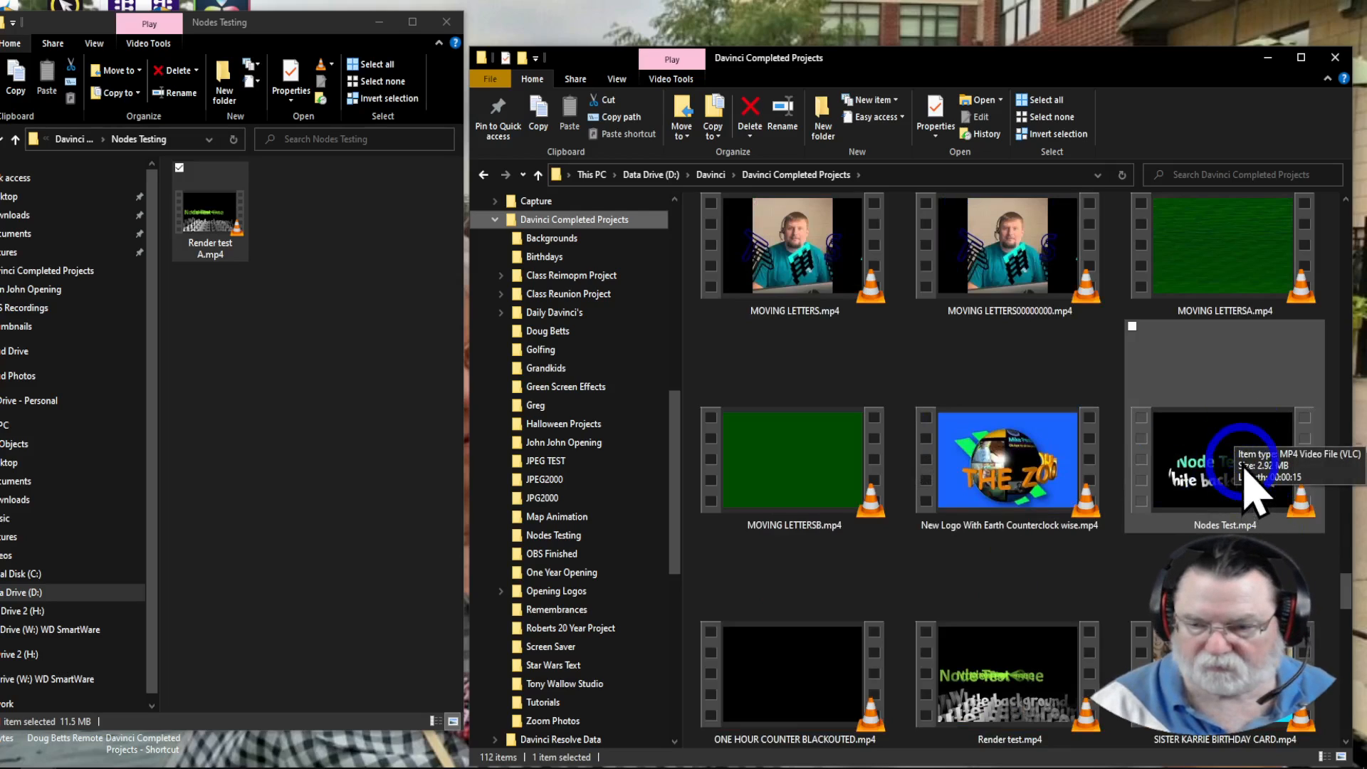
pyautogui.moveTo(1244, 455); pyautogui.dragTo(214, 360)
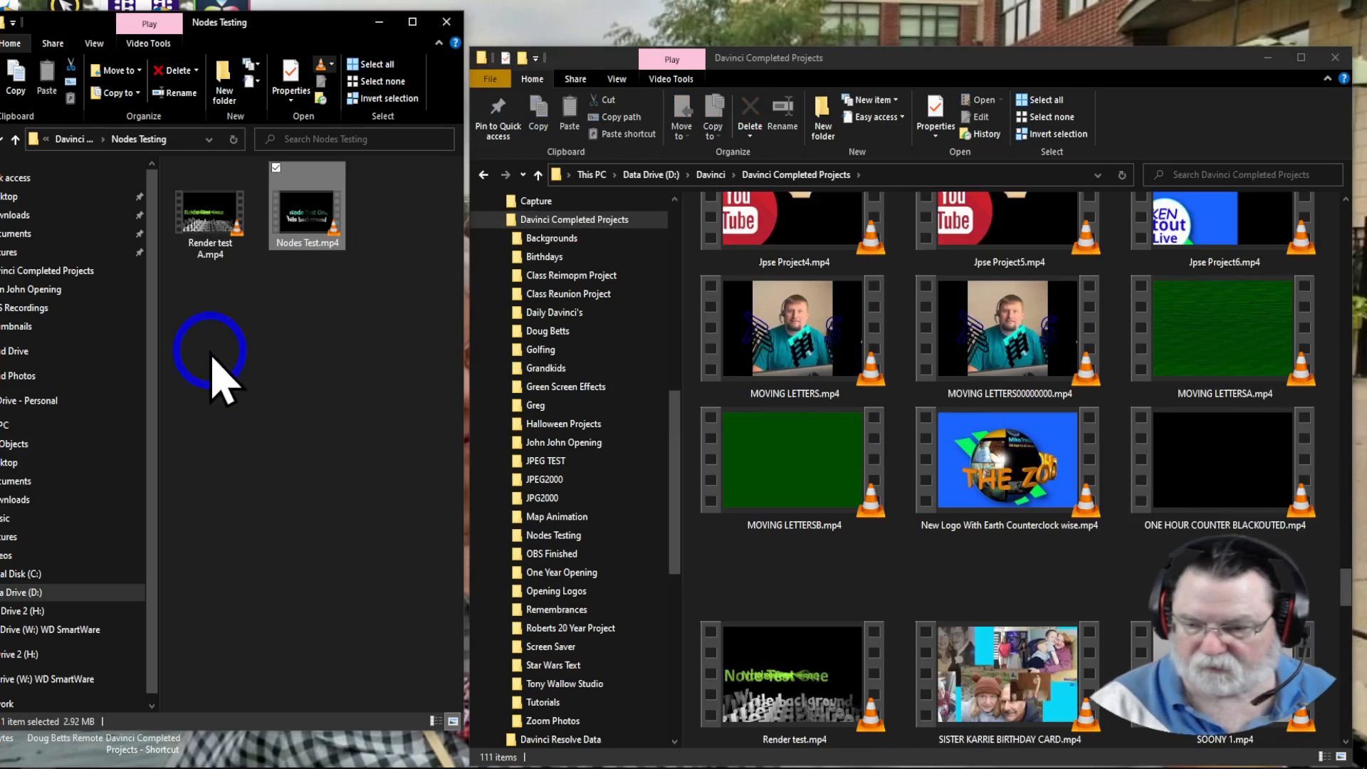
pyautogui.click(1334, 57)
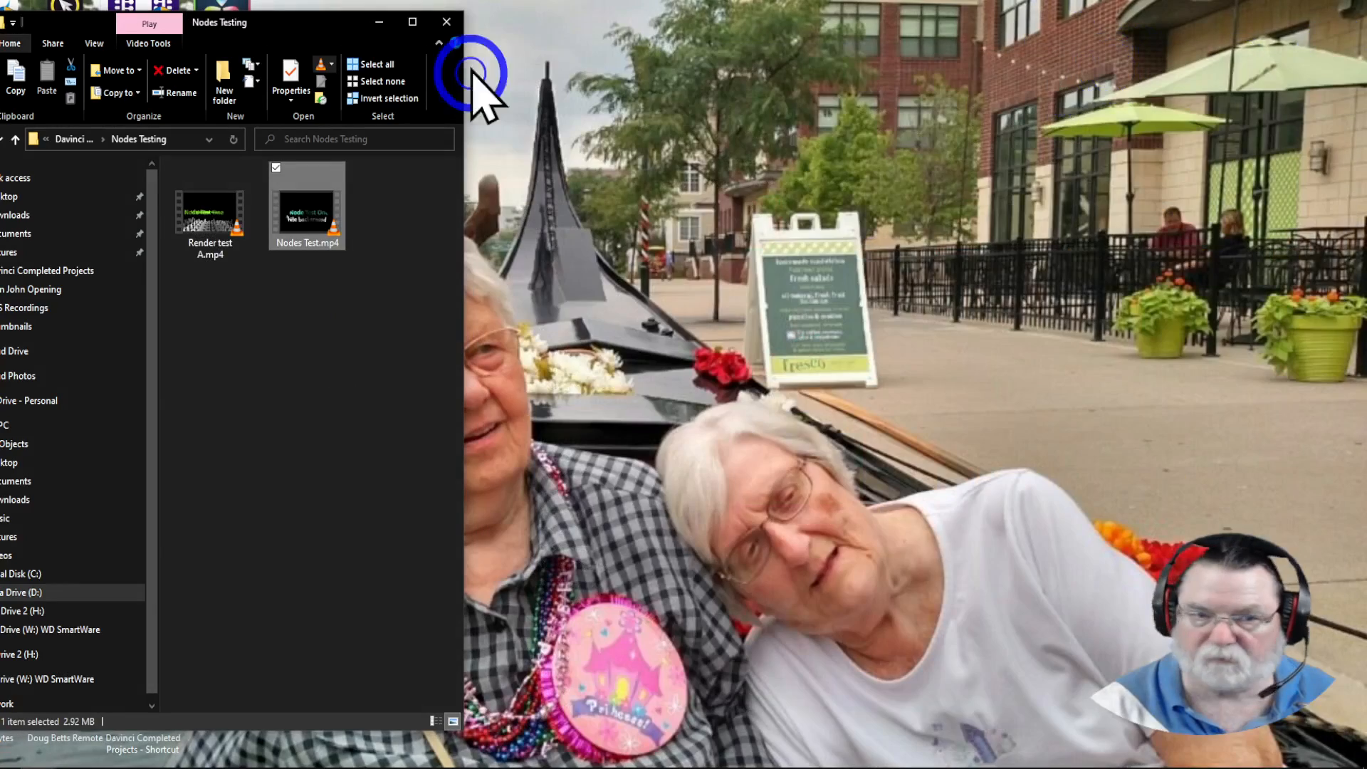
pyautogui.click(412, 22)
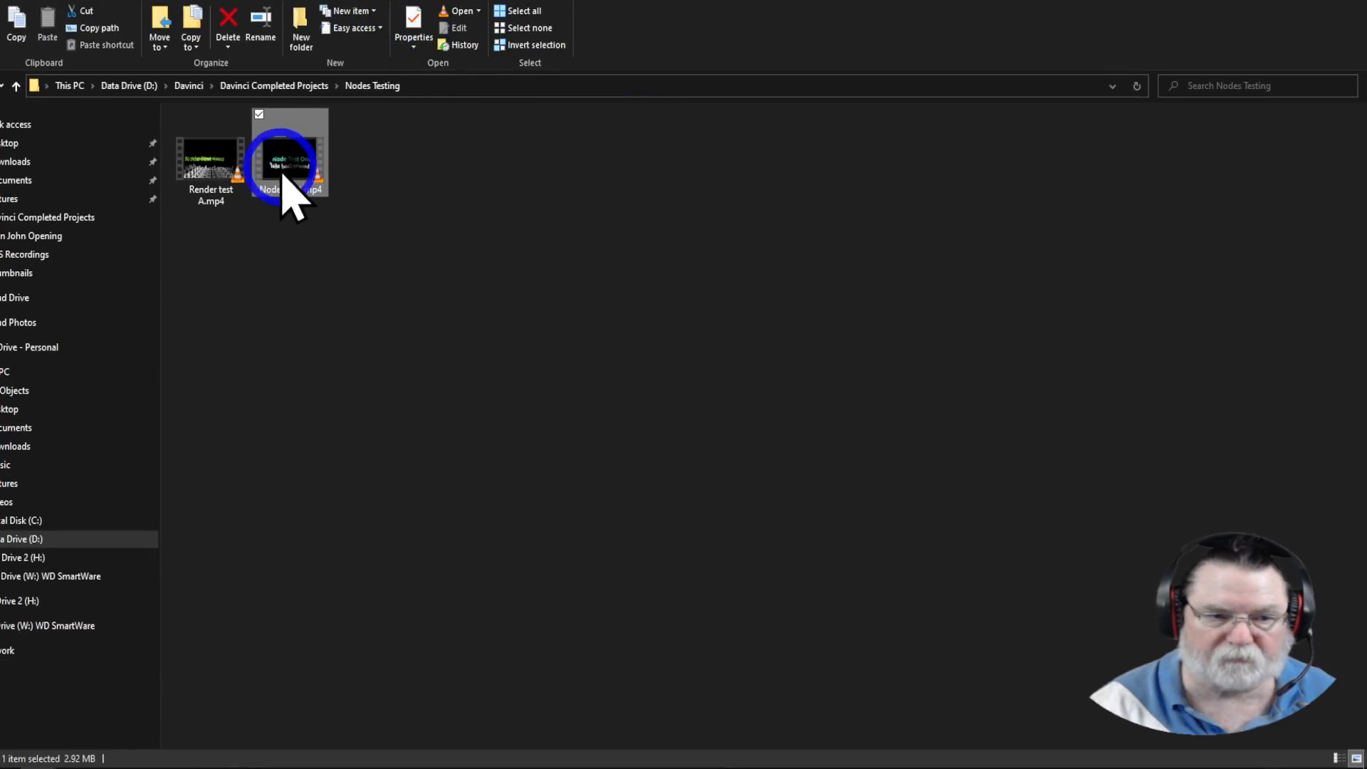
# Play Nodes Test.mp4 and Render test A.mp4 one after the other in VLC to compare the renders
pyautogui.doubleClick(283, 178)
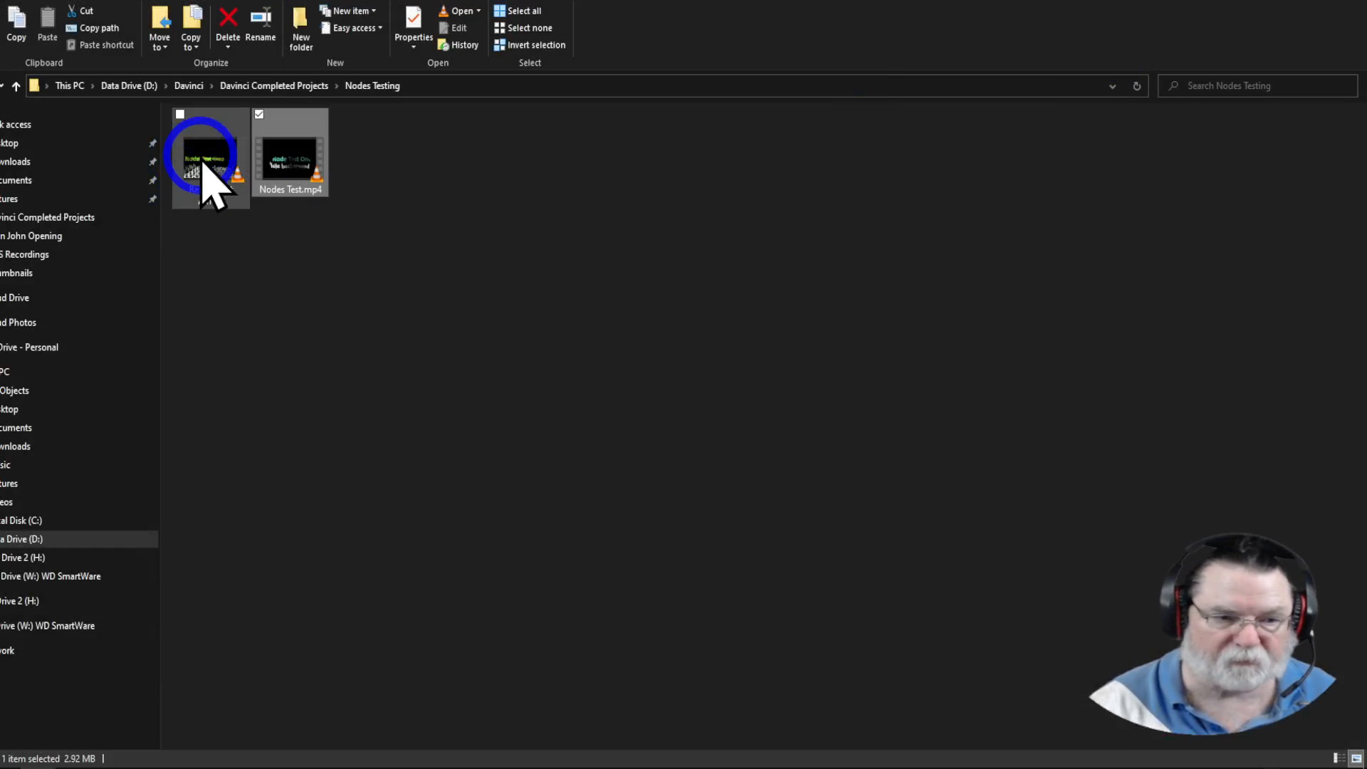
pyautogui.doubleClick(206, 178)
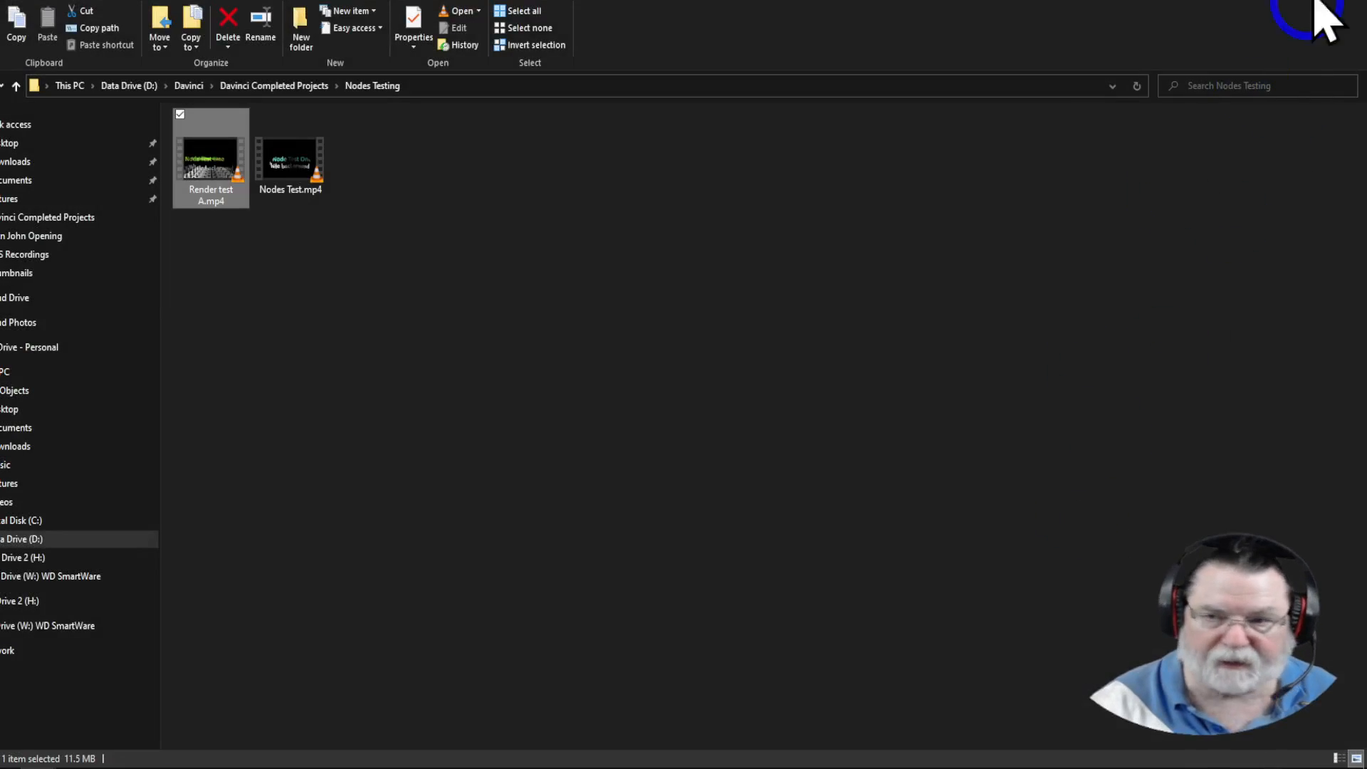
# Switch back to DaVinci Resolve, return the playhead to the timeline start and open the composition on the Fusion page
pyautogui.click(1356, 8)
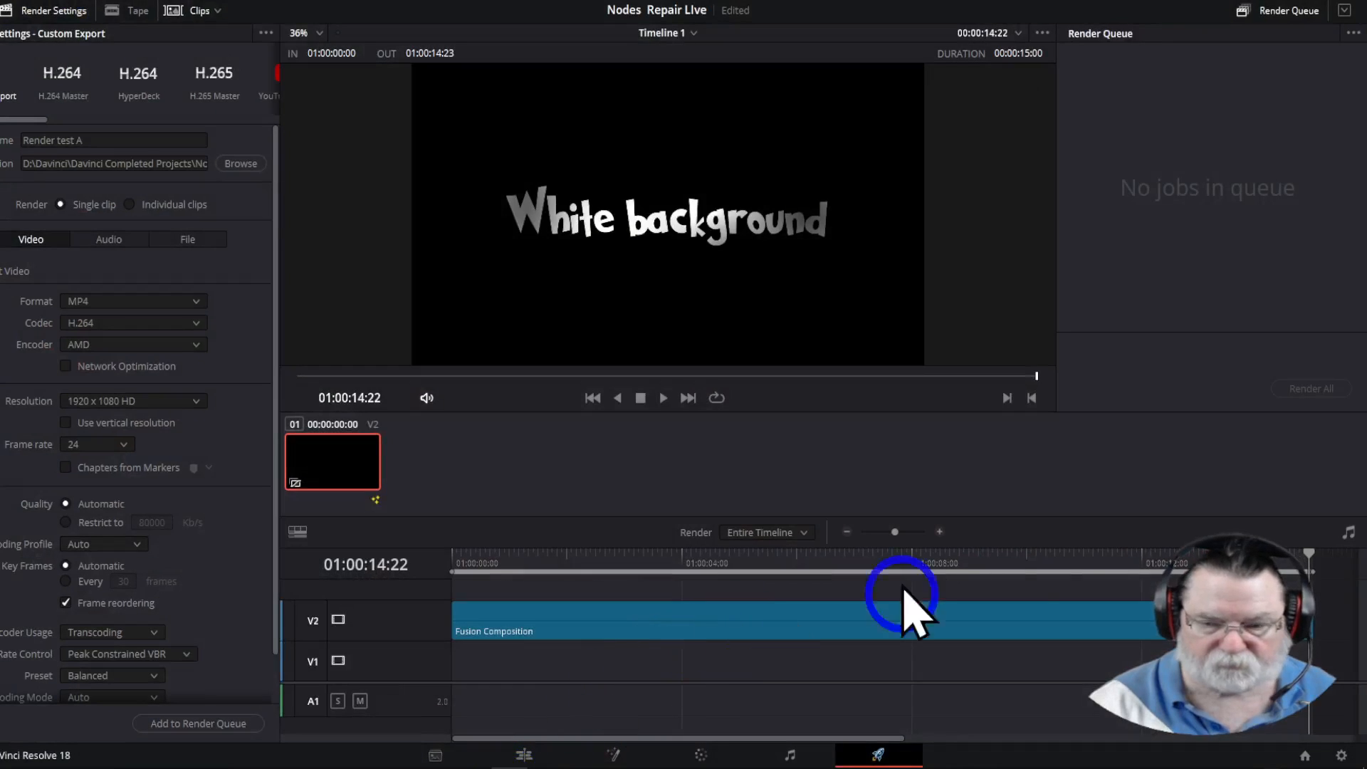
pyautogui.moveTo(1312, 557); pyautogui.dragTo(445, 564)
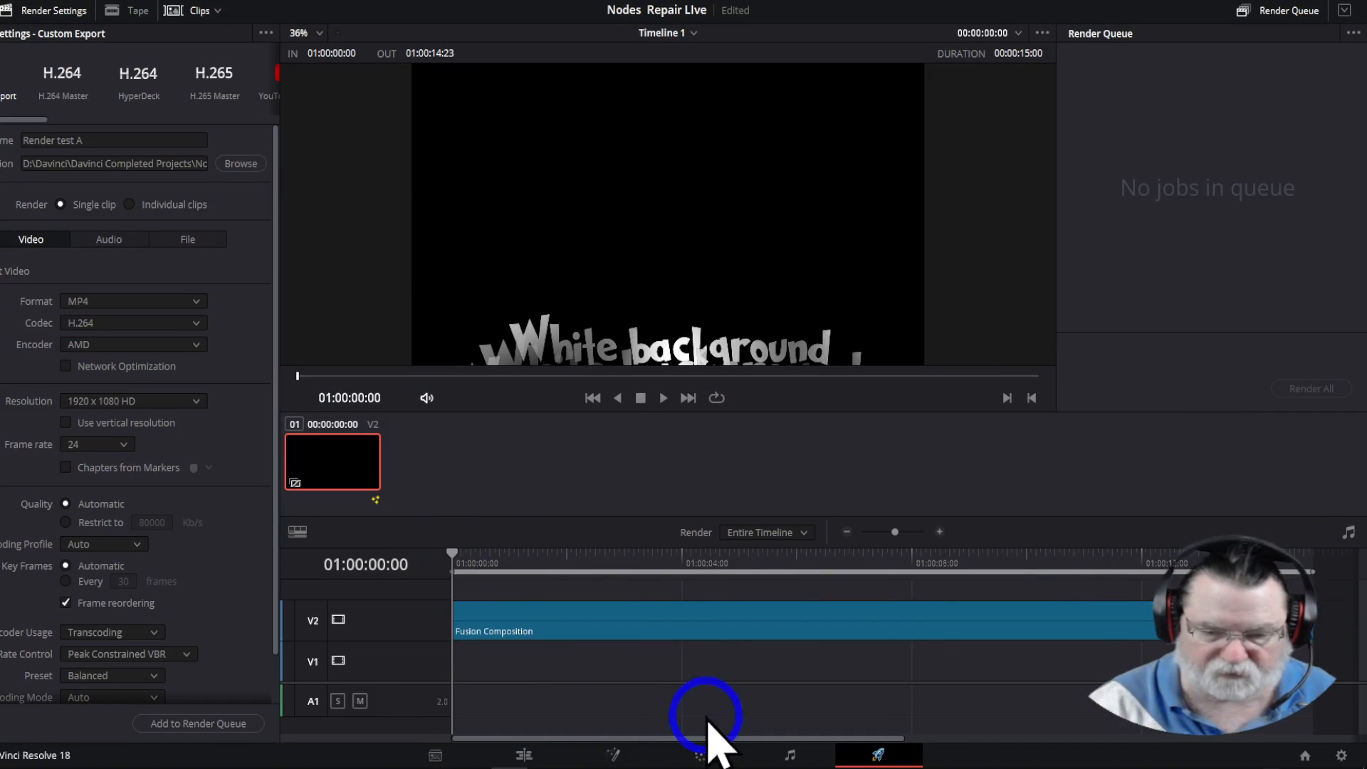
pyautogui.click(613, 755)
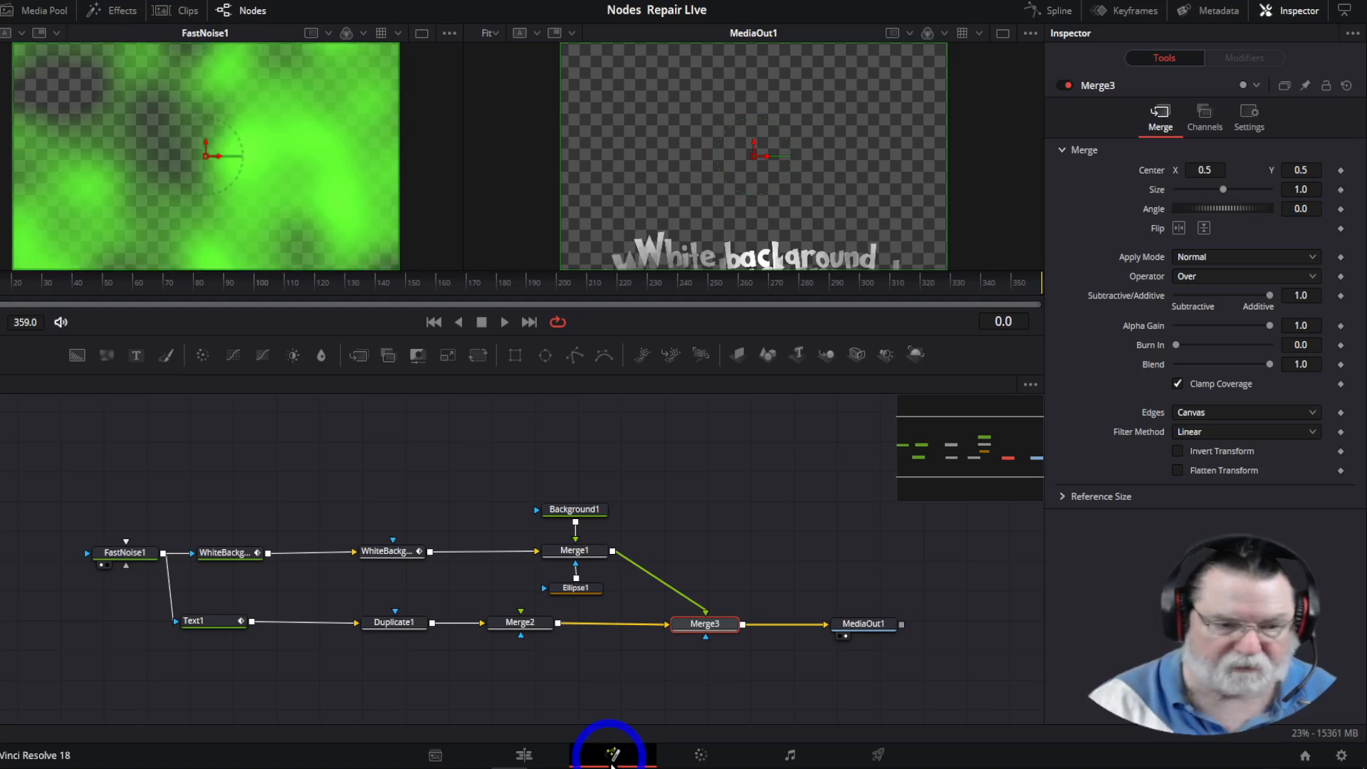